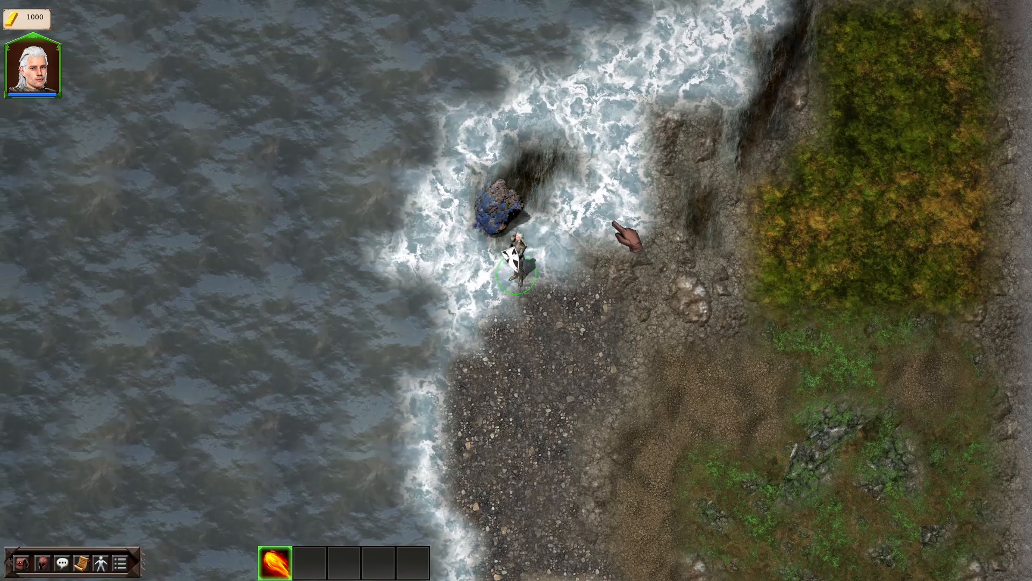
- Walk the character along the shoreline, then stop play mode to resume editing oles_home.json
click(591, 259)
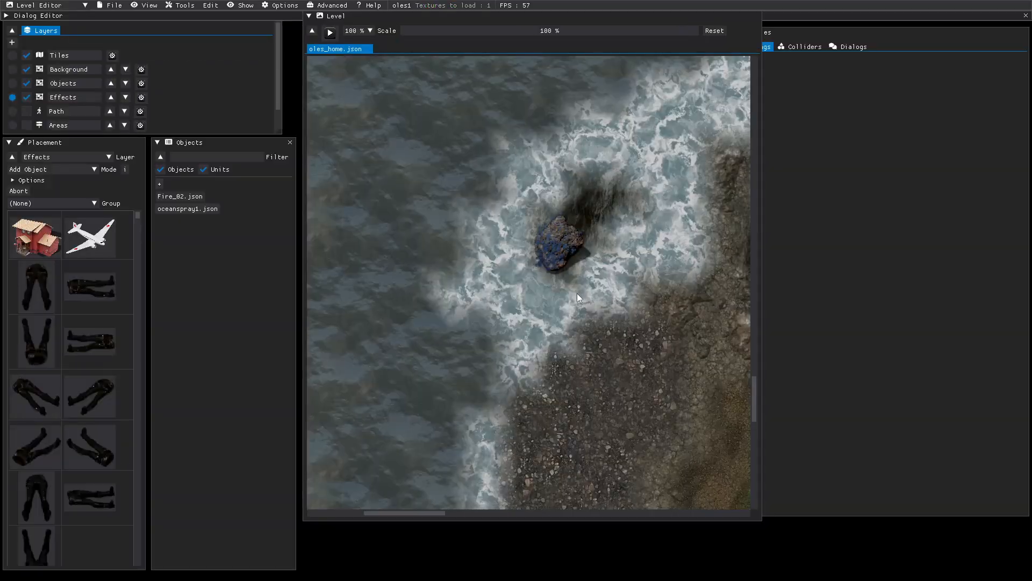
- Select the oceanspray1.json effect and bring its Properties panel to the front
click(186, 209)
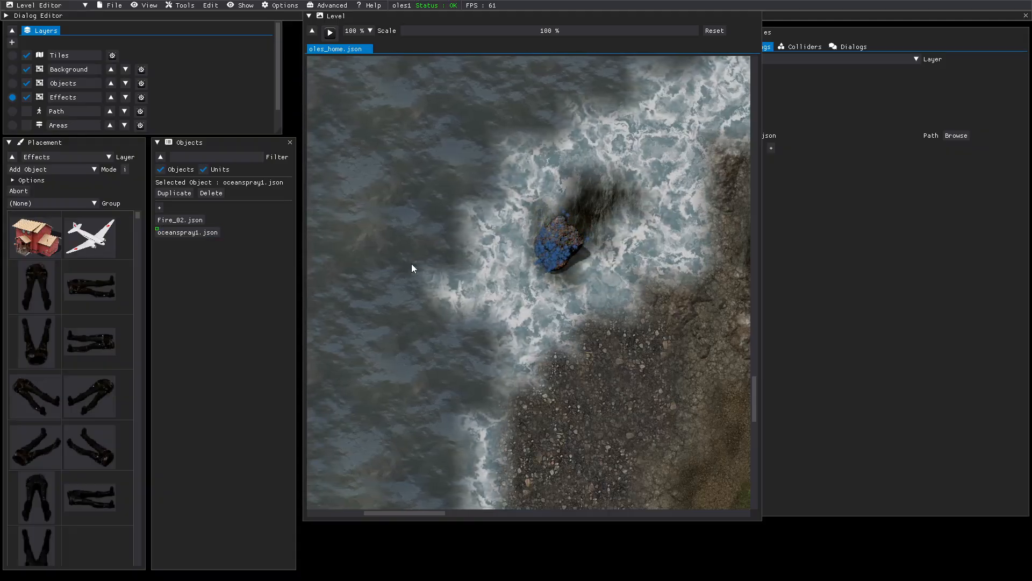
click(550, 257)
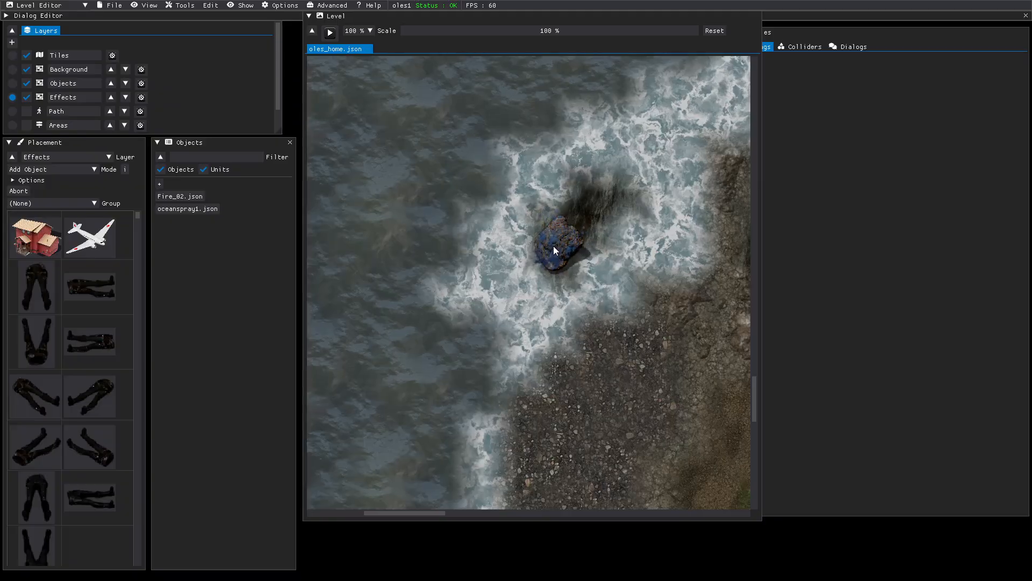
click(199, 210)
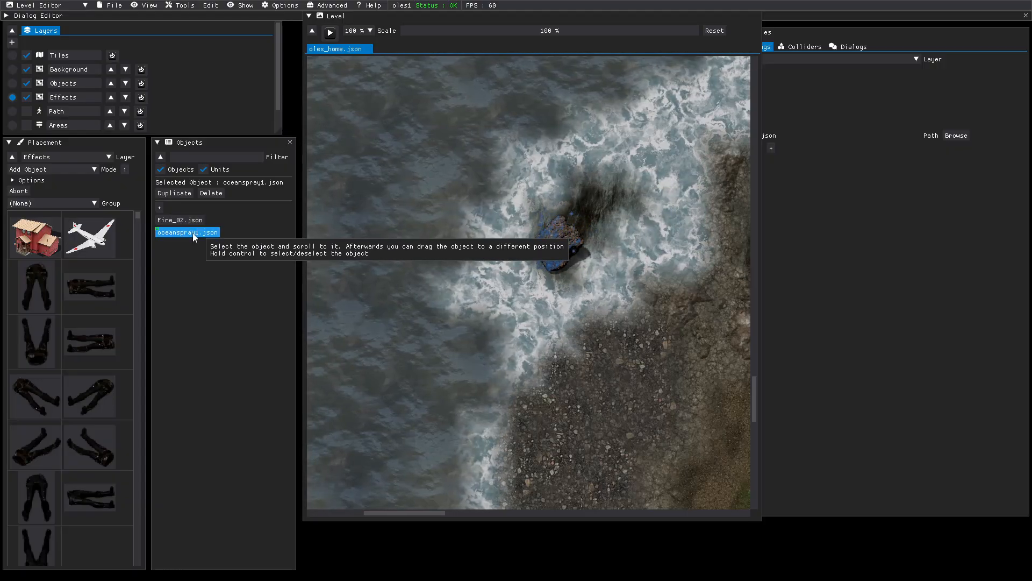
click(770, 149)
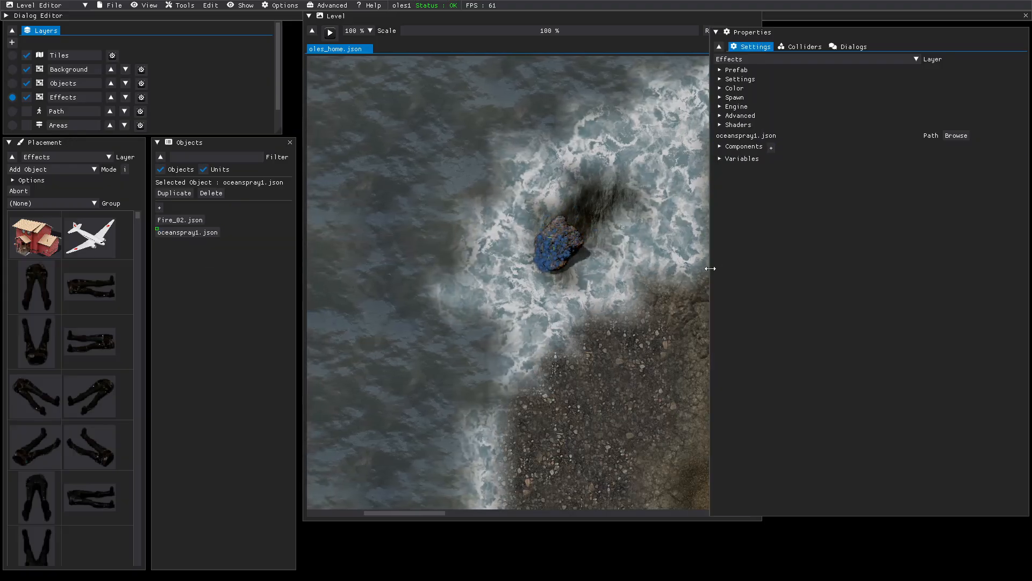
- Narrow the Properties panel, reselect oceanspray1.json in the Objects list and delete it
drag(710, 267, 772, 274)
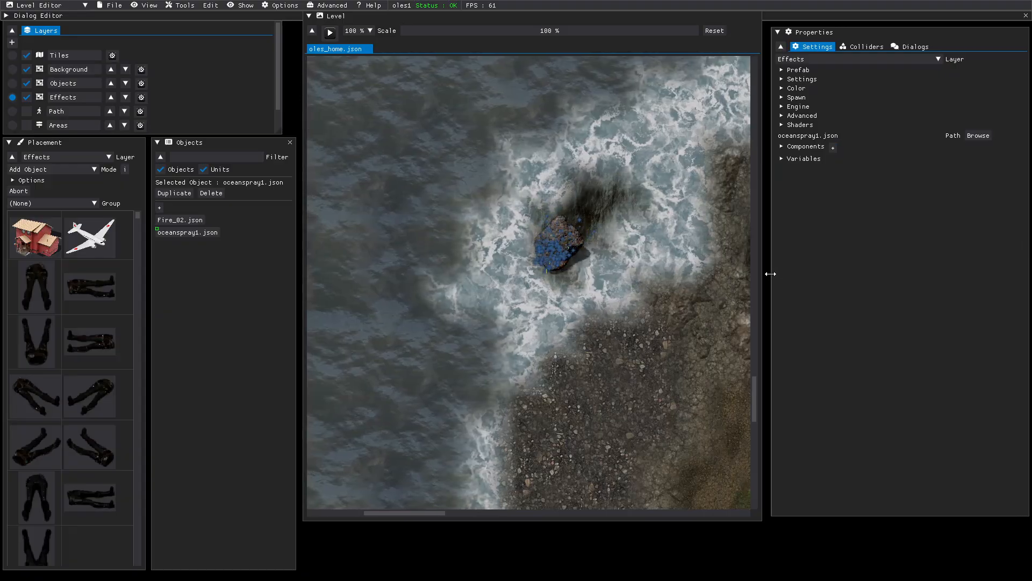
click(557, 259)
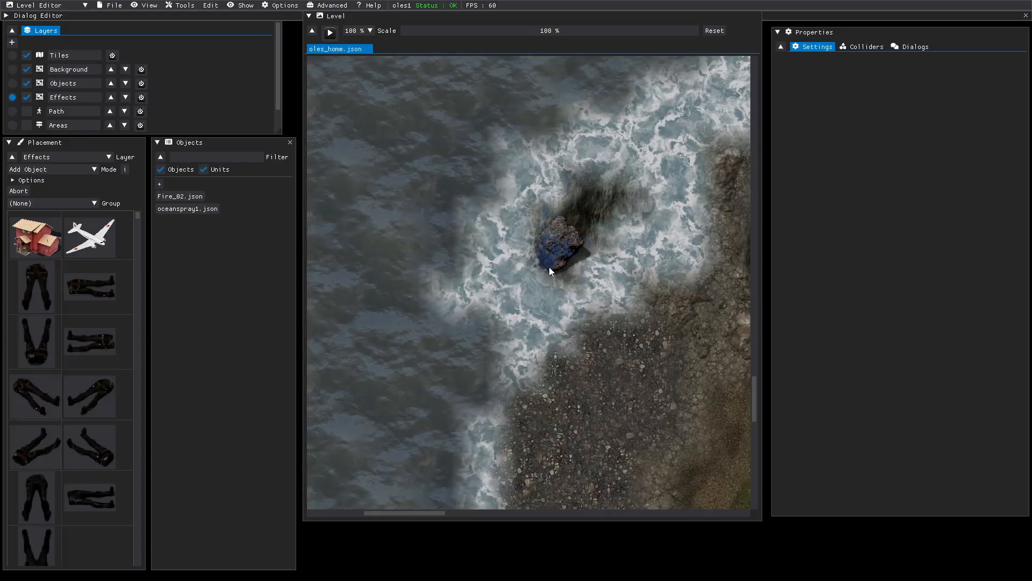
click(176, 210)
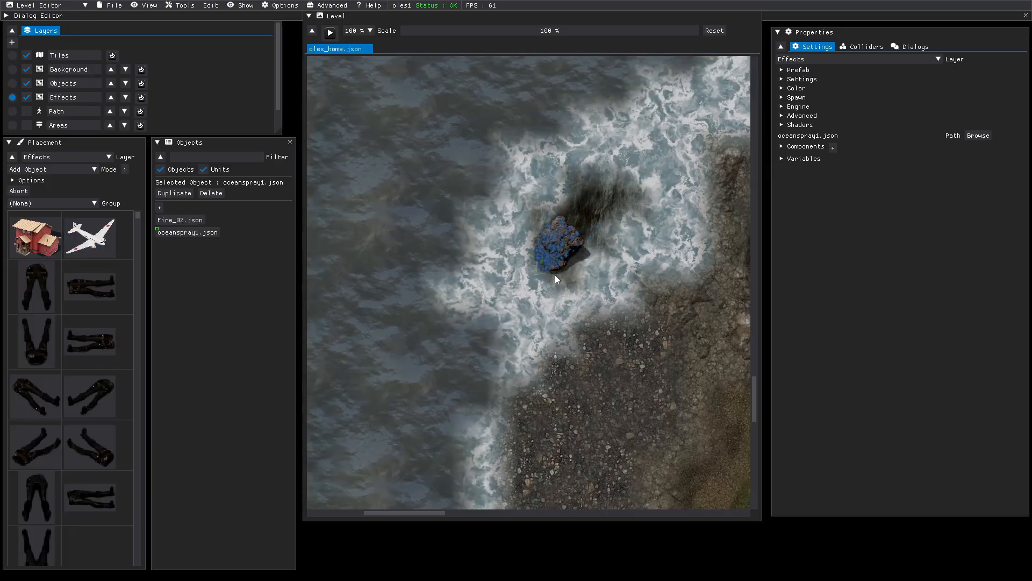
click(553, 256)
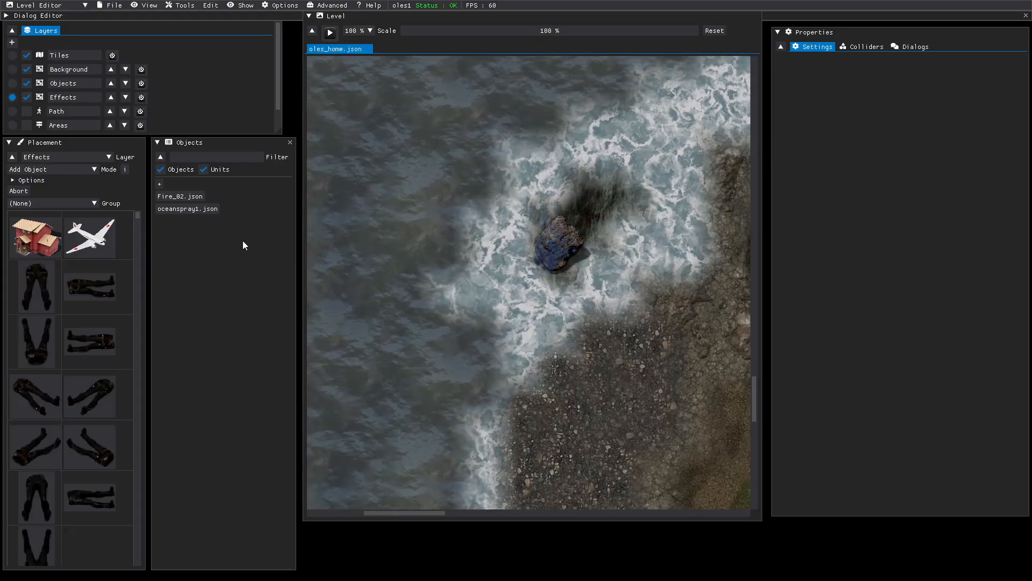
click(182, 211)
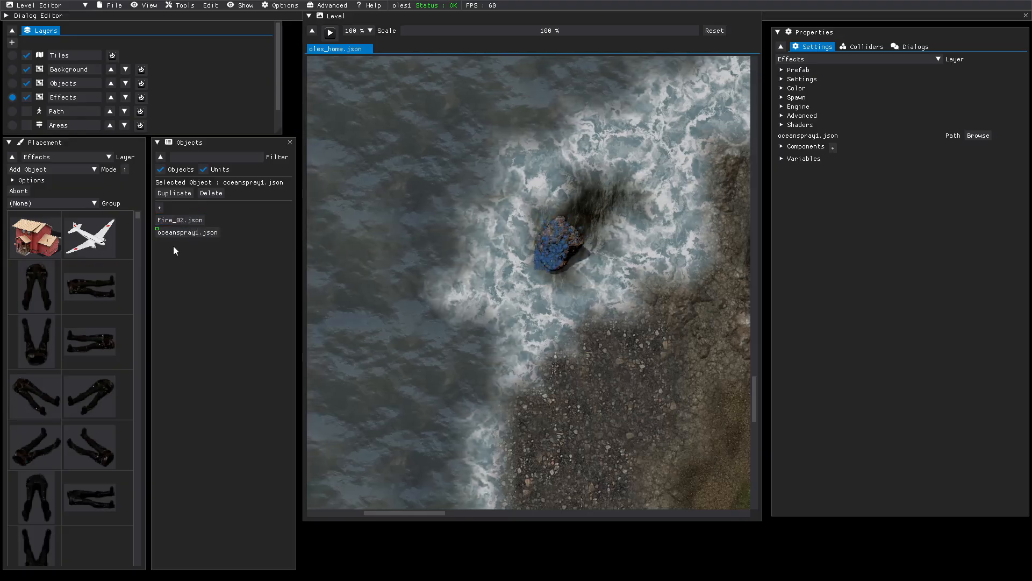
click(210, 193)
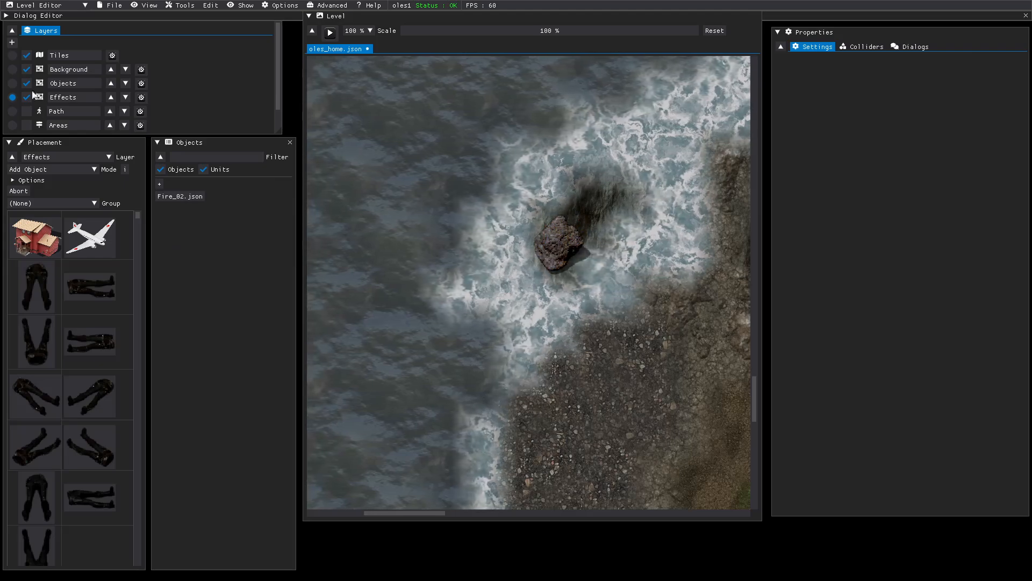
- On the Tiles layer, pick the ocean01 tile and paint it over the foam around the rock
click(12, 84)
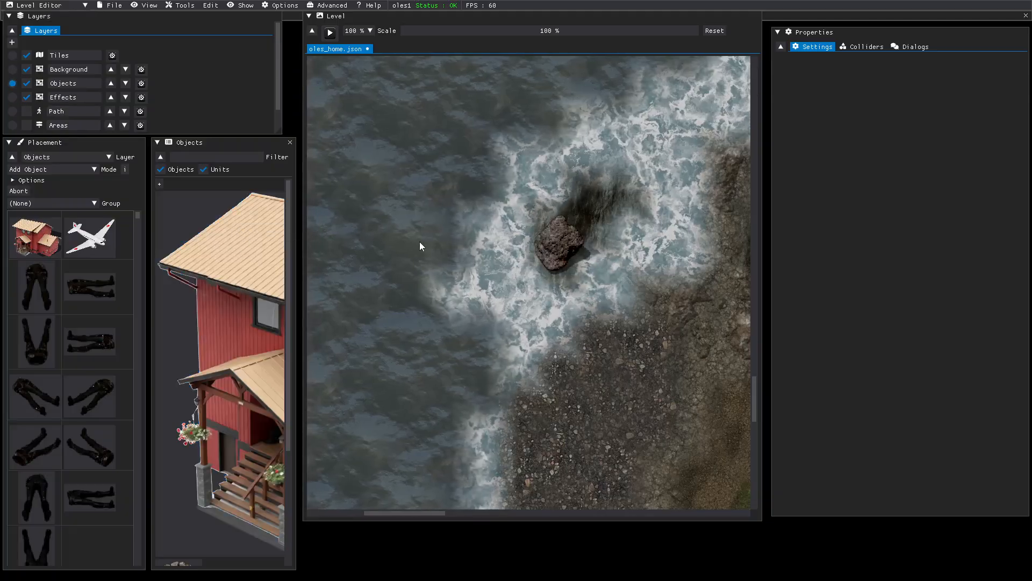
click(12, 56)
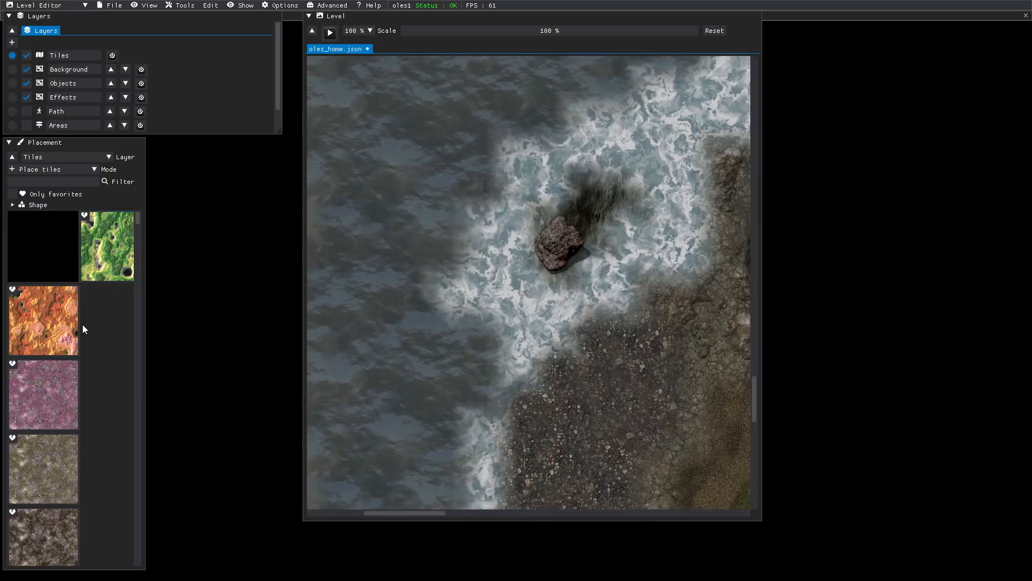
scroll(84, 328, down, 12)
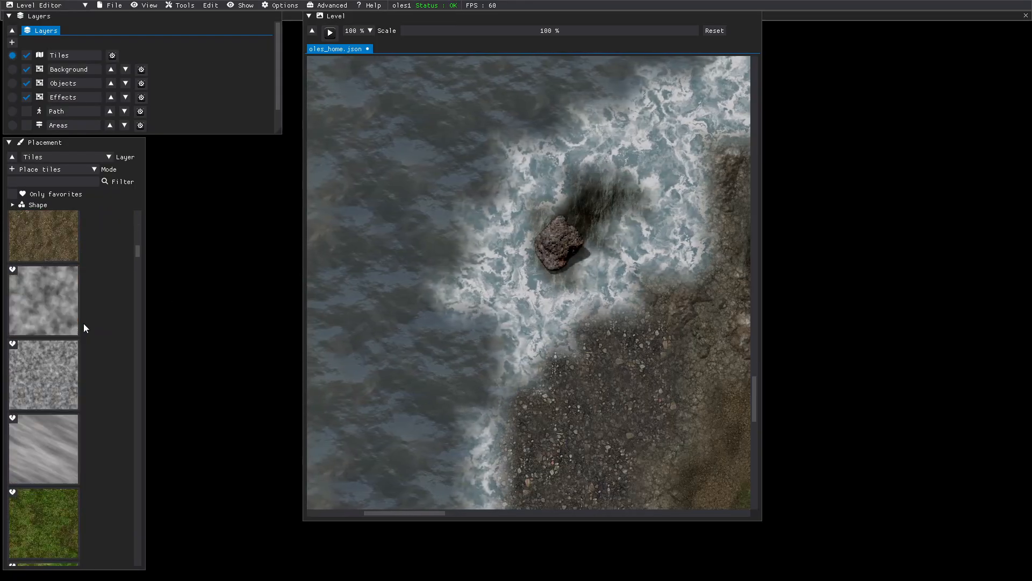
scroll(84, 328, down, 10)
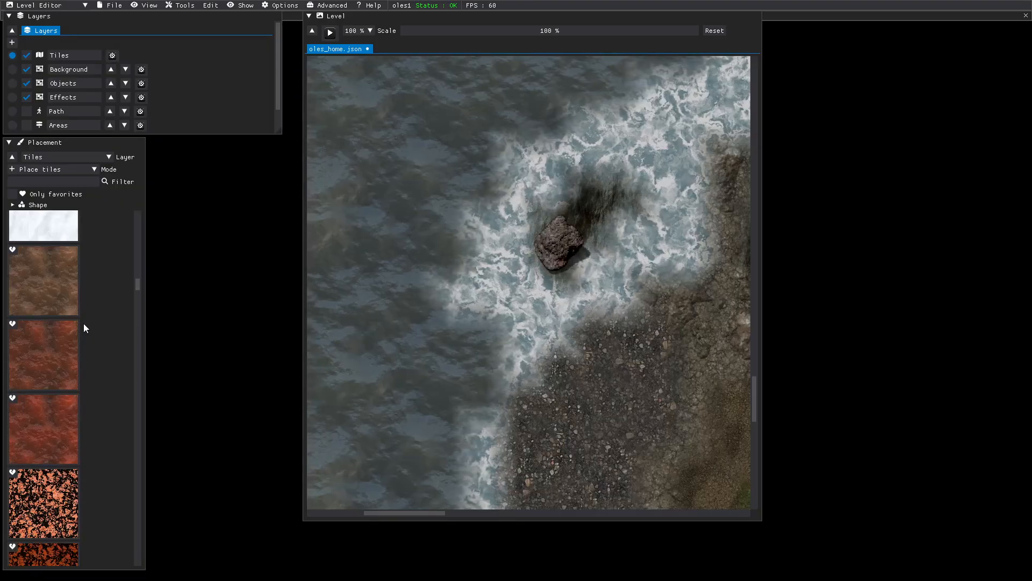
scroll(84, 325, down, 10)
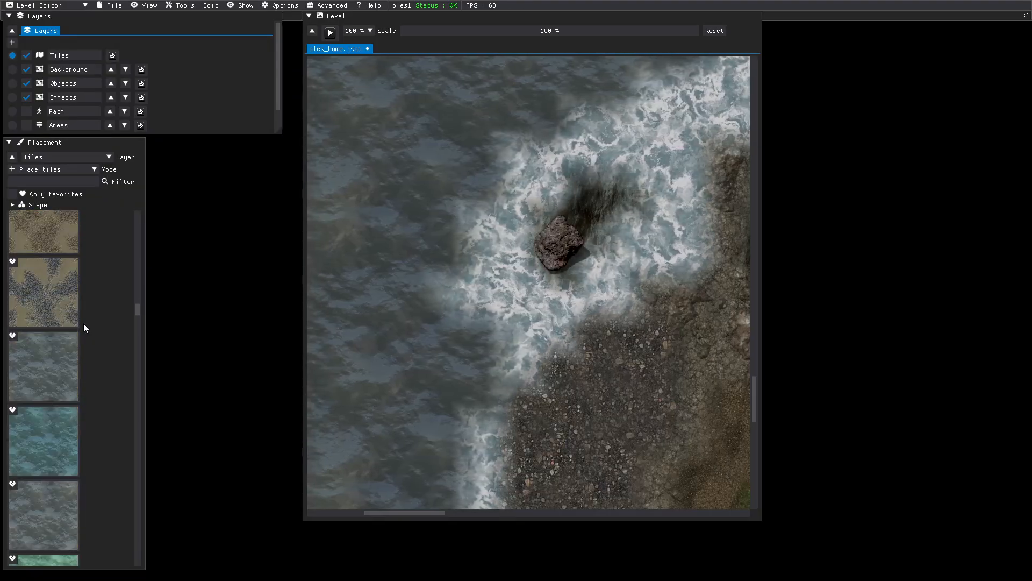
scroll(84, 327, up, 3)
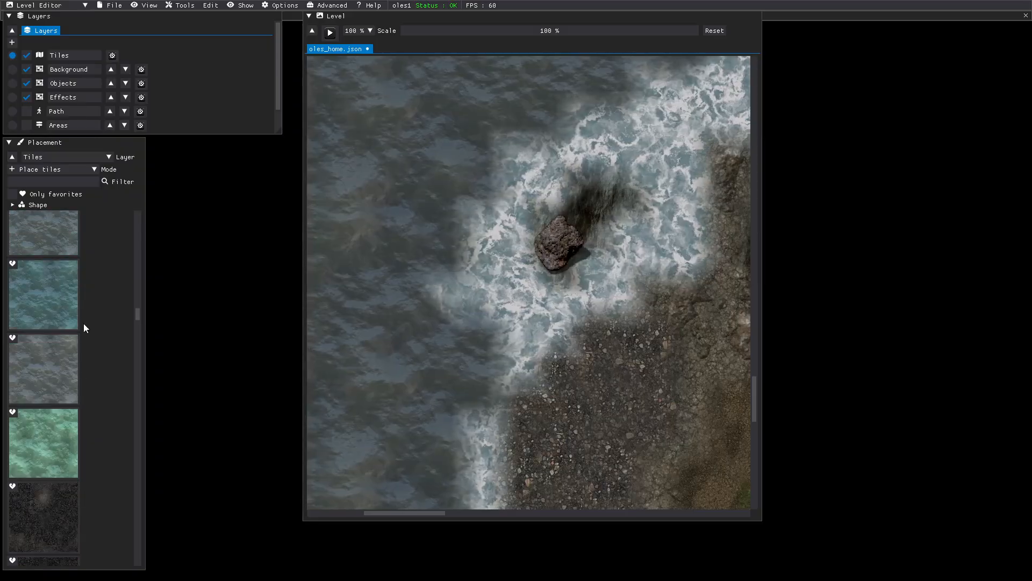
click(78, 239)
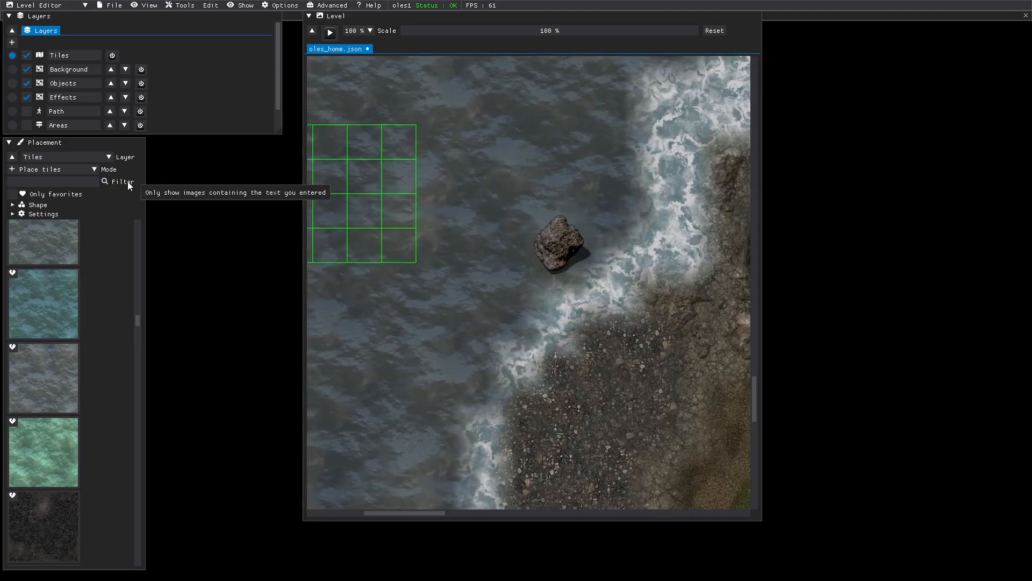
click(13, 83)
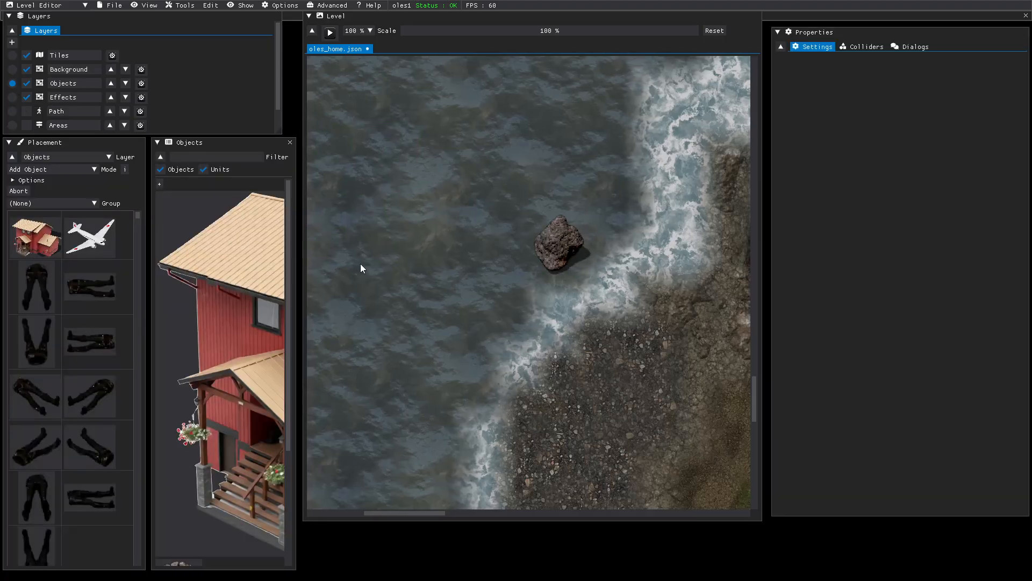
- Delete the Rock5_04.png rock from the water and zoom out to see more of the level
click(551, 256)
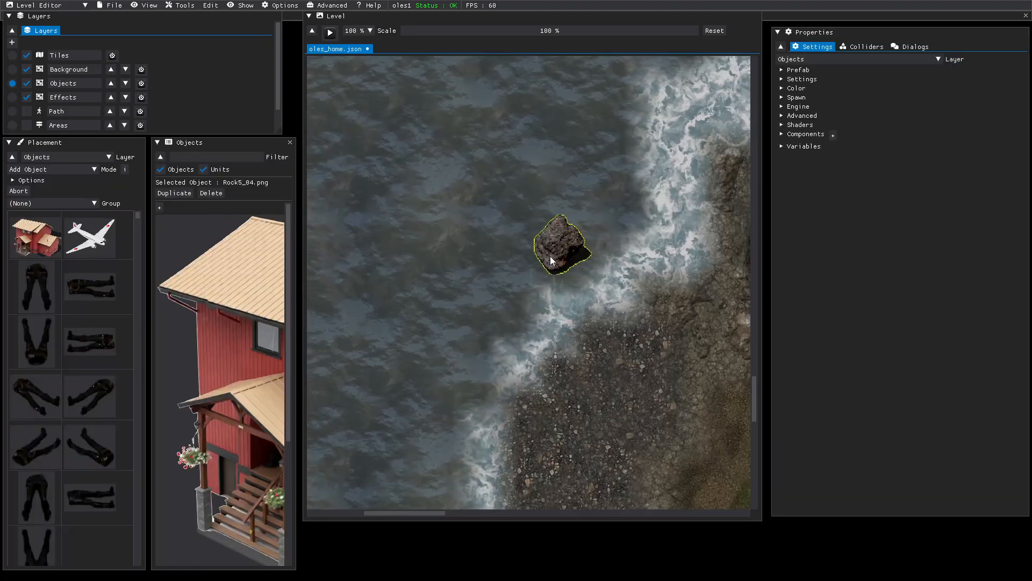
scroll(550, 256, down, 2)
scroll(550, 256, down, 1)
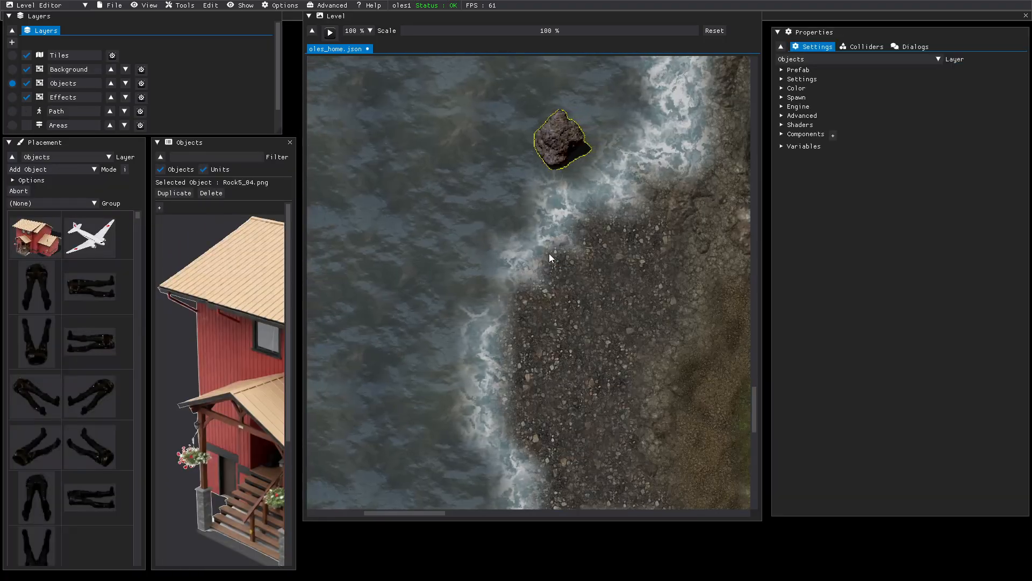
key(Delete)
drag(596, 33, 567, 24)
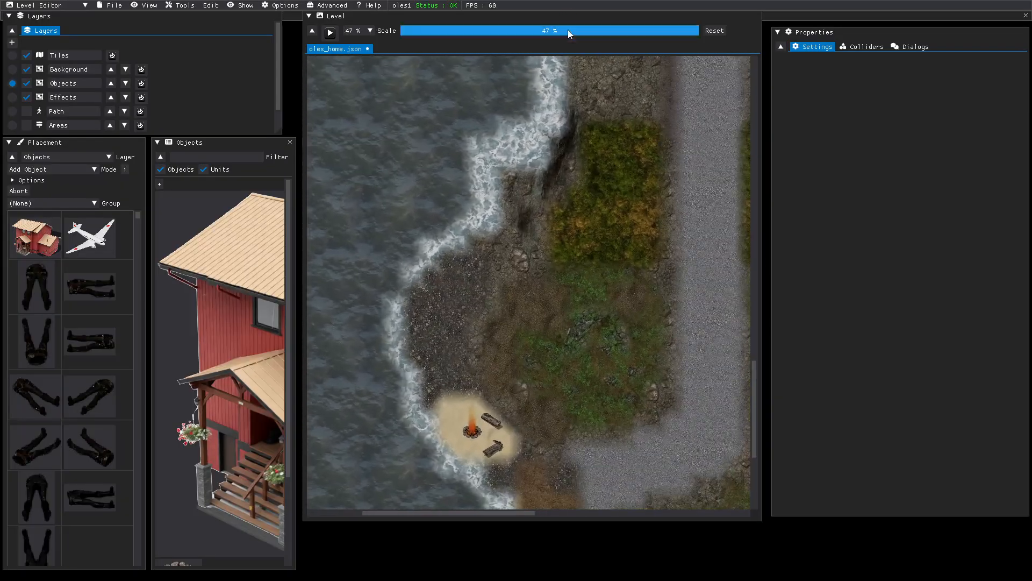
- Pan around the map with the Level window scrollbars until the red house beside the gravel road shows
drag(591, 138, 592, 153)
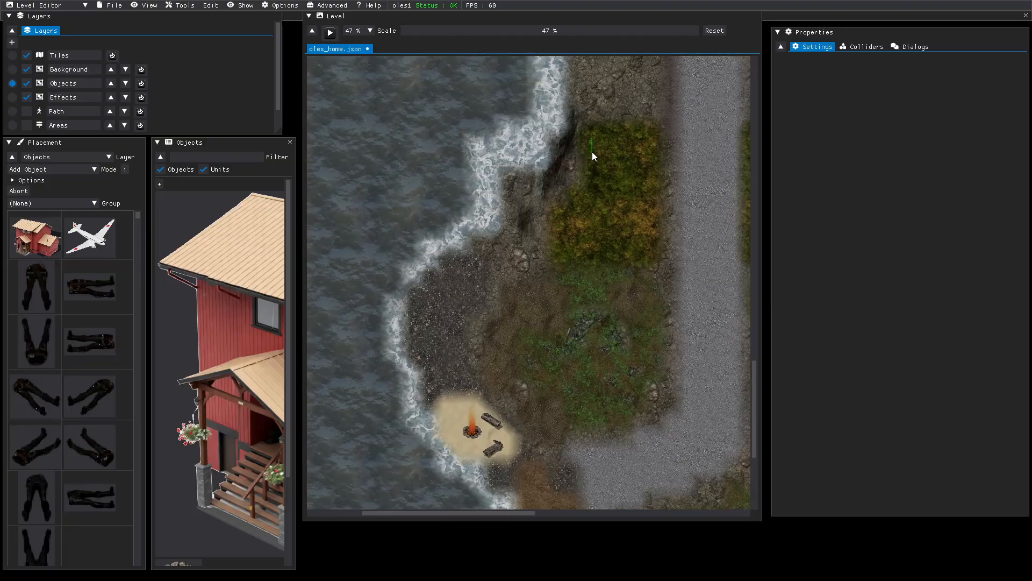
middle_drag(592, 153, 552, 410)
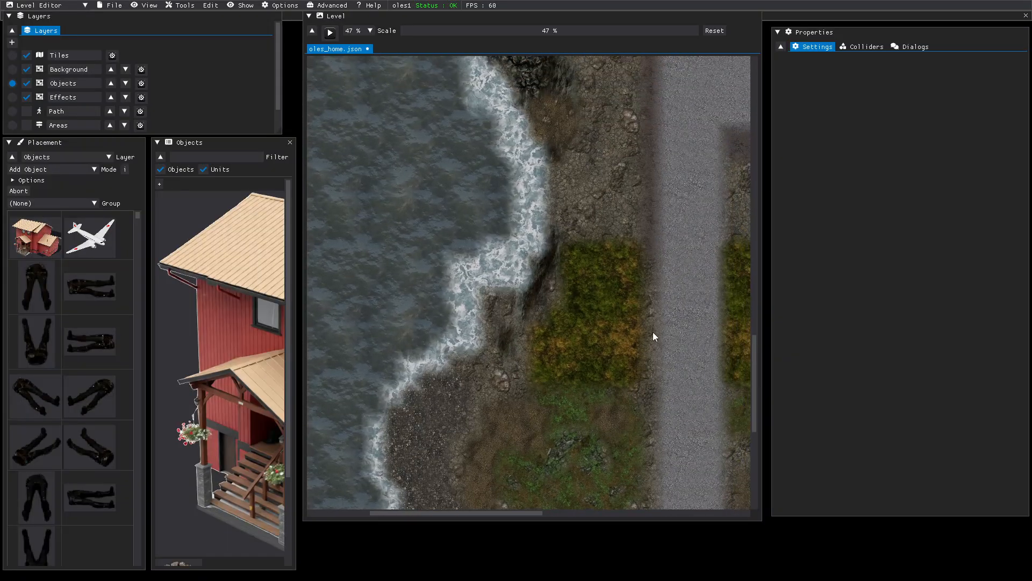
drag(754, 373, 768, 91)
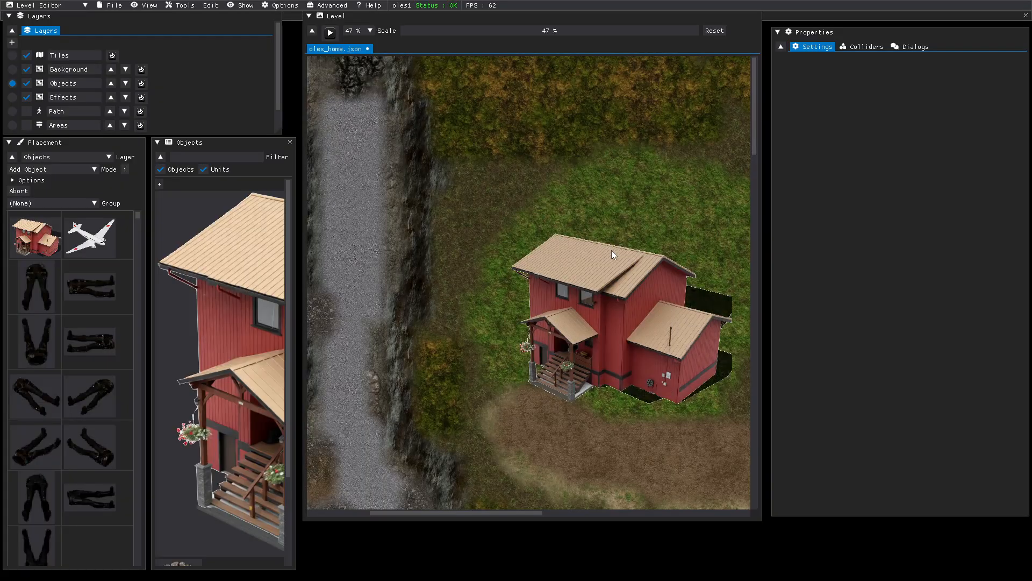
drag(756, 143, 763, 209)
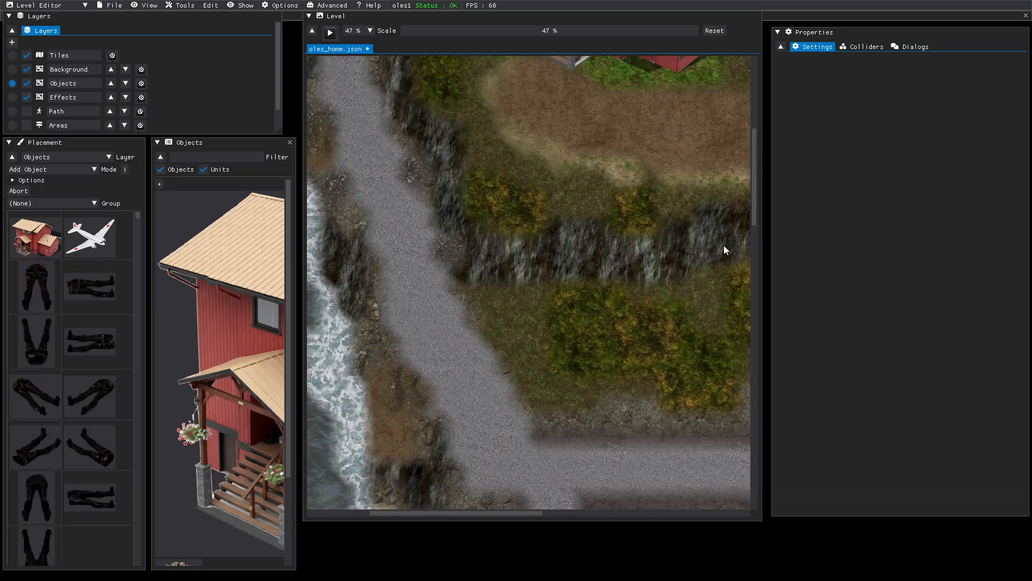
drag(756, 215, 764, 307)
drag(524, 512, 707, 502)
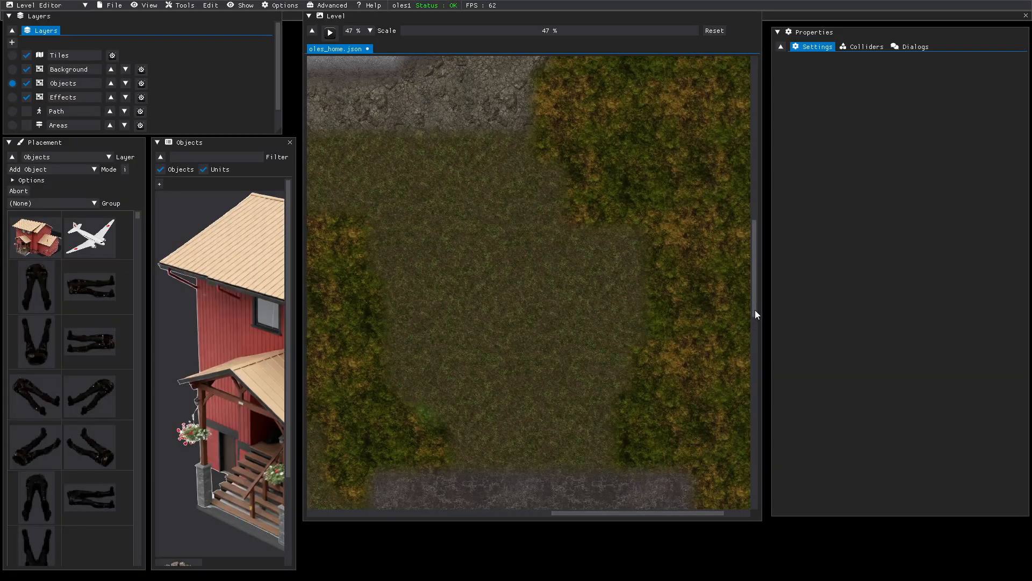
drag(754, 312, 755, 488)
drag(692, 512, 509, 496)
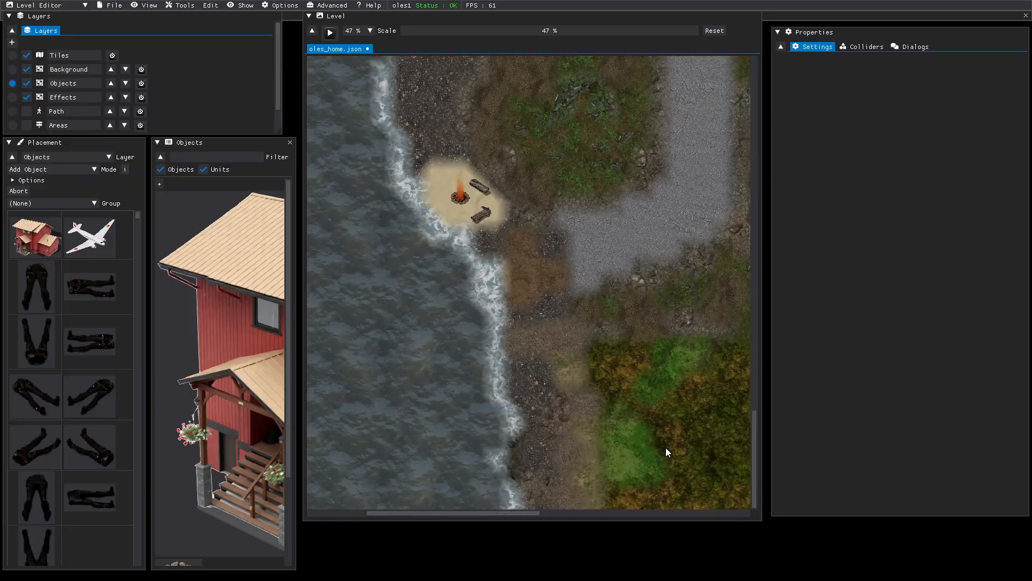
drag(756, 461, 806, 91)
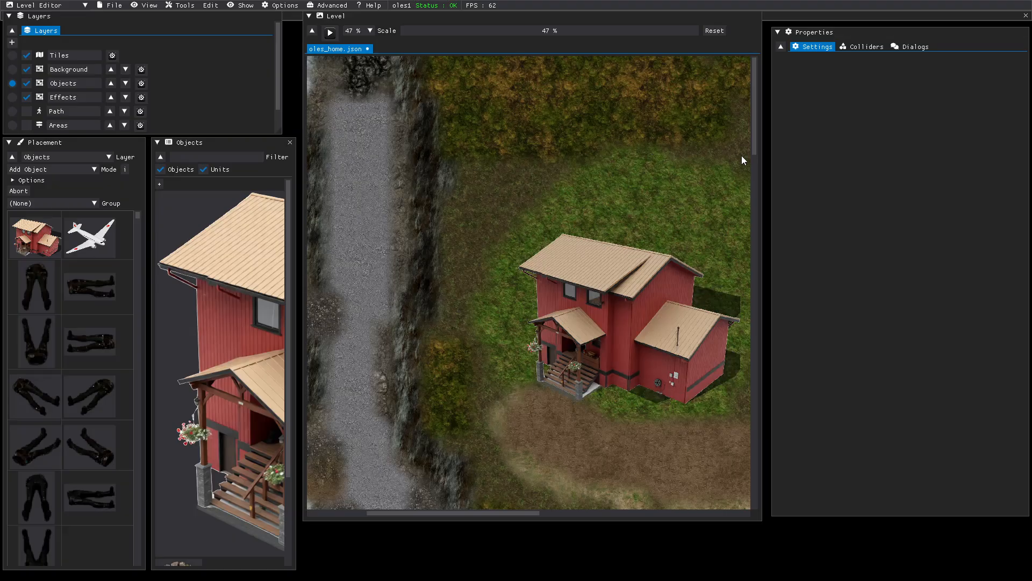
mouse_move(755, 145)
mouse_down()
mouse_move(754, 178)
mouse_move(753, 156)
mouse_up()
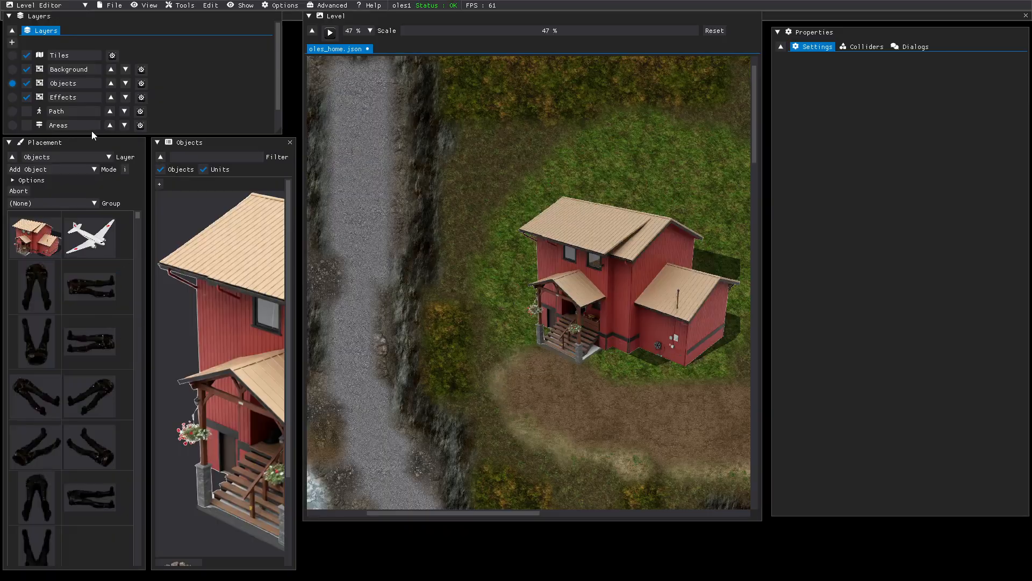
- On the Background layer, filter the image catalogue by 'bus' and browse the bush thumbnails
click(12, 70)
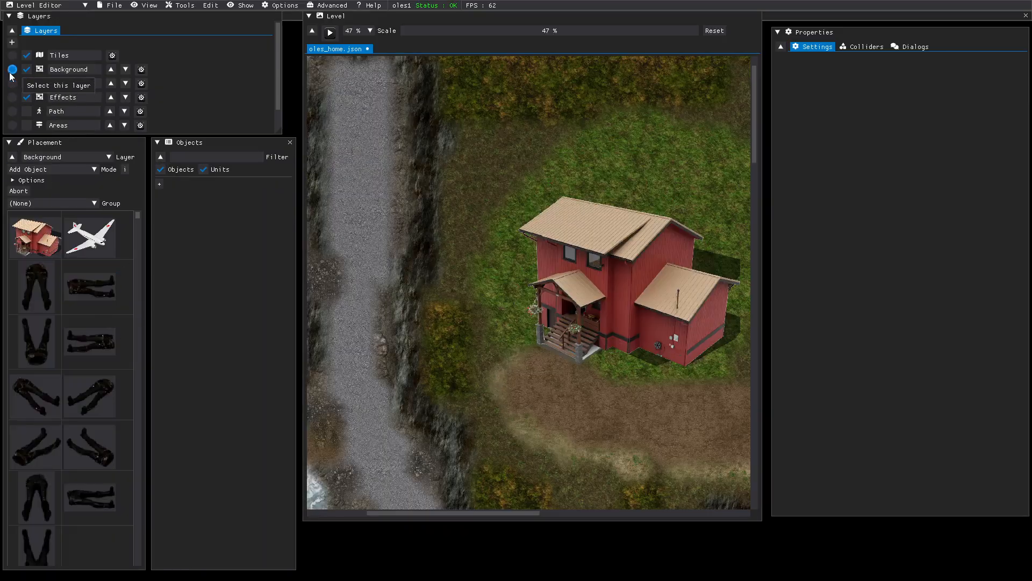
click(17, 183)
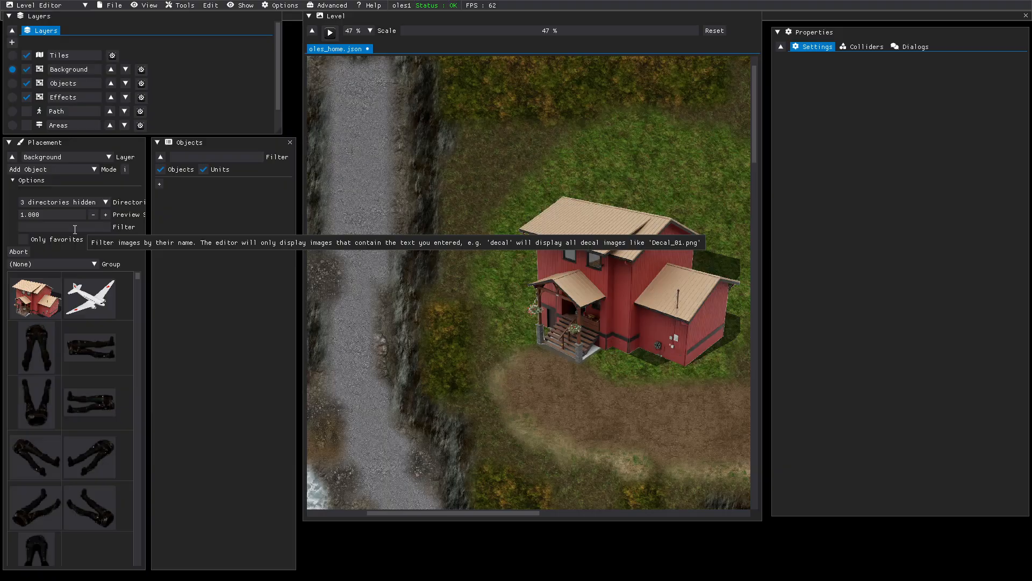
text(bush)
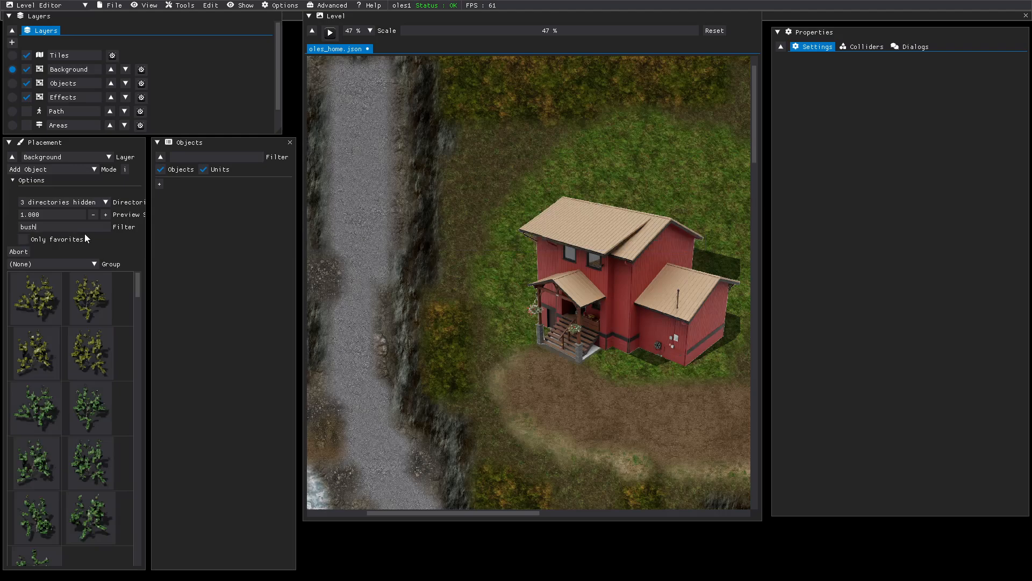
scroll(58, 387, down, 3)
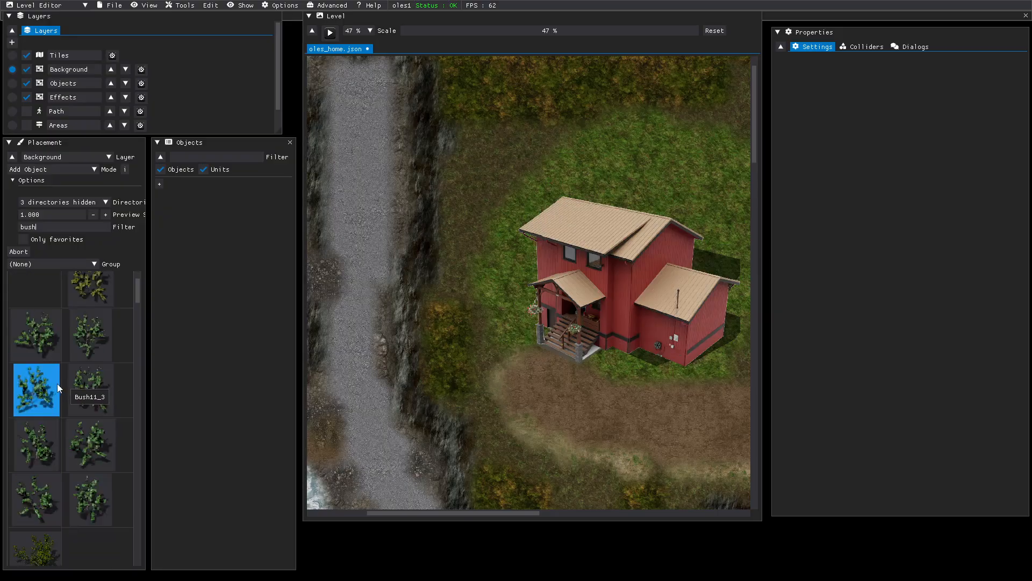
scroll(58, 393, down, 3)
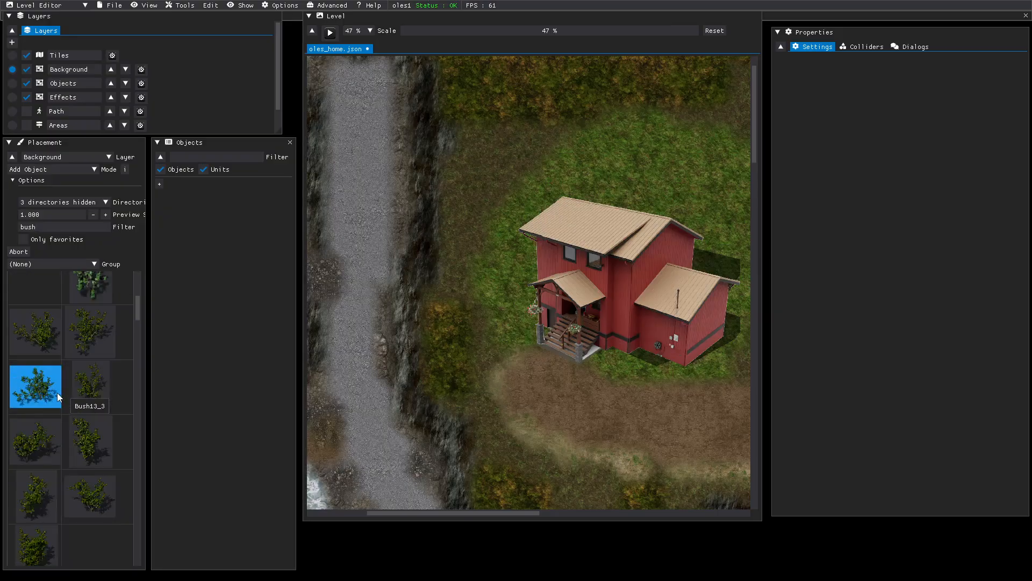
scroll(57, 400, down, 5)
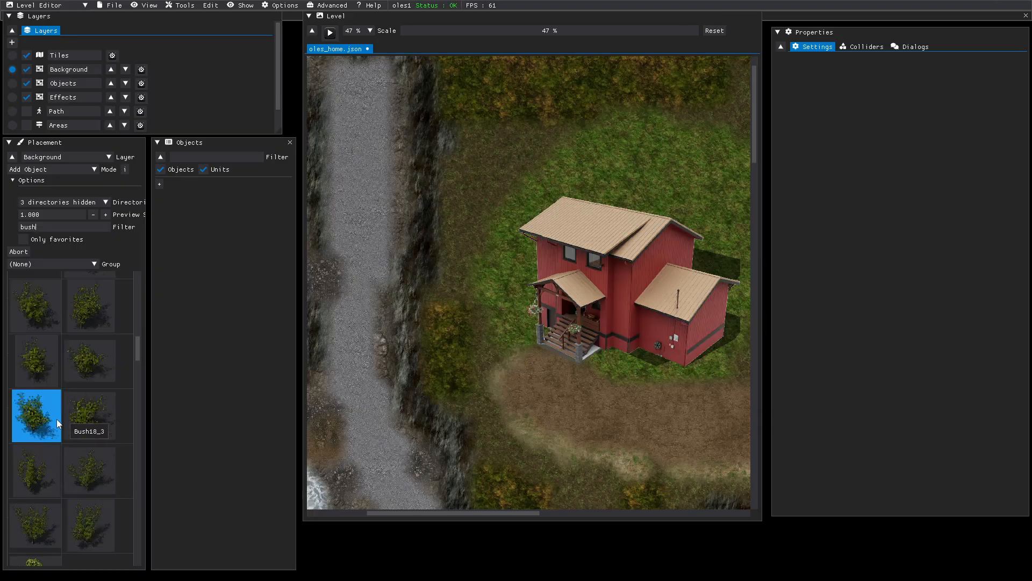
scroll(48, 421, down, 2)
scroll(43, 421, down, 1)
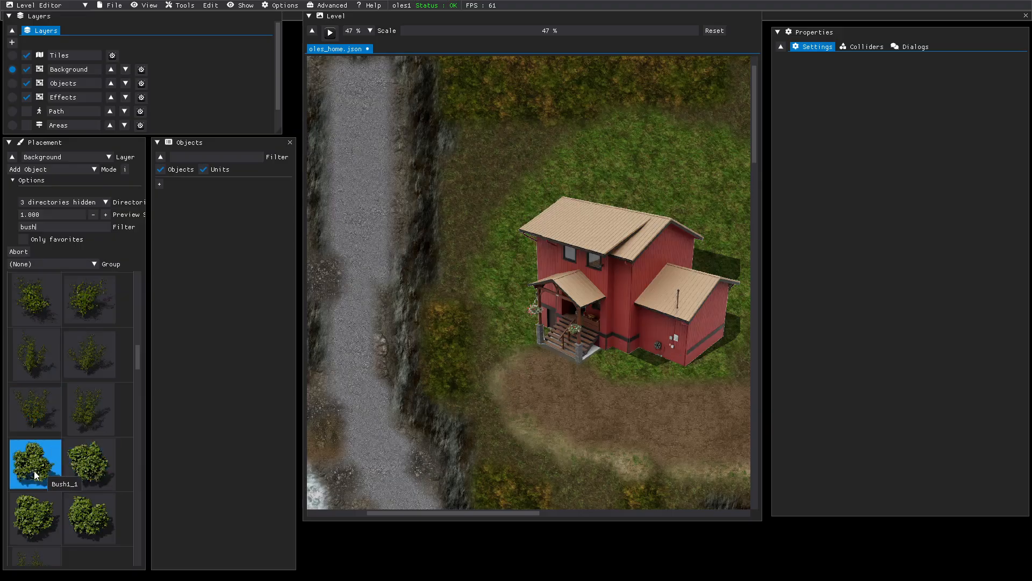
scroll(34, 472, down, 3)
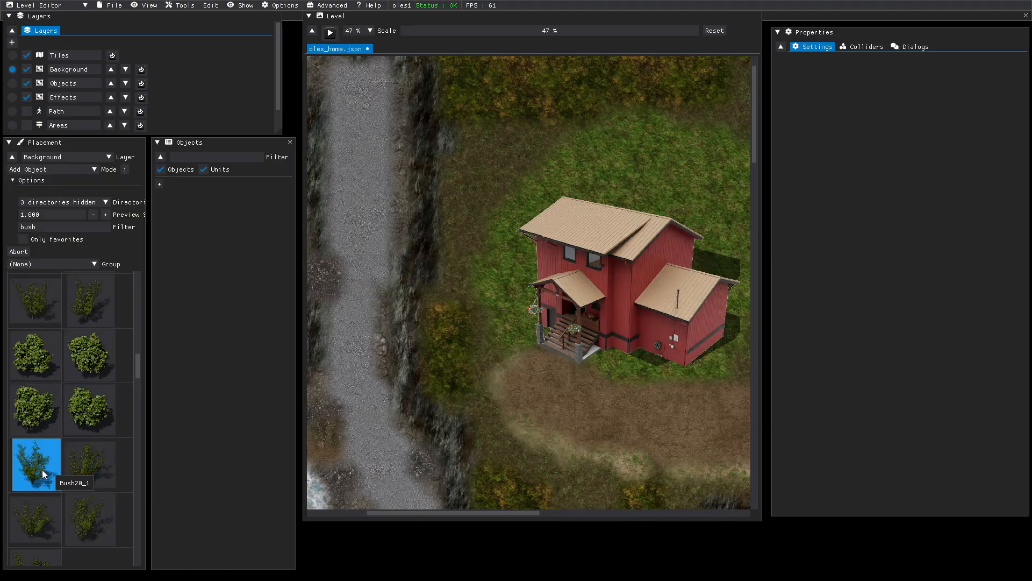
- Place Bush20 variants beside the gravel path, on its edge and at the map's top-left
click(41, 473)
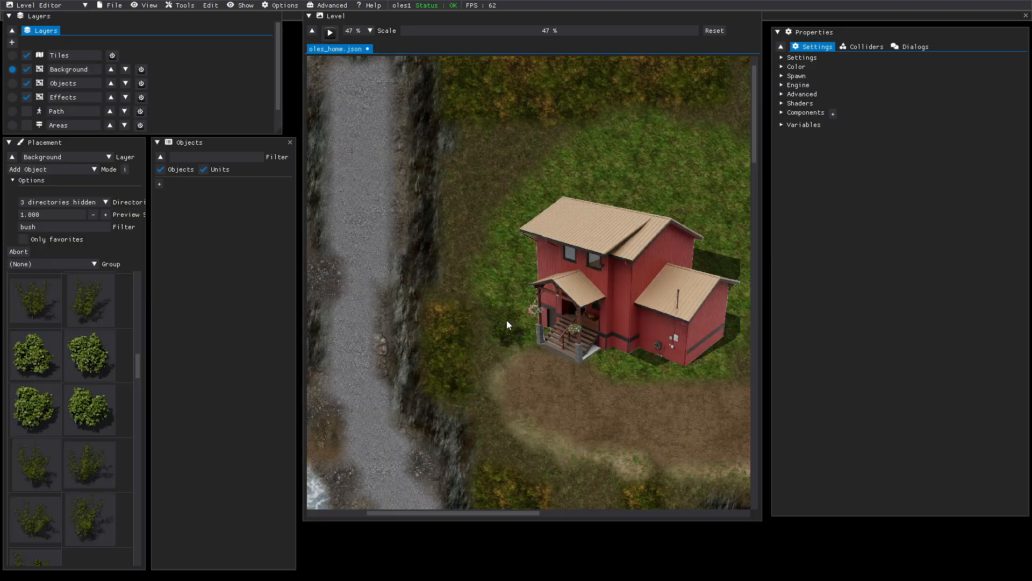
click(477, 327)
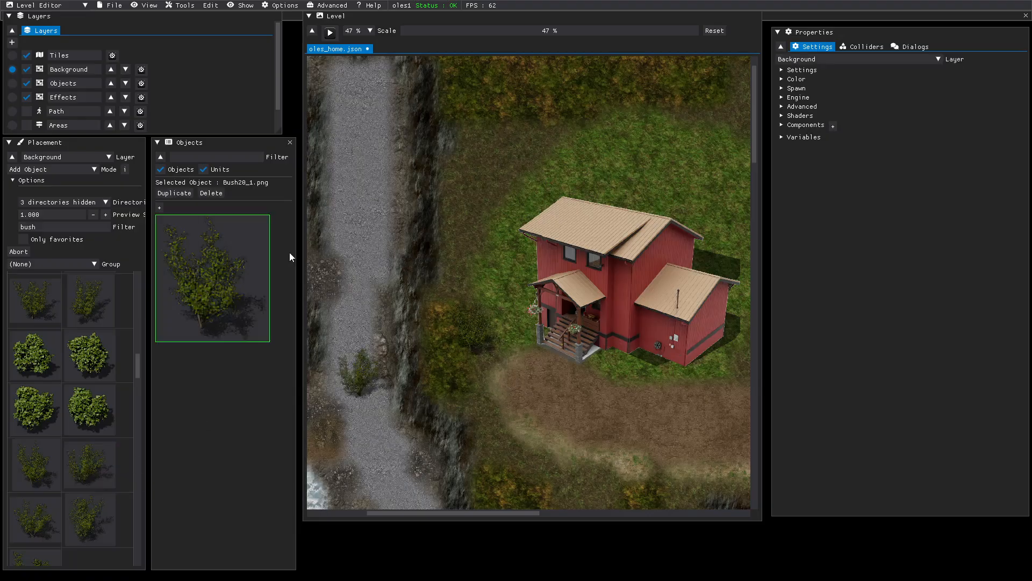
click(477, 127)
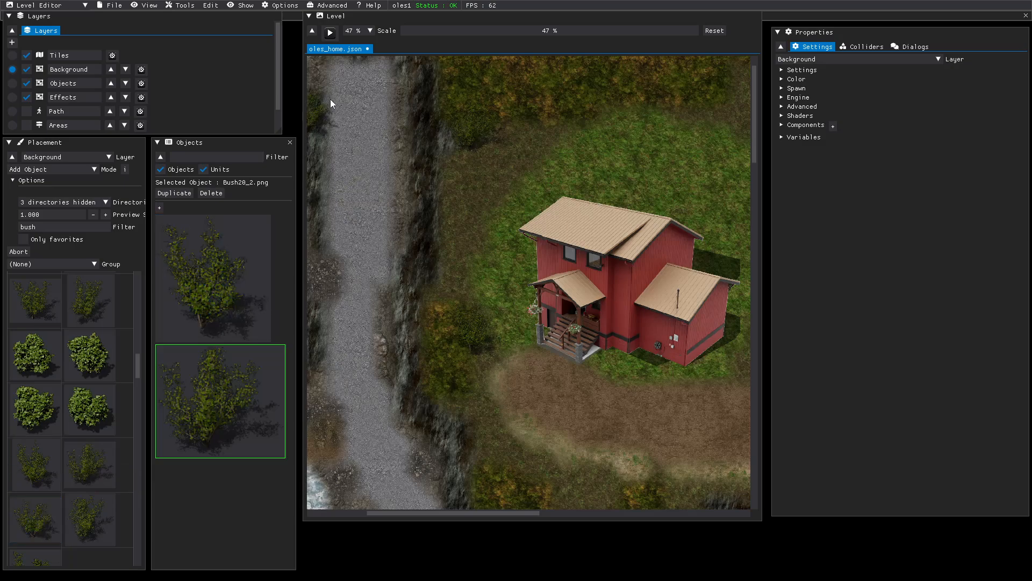
click(636, 95)
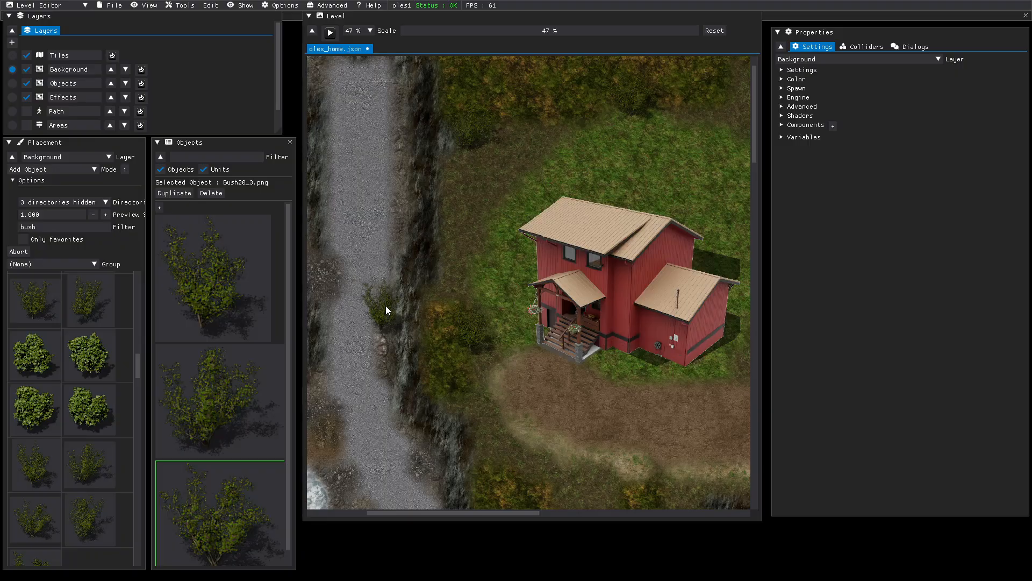
click(389, 308)
click(323, 211)
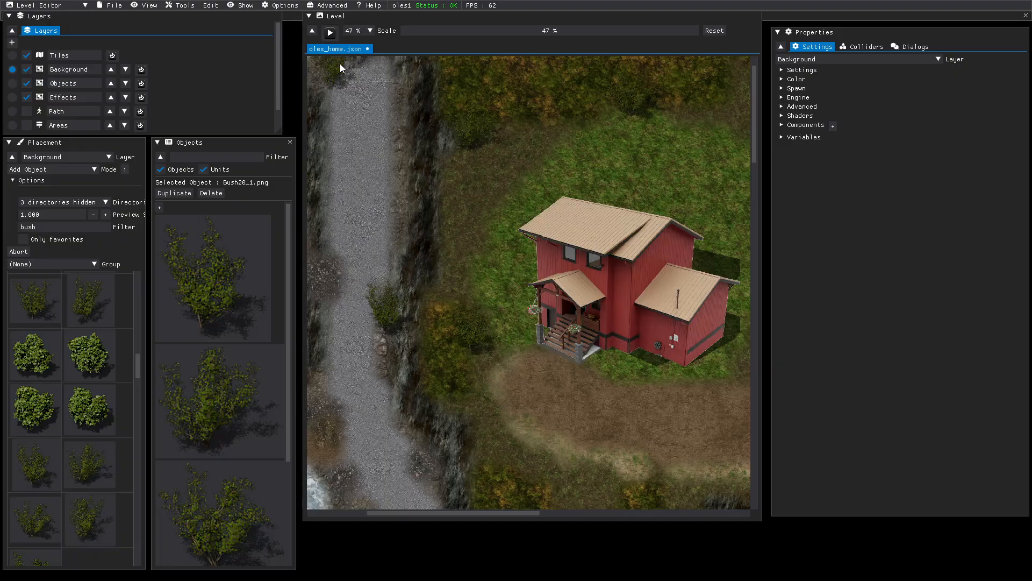
click(338, 63)
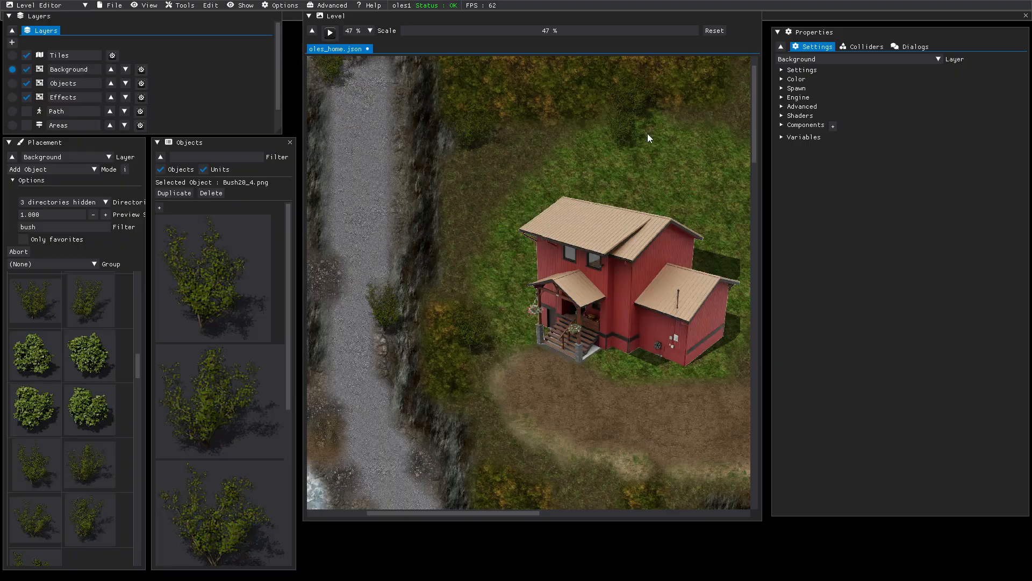
- Place Bush21_1 bushes below the rocky ledge, near the road corner and on the grass by the road
drag(754, 156, 755, 229)
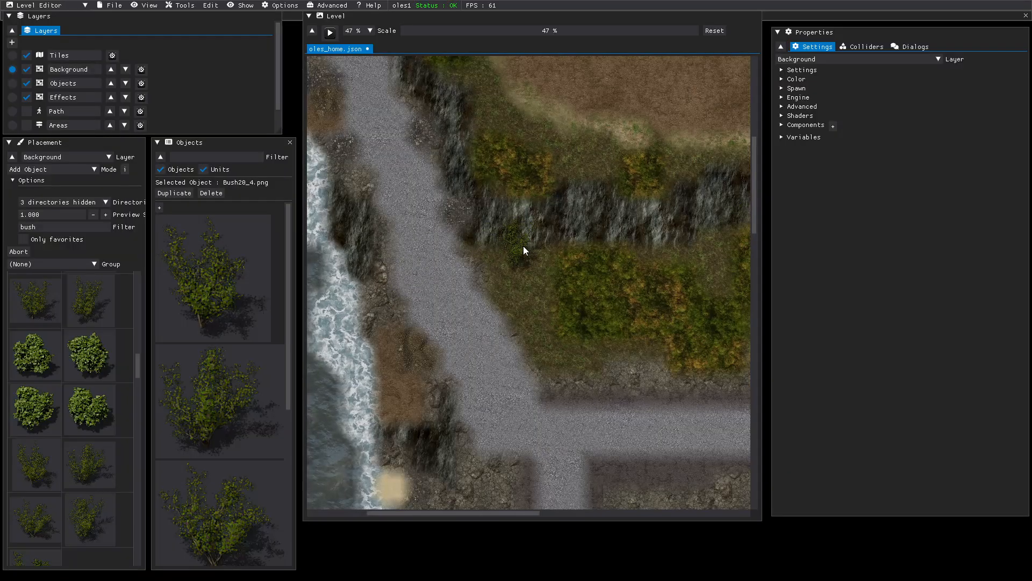
scroll(48, 491, down, 1)
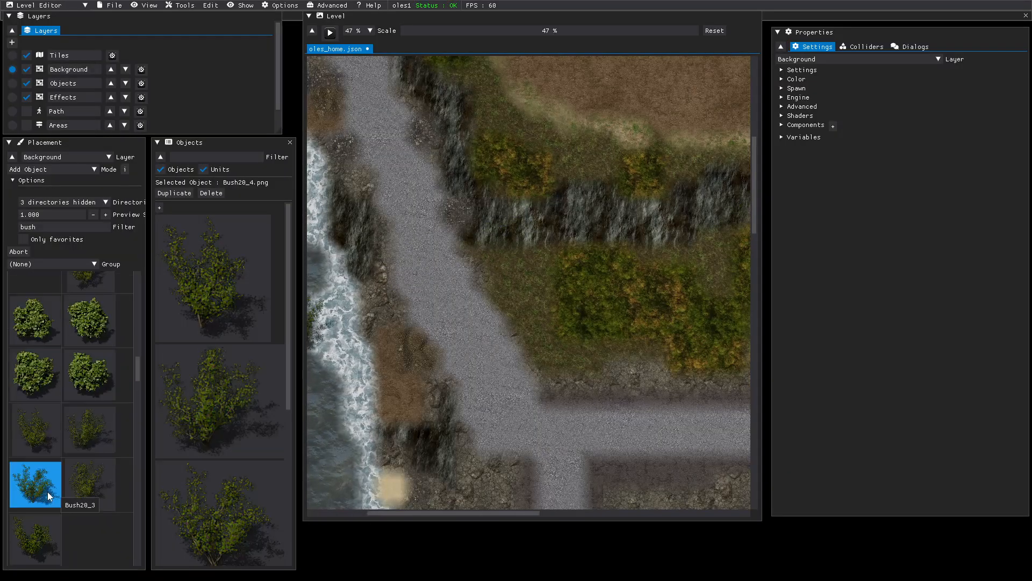
click(30, 535)
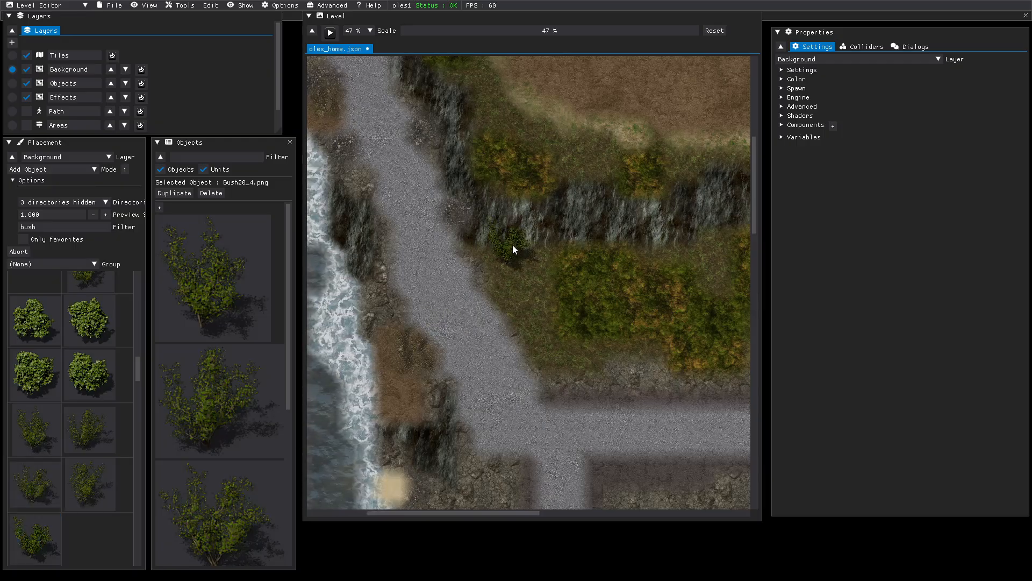
click(512, 244)
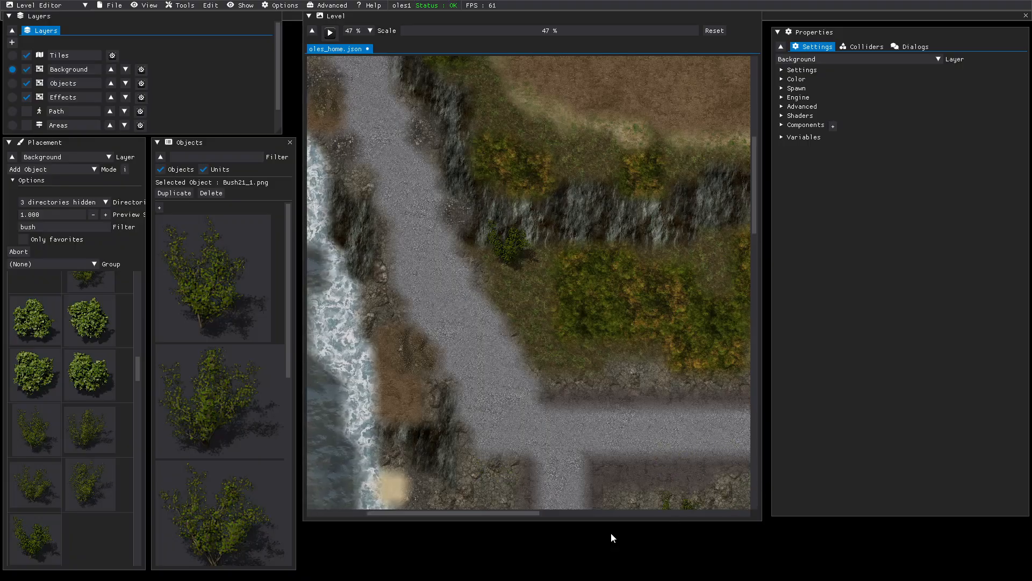
drag(511, 515, 612, 520)
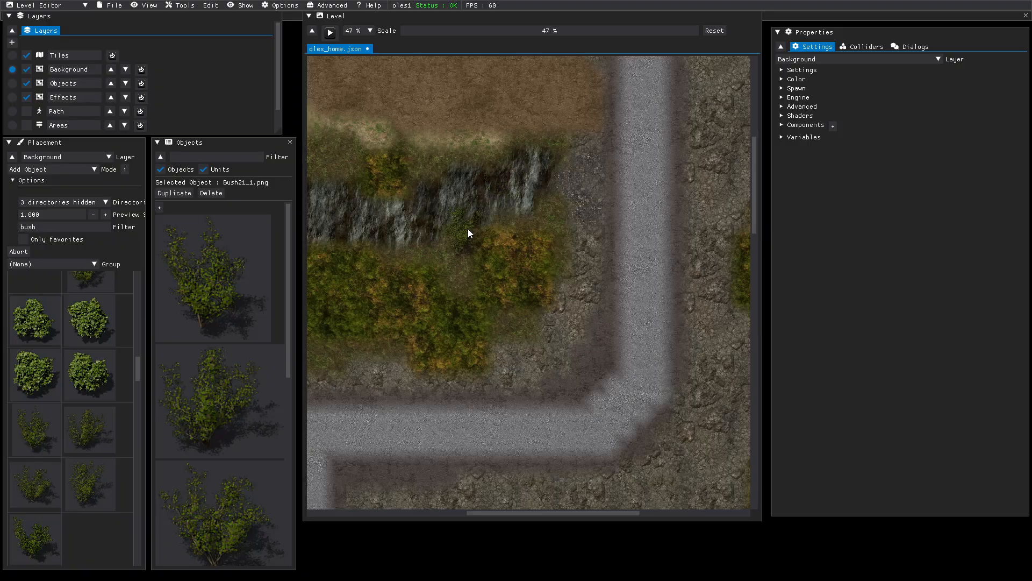
click(469, 231)
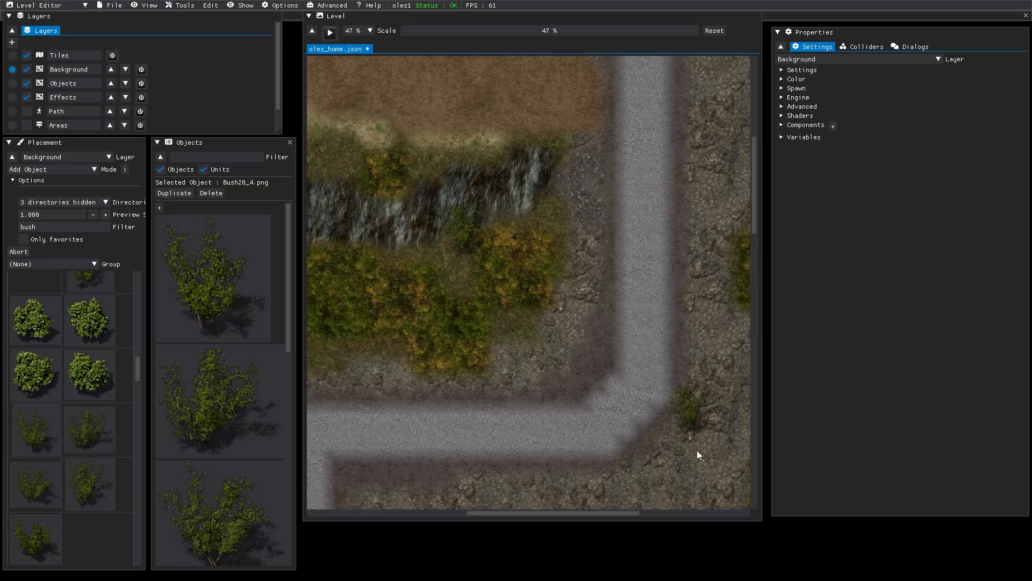
drag(594, 514, 670, 513)
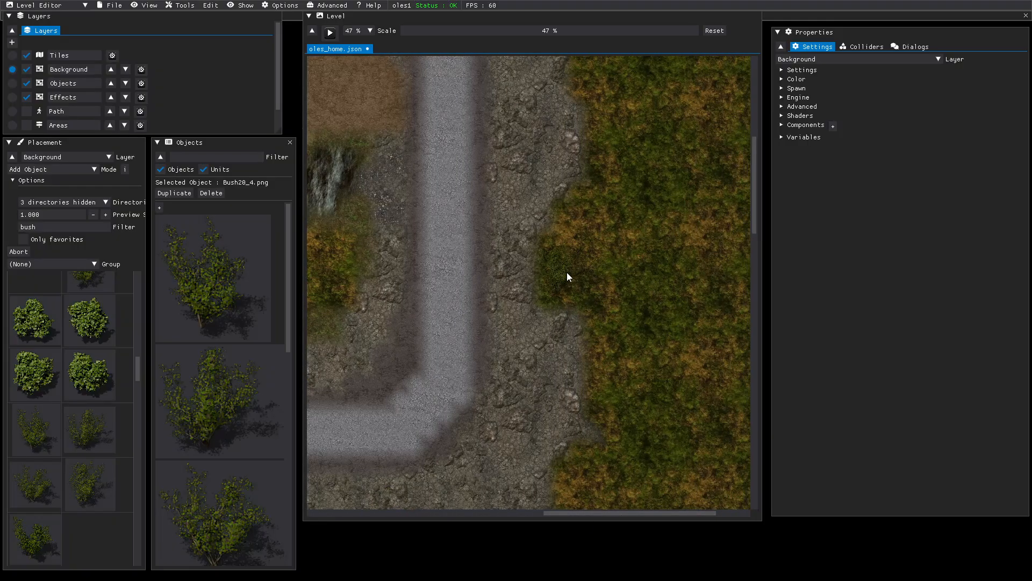
click(585, 299)
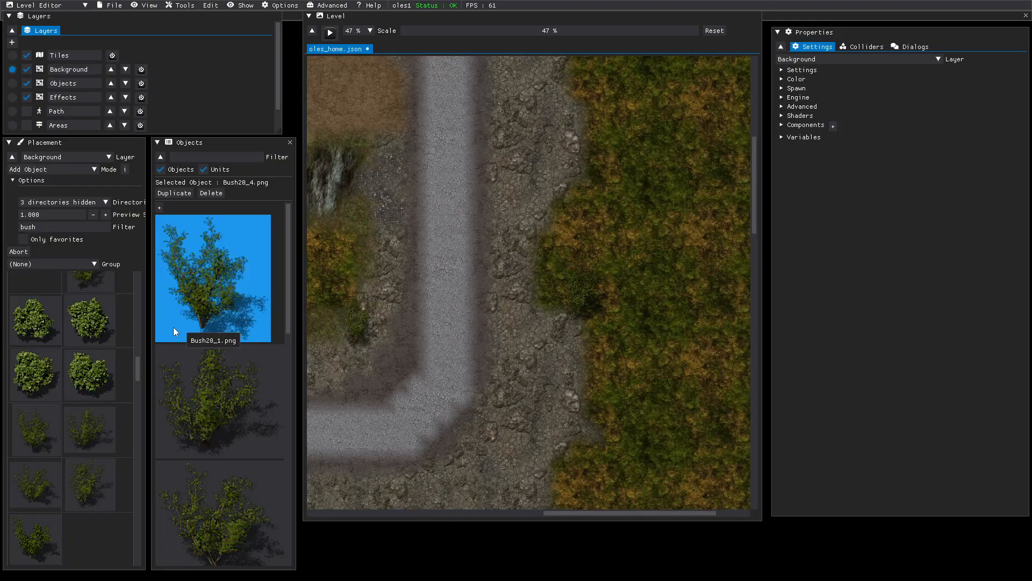
- Add a Bush20_3 beside the road and another at the bottom, then delete the stray right-edge bush
click(33, 480)
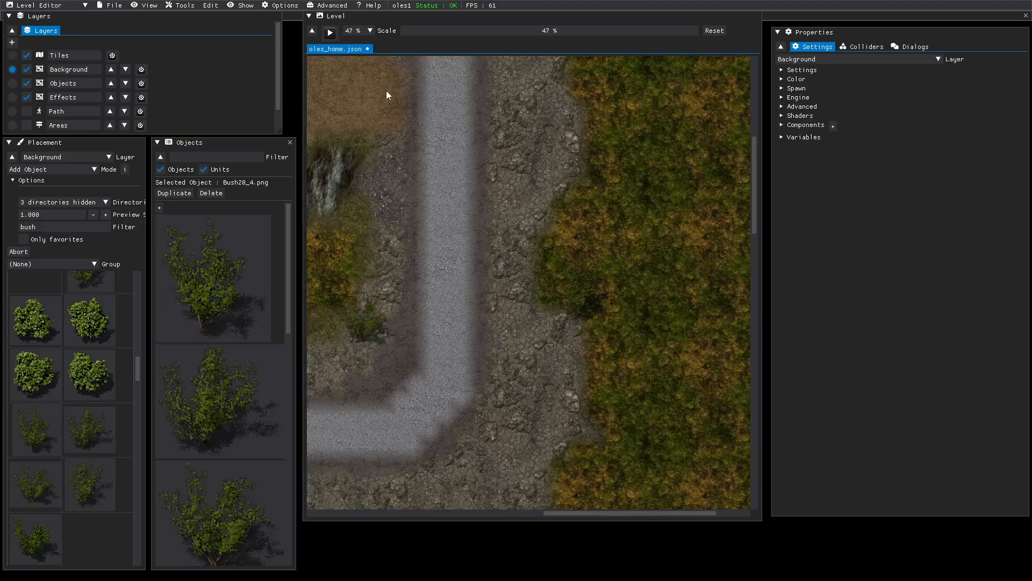
click(562, 82)
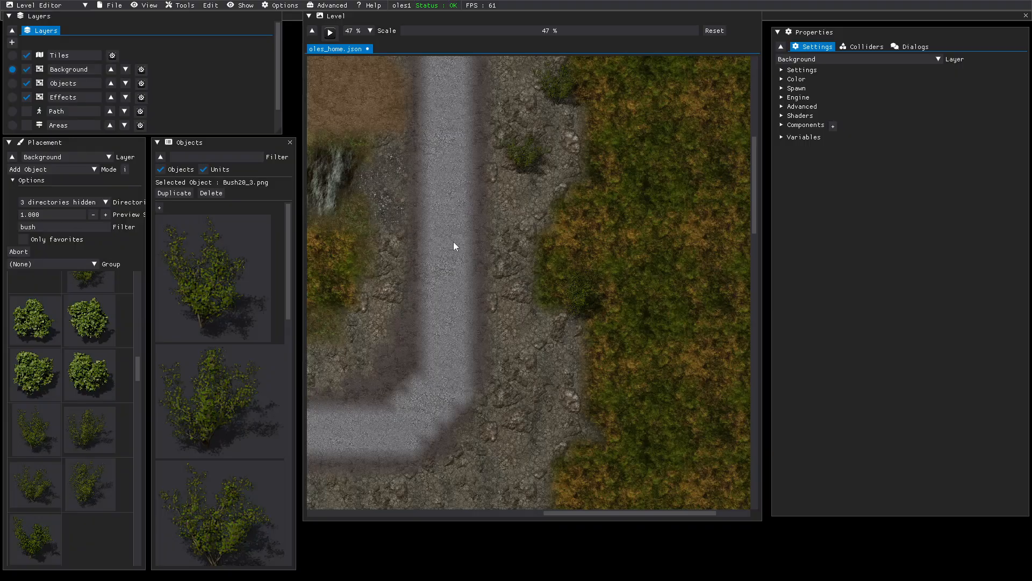
click(43, 548)
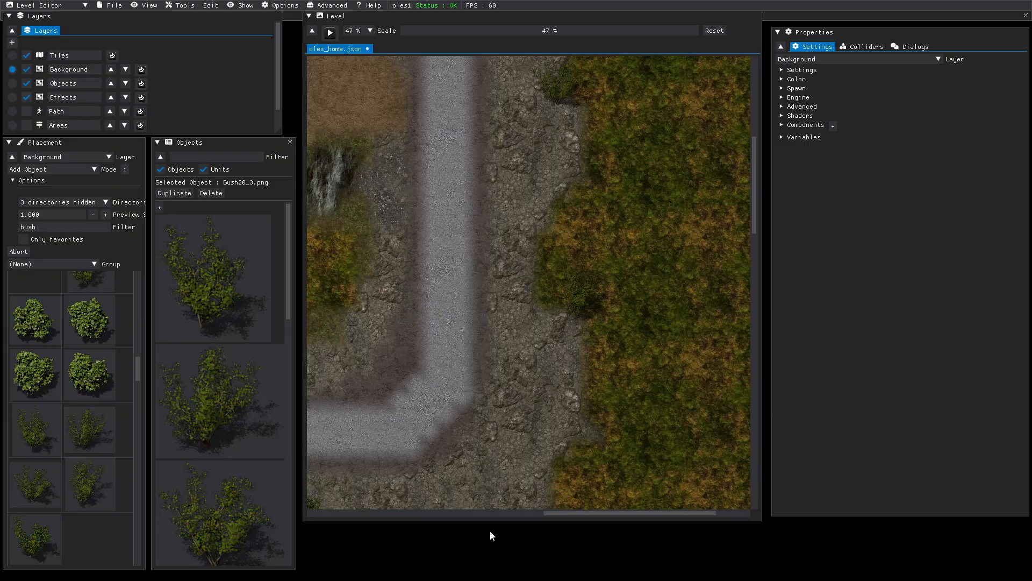
click(531, 489)
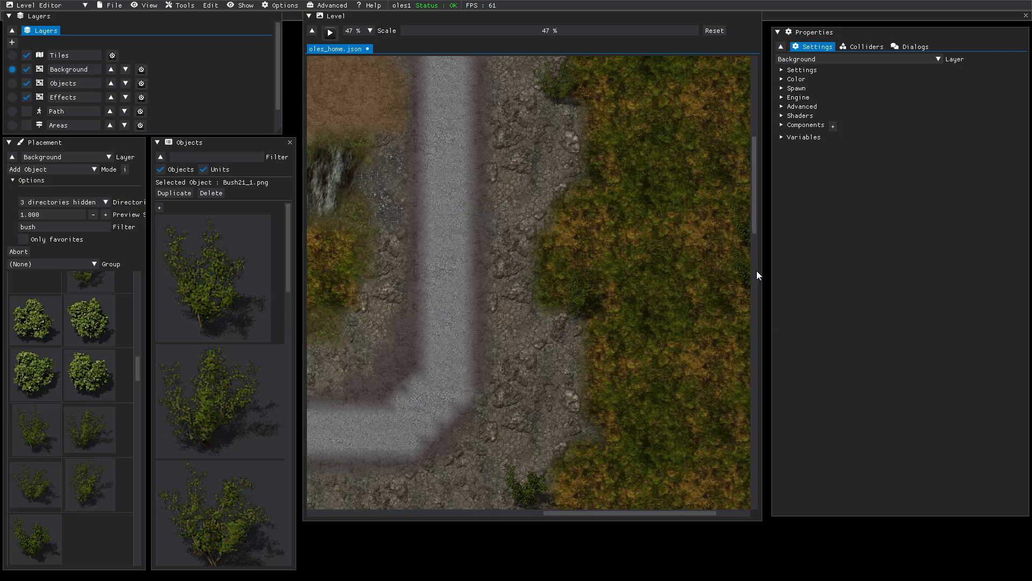
click(739, 208)
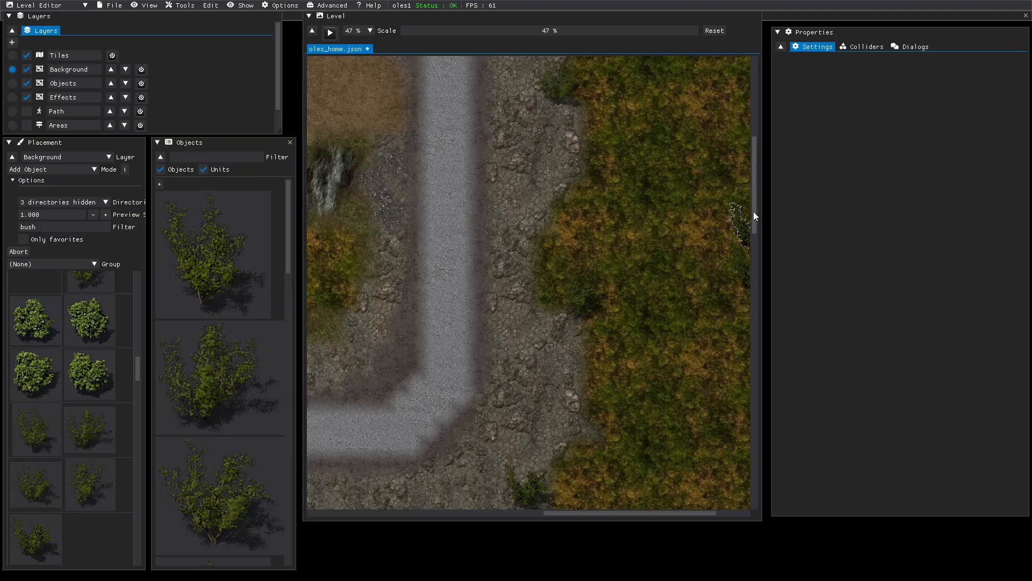
mouse_move(757, 219)
mouse_down()
mouse_move(756, 267)
mouse_move(749, 218)
mouse_up()
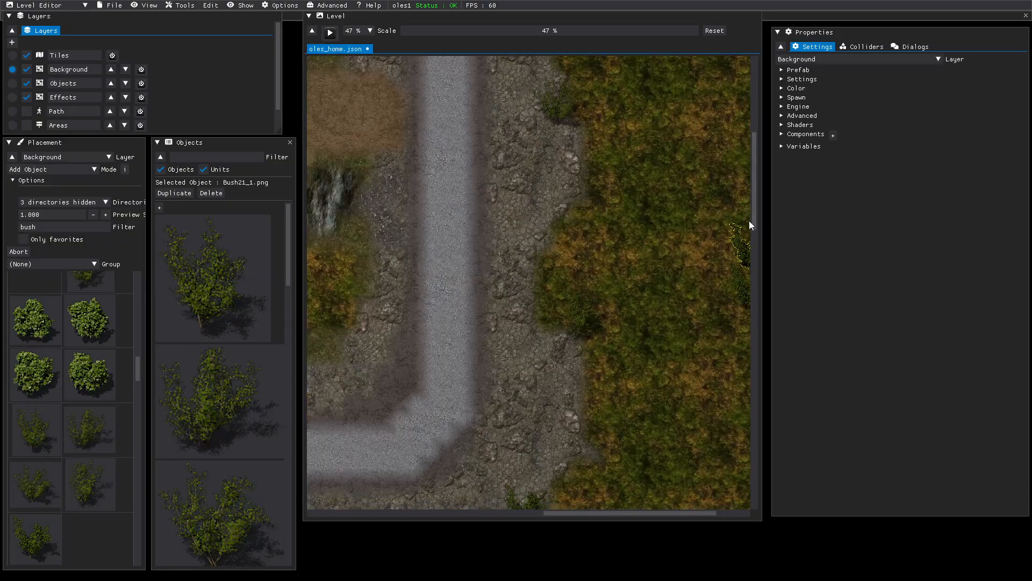
click(211, 192)
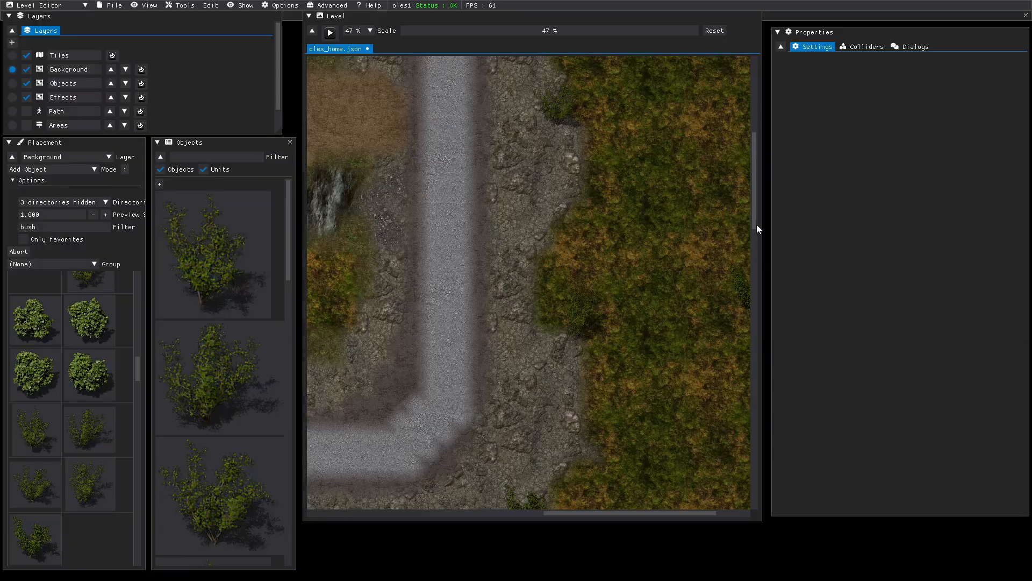
drag(756, 226, 770, 323)
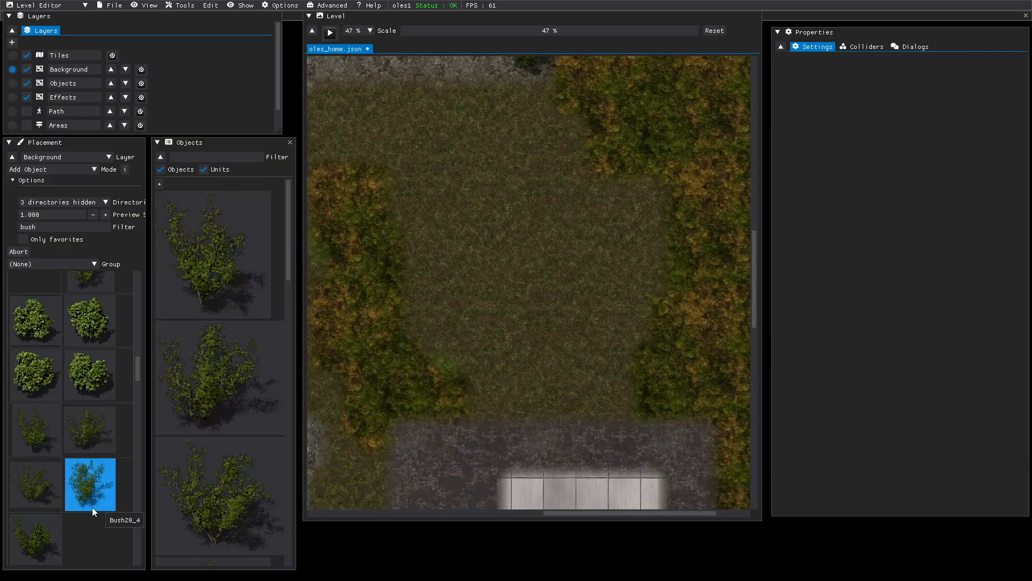
- Place Bush20_4, Bush20_1 and Bush20_2 bushes along the left and right grass strips around the field
click(25, 542)
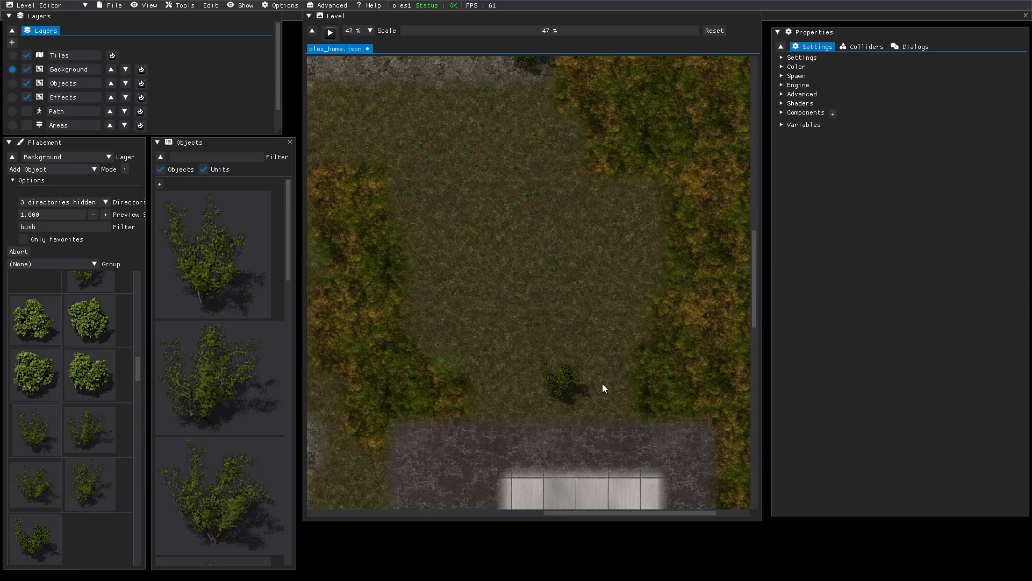
click(703, 422)
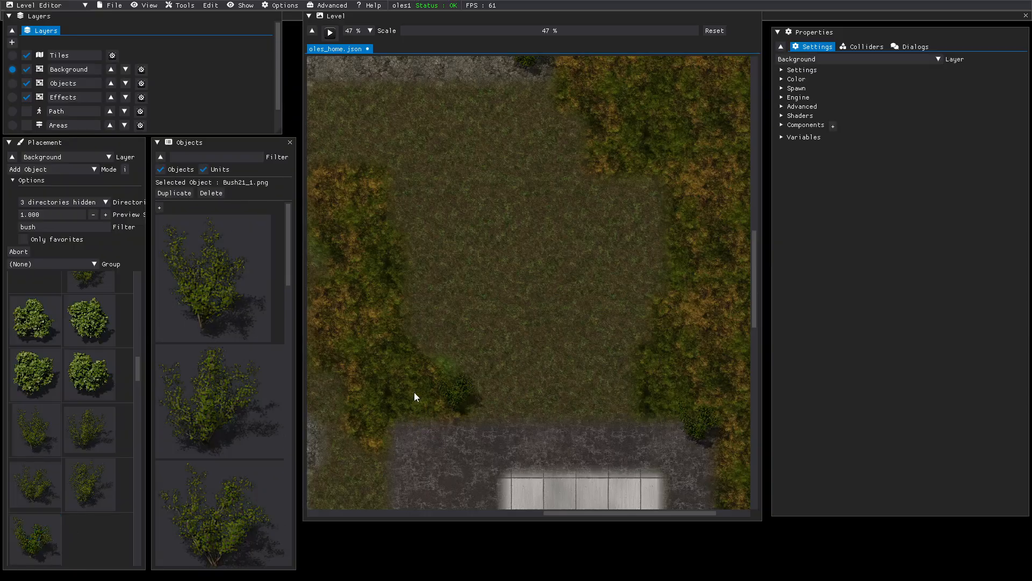
click(37, 446)
click(345, 438)
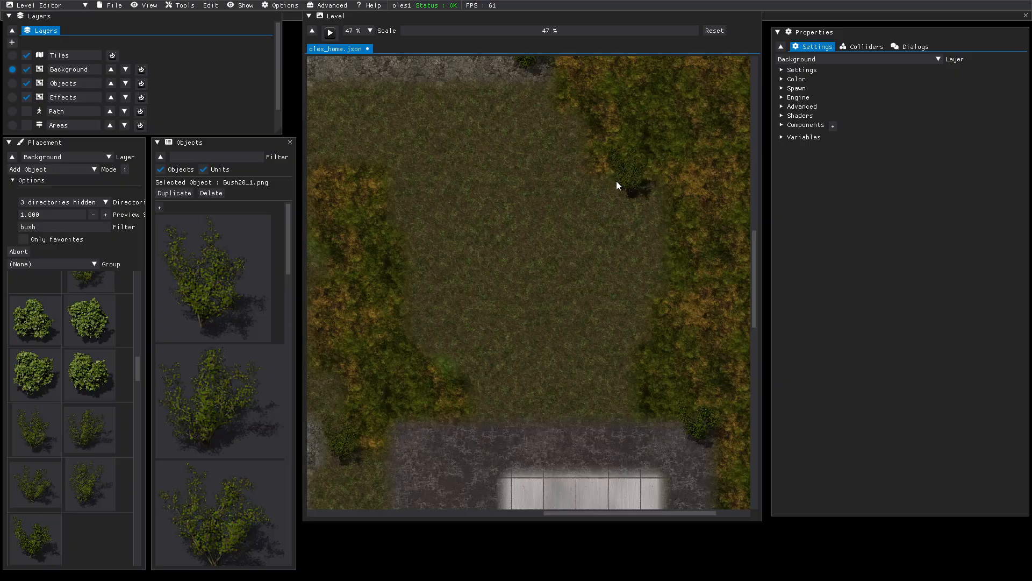
click(100, 425)
click(425, 295)
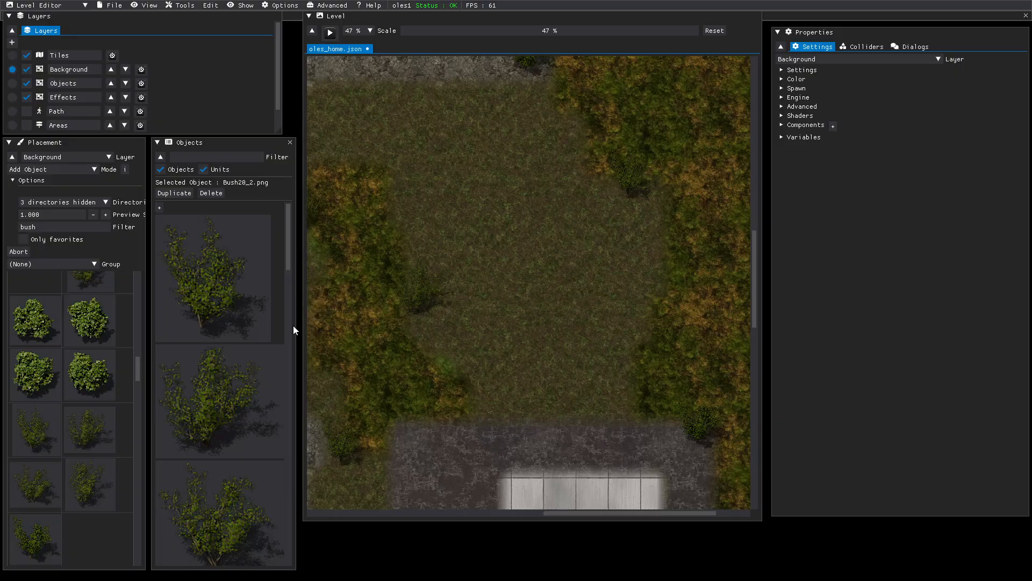
click(92, 477)
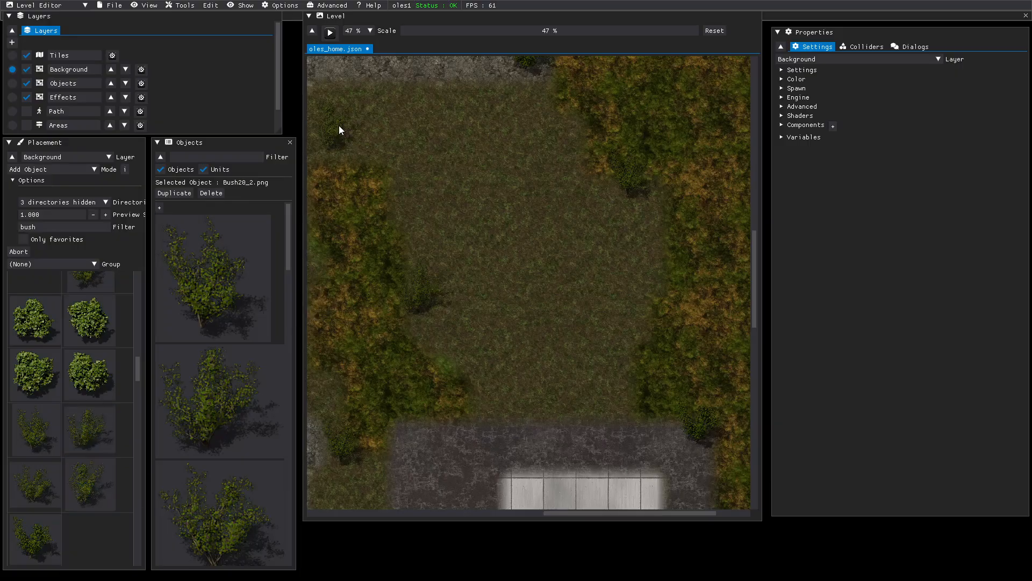
click(337, 138)
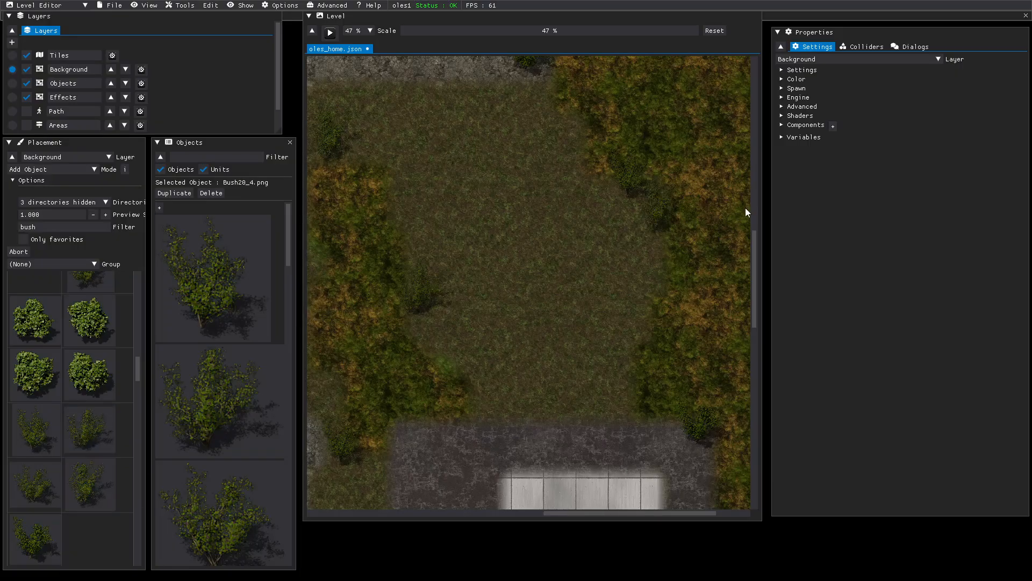
click(756, 225)
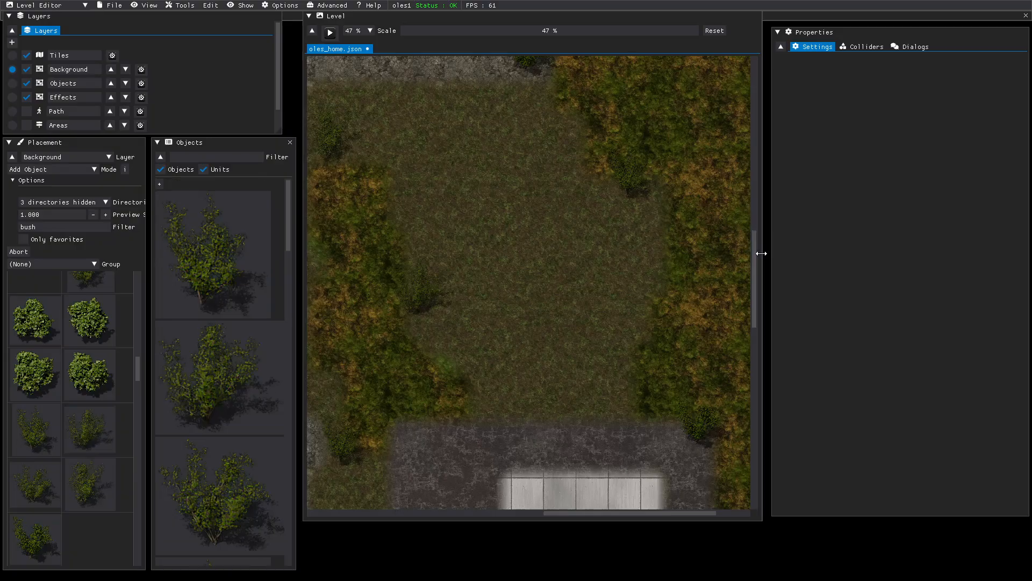
drag(755, 255, 746, 382)
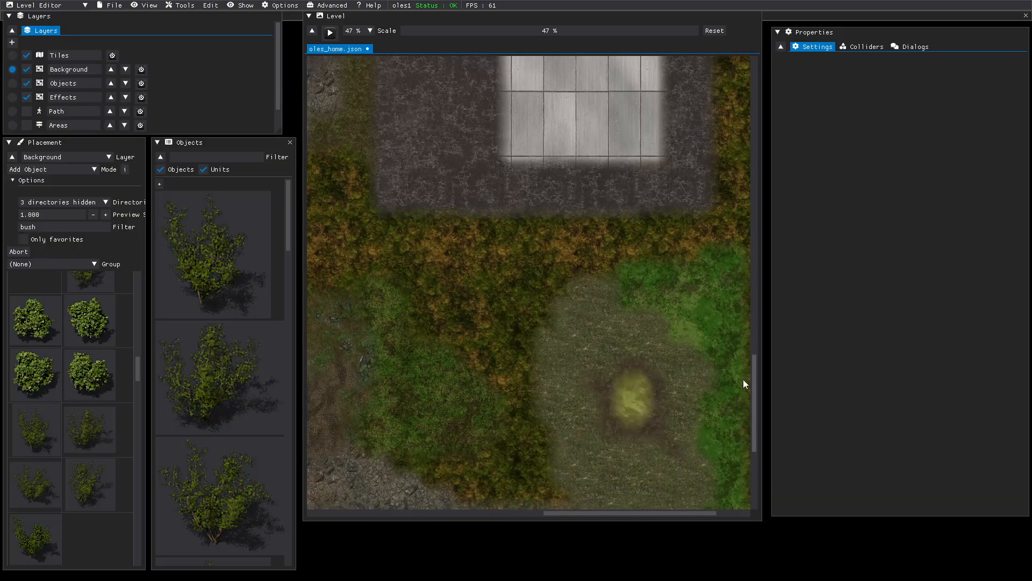
- Place a bush in the grass below the courtyard and a Bush20_4 along the grass edge
click(72, 431)
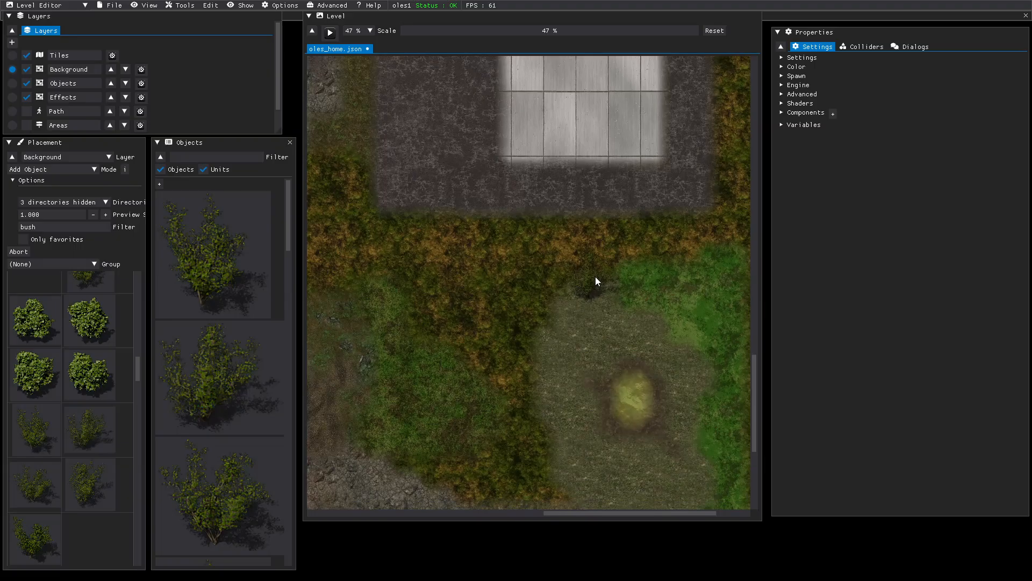
click(602, 272)
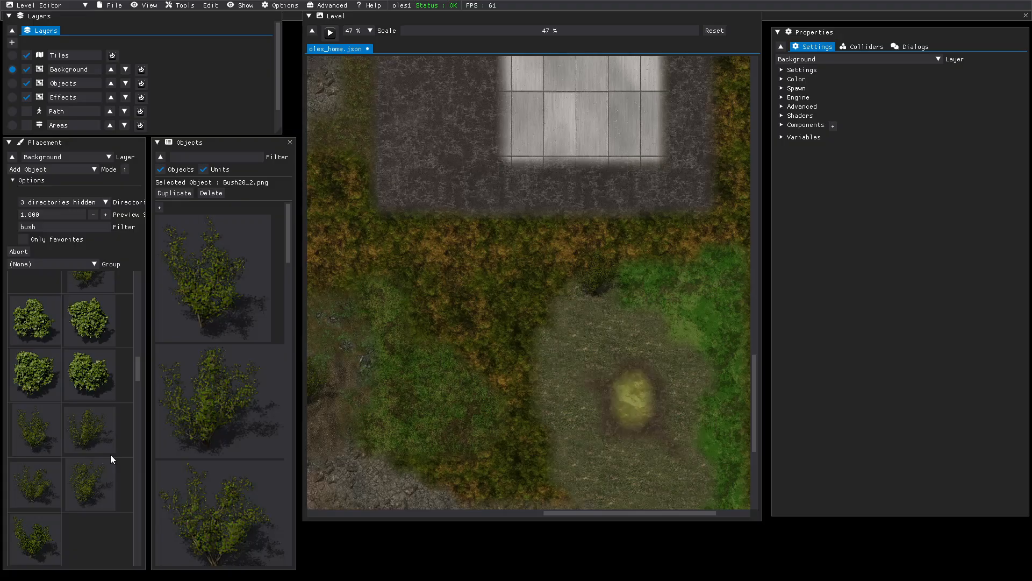
click(93, 483)
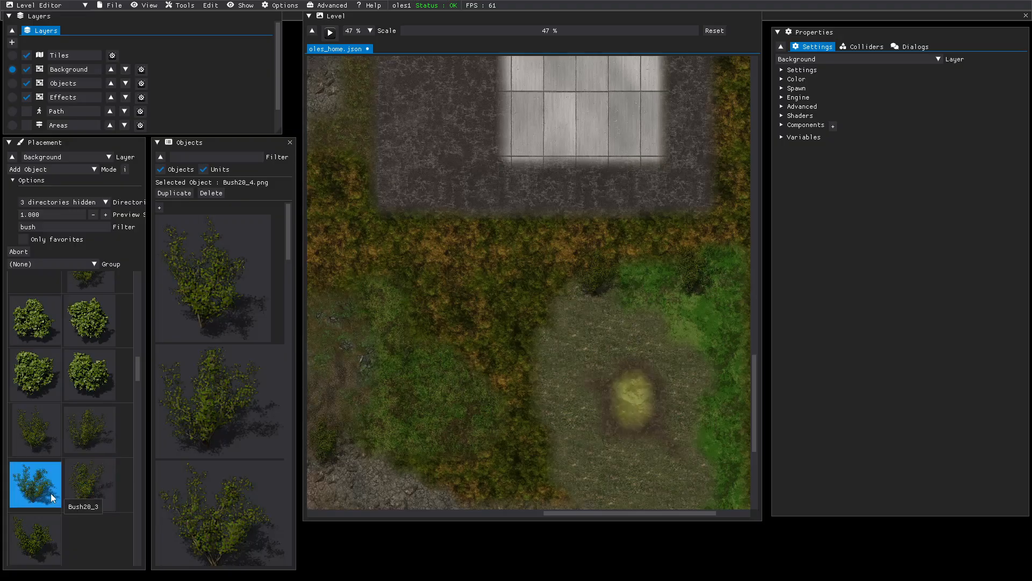
click(370, 453)
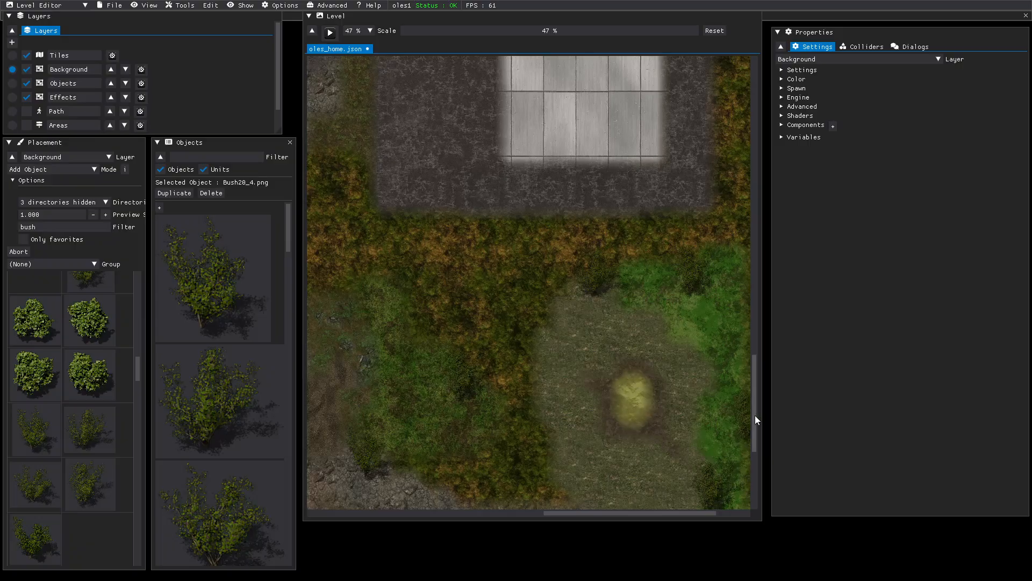
drag(756, 411, 757, 472)
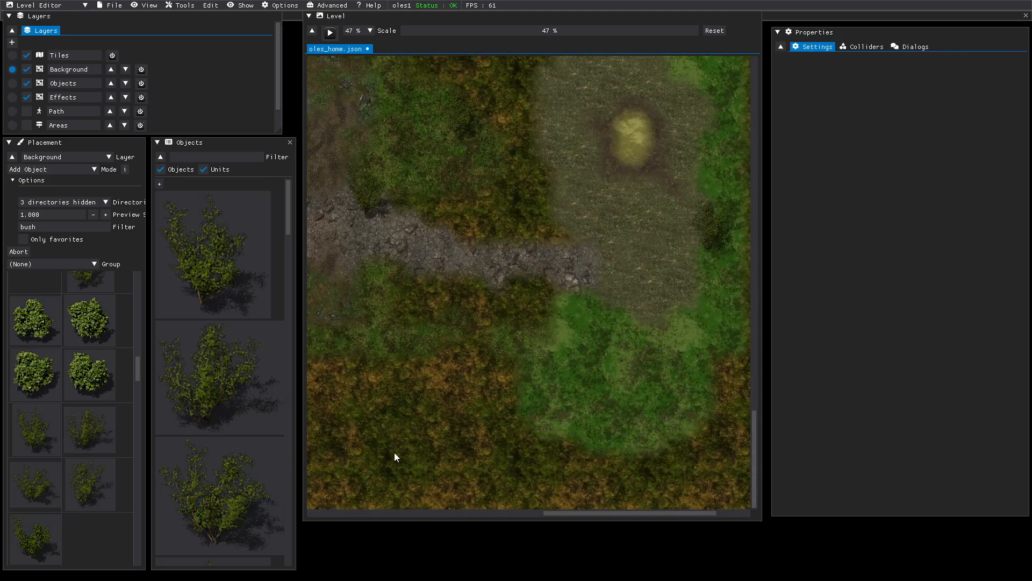
- Place another bush in the lower grass, then cancel the next pending bush placement
click(33, 450)
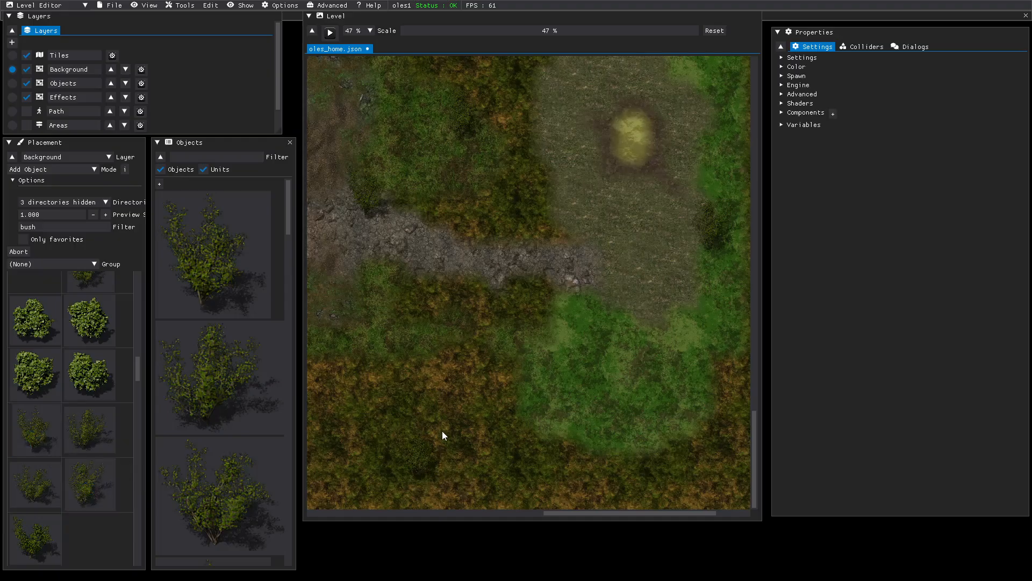
click(548, 412)
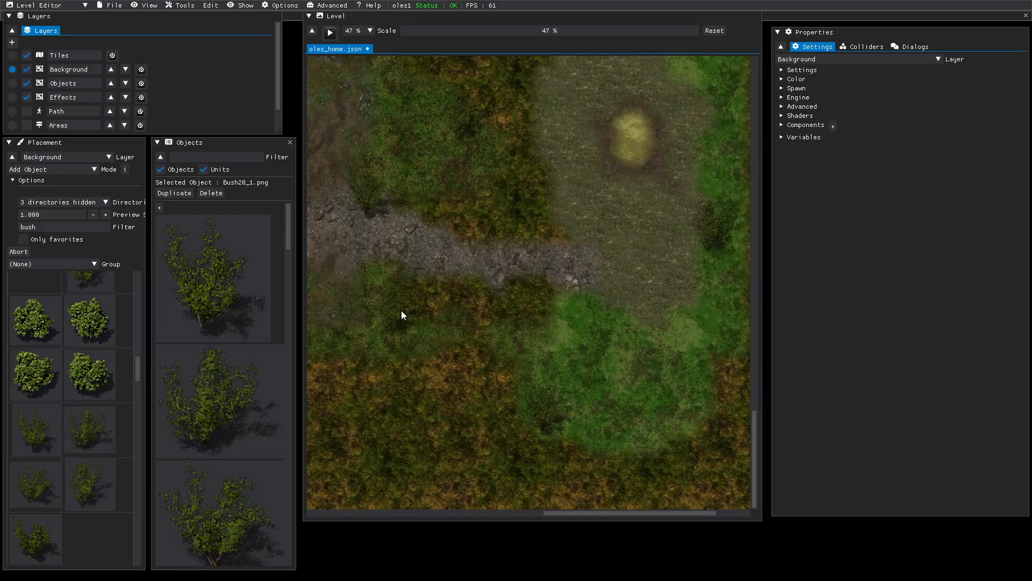
click(224, 371)
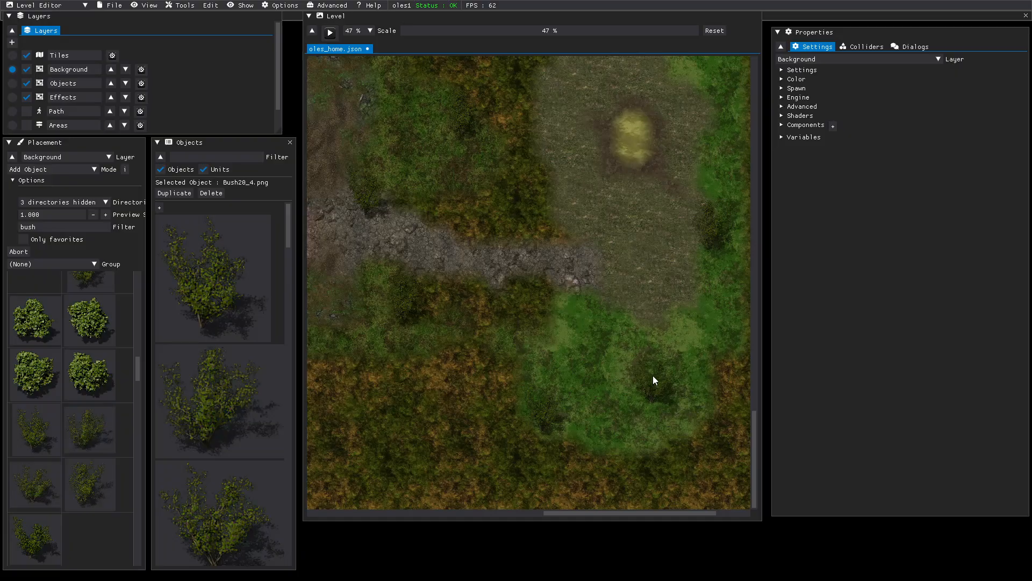
right_click(612, 415)
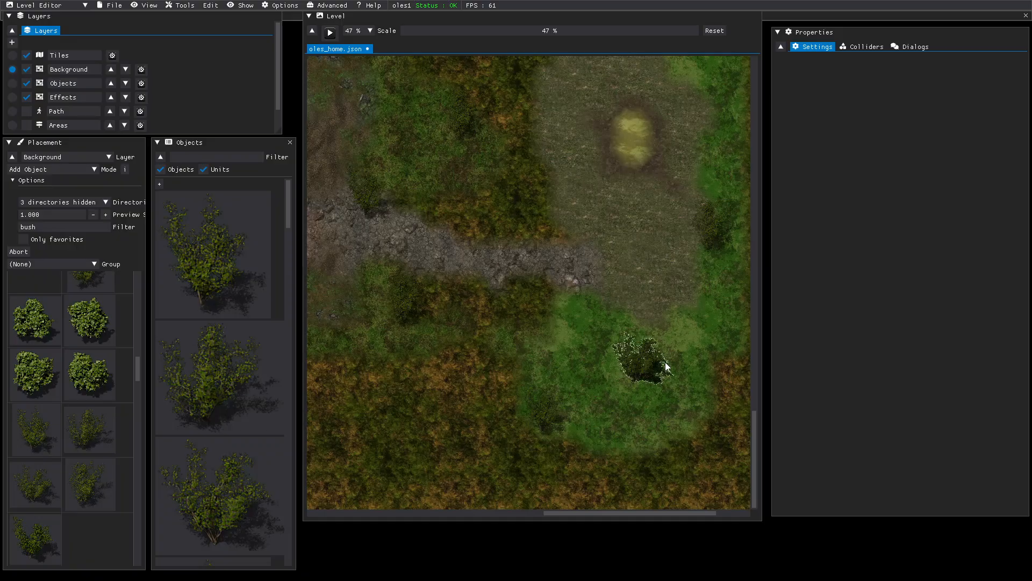
click(55, 227)
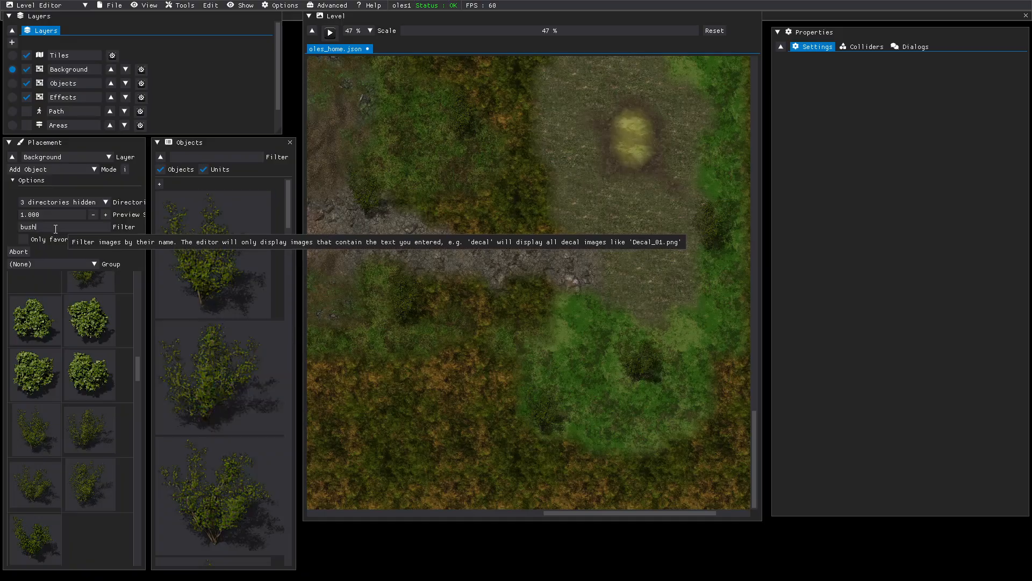
- Filter the catalogue to 'grass' and place a Grass20_2 patch in the clearing
drag(56, 228, 2, 229)
text(weeds)
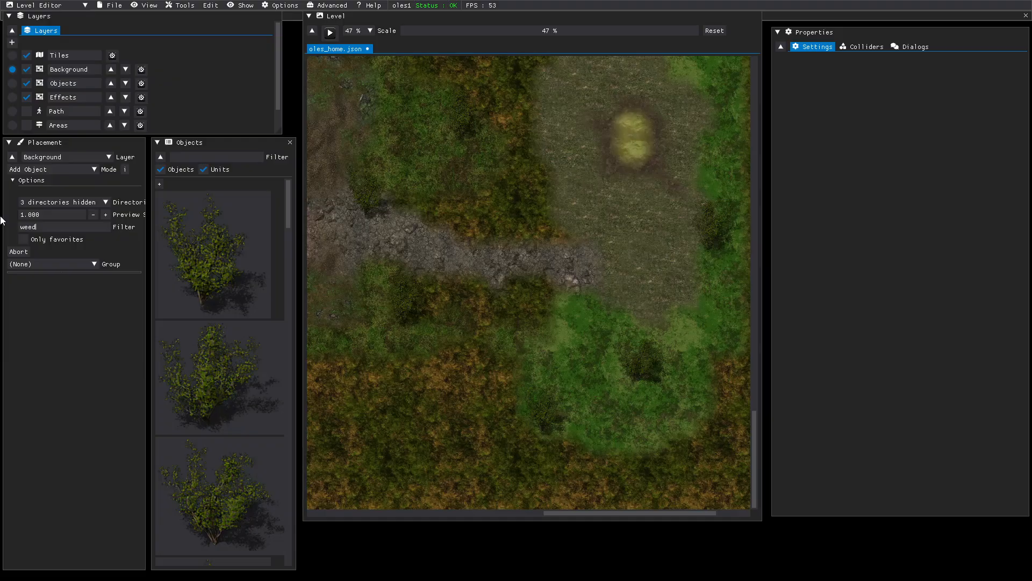
key(BackSpace)
key(BackSpace)
key(BackSpace)
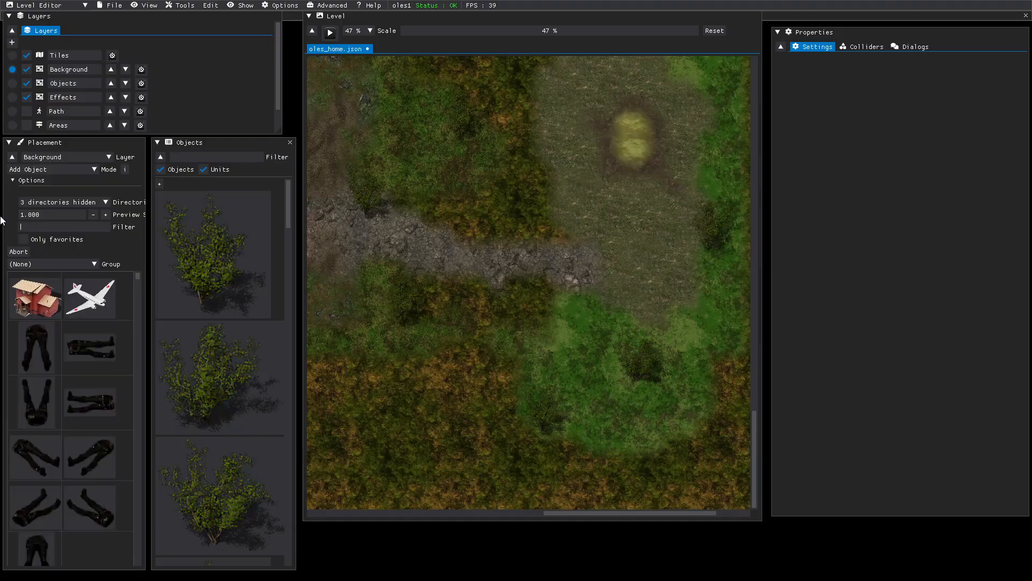
text(grass)
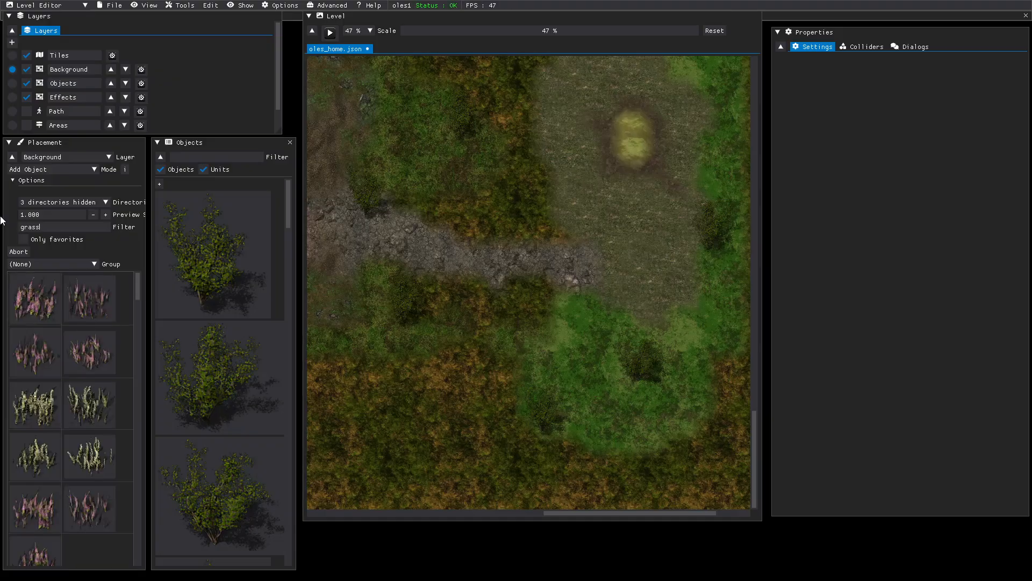
scroll(89, 409, down, 2)
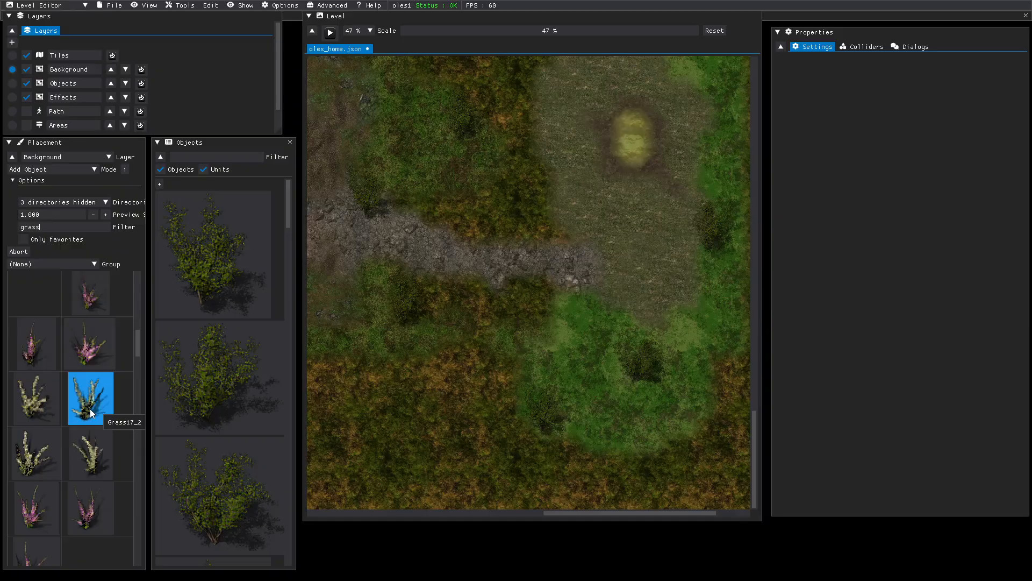
scroll(92, 413, down, 2)
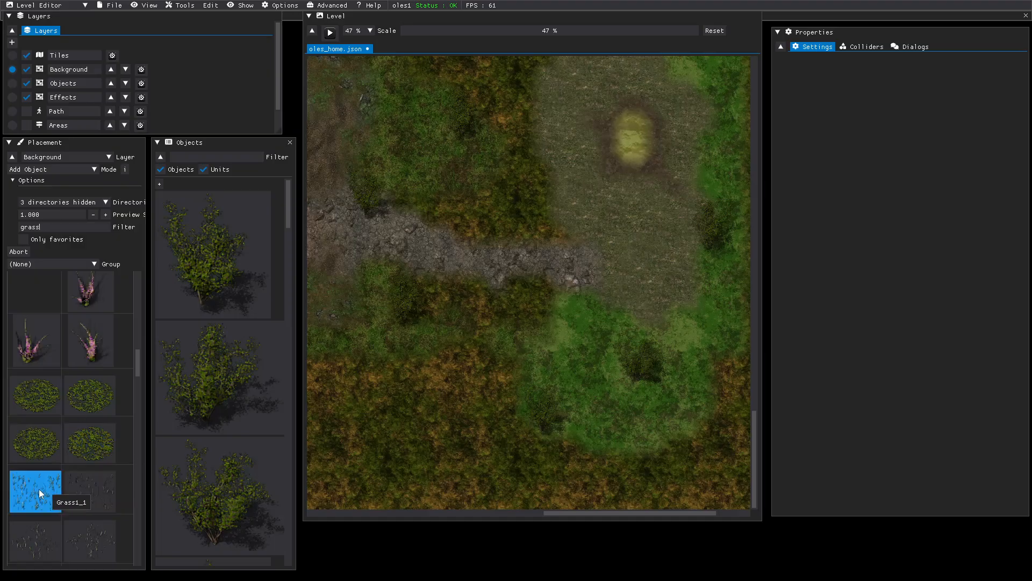
scroll(39, 488, down, 2)
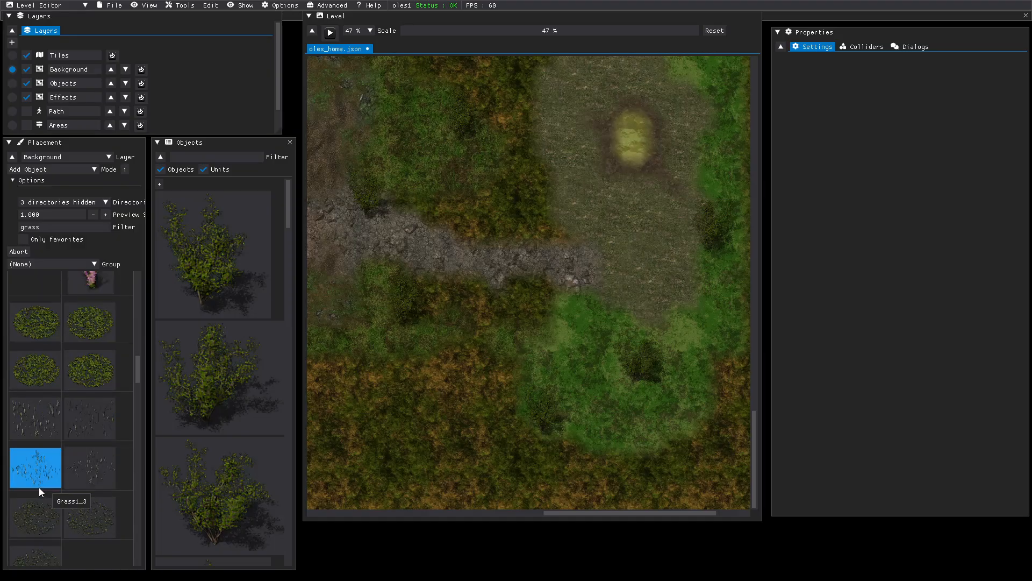
click(78, 519)
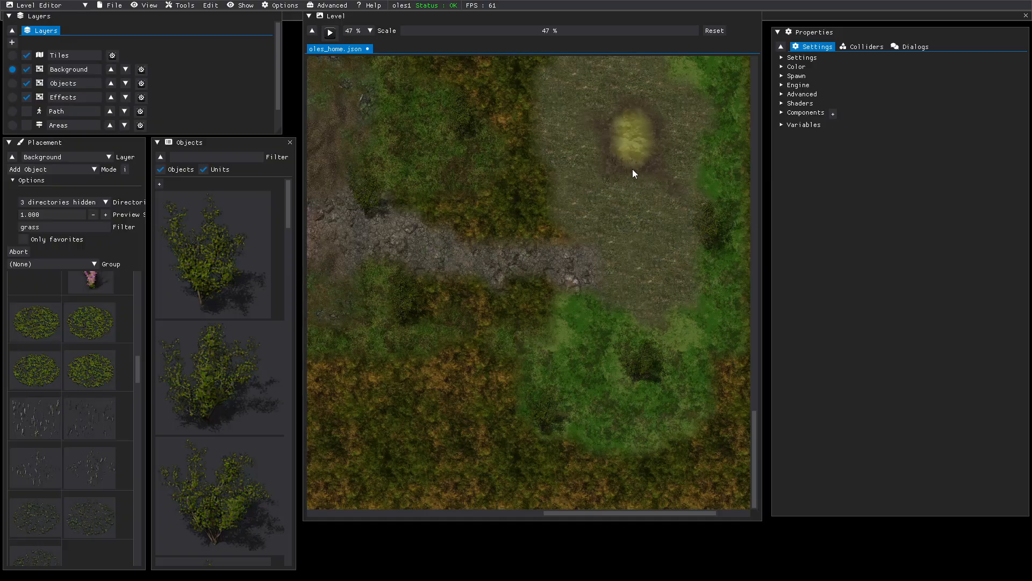
click(632, 193)
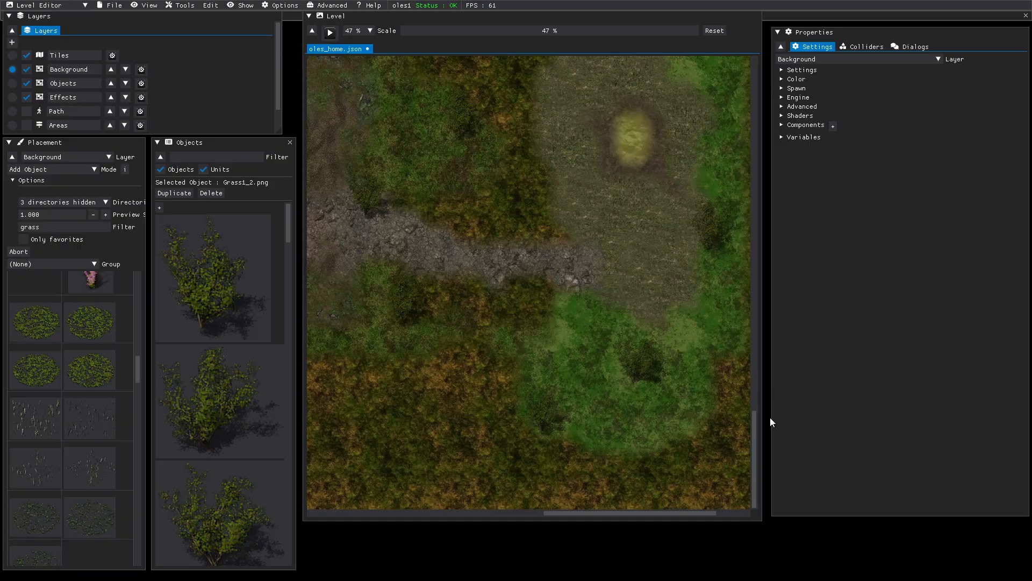
key(Delete)
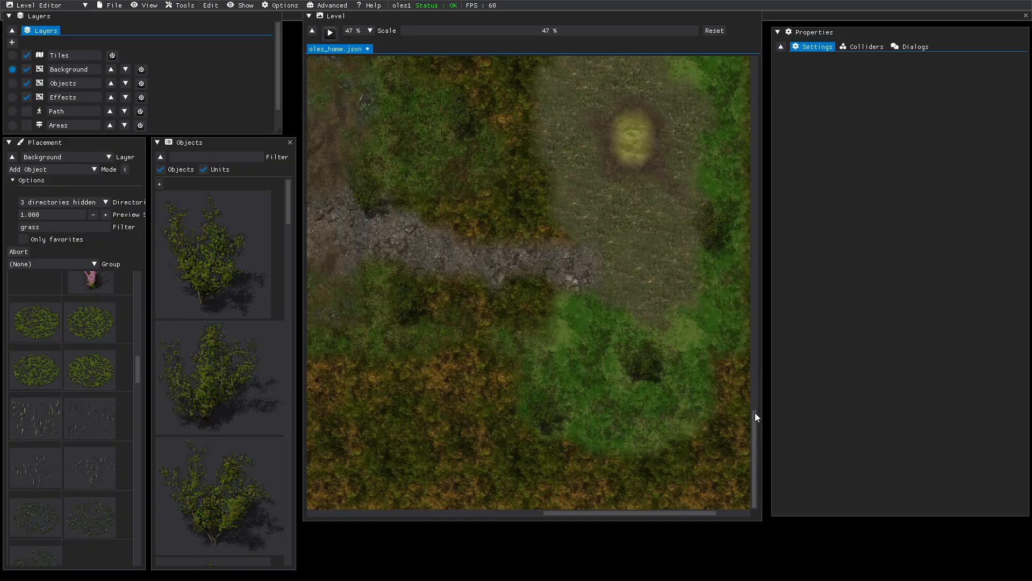
- Place another grass patch near the left side of the stone-tiled courtyard
middle_drag(620, 231, 601, 580)
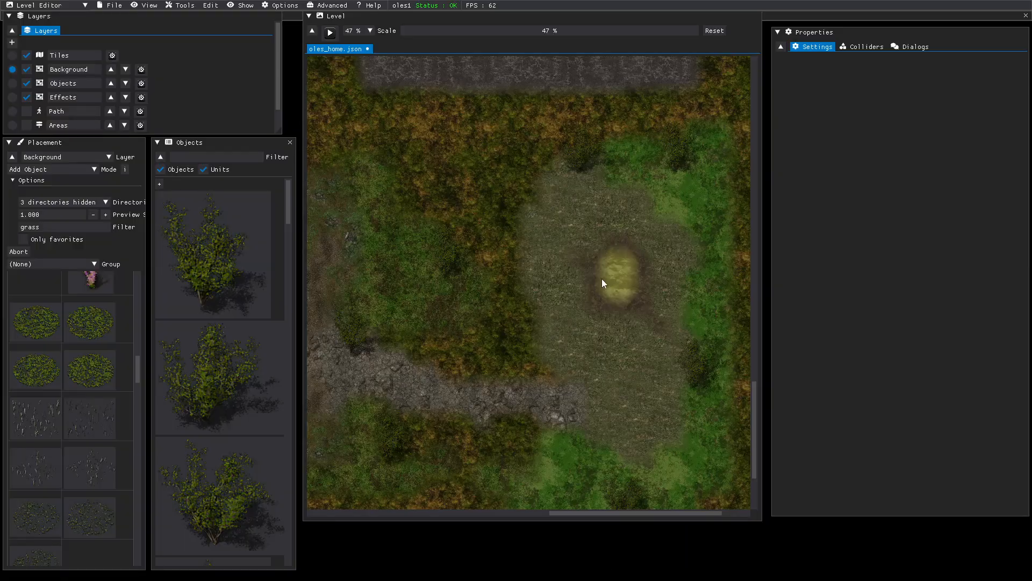
middle_drag(498, 150, 561, 573)
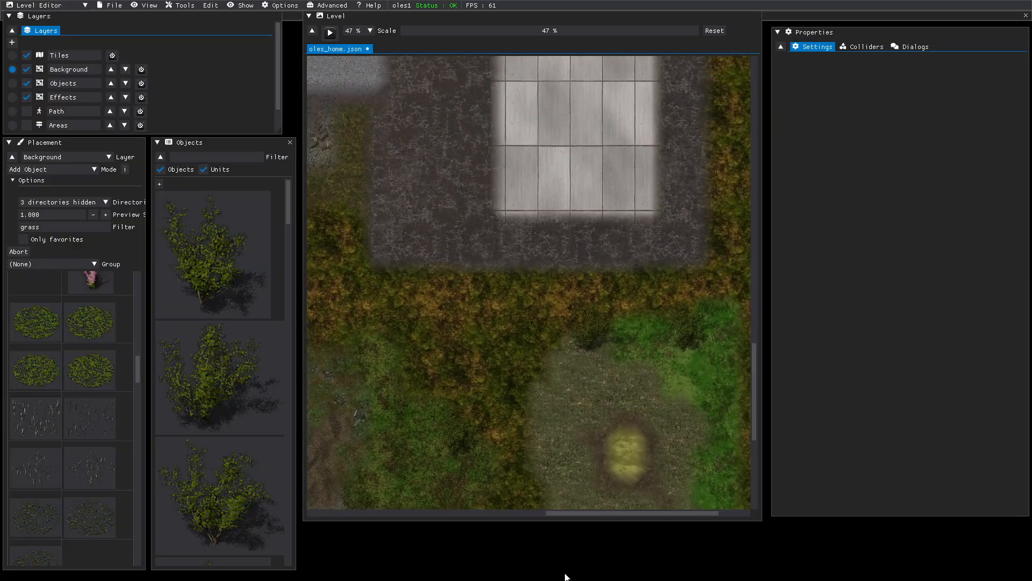
middle_drag(444, 329, 583, 290)
click(85, 418)
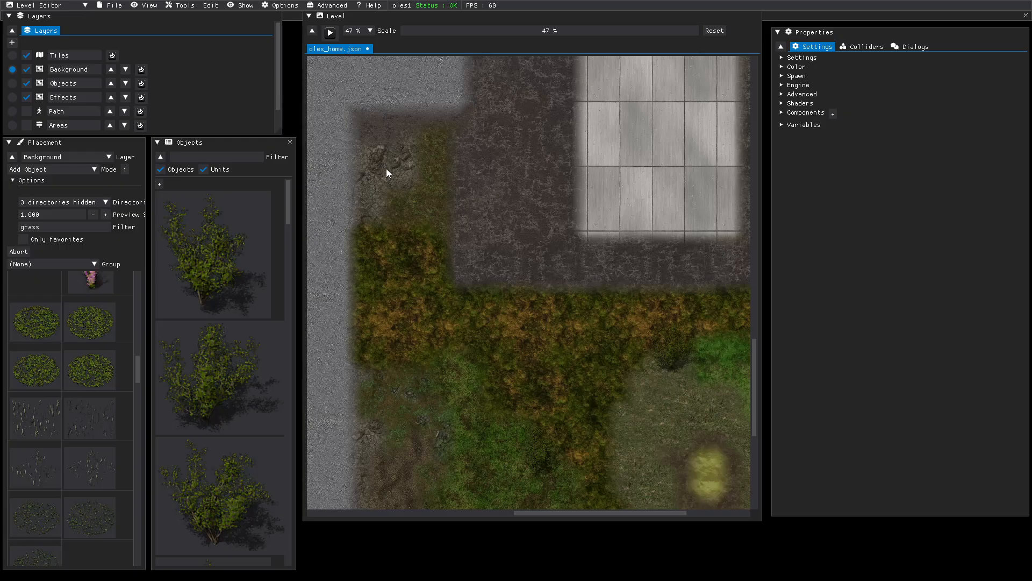
click(386, 131)
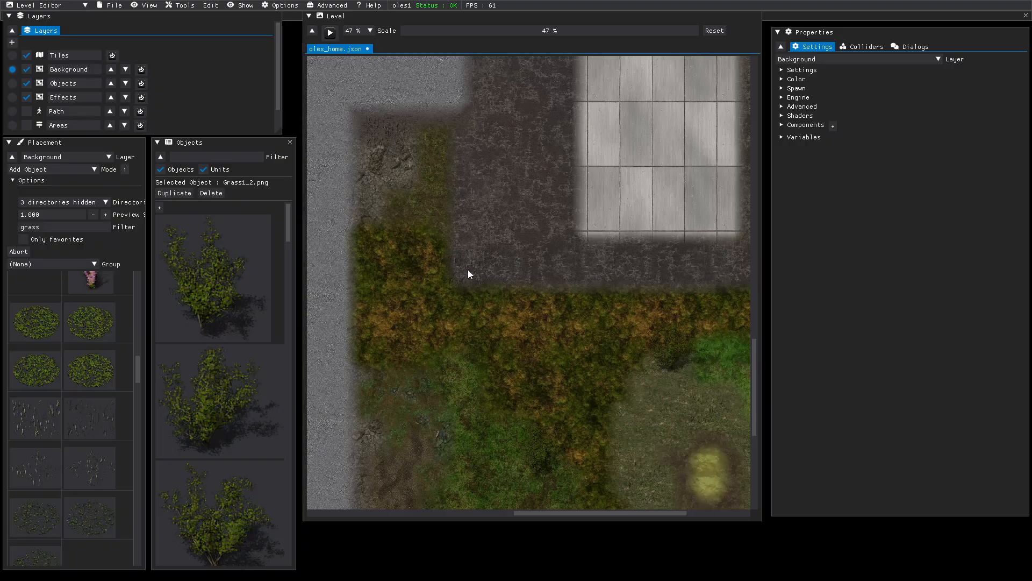
- Stamp more grass patches, including a denser one, across the open clearing
middle_drag(562, 230, 350, 301)
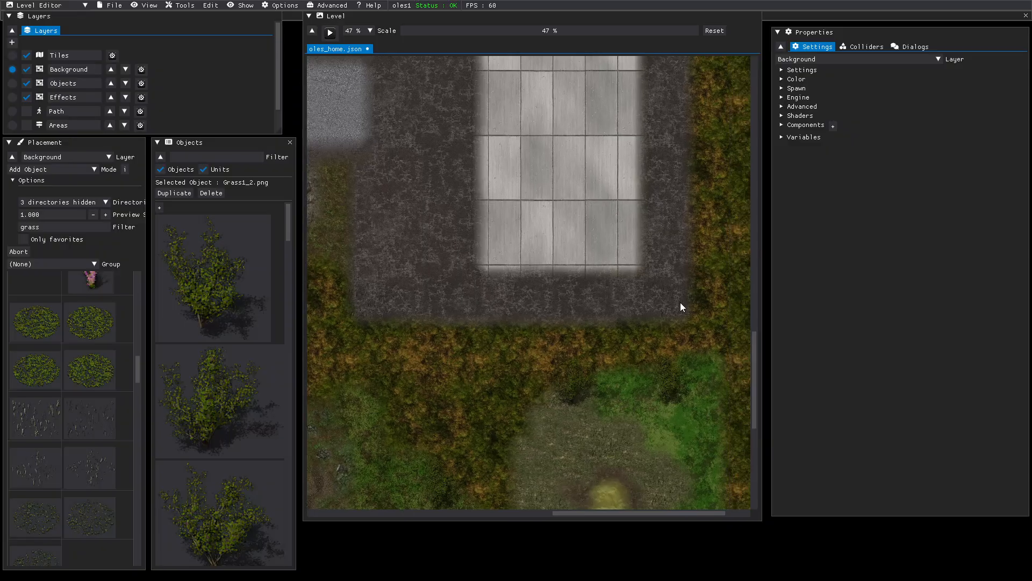
middle_drag(692, 215, 726, 291)
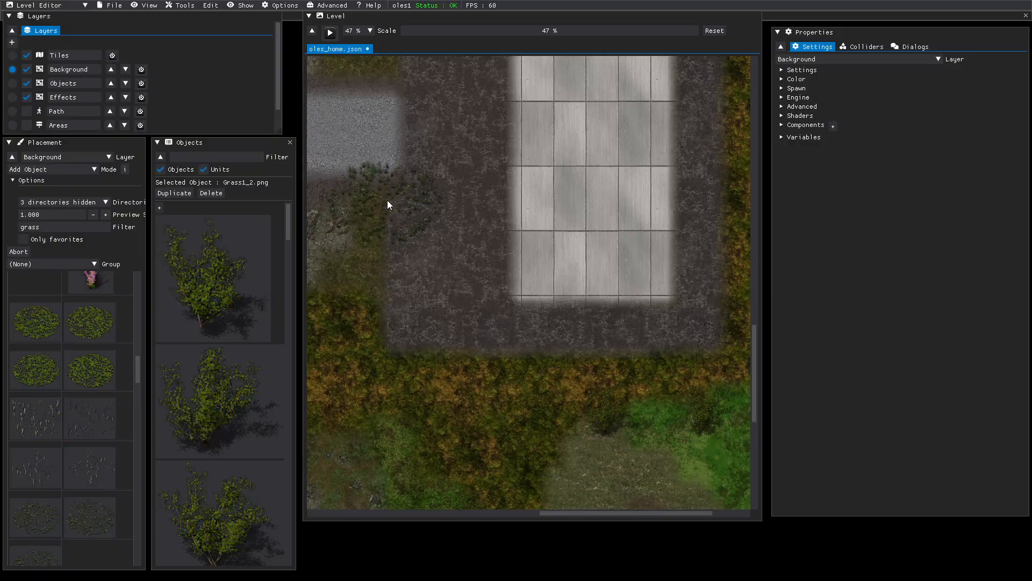
scroll(445, 132, down, 3)
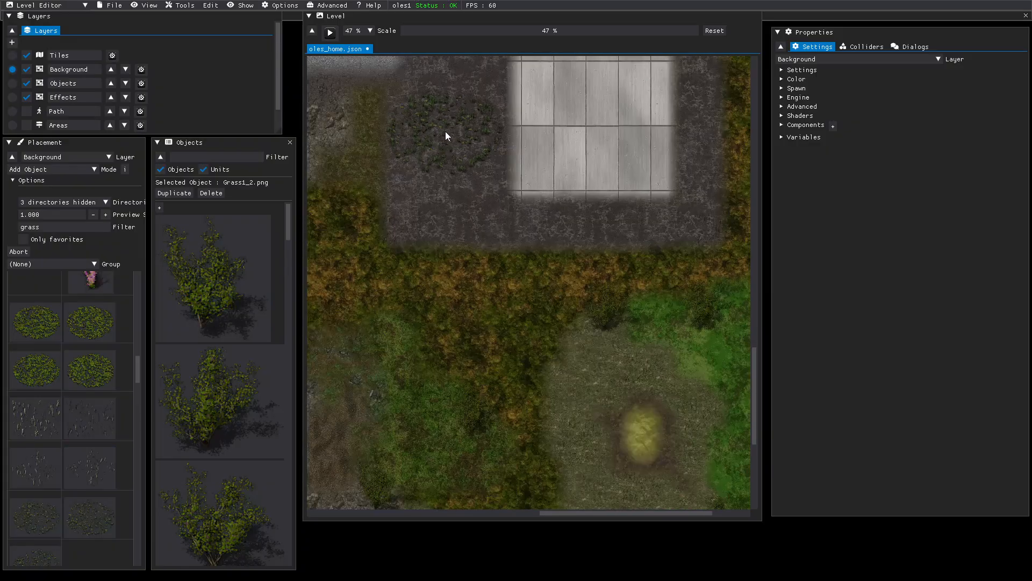
scroll(458, 264, up, 3)
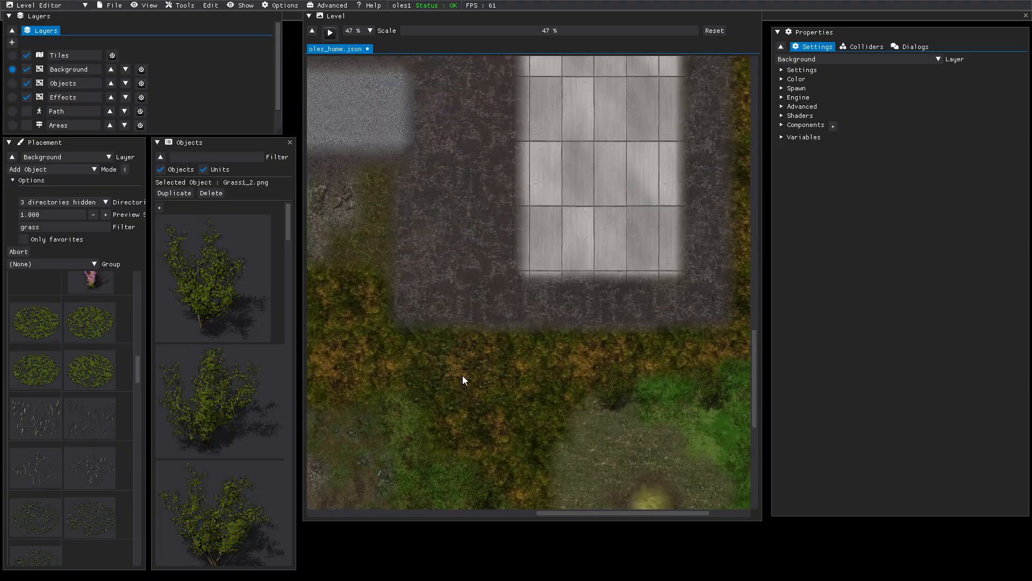
scroll(475, 457, up, 4)
scroll(475, 457, up, 2)
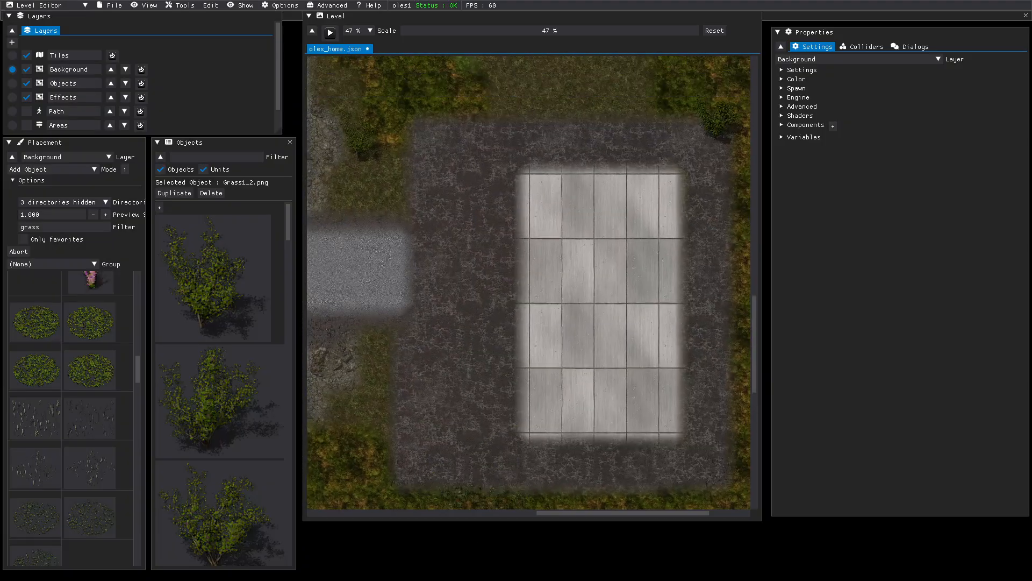
scroll(518, 314, up, 5)
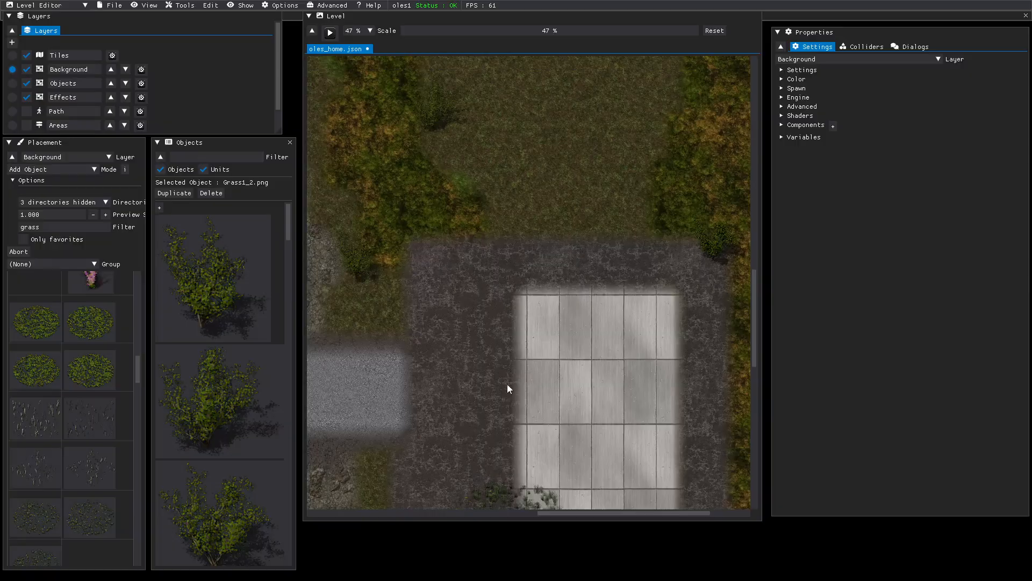
scroll(565, 121, up, 2)
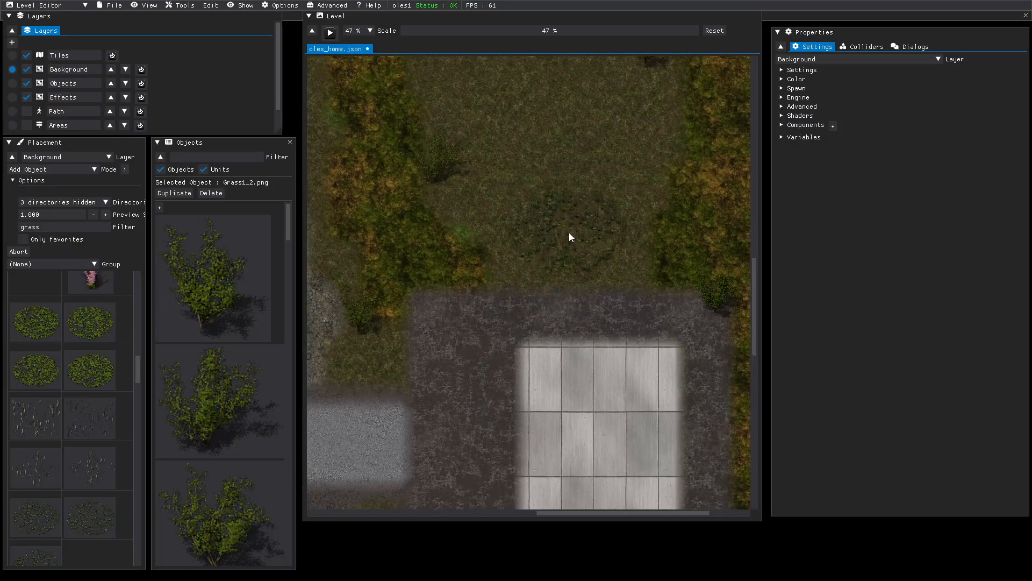
click(555, 249)
click(49, 330)
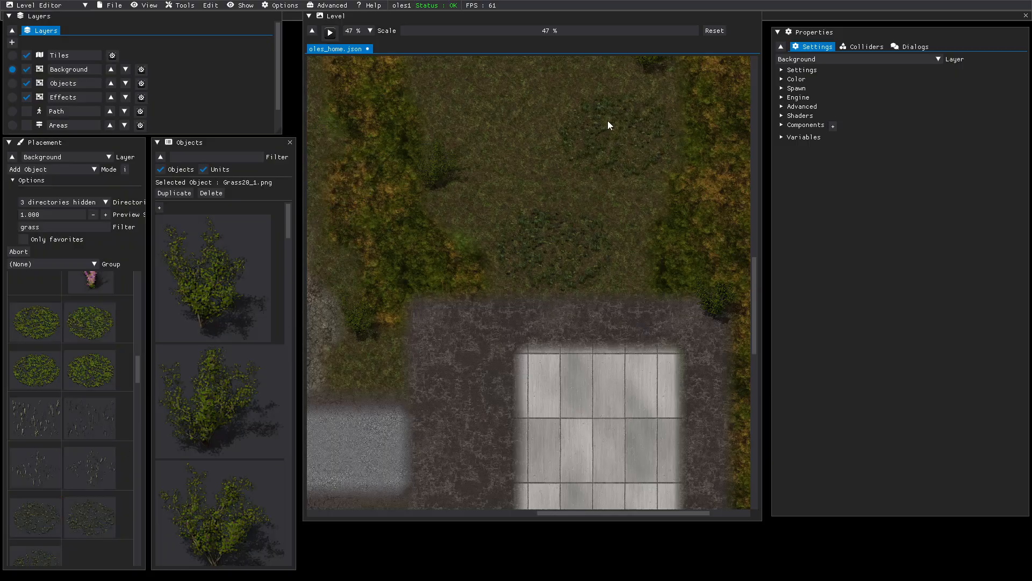
scroll(568, 173, up, 3)
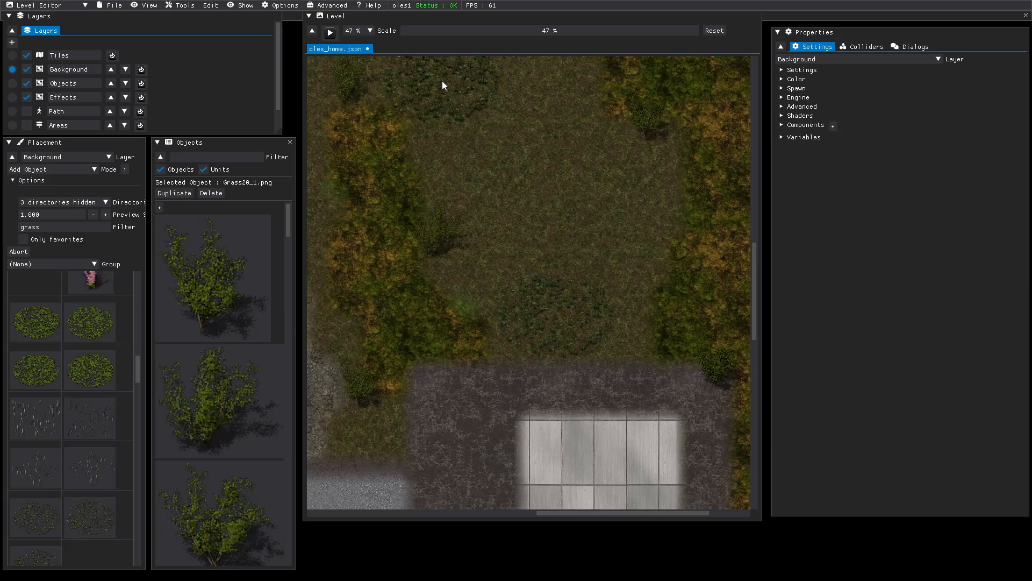
middle_drag(518, 130, 593, 345)
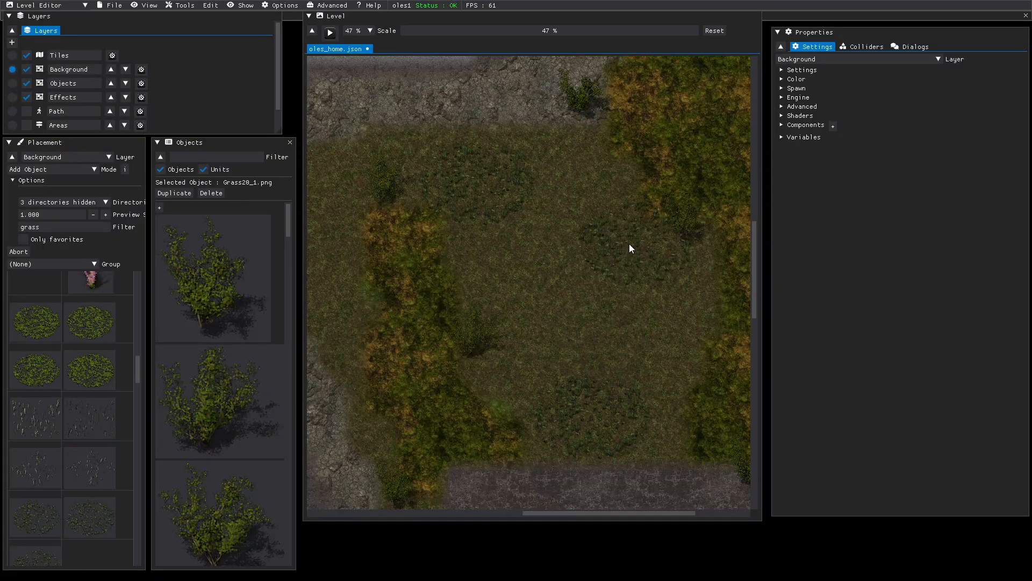
click(666, 277)
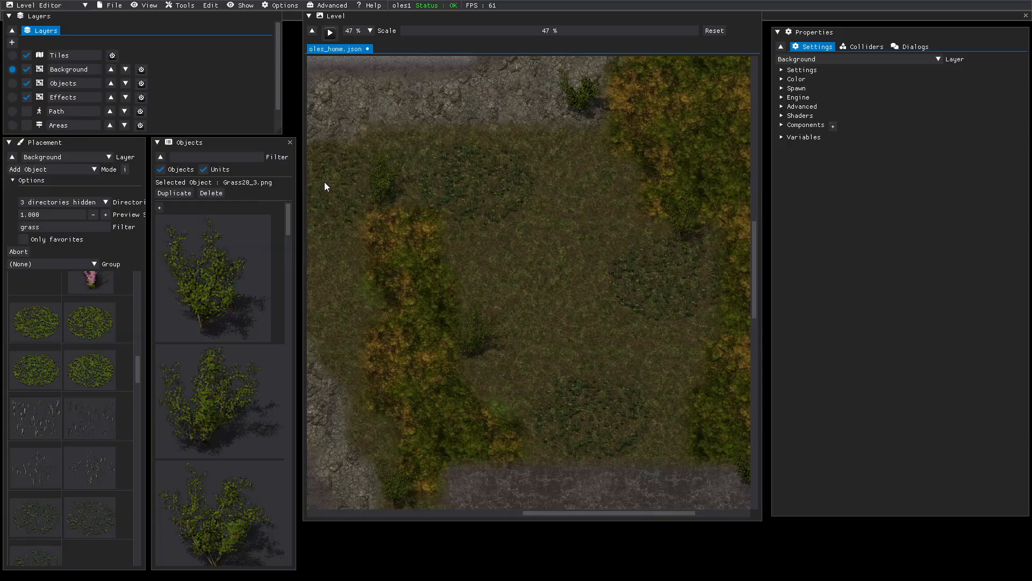
- Place two dense Grass19 patches beside and above the red house, then cancel placement
middle_drag(346, 129, 385, 444)
middle_drag(470, 131, 492, 443)
middle_drag(440, 189, 561, 464)
middle_drag(499, 144, 555, 451)
middle_drag(491, 171, 588, 479)
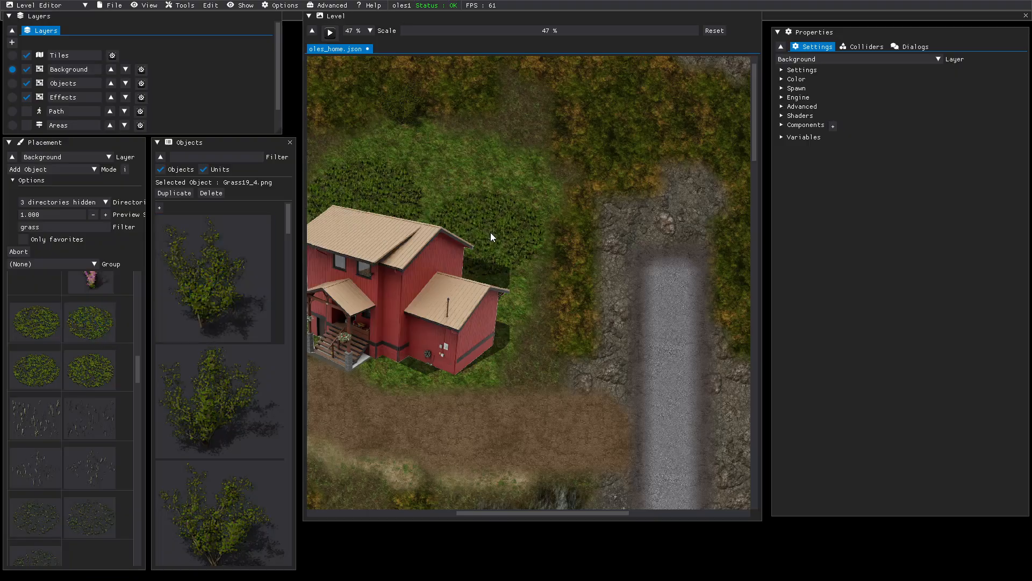
click(482, 276)
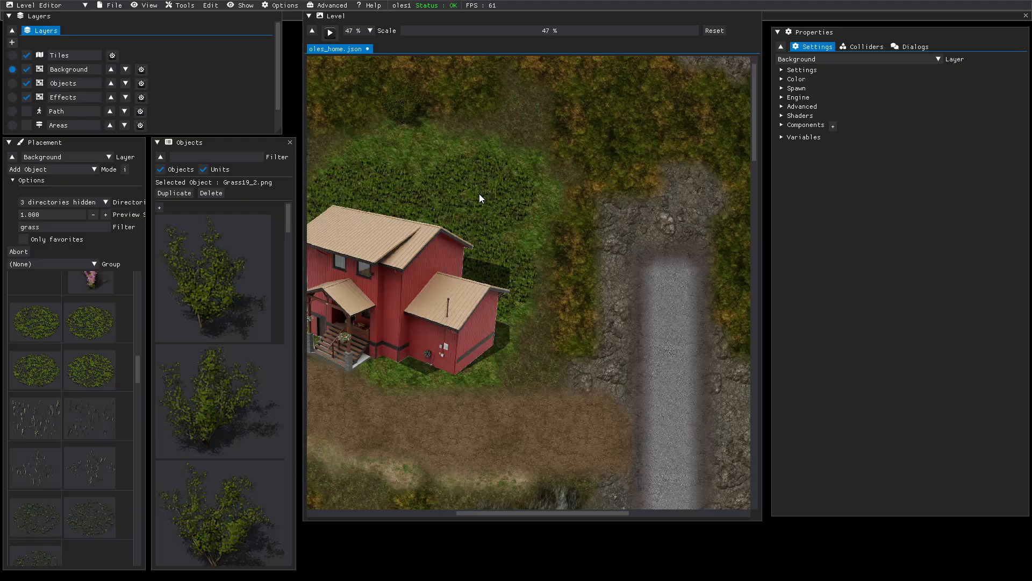
click(479, 194)
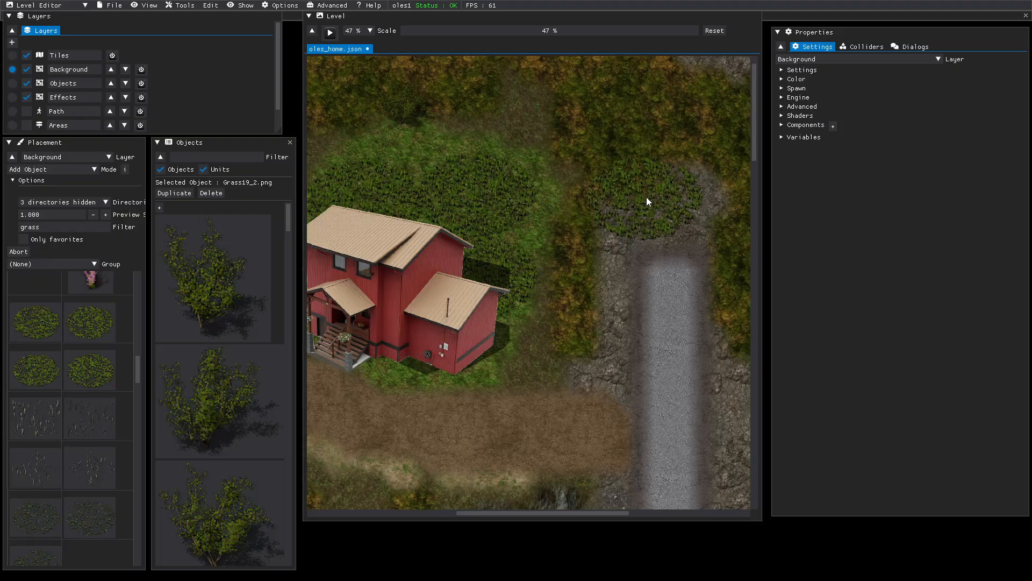
right_click(646, 197)
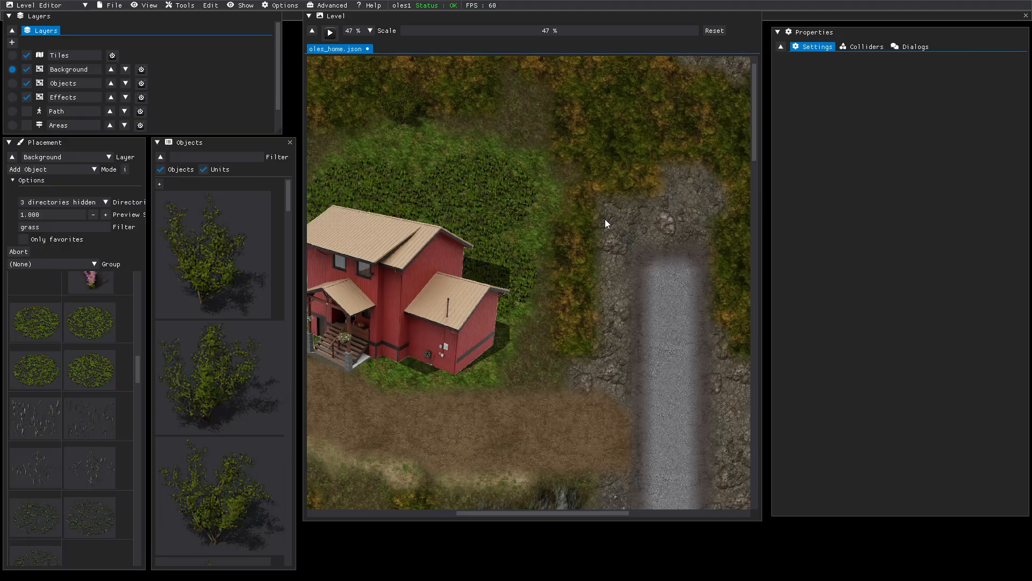
- Change the catalogue filter to 'flower' to list the flower images
double_click(61, 228)
text(flowers)
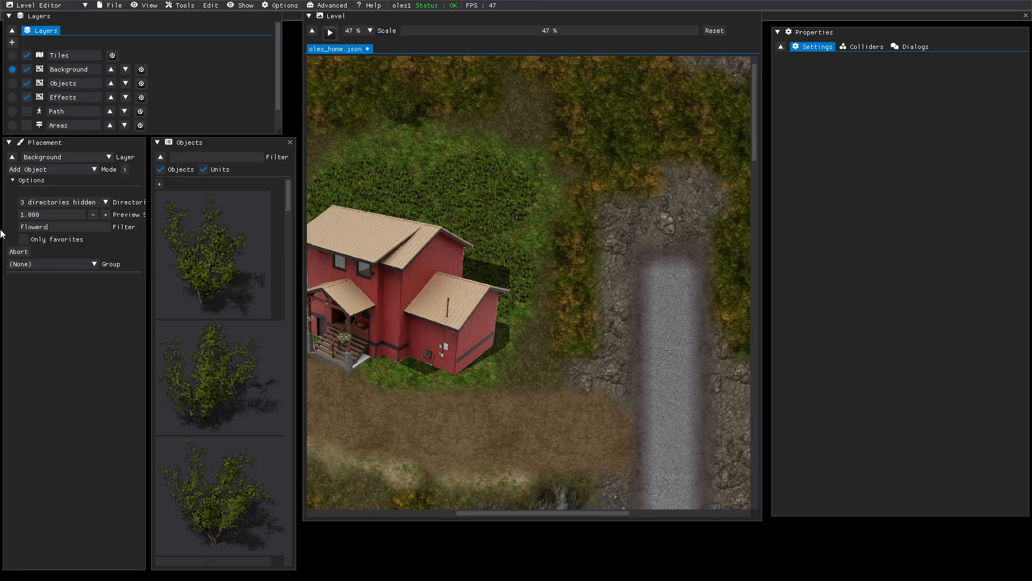
key(BackSpace)
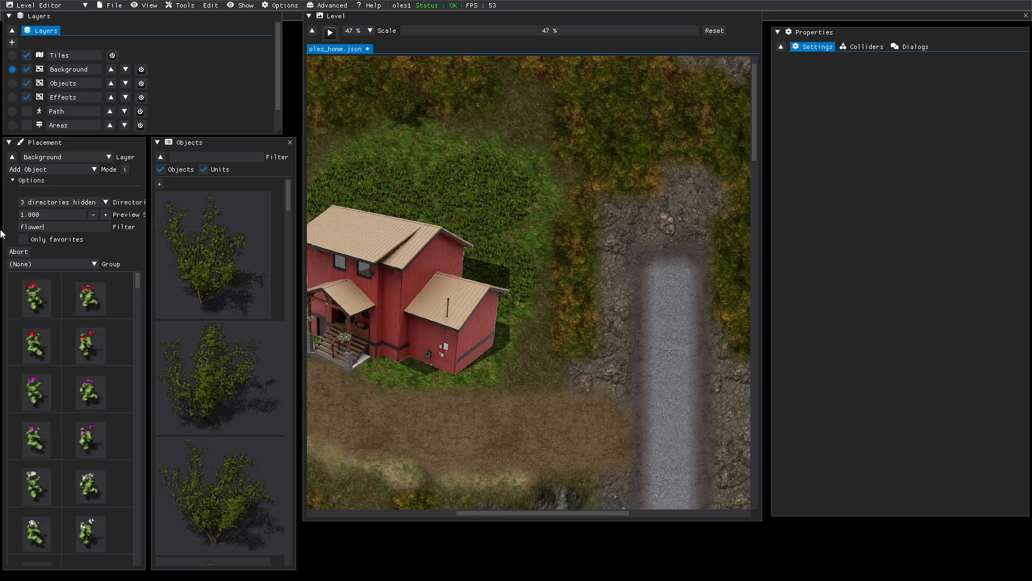
scroll(60, 326, down, 8)
scroll(59, 324, down, 6)
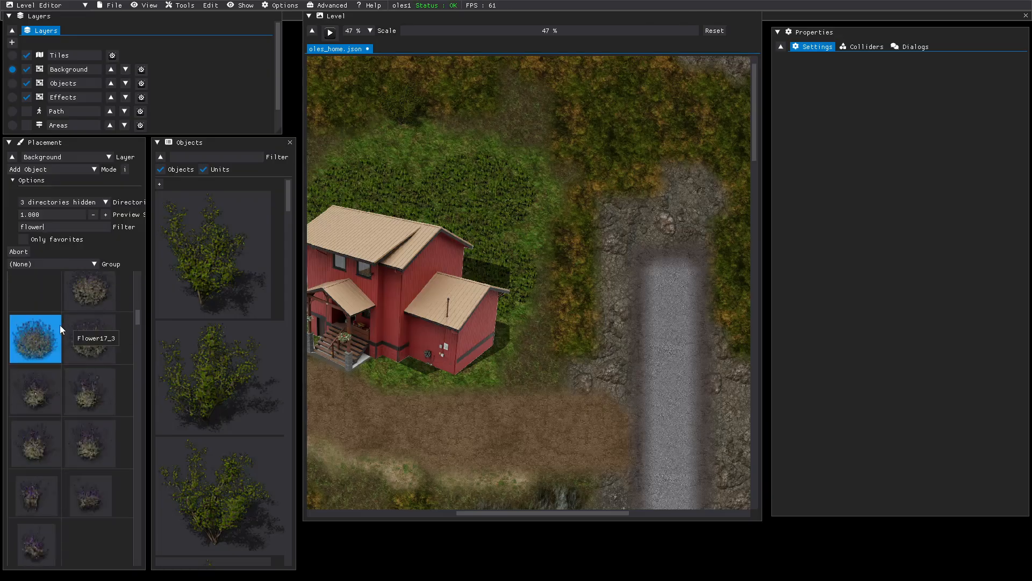
scroll(60, 325, down, 4)
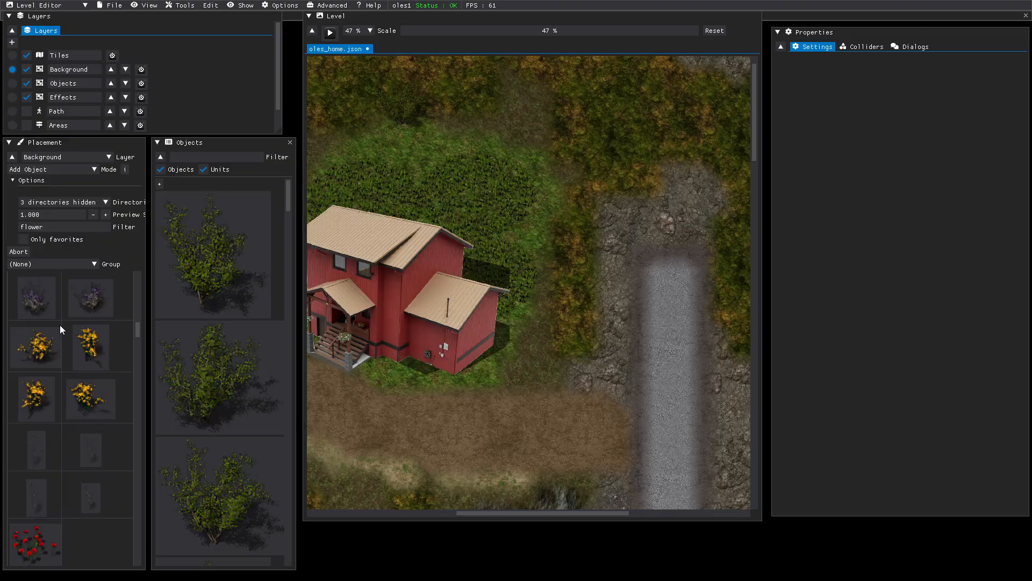
- Place red and yellow Flower1 flowers in front of and beside the porch steps
click(37, 397)
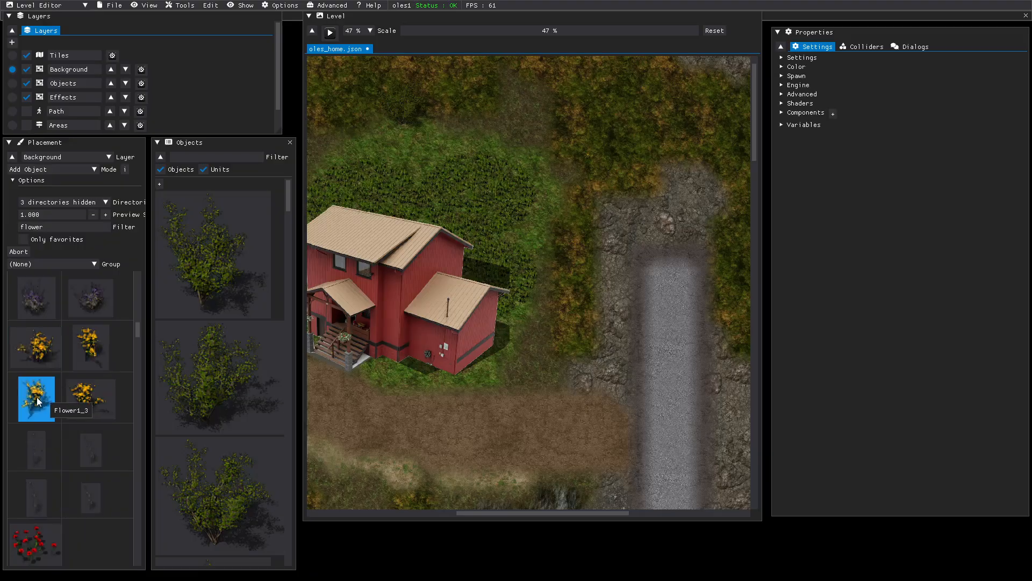
click(48, 519)
click(388, 389)
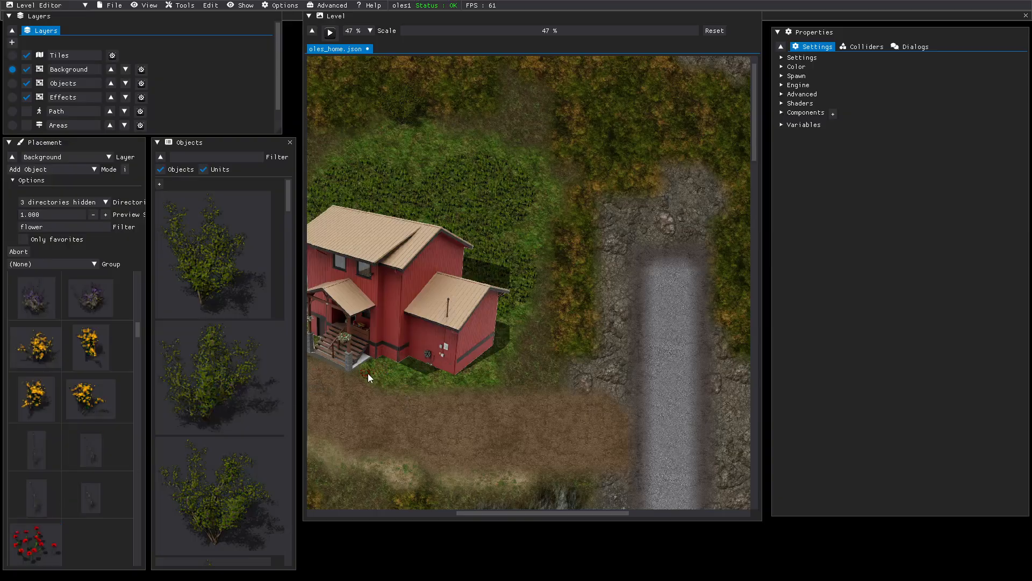
click(368, 372)
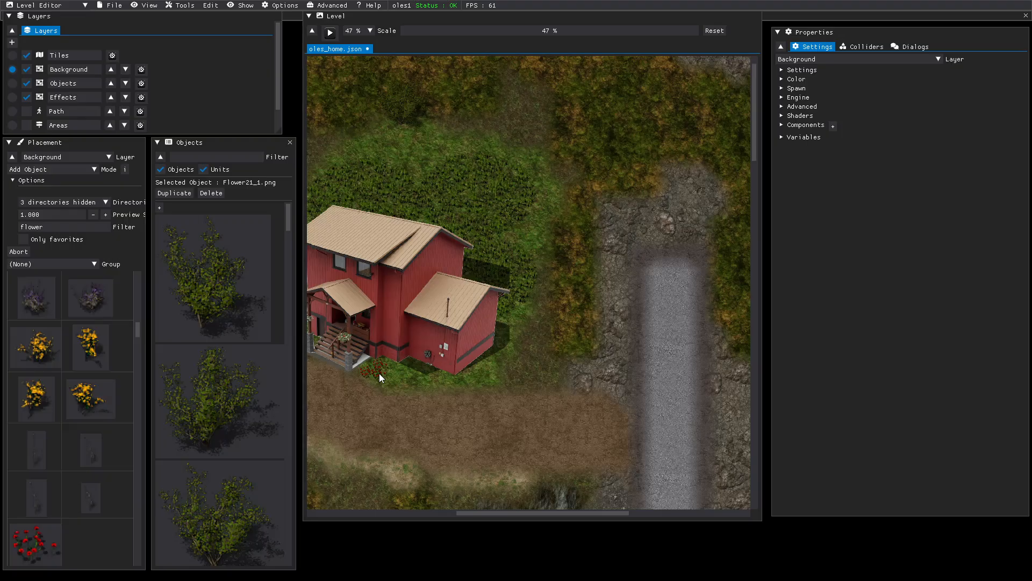
middle_drag(369, 373, 569, 398)
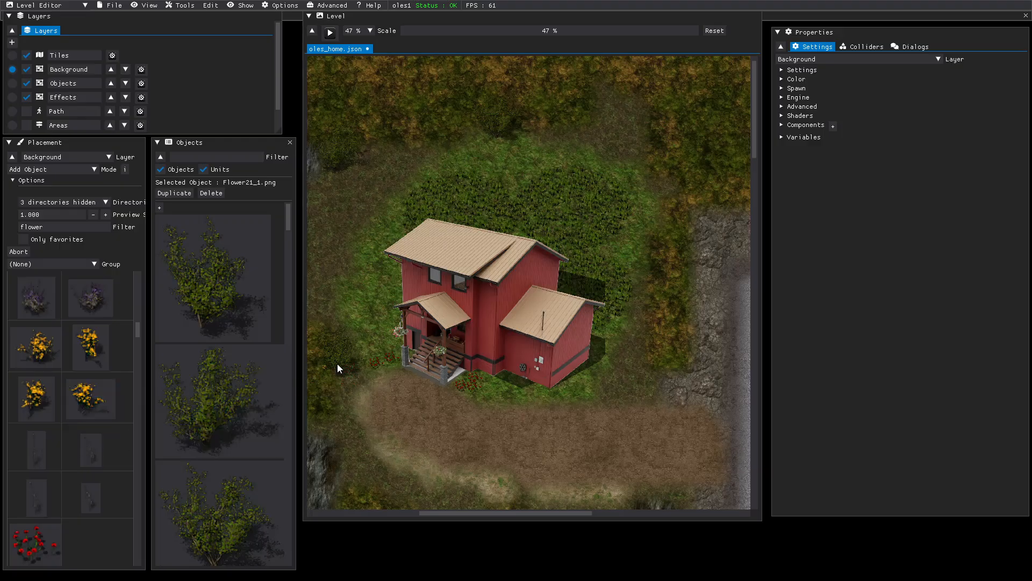
click(386, 364)
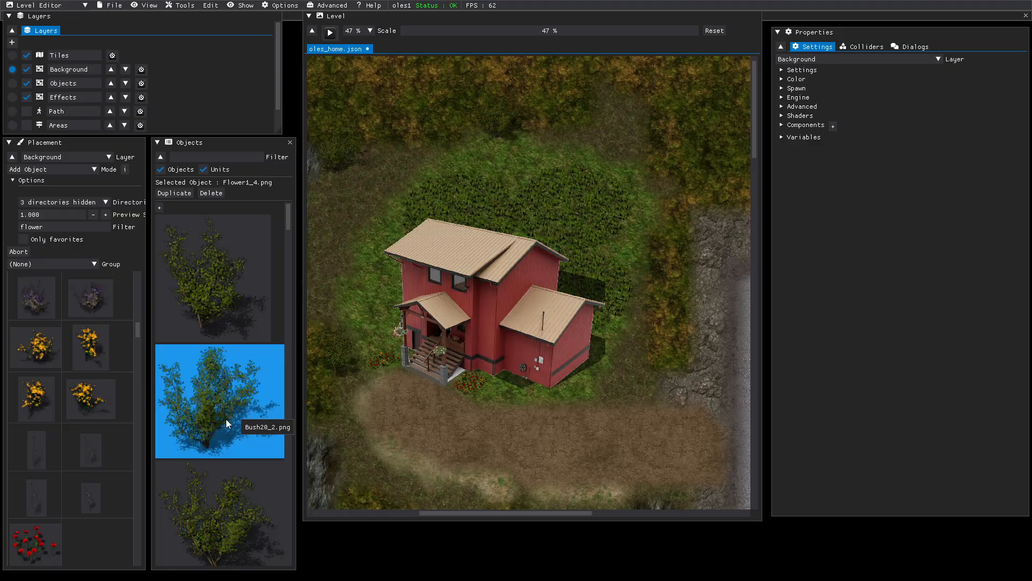
scroll(25, 473, down, 5)
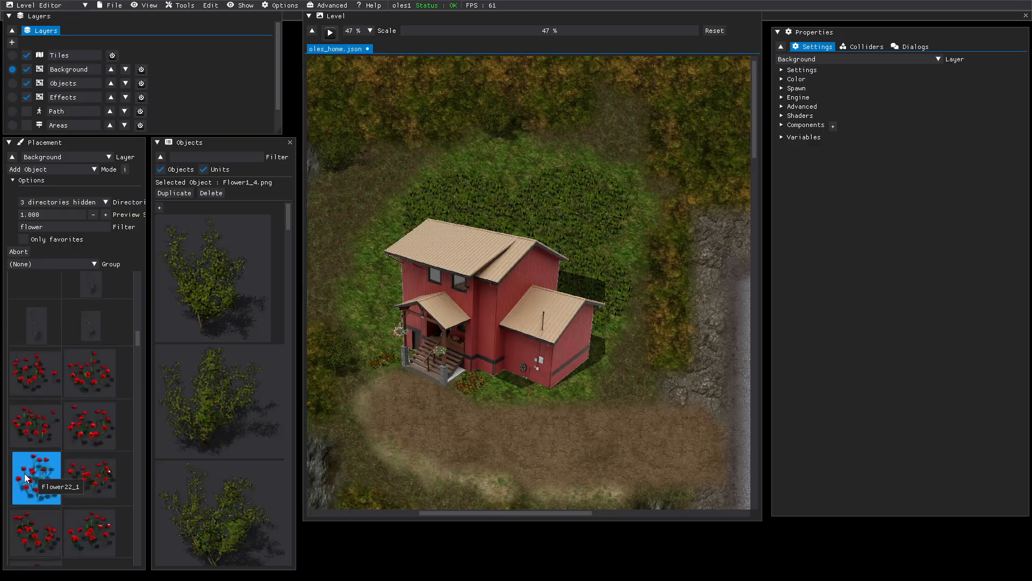
scroll(25, 473, down, 6)
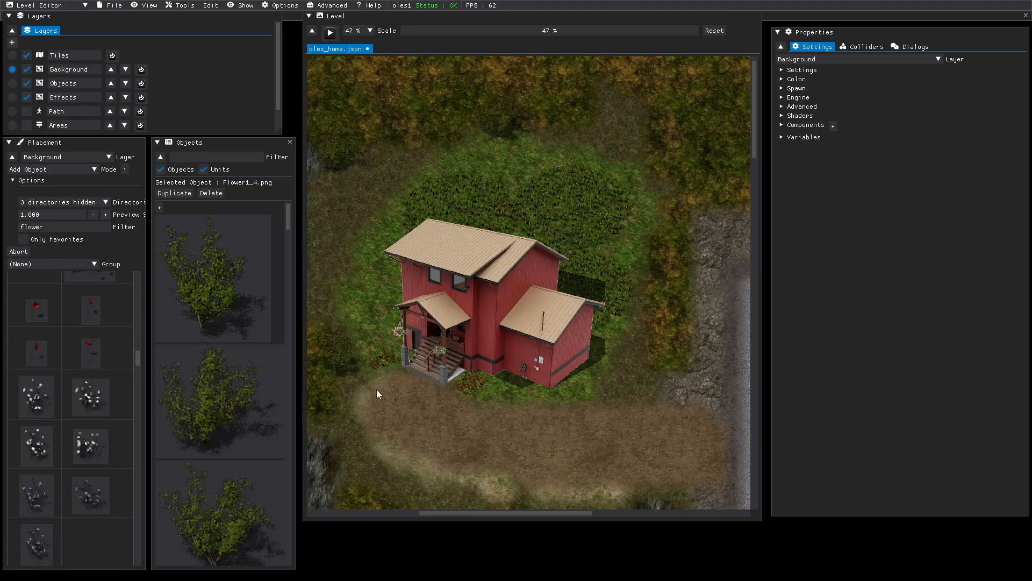
click(398, 354)
- Clear the flower filter and enter 'garl' as the new catalogue filter
scroll(54, 481, down, 3)
scroll(64, 476, down, 2)
scroll(63, 476, down, 3)
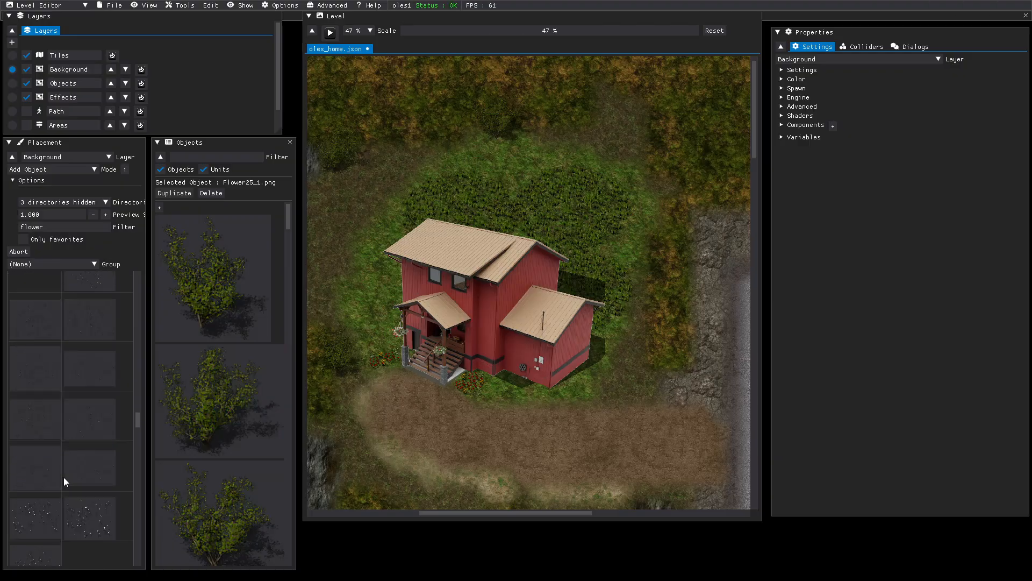
scroll(64, 477, up, 9)
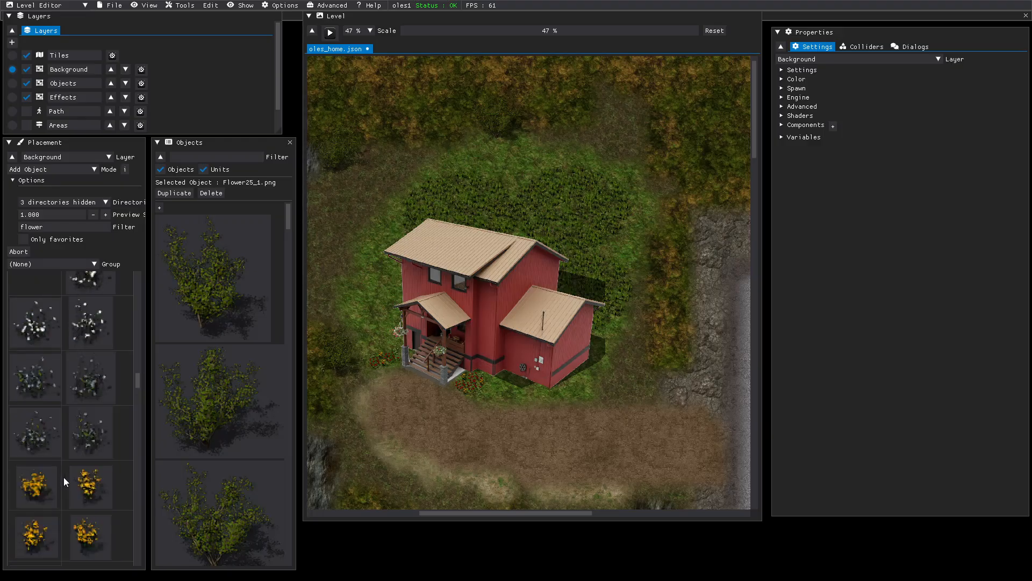
drag(46, 230, 14, 225)
key(BackSpace)
text(garl)
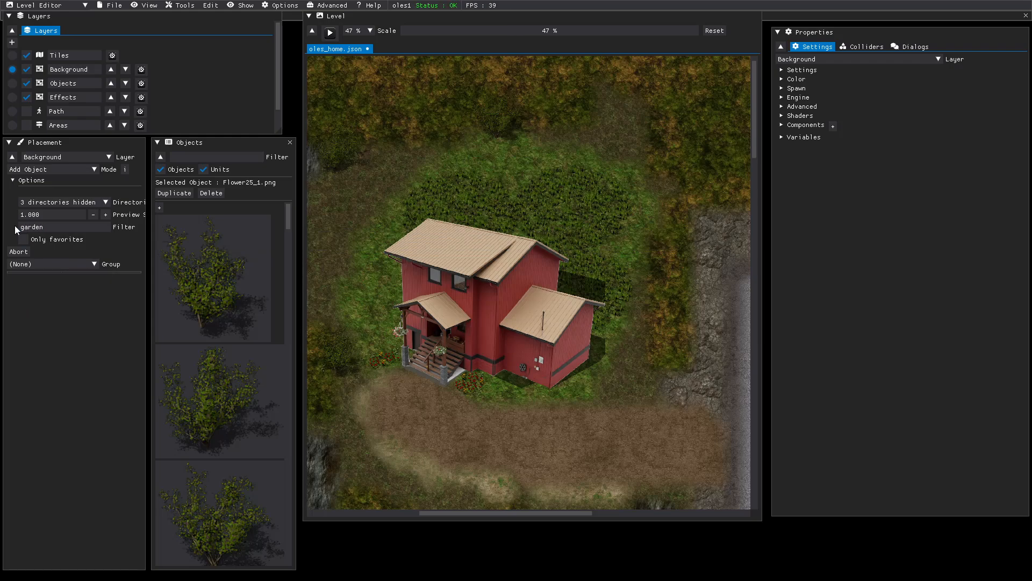
- Change the catalogue filter to 'plant' and zoom the level view to 81% on the house
key(BackSpace)
key(BackSpace)
key(BackSpace)
key(BackSpace)
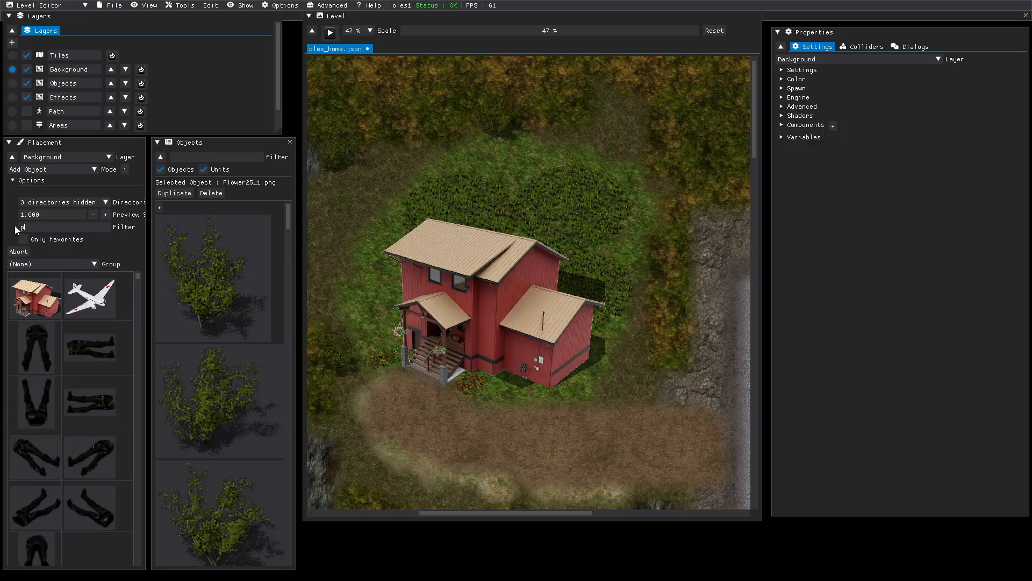
text(plant)
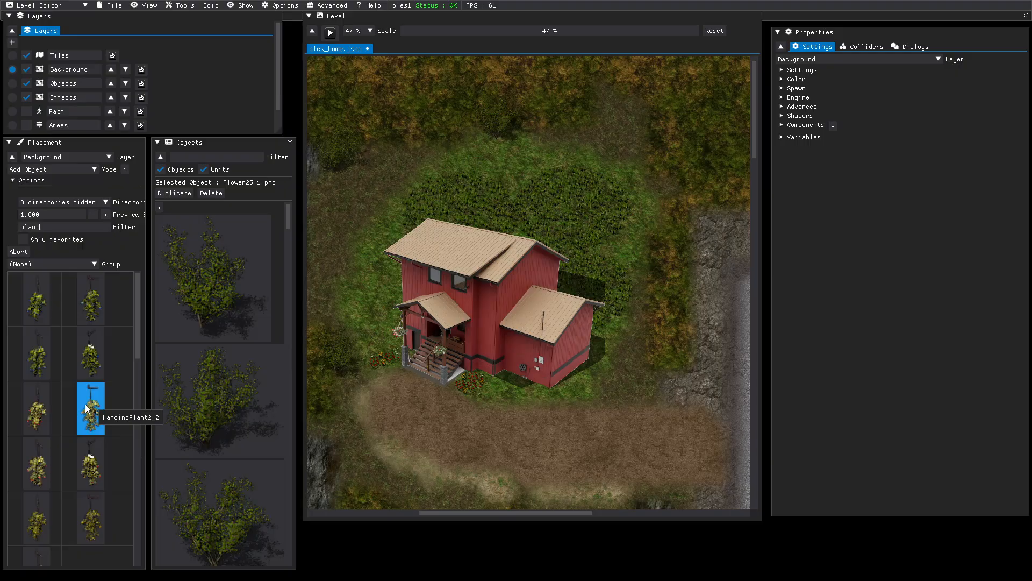
scroll(80, 453, down, 2)
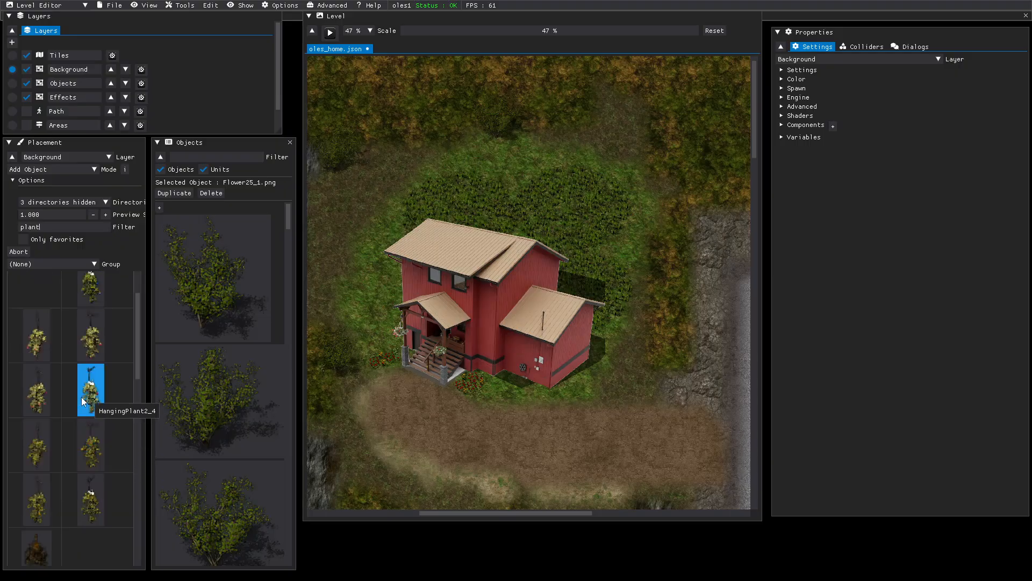
scroll(69, 437, up, 3)
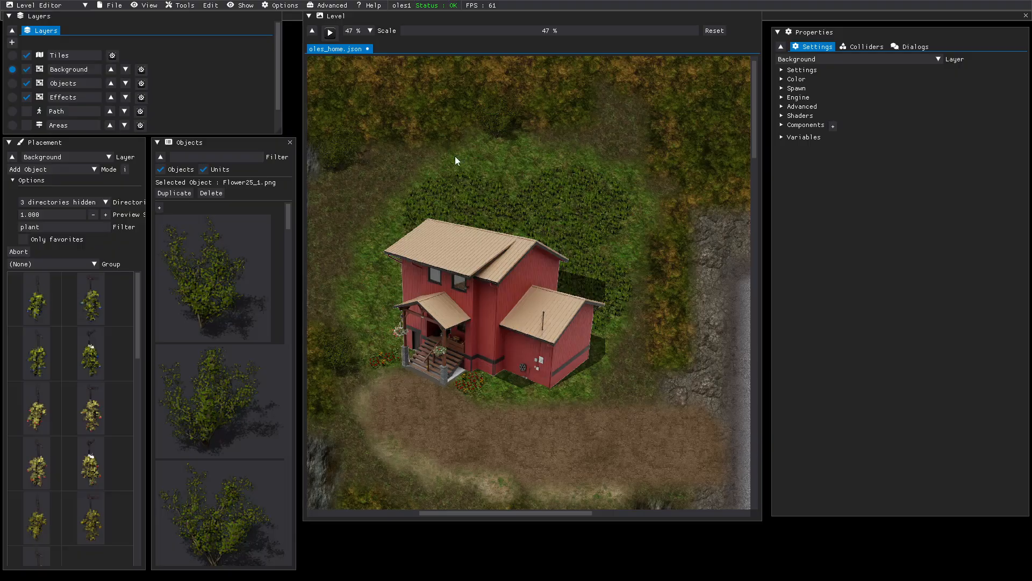
drag(437, 31, 456, 36)
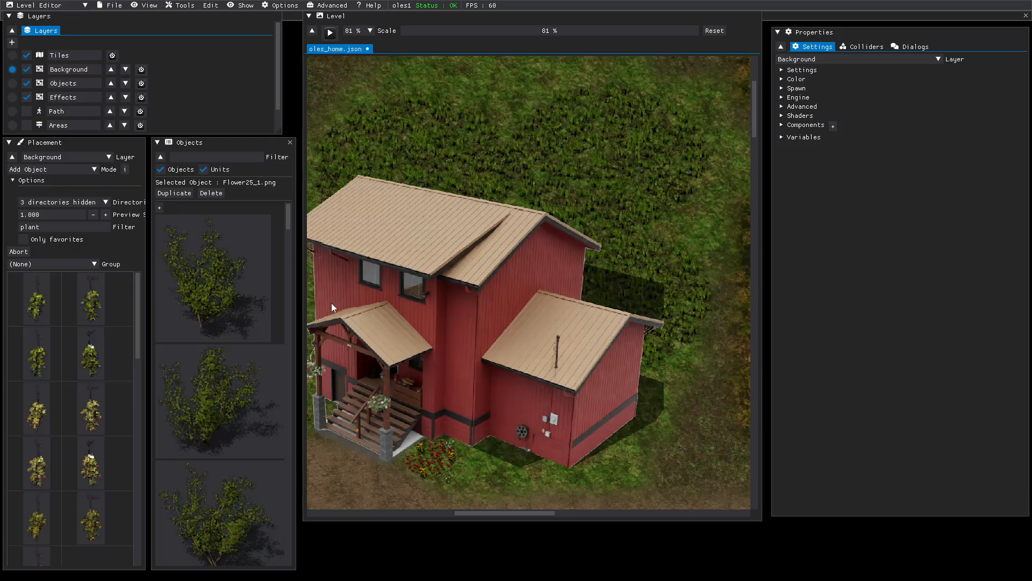
- On the Objects layer, add another hanging plant basket near the porch
click(12, 83)
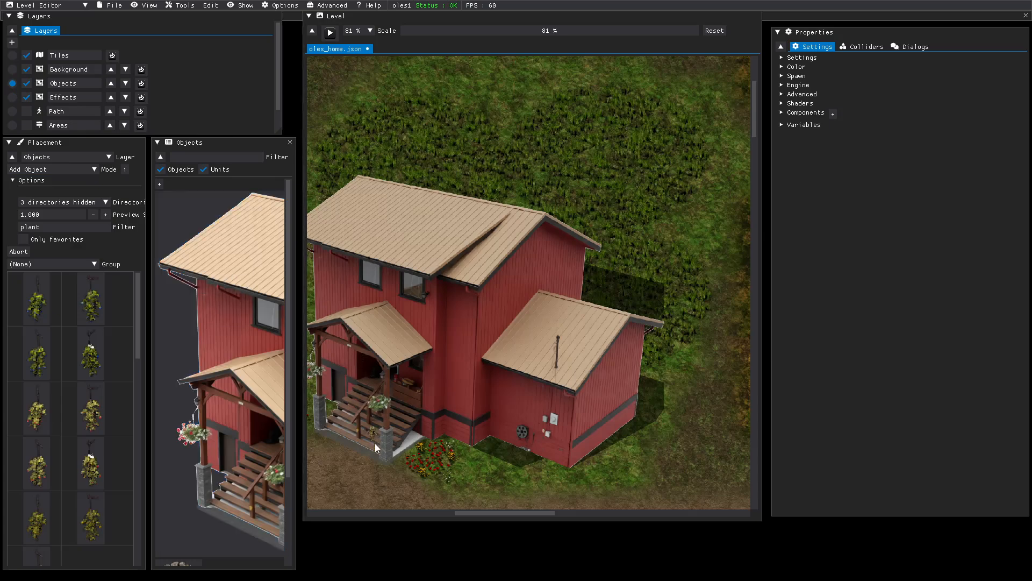
click(320, 412)
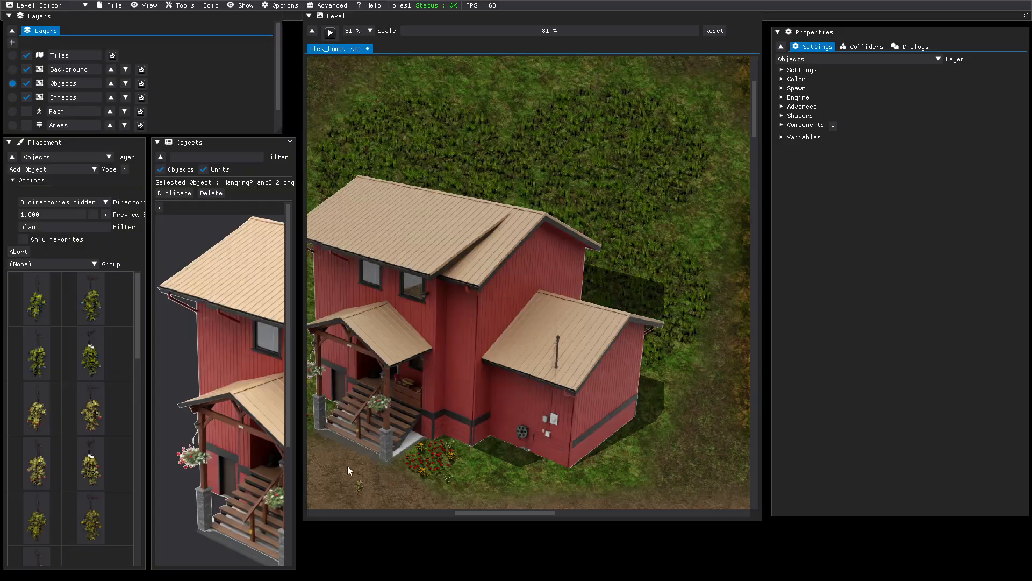
scroll(80, 451, down, 3)
scroll(79, 451, down, 5)
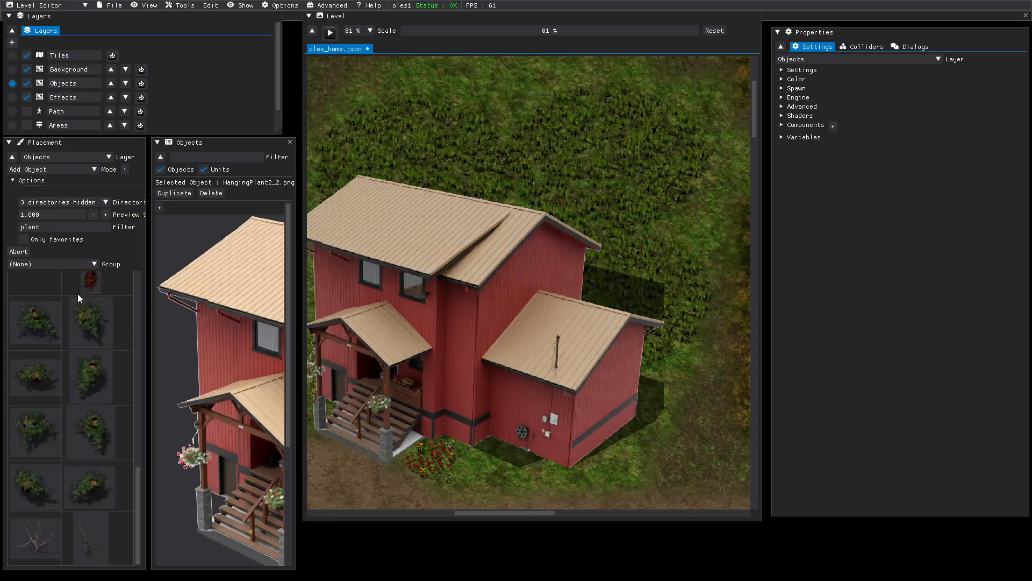
drag(83, 292, 414, 380)
- Save the oles_home level
click(111, 6)
click(115, 59)
drag(54, 227, 2, 232)
- Filter the catalogue to 'tree' to list the tree images
text(tree)
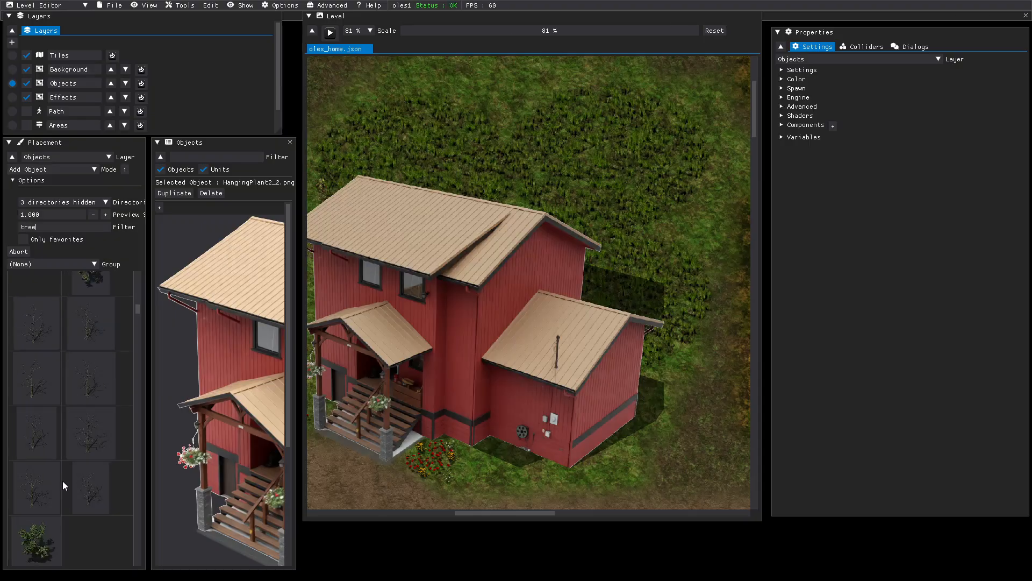
scroll(62, 480, down, 15)
scroll(63, 481, down, 15)
scroll(62, 481, up, 3)
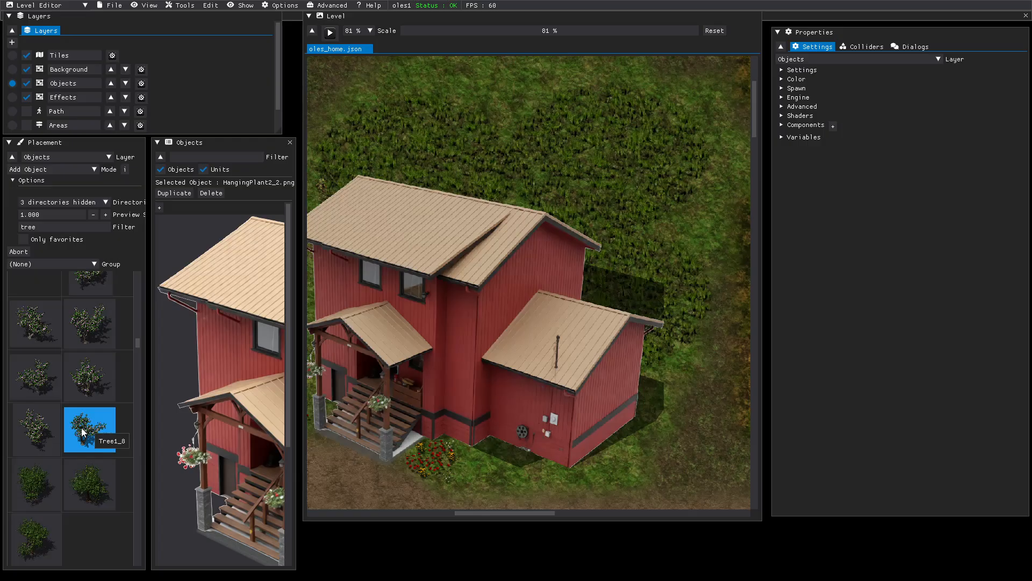
scroll(80, 422, up, 2)
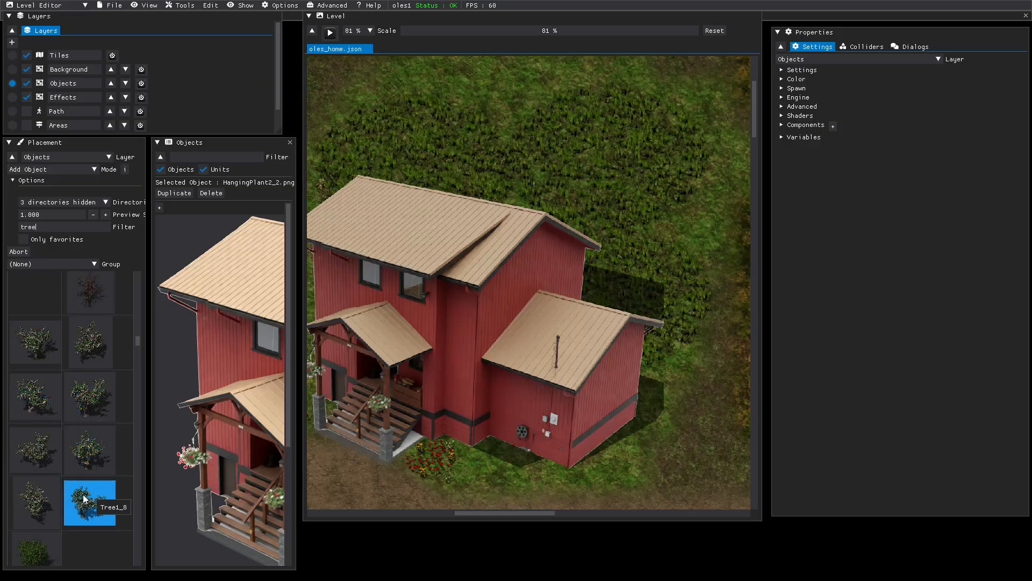
- Place the flowering Tree1_8 beside the red house, then start a play test
drag(84, 500, 543, 440)
scroll(543, 441, down, 3)
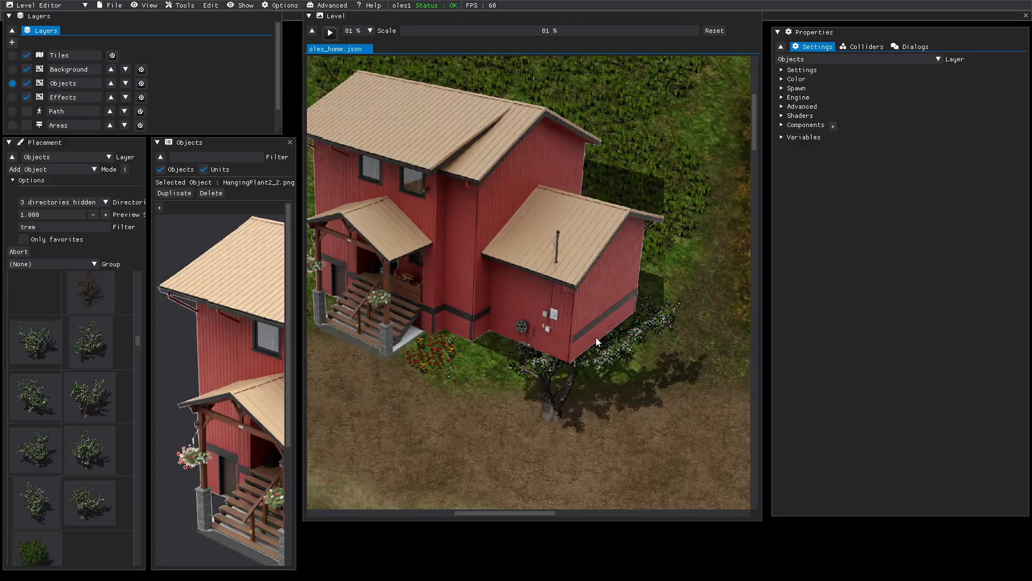
middle_drag(608, 338, 749, 340)
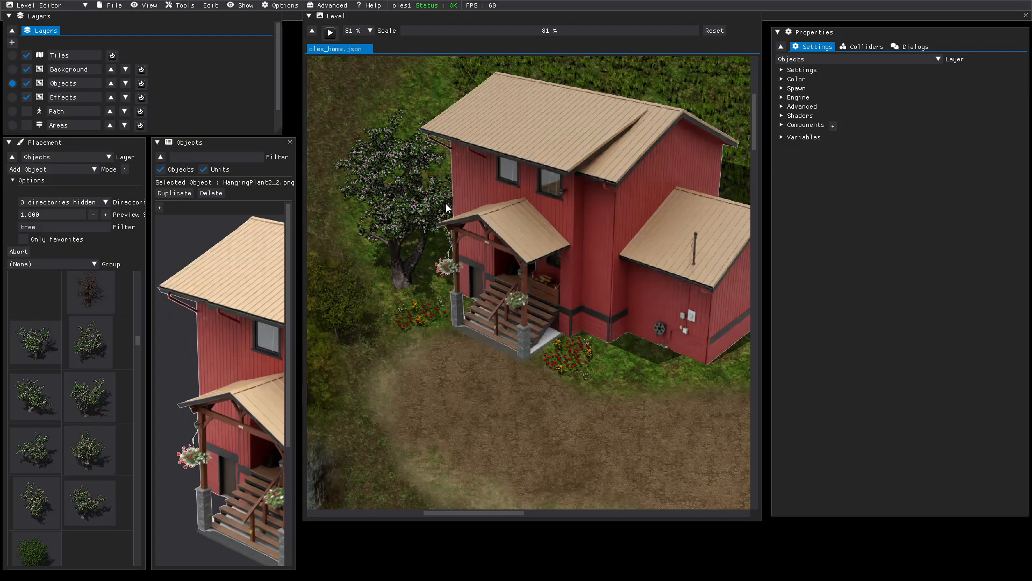
click(446, 204)
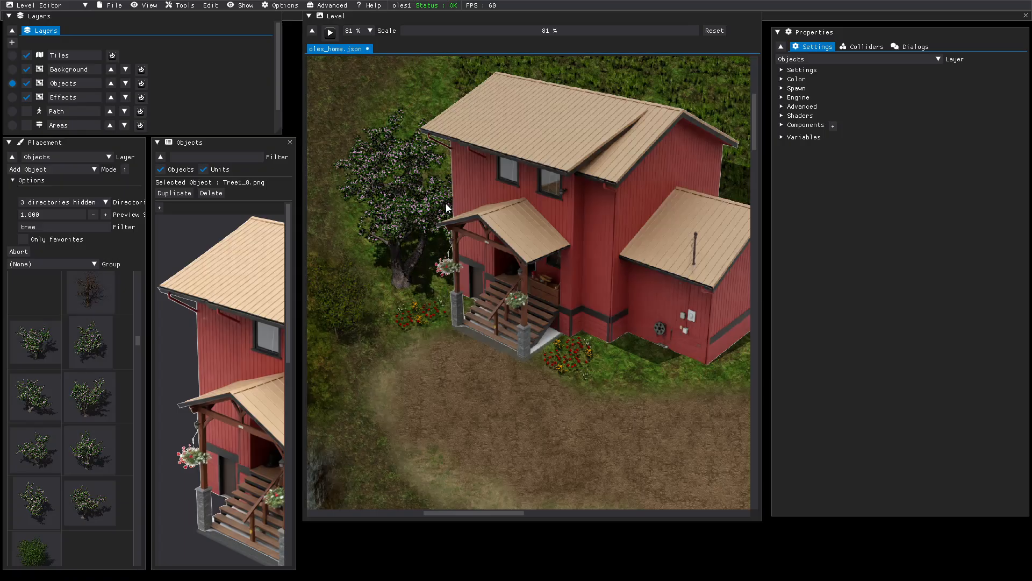
key(Escape)
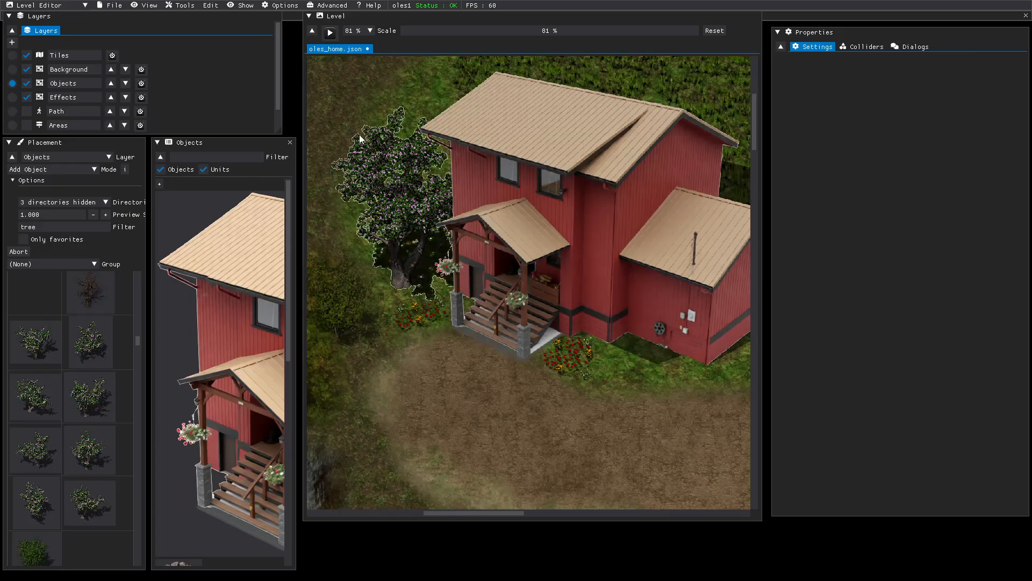
click(330, 35)
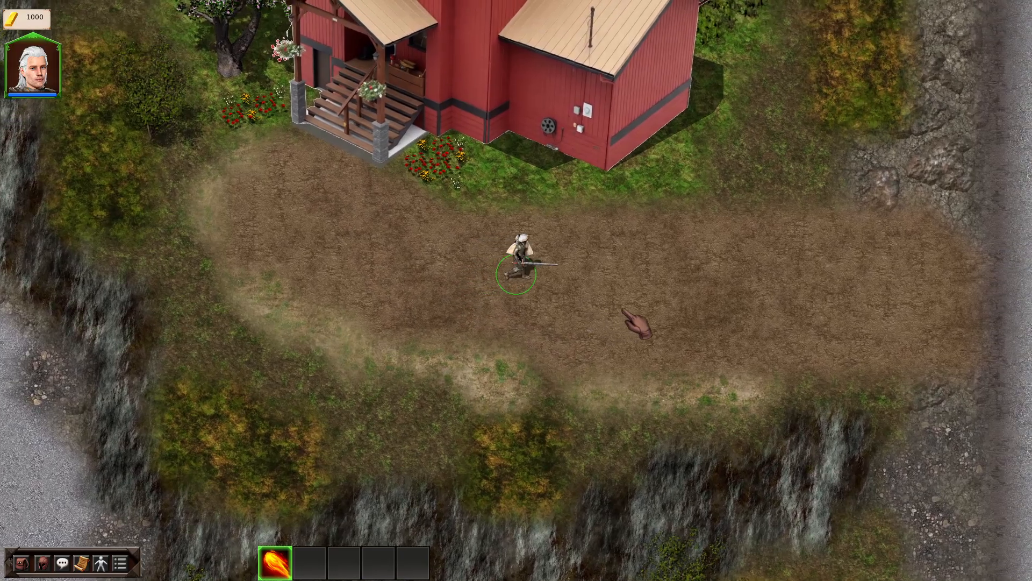
- Walk the hero east, north past the house and west, then leave the play test
key(d)
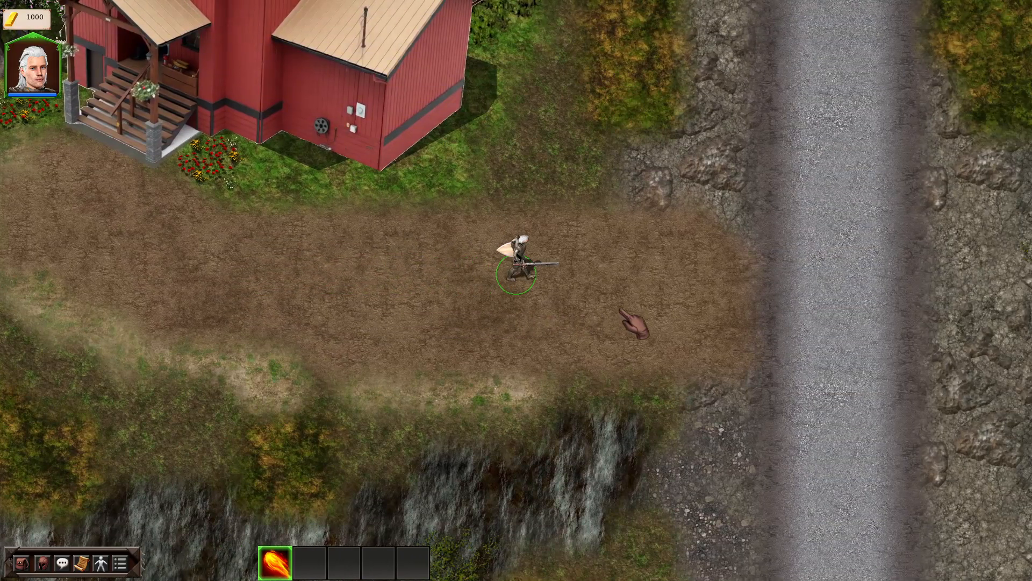
key(w)
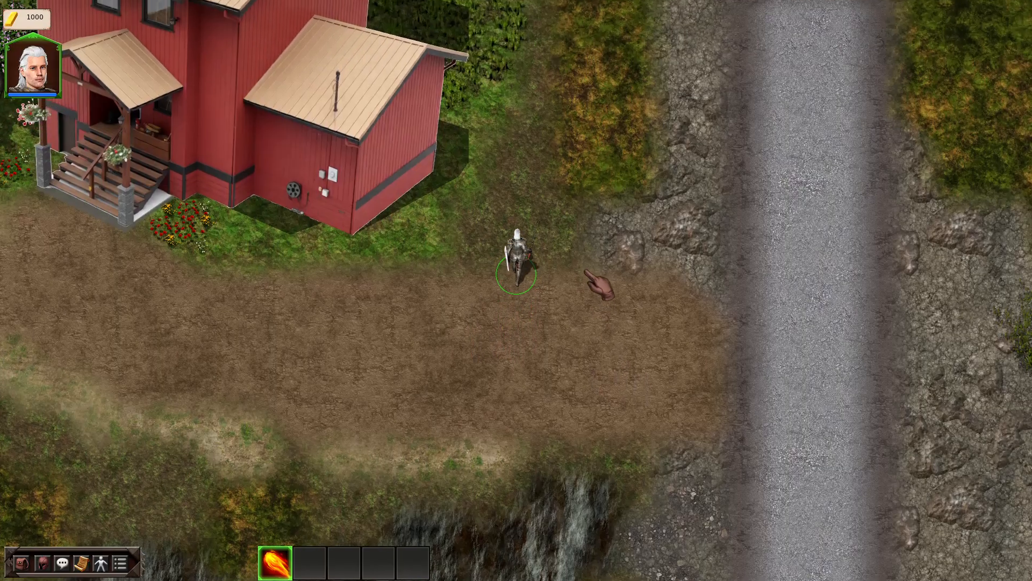
key(w)
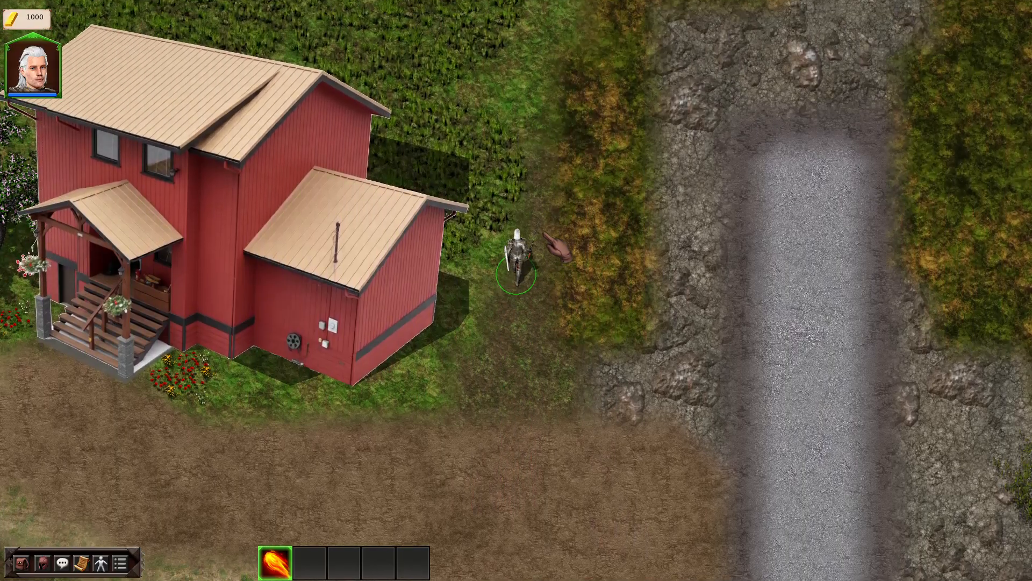
key(w)
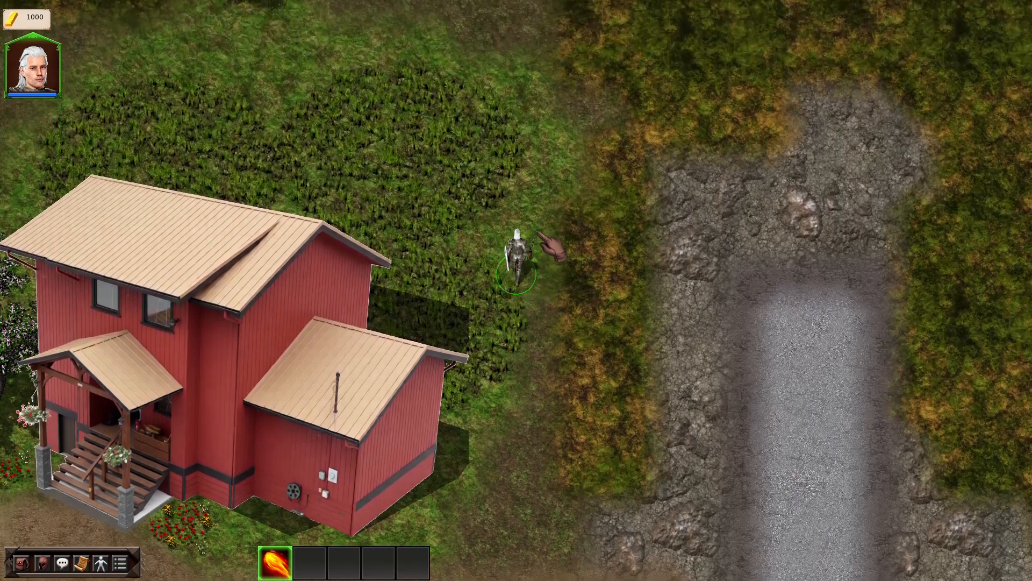
key(w)
key(a)
key(w)
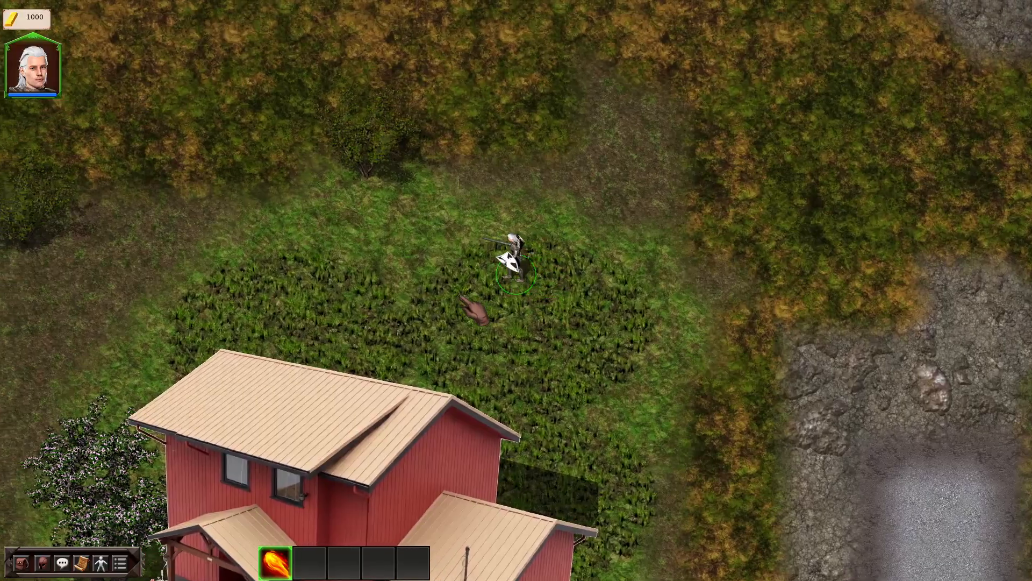
key(a)
key(w)
key(d)
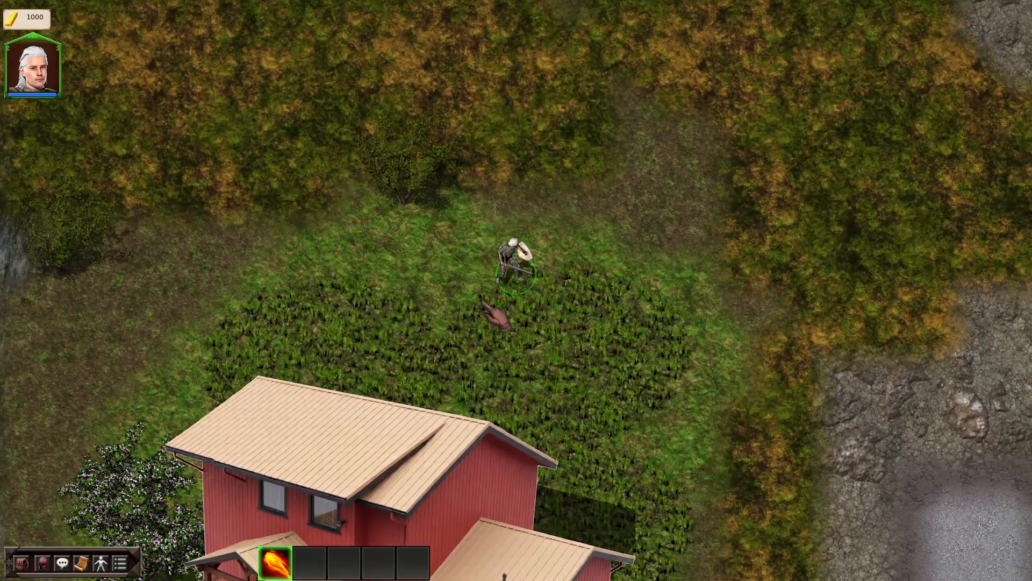
key(Escape)
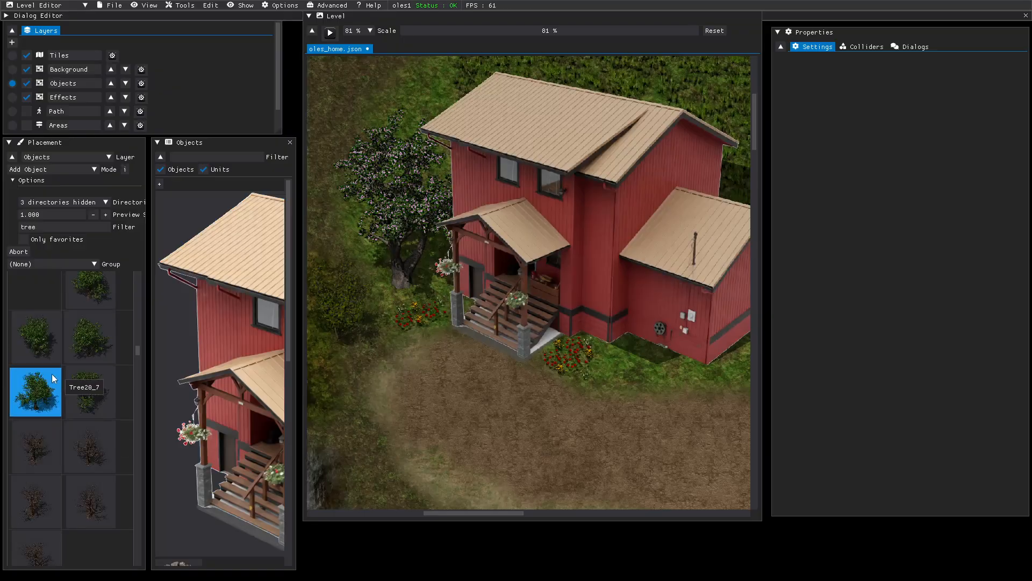
- Save the oles_home level and scroll through the level
click(114, 5)
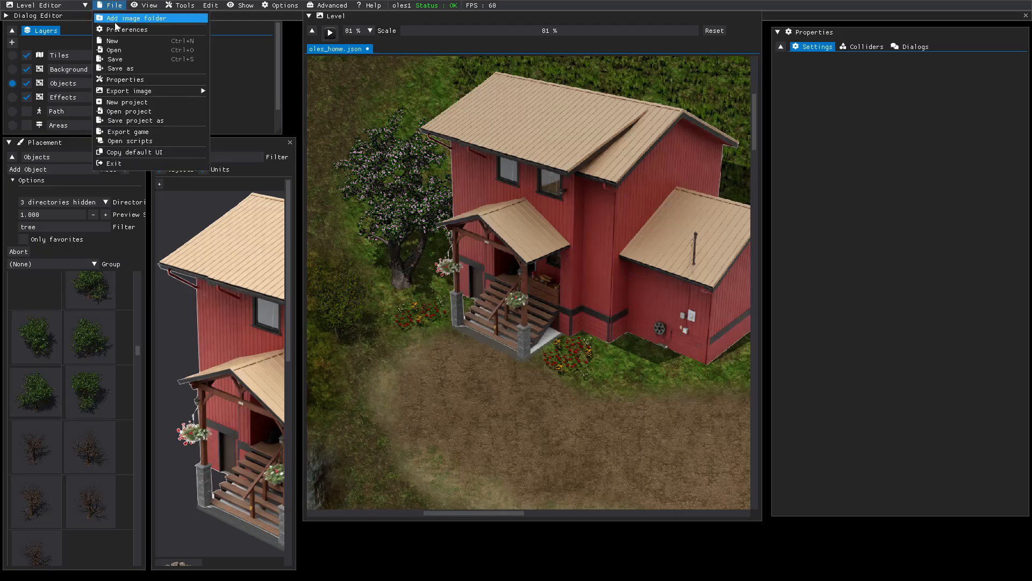
click(118, 59)
scroll(92, 386, down, 3)
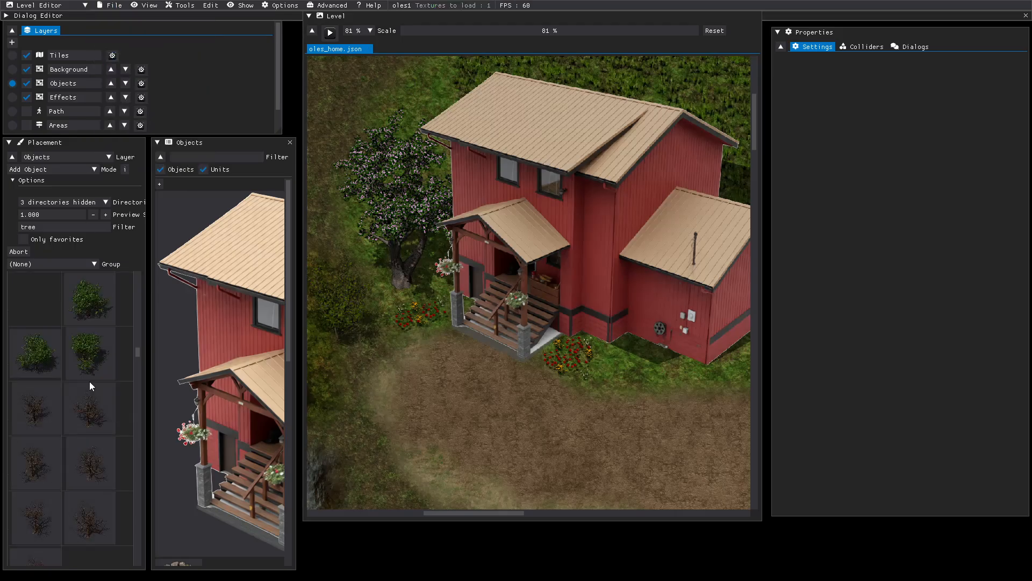
scroll(92, 386, down, 2)
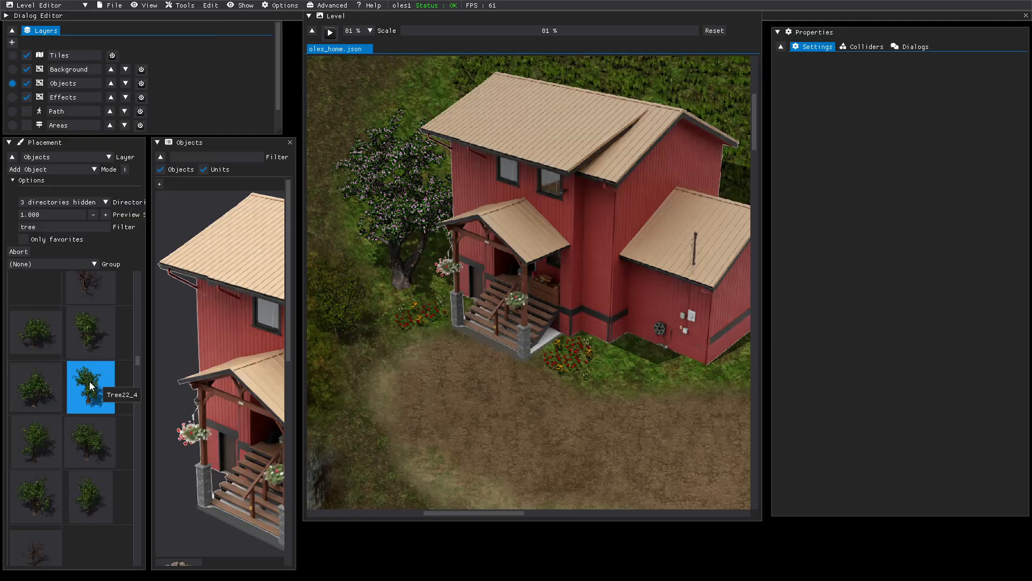
scroll(90, 386, down, 4)
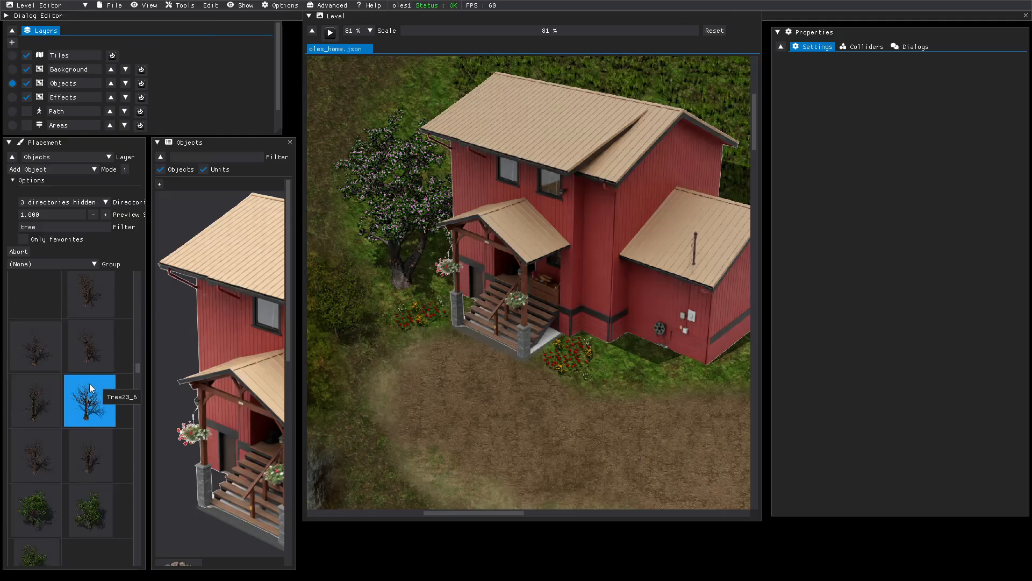
scroll(92, 386, down, 5)
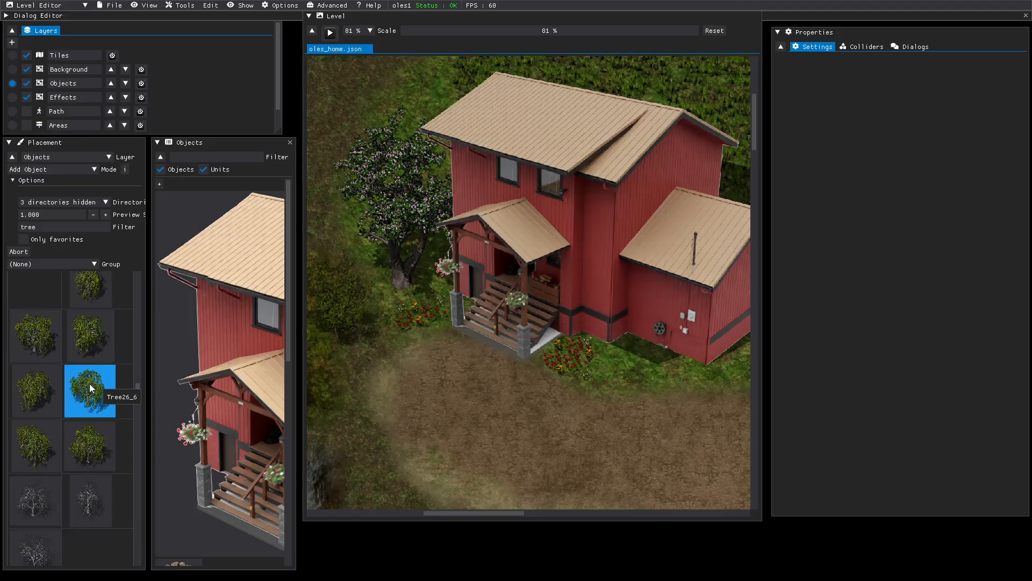
scroll(92, 387, down, 3)
scroll(91, 387, down, 6)
scroll(89, 388, down, 5)
scroll(90, 388, down, 8)
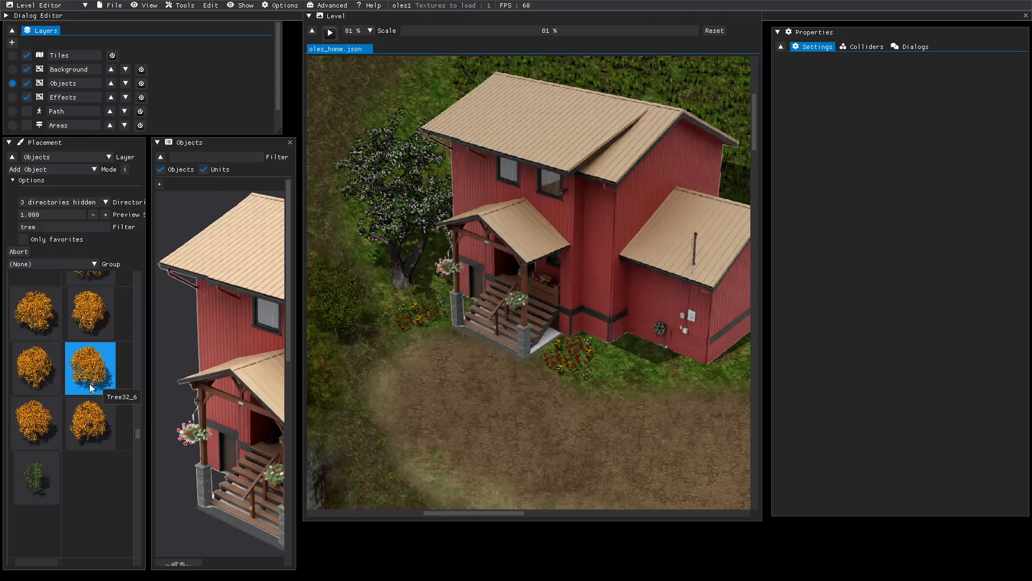
scroll(88, 384, down, 6)
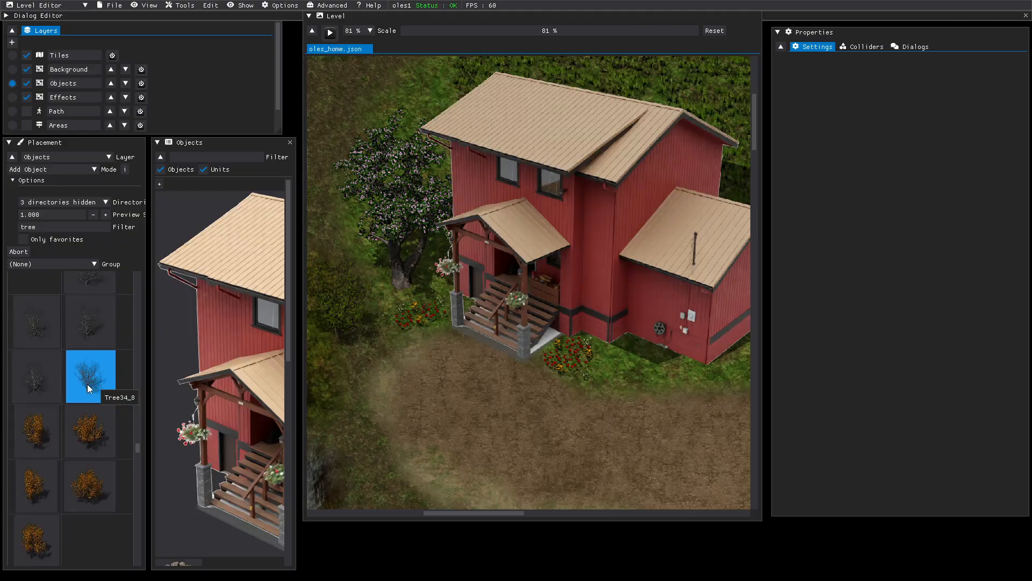
scroll(88, 387, down, 6)
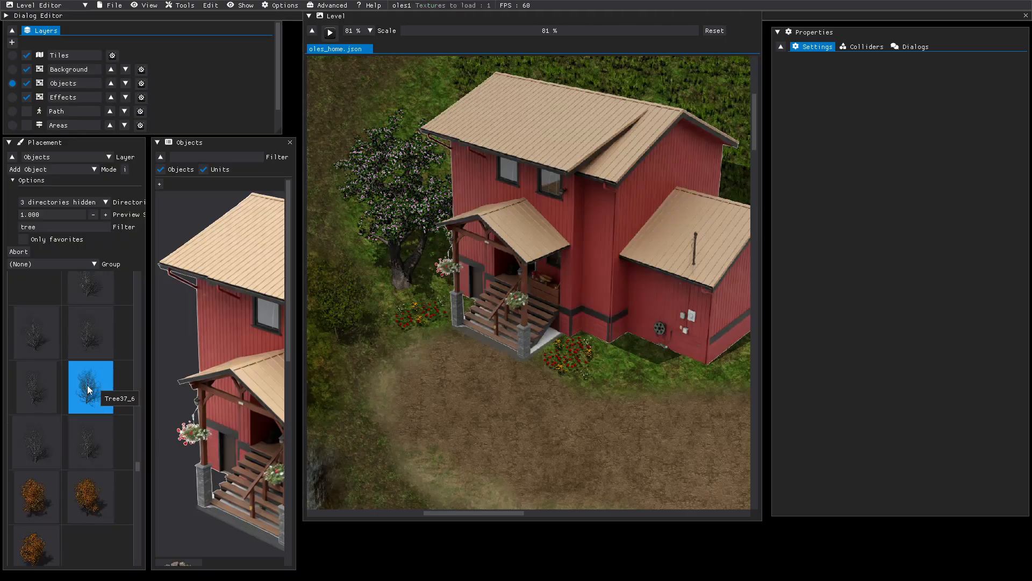
scroll(89, 391, down, 5)
scroll(89, 391, down, 3)
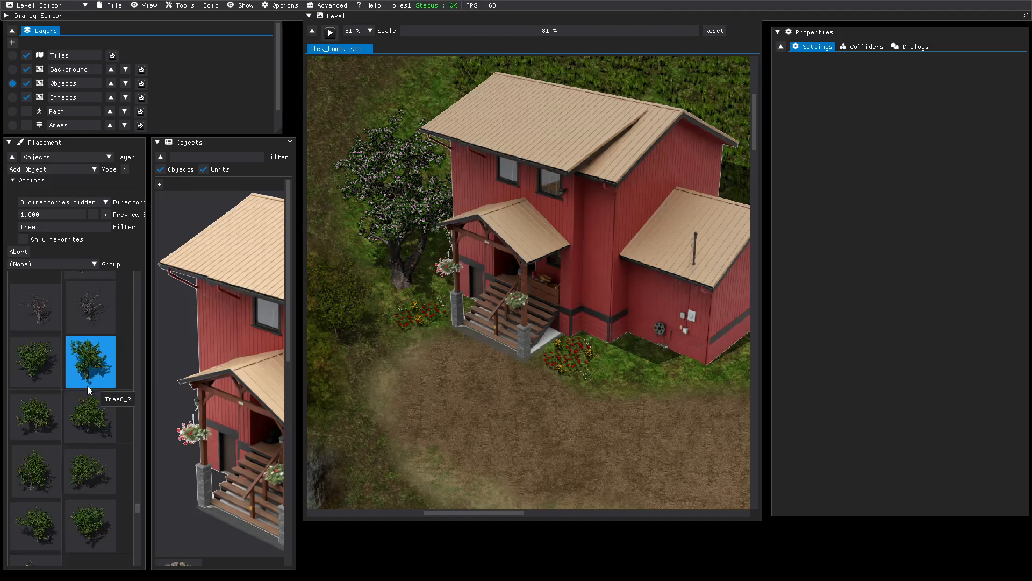
scroll(90, 391, down, 6)
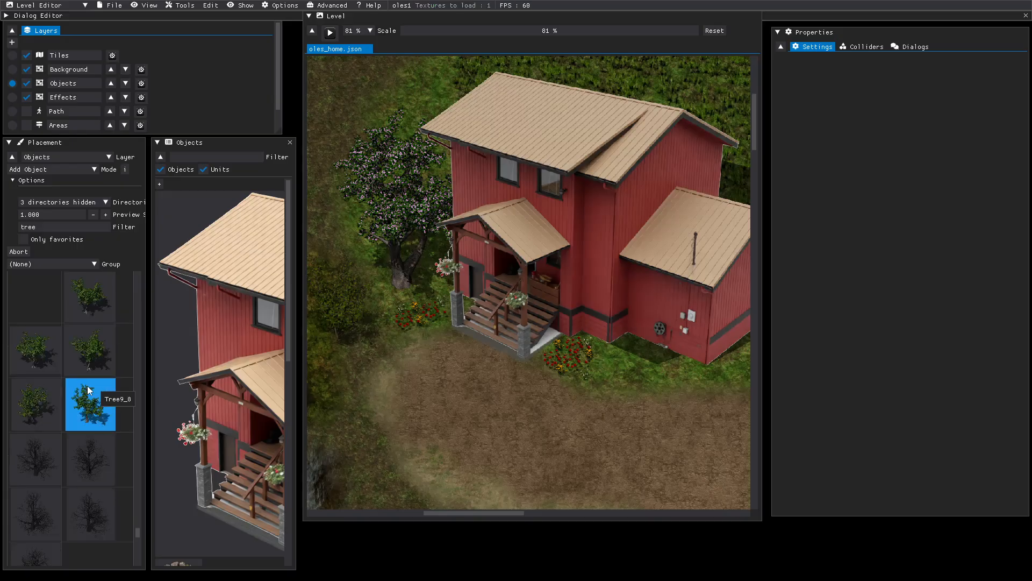
scroll(90, 391, down, 3)
scroll(90, 391, down, 3)
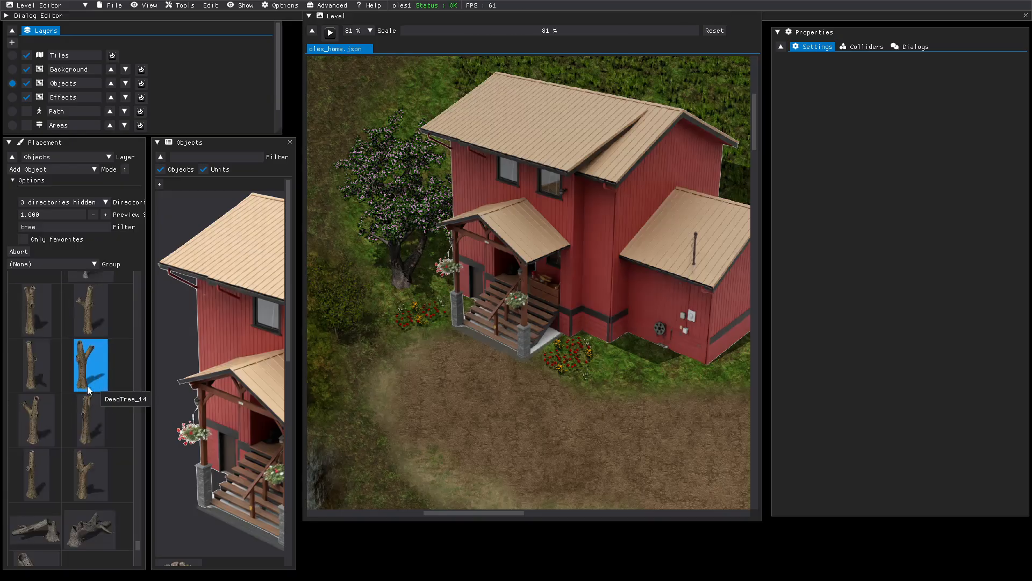
scroll(87, 386, down, 2)
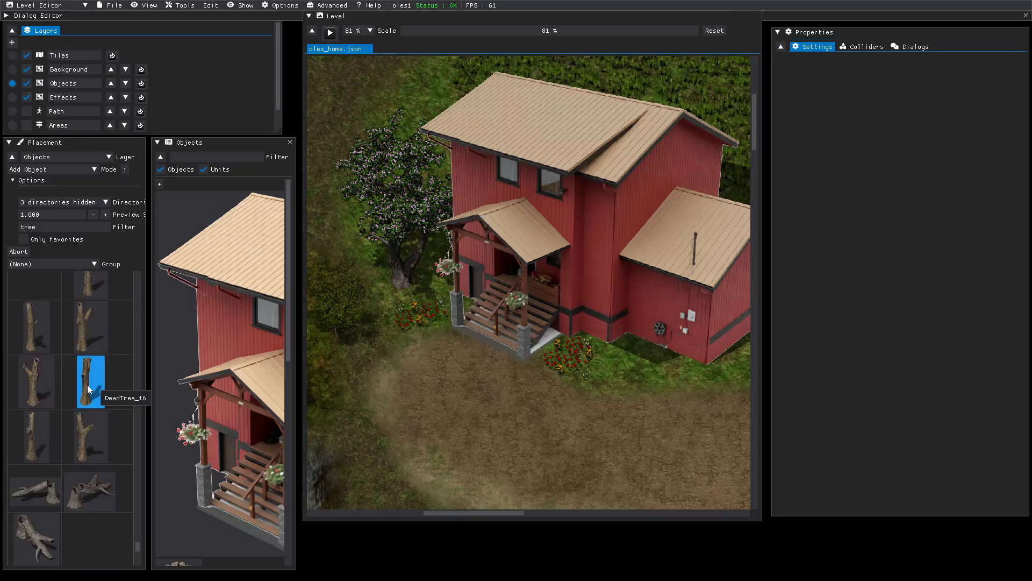
scroll(88, 386, down, 3)
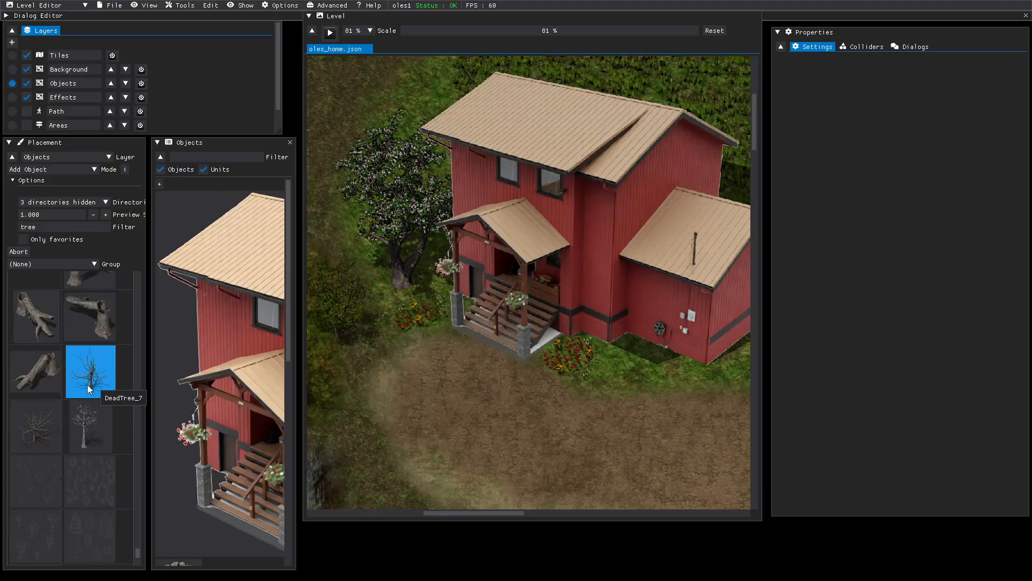
scroll(90, 390, down, 3)
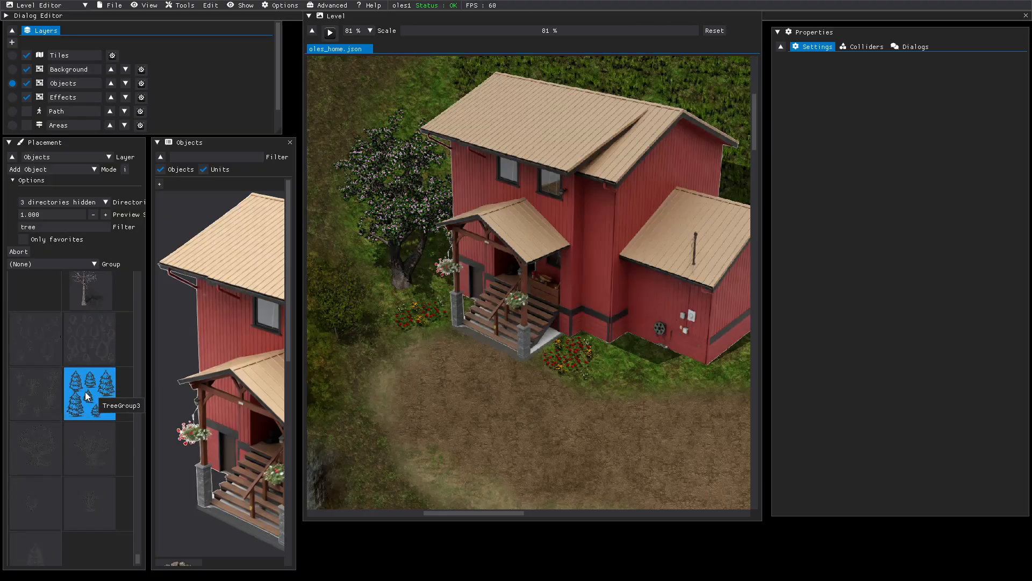
scroll(85, 392, down, 1)
scroll(85, 391, up, 2)
scroll(62, 469, up, 10)
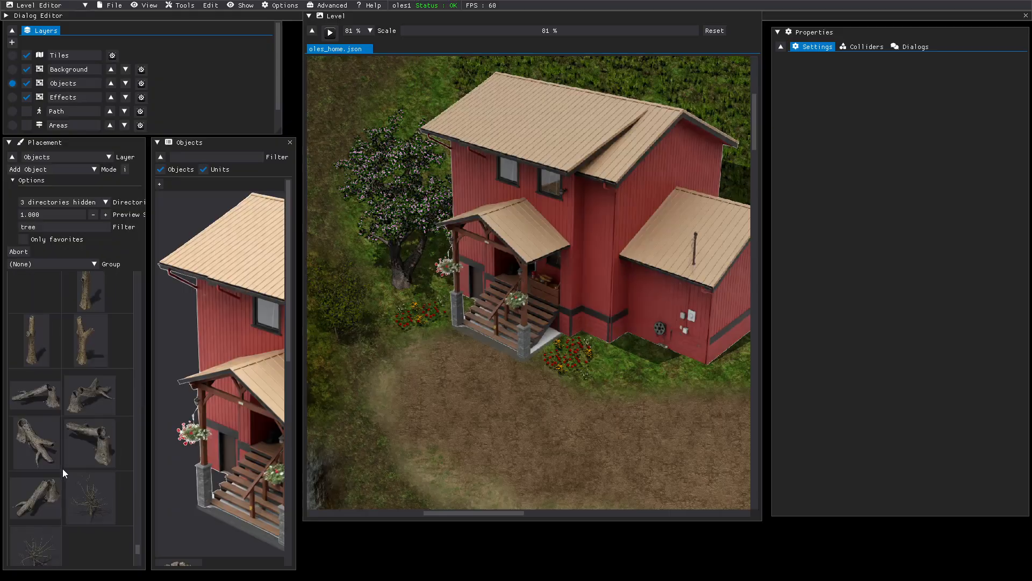
scroll(62, 469, up, 5)
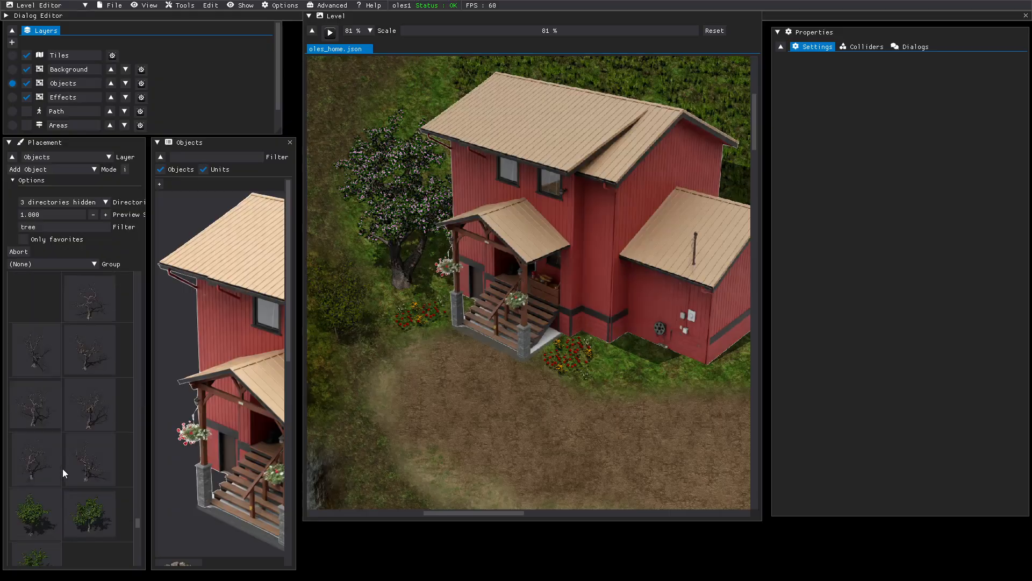
scroll(62, 469, up, 5)
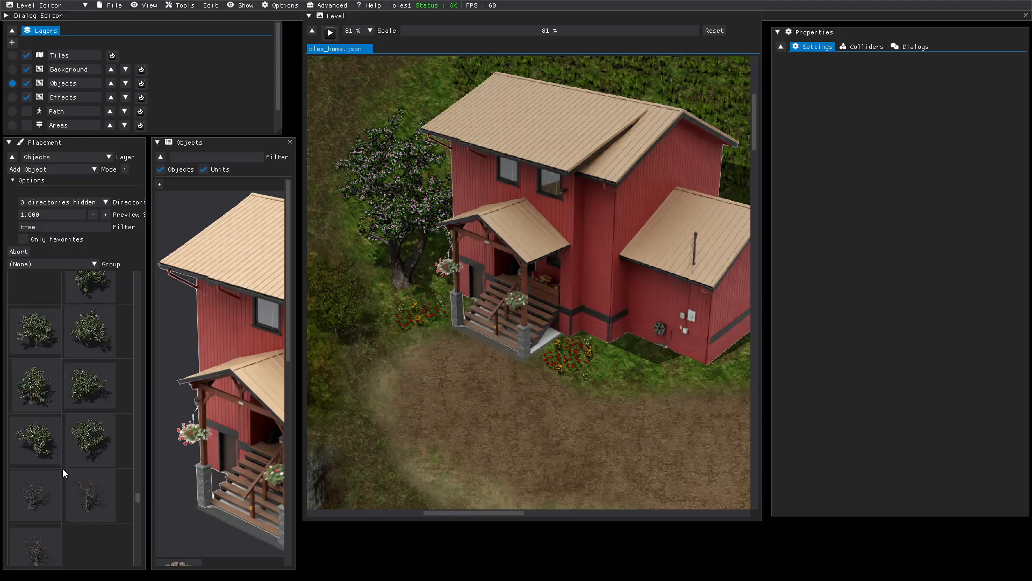
scroll(62, 469, up, 6)
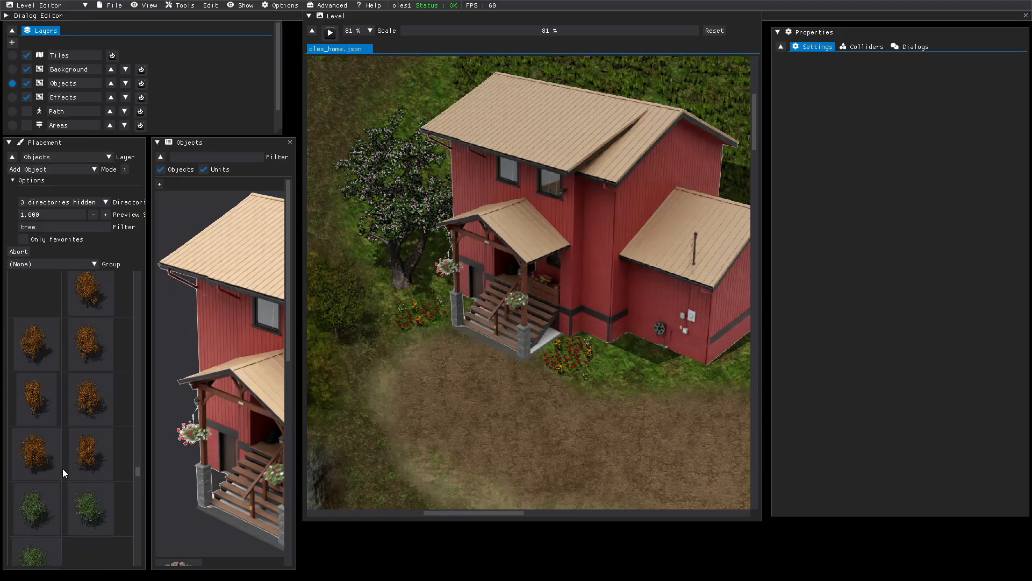
scroll(62, 469, up, 6)
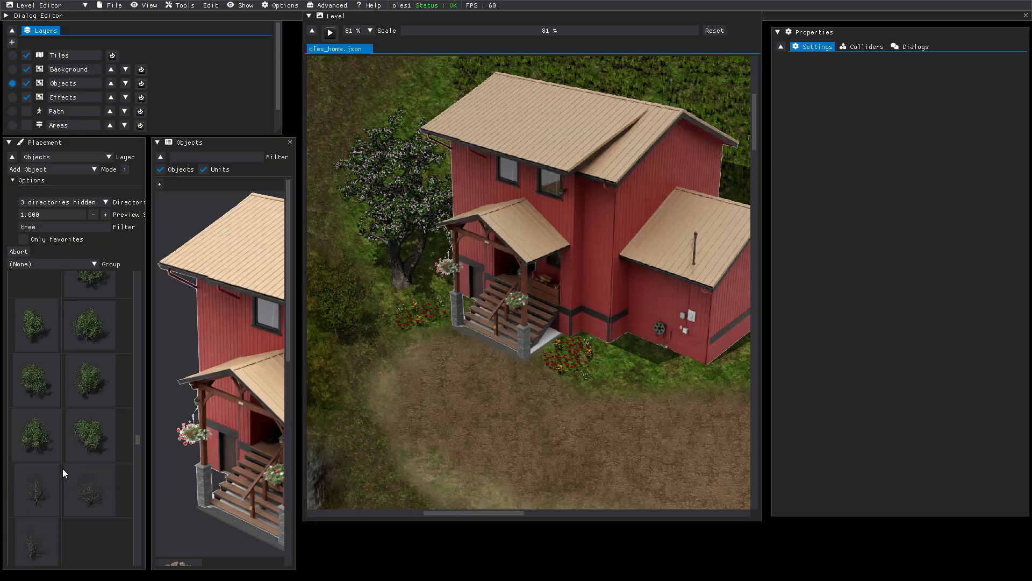
scroll(62, 469, up, 6)
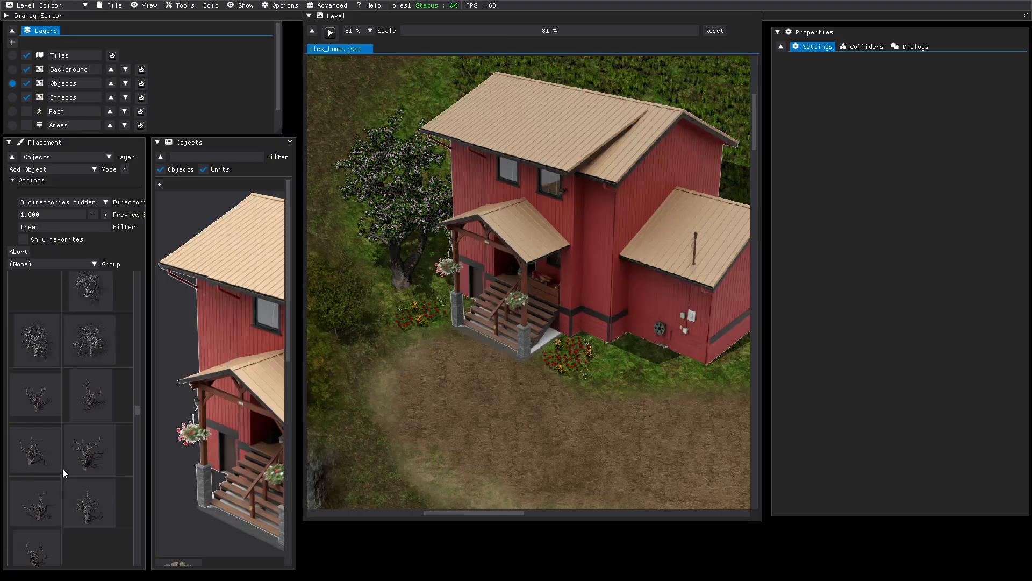
scroll(62, 469, up, 5)
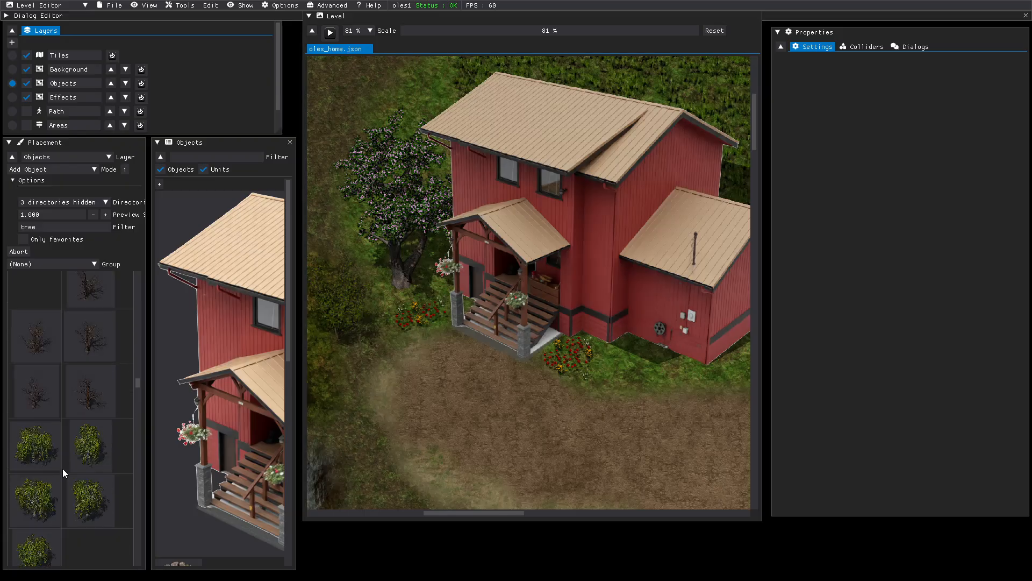
- Exit Level Editor, cancel the itch launch error and open File Explorer
click(108, 9)
click(108, 10)
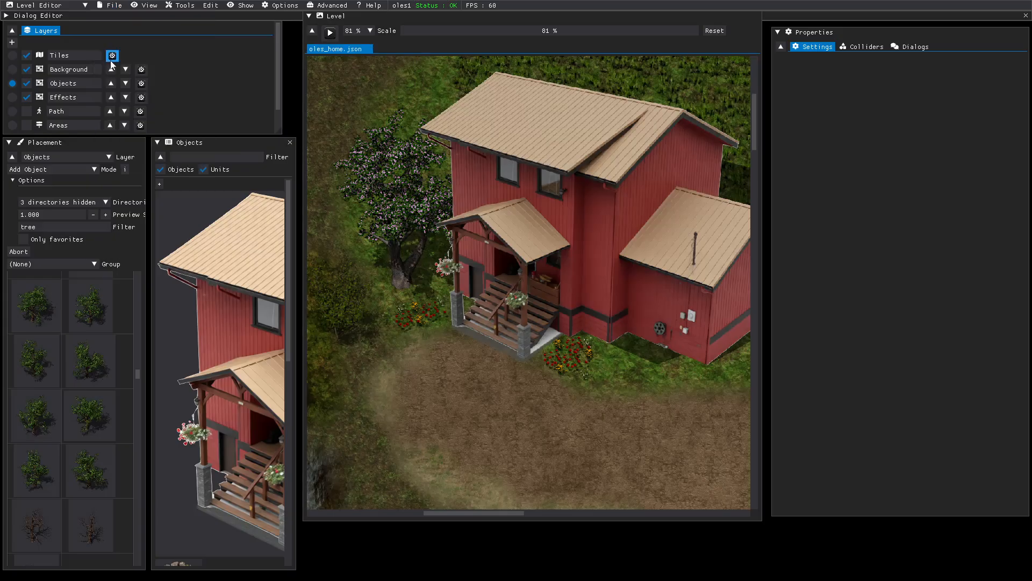
click(111, 7)
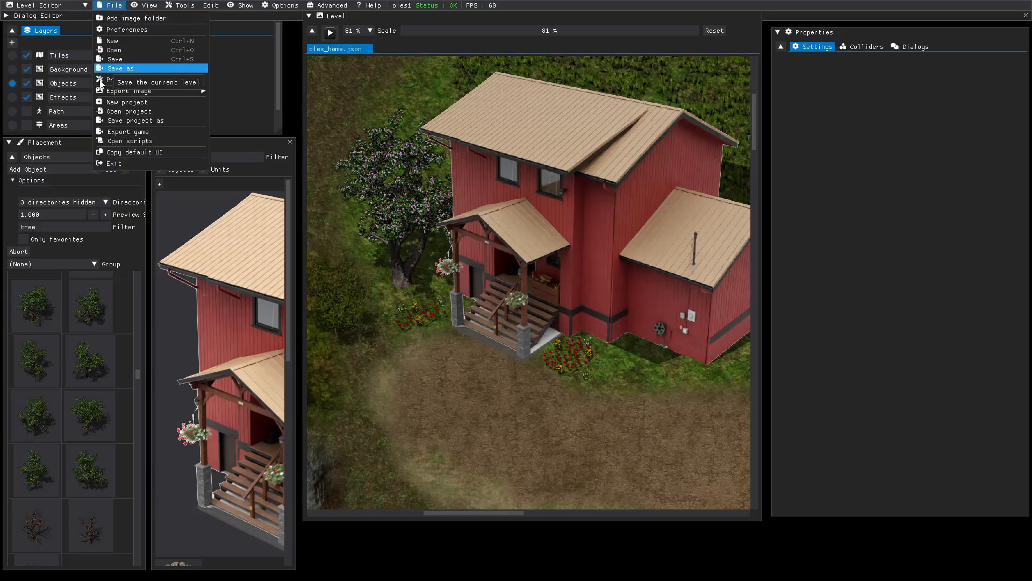
click(110, 164)
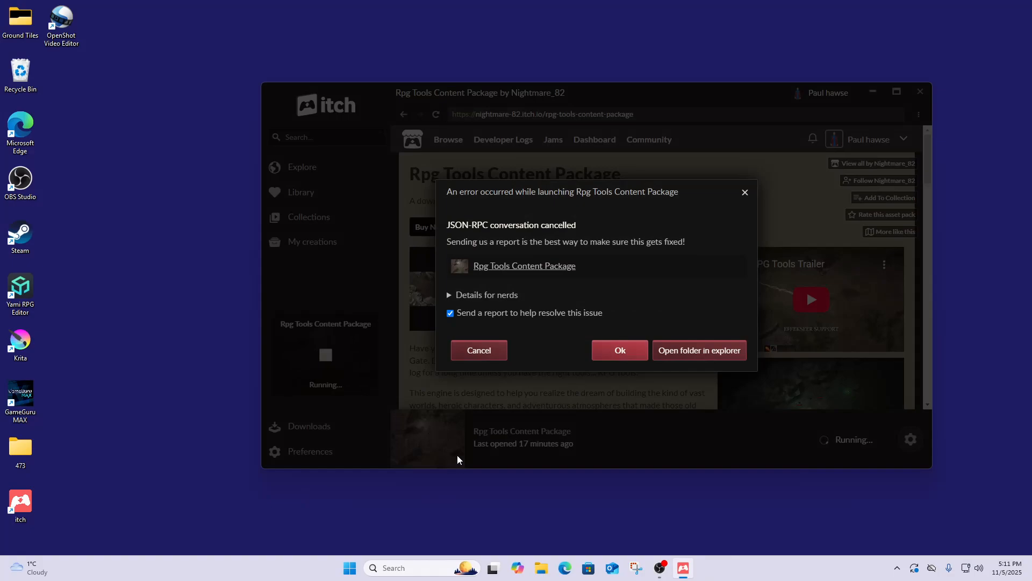
click(481, 357)
click(536, 569)
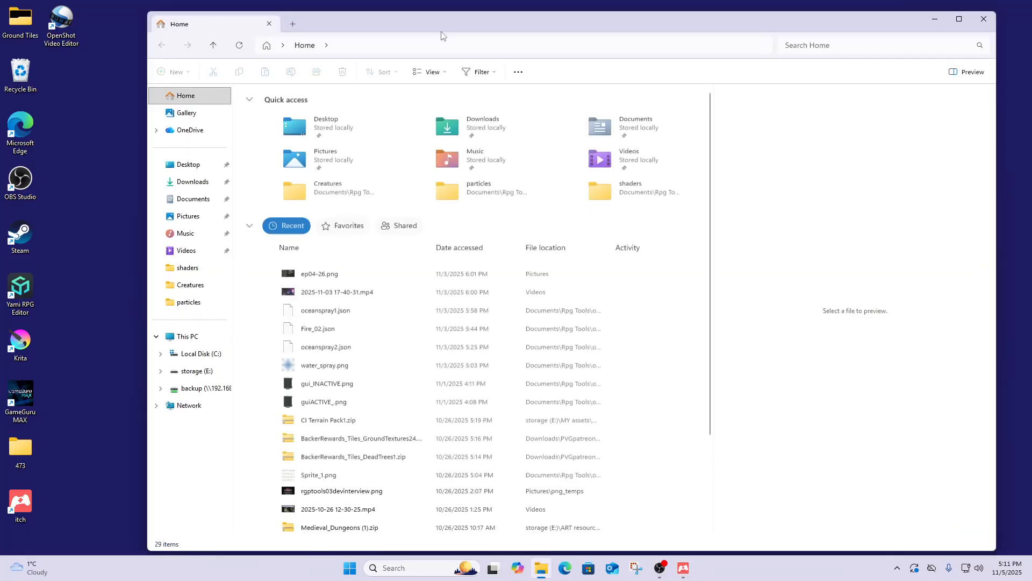
- Open Documents\Rpg Tools\oles1\assets\Pack_Tiles\RTP Tiles in a new tab, then show storage (E:) in the Home tab
click(293, 24)
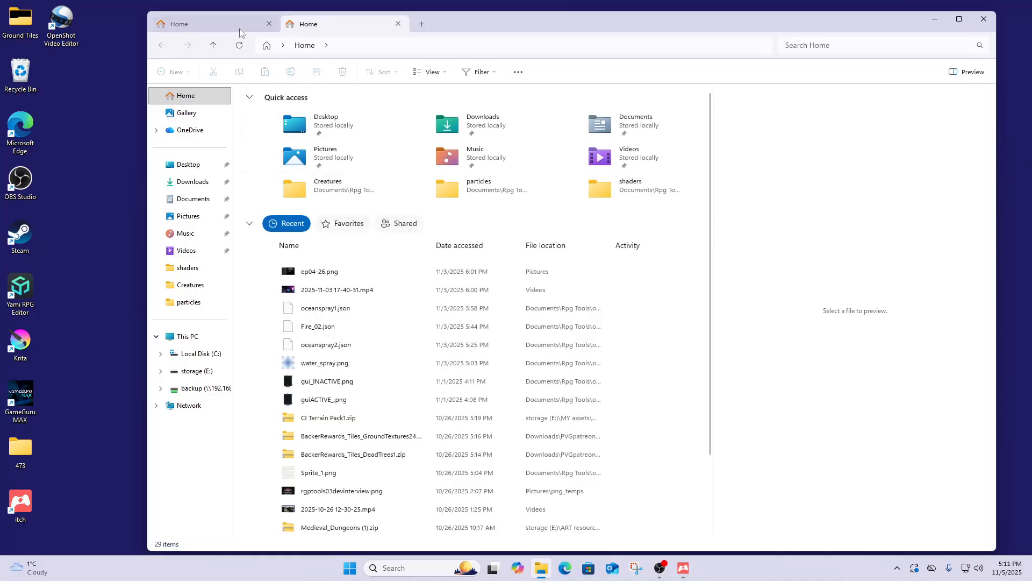
click(185, 202)
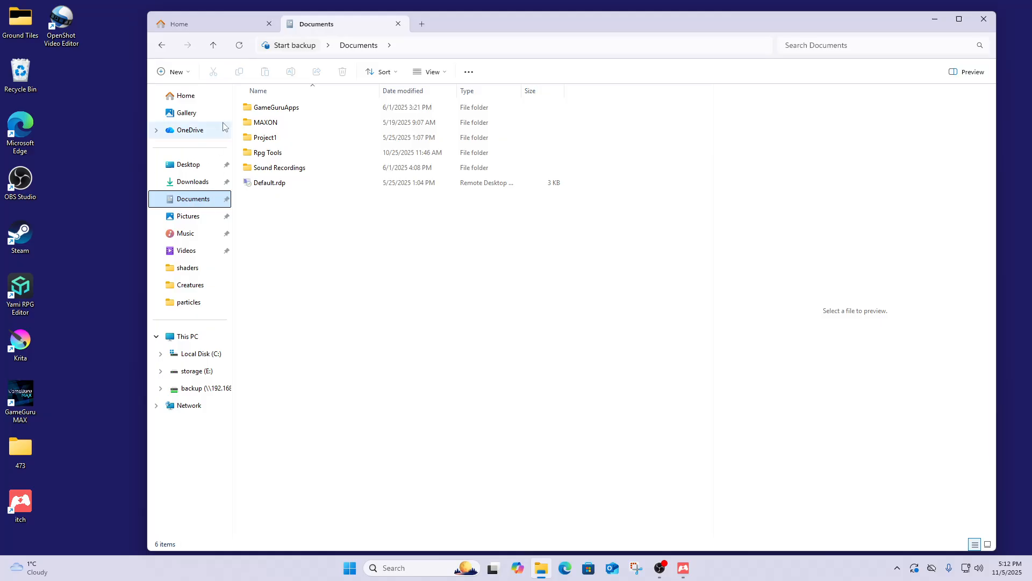
double_click(256, 154)
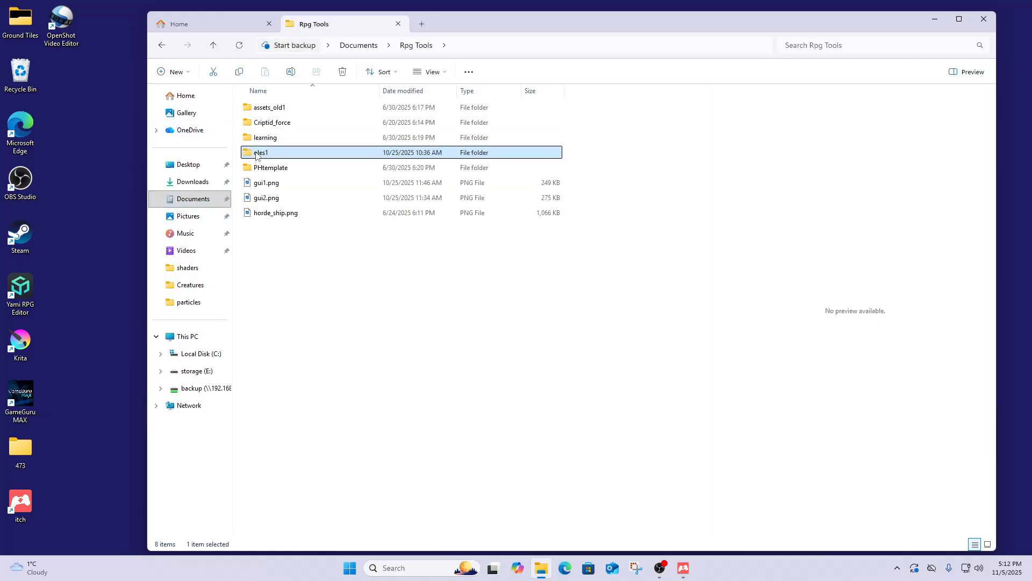
double_click(257, 153)
double_click(256, 112)
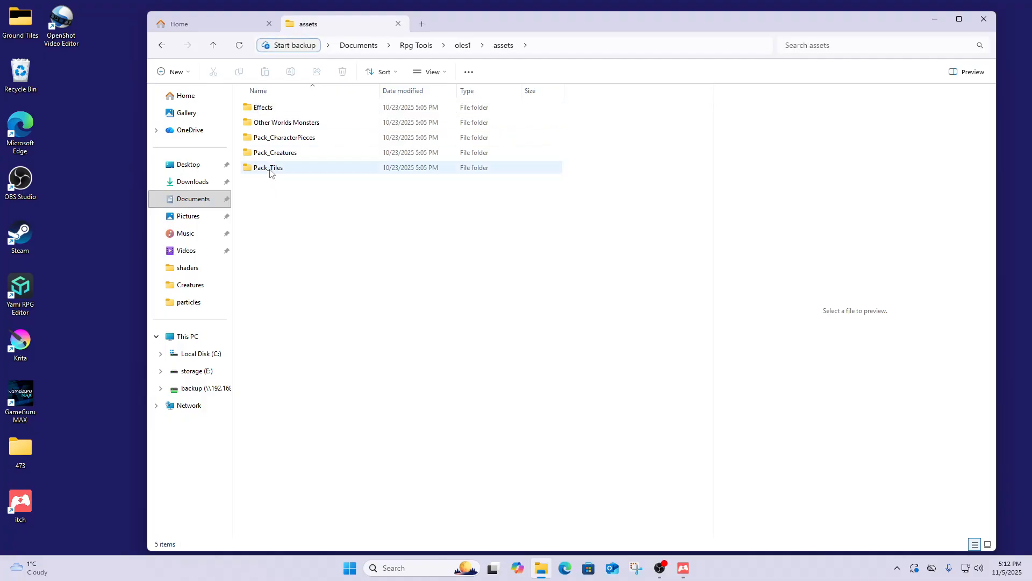
double_click(271, 170)
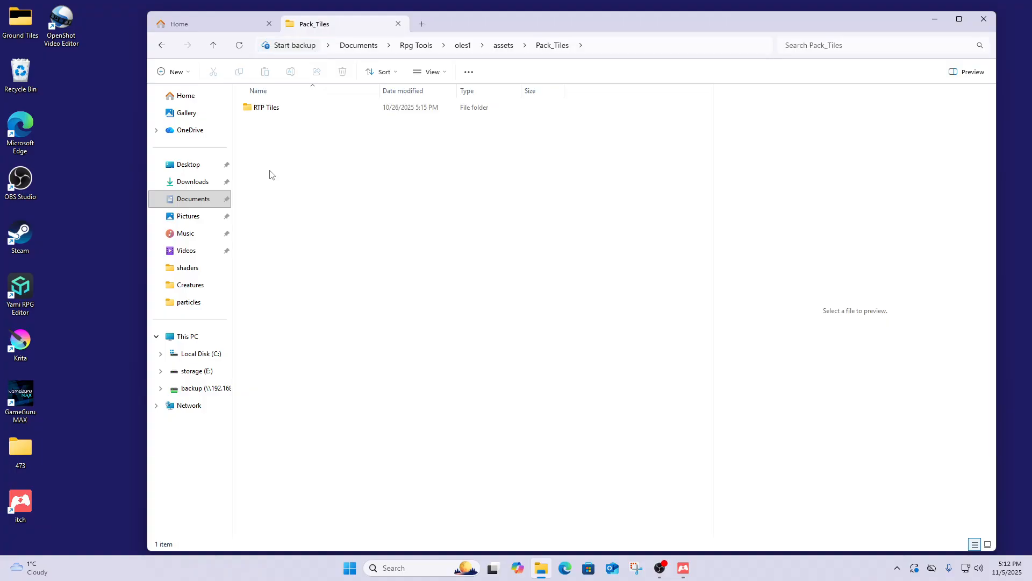
double_click(268, 109)
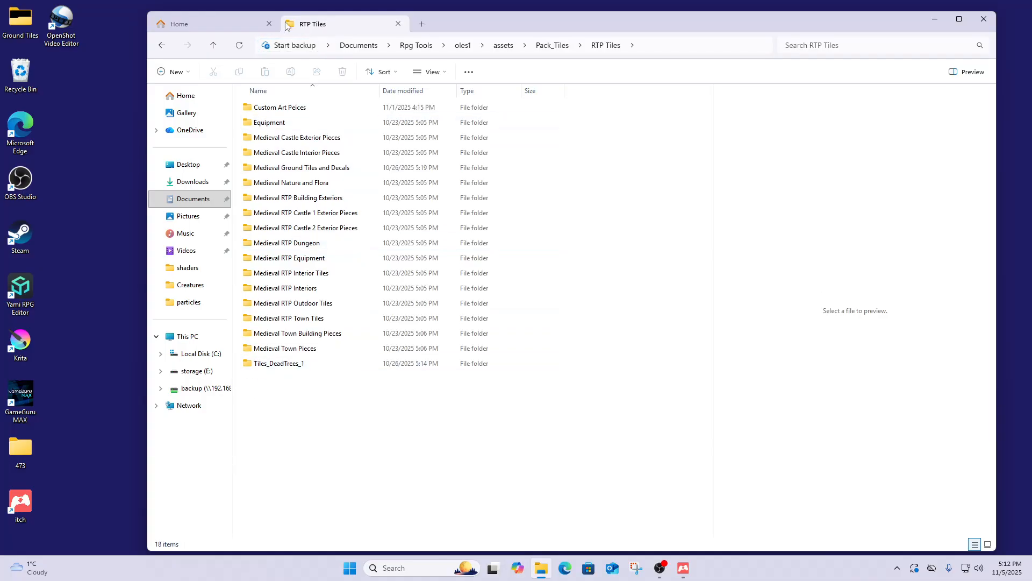
click(233, 25)
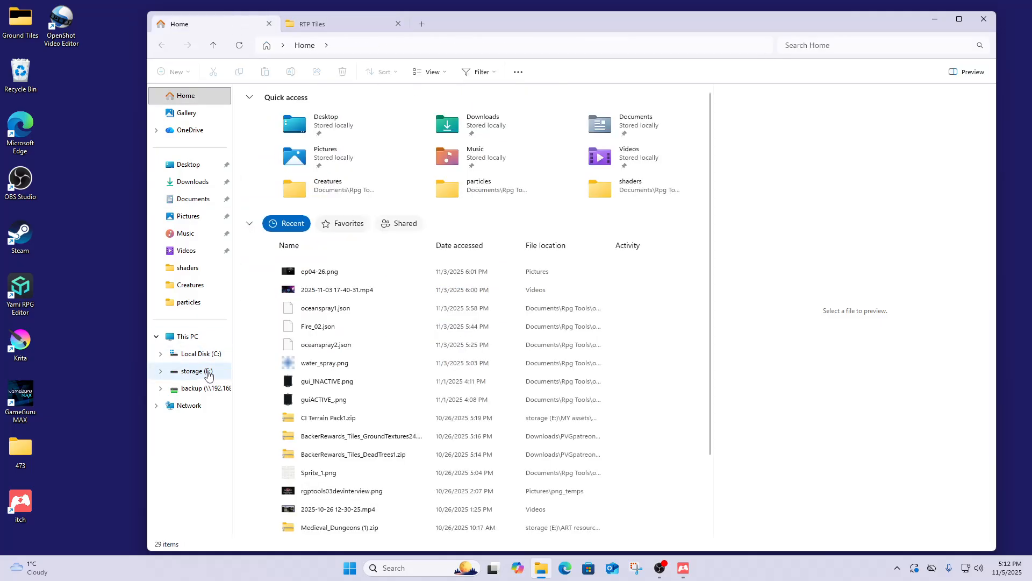
click(208, 373)
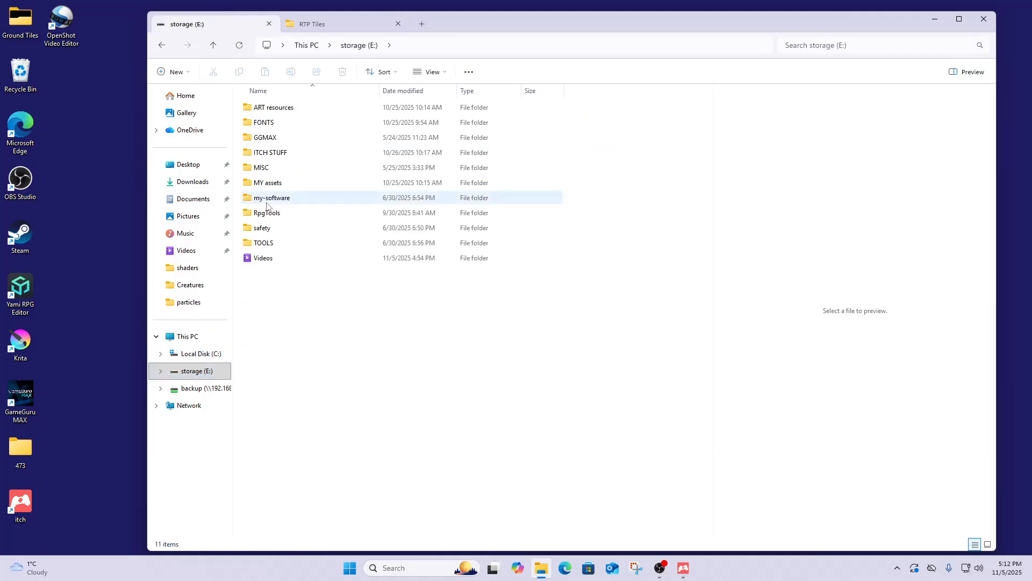
- Go into ART > ART BACKUPS PVG > Northfolk Tiles and scroll down through its images
double_click(267, 108)
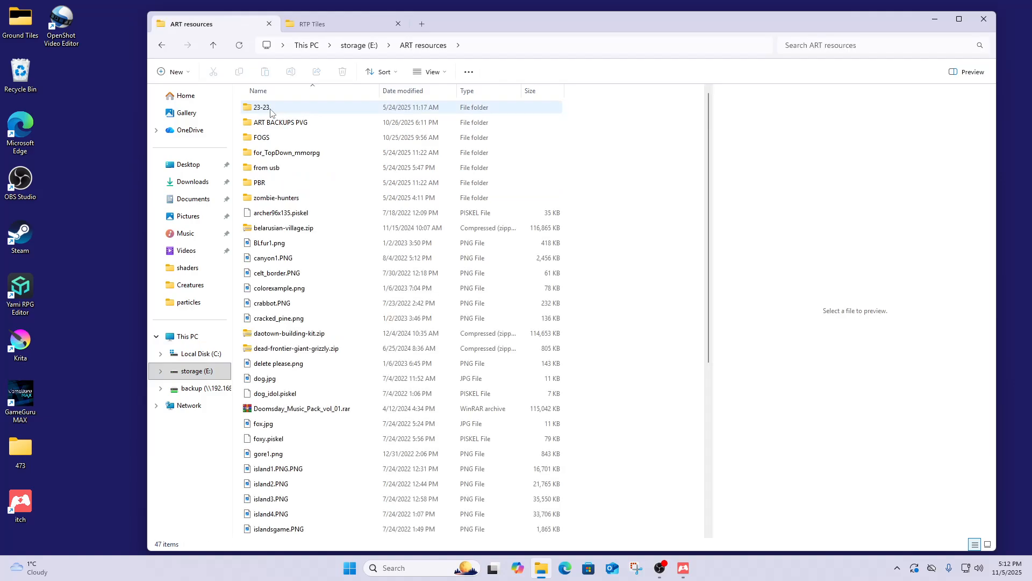
double_click(275, 123)
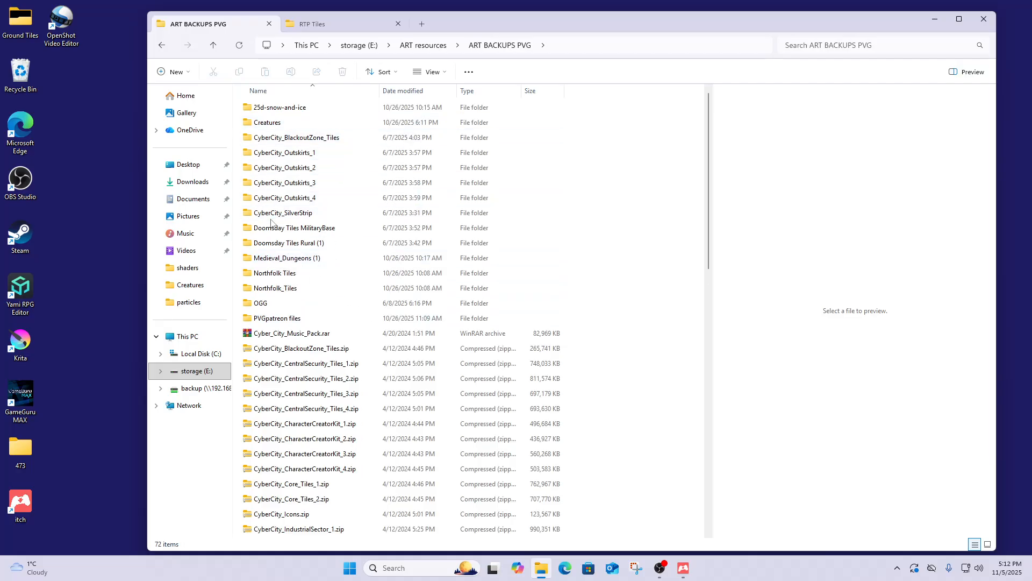
double_click(271, 275)
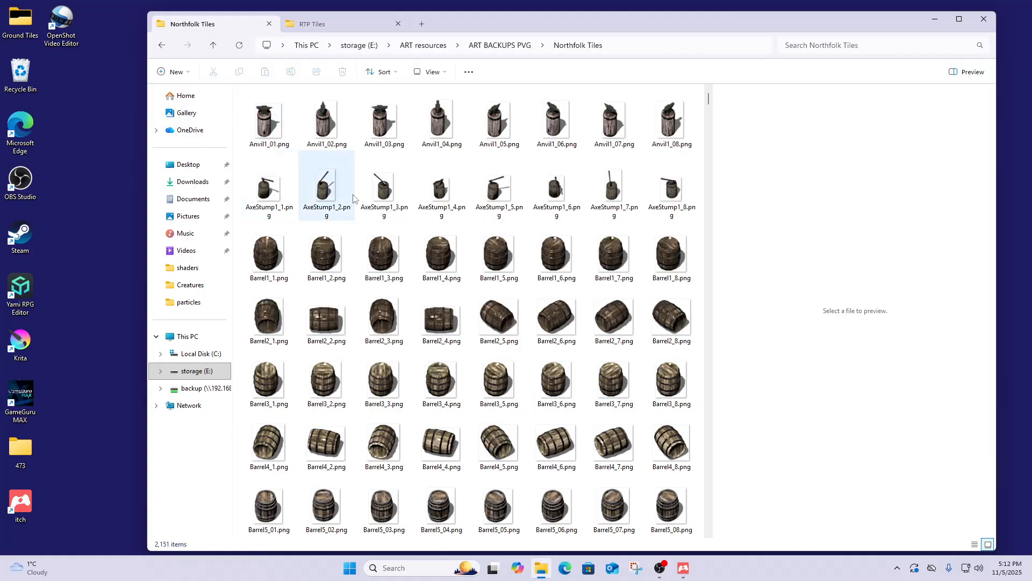
scroll(351, 205, down, 10)
scroll(350, 206, down, 15)
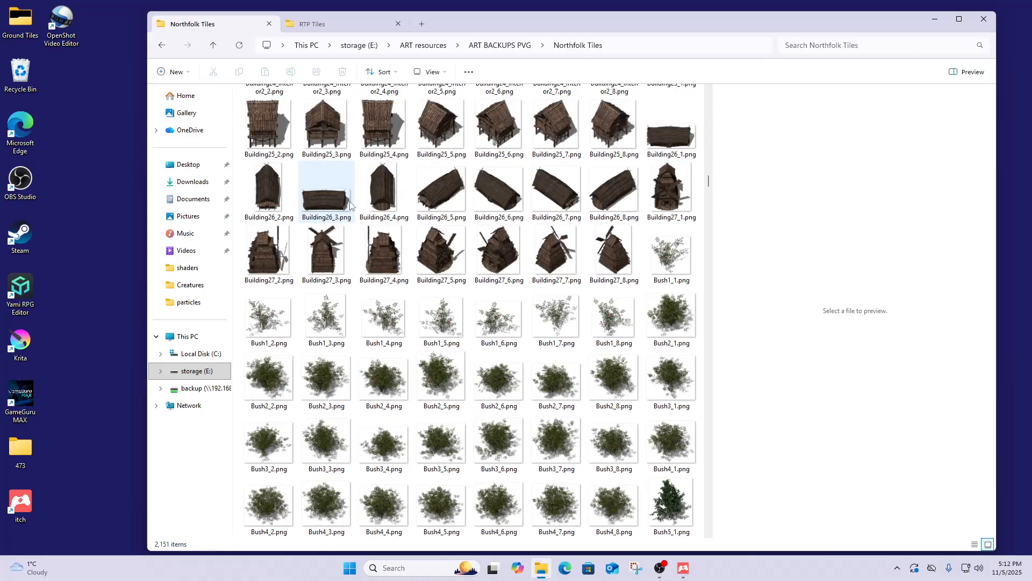
scroll(430, 235, down, 10)
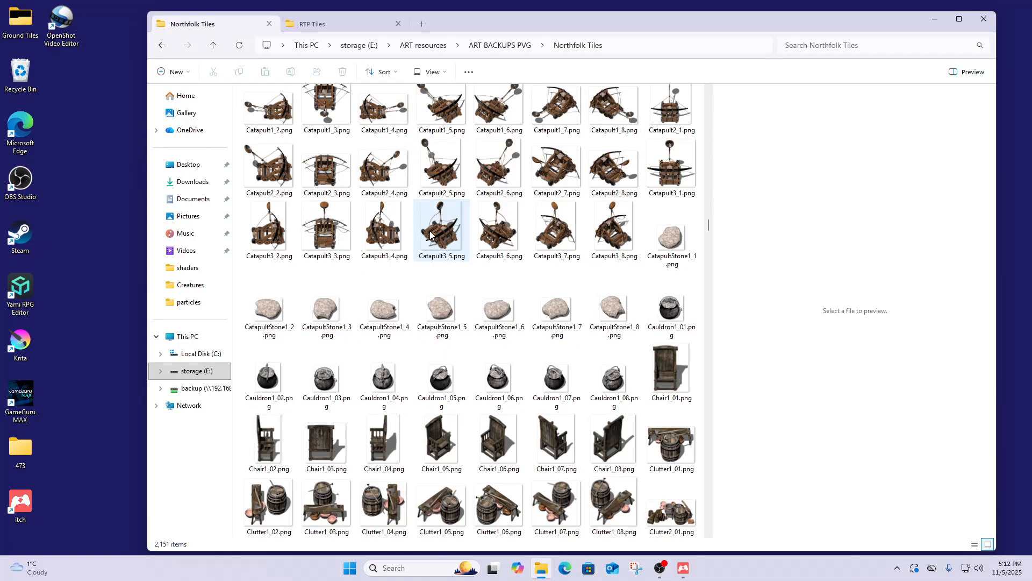
scroll(432, 244, down, 20)
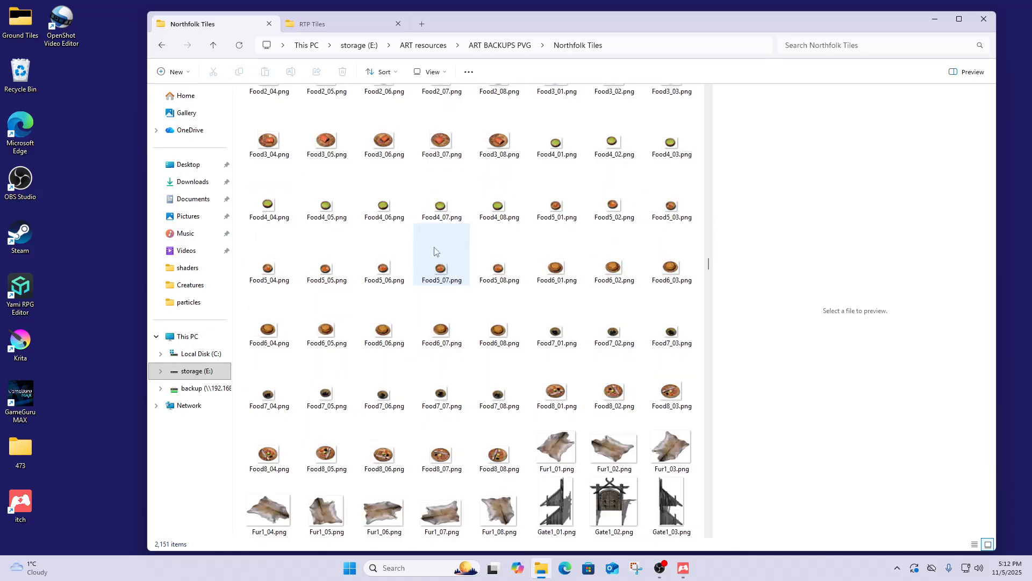
scroll(434, 253, down, 20)
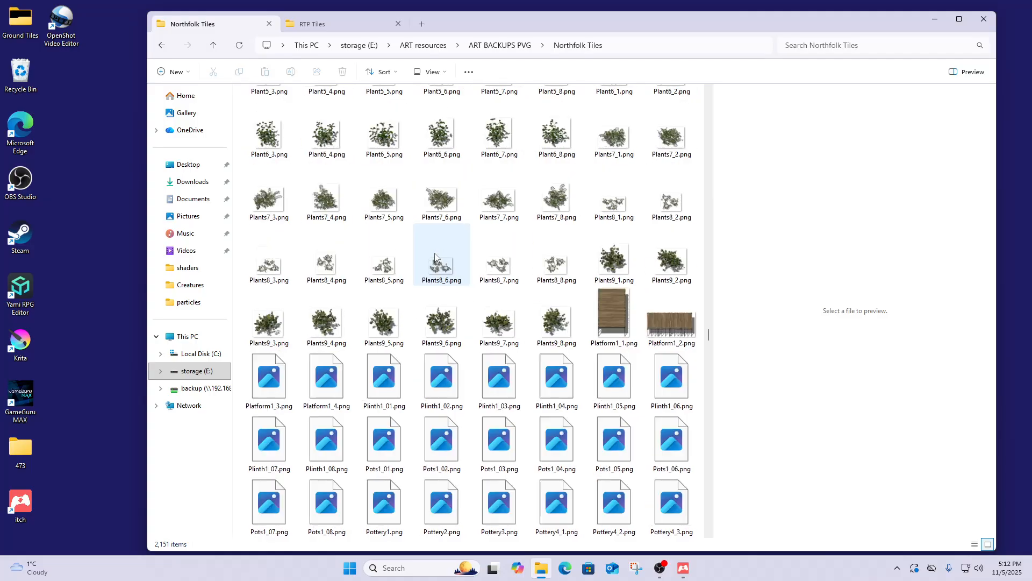
scroll(435, 257, down, 20)
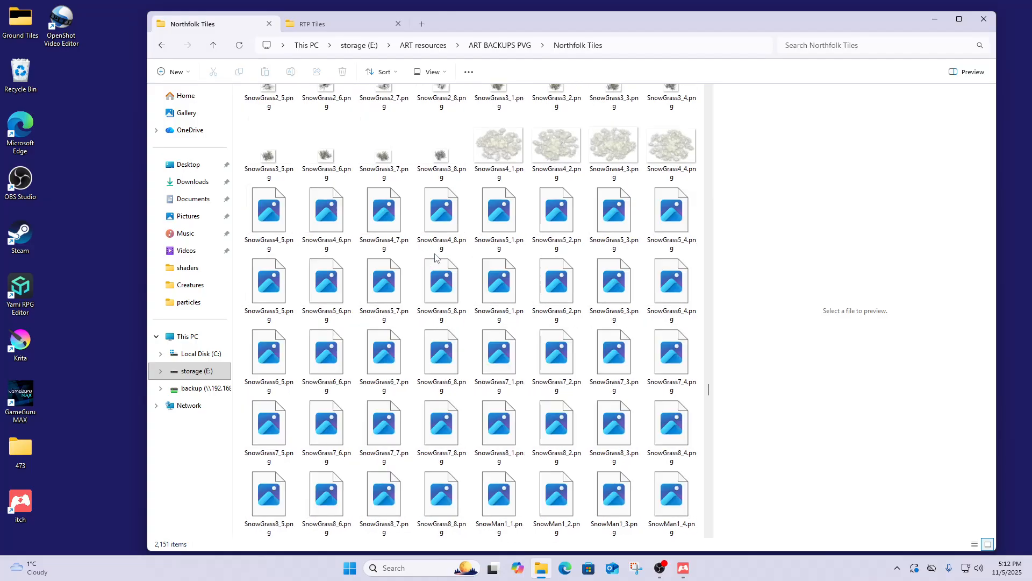
scroll(435, 257, down, 20)
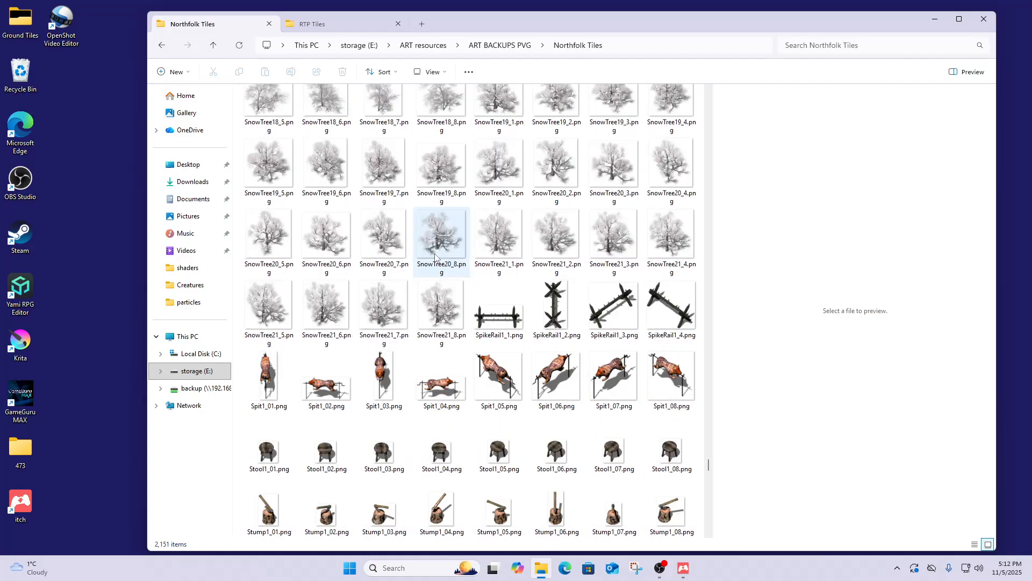
scroll(435, 257, down, 8)
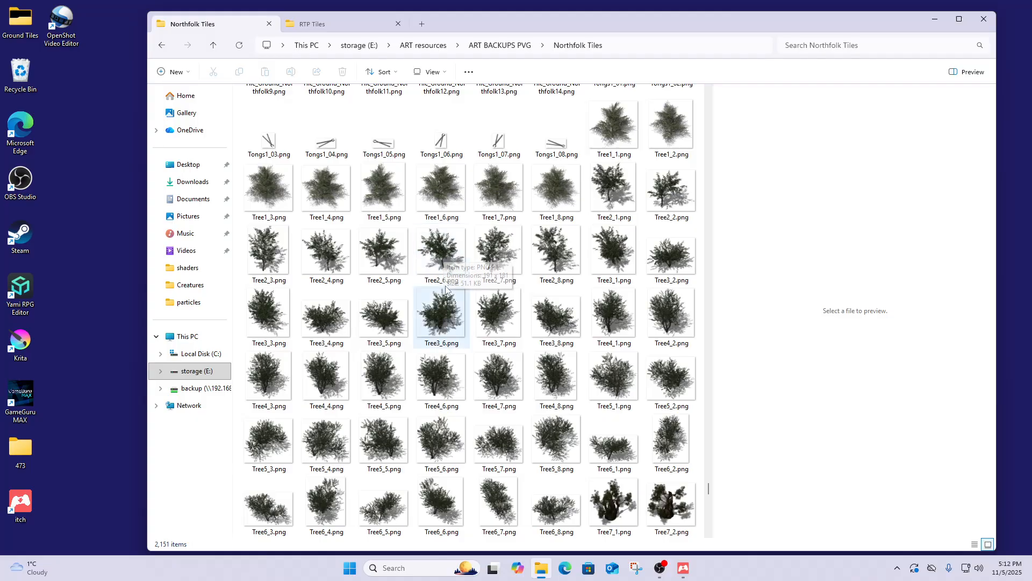
- Preview the leafy tree images Tree1_8, Tree2_1, Tree4_1 and Tree10_7
click(560, 211)
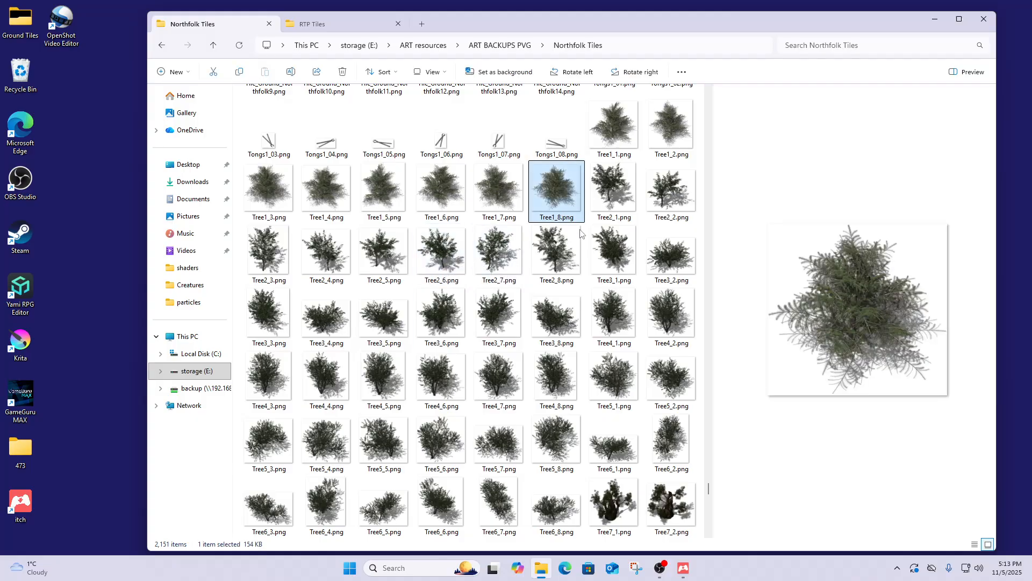
click(613, 194)
click(618, 309)
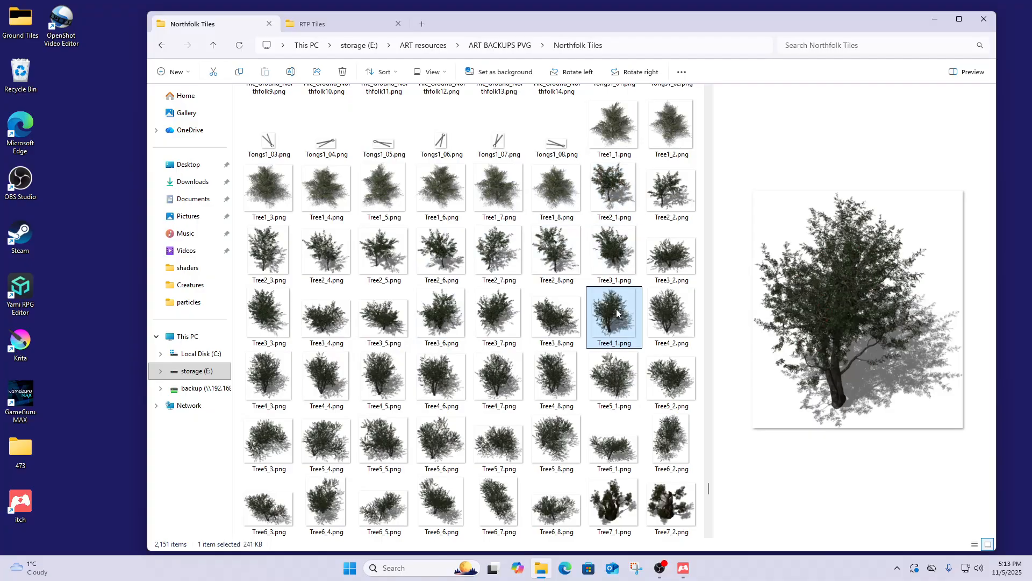
scroll(549, 338, down, 9)
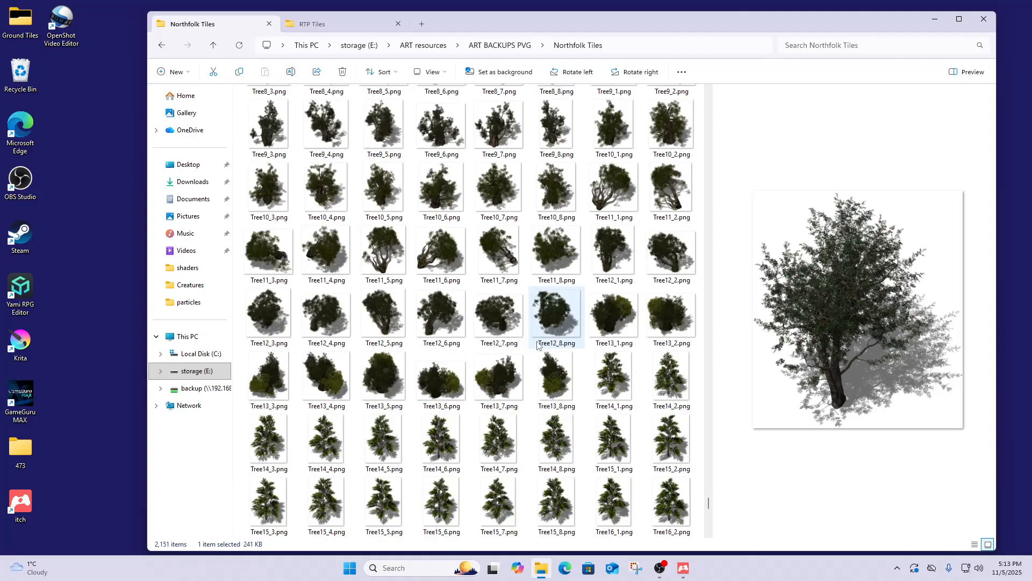
click(498, 189)
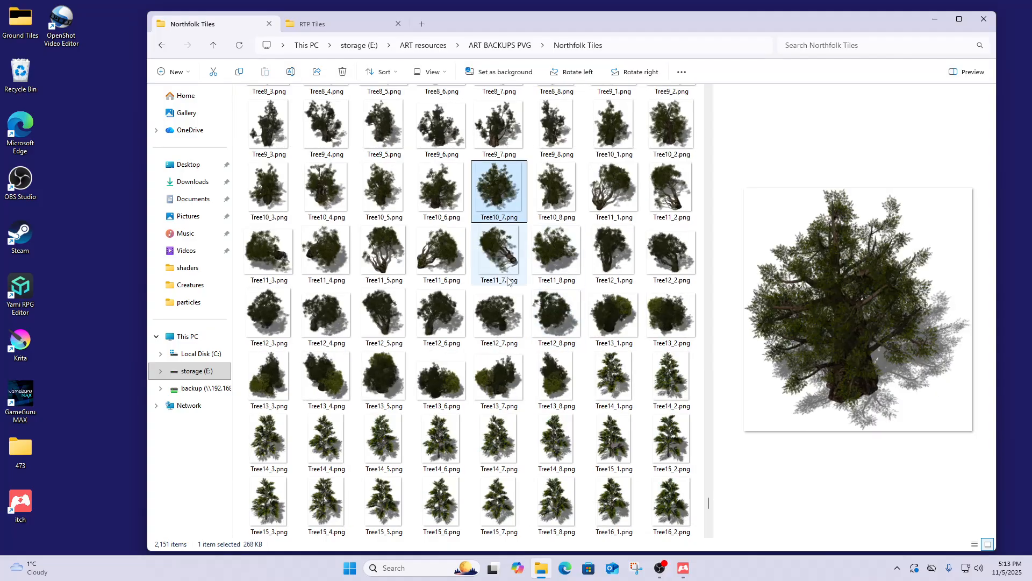
scroll(489, 269, down, 3)
- Preview the pine images Tree15_7 through Tree17_7, then Tree13_8 and Tree13_6
click(489, 318)
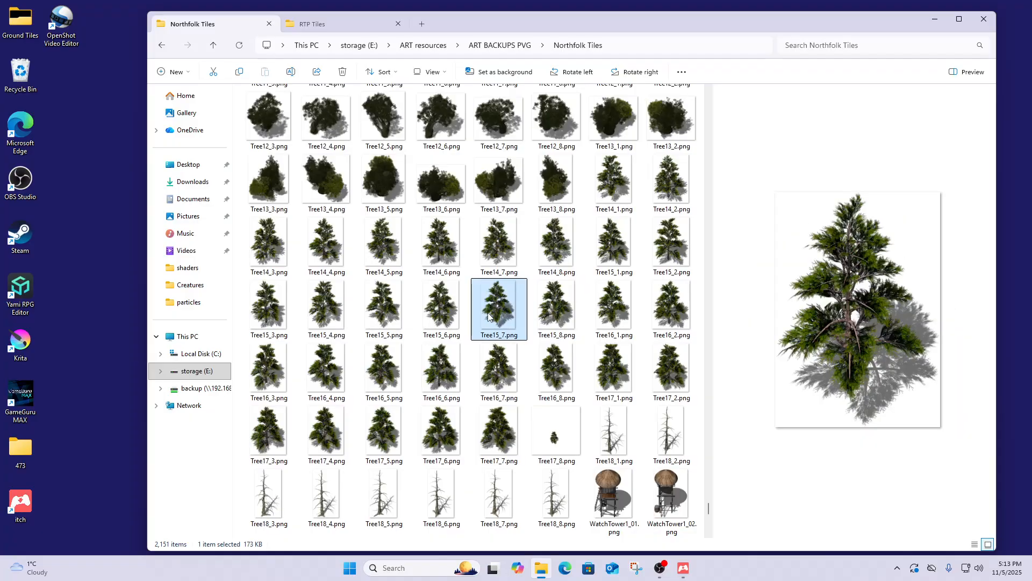
click(605, 379)
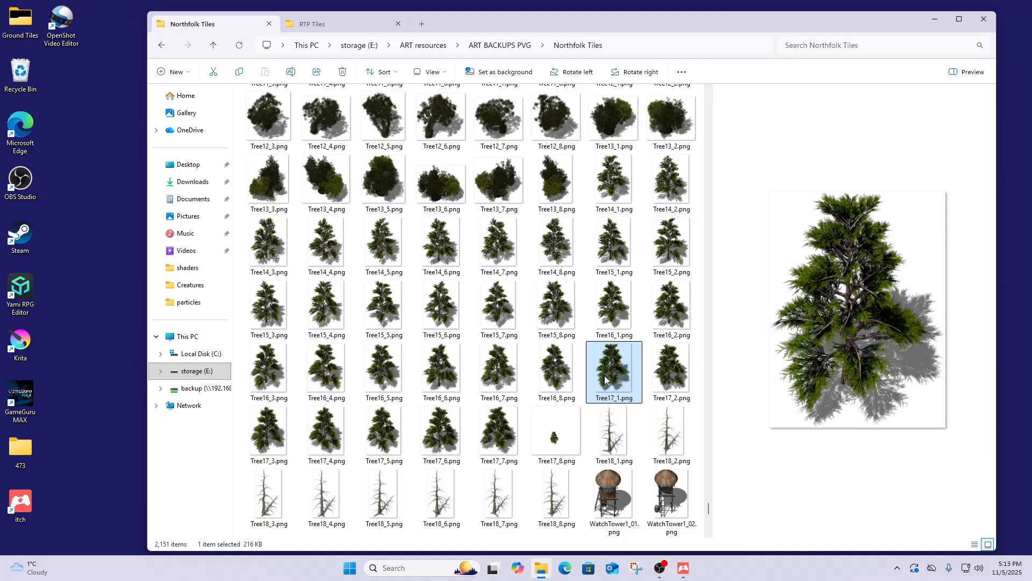
click(329, 380)
click(322, 420)
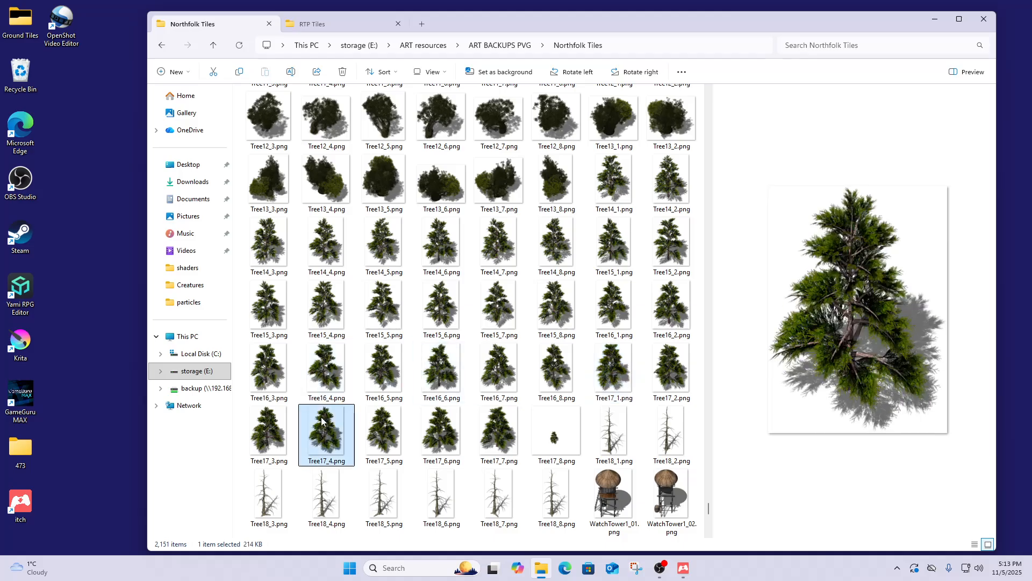
click(372, 429)
click(444, 425)
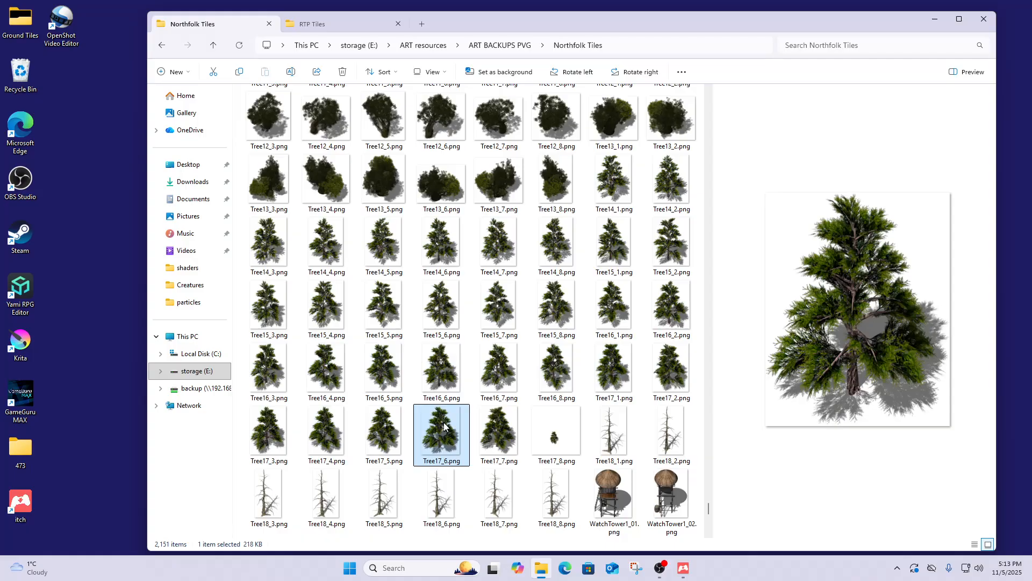
click(496, 433)
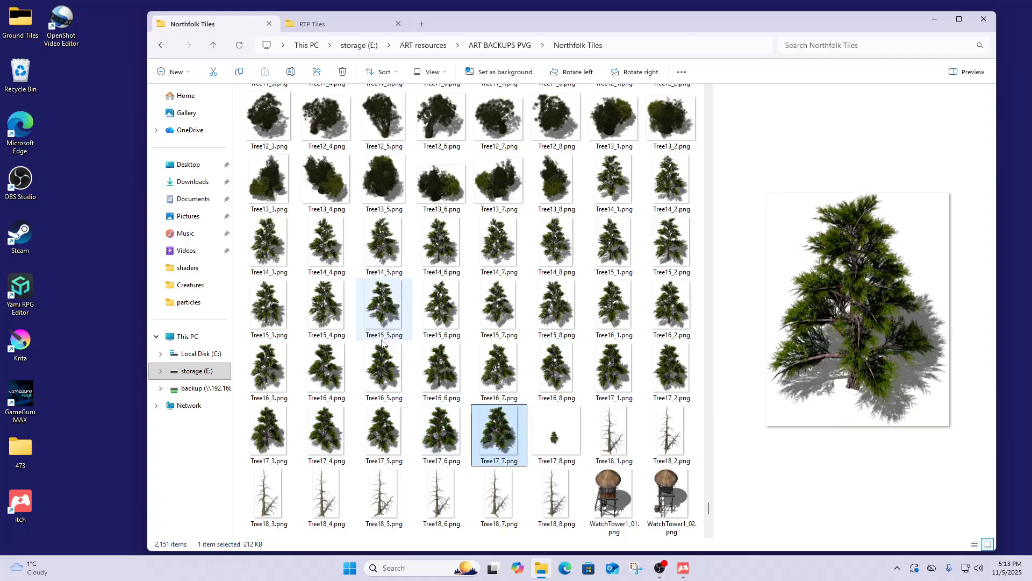
click(556, 183)
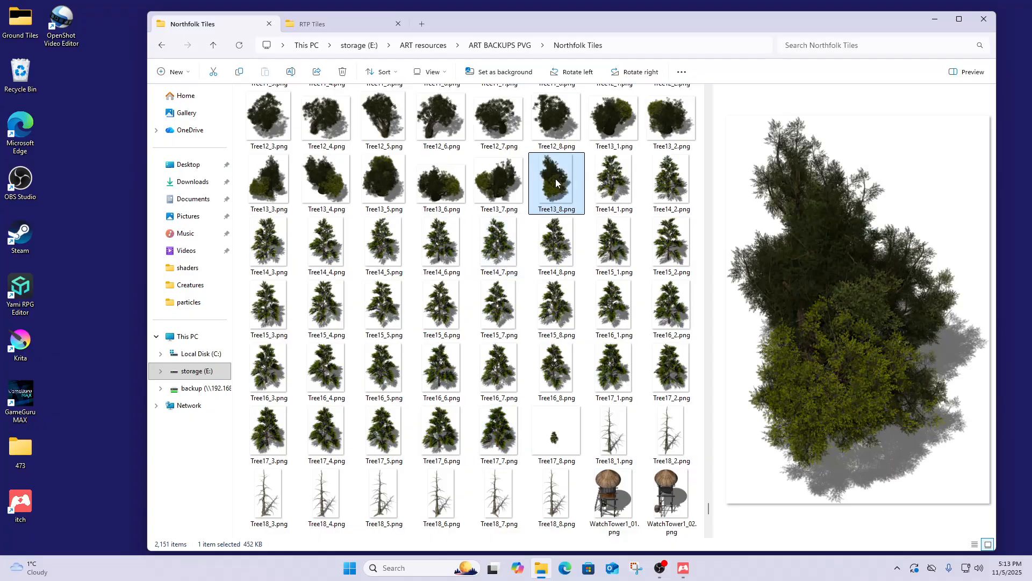
click(432, 190)
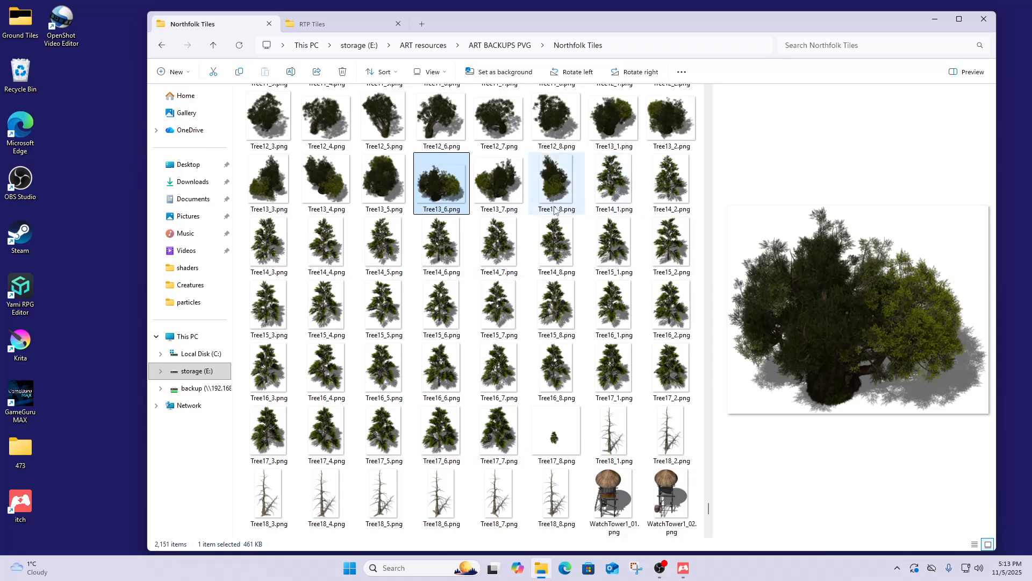
scroll(499, 314, down, 3)
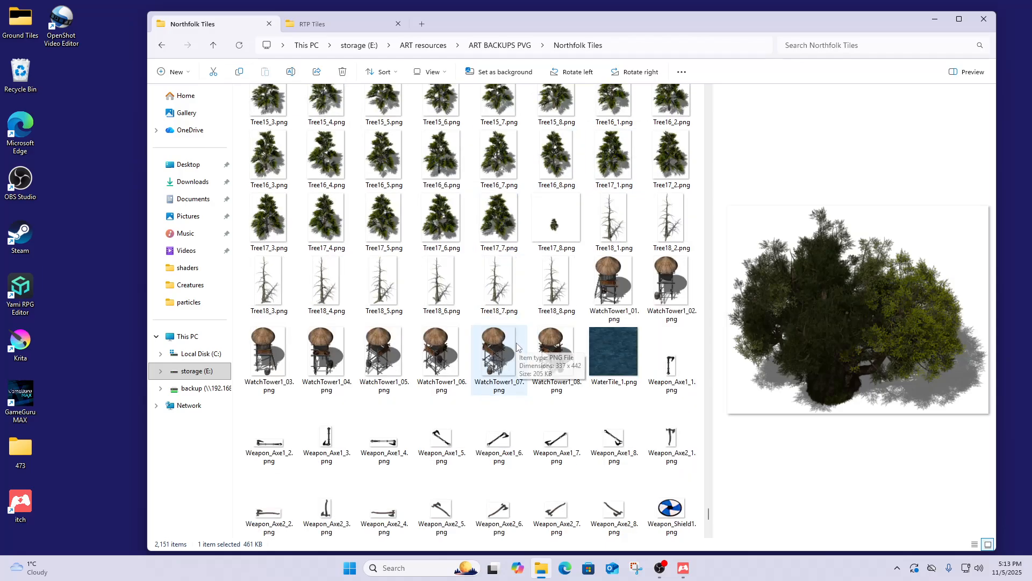
scroll(518, 347, up, 5)
- Select the 31 pine images from Tree14_1 through Tree17_7
click(613, 304)
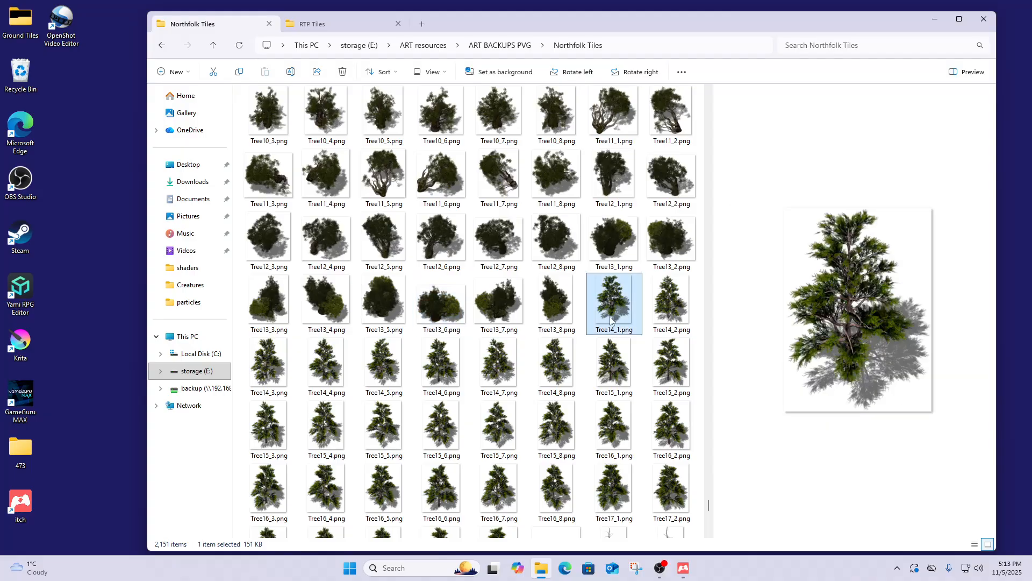
scroll(594, 339, down, 3)
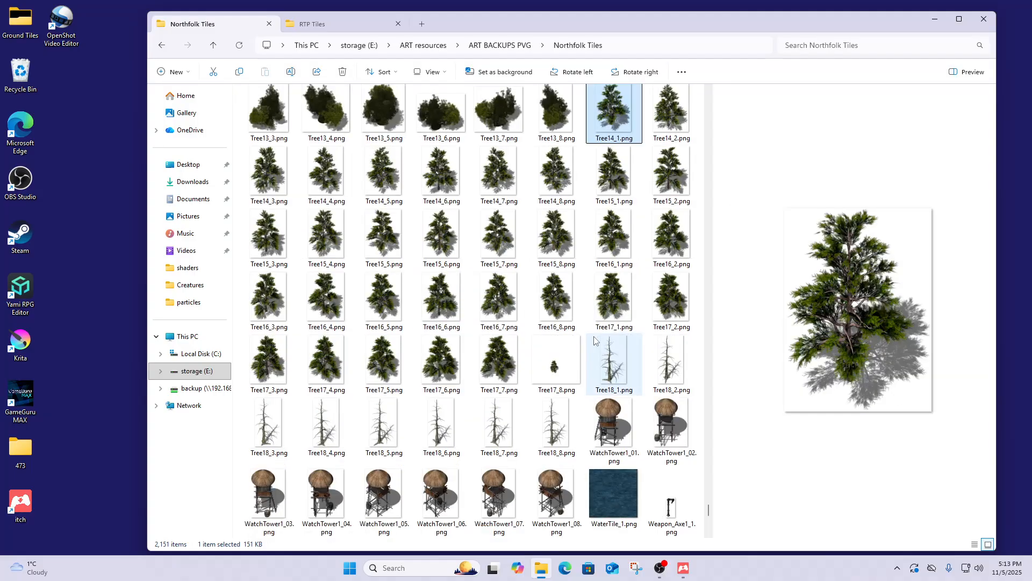
shift+click(500, 365)
- Copy the 31 pine images and create a new folder 'north trees_1' in RTP Tiles
right_click(499, 364)
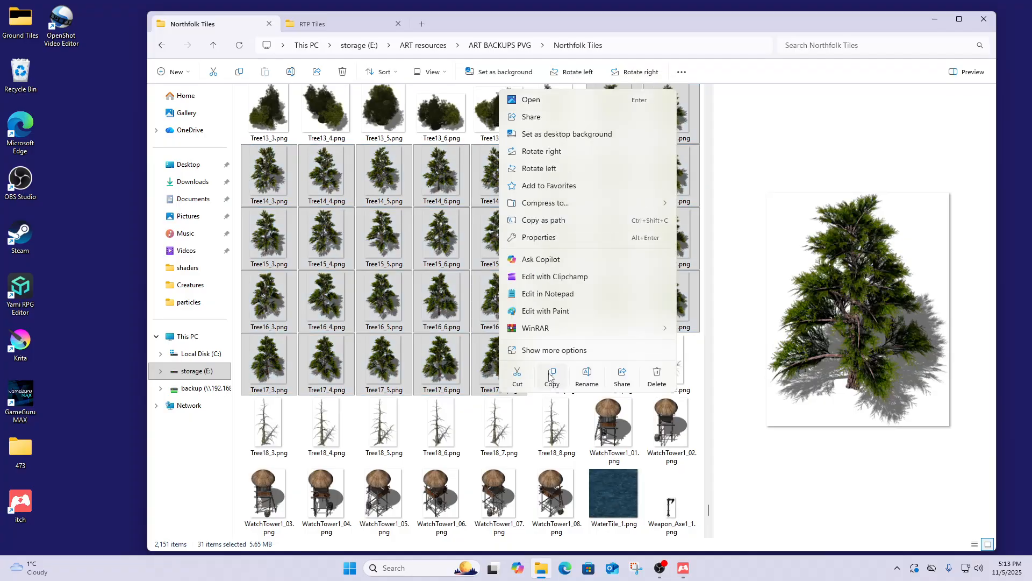
click(551, 375)
click(335, 27)
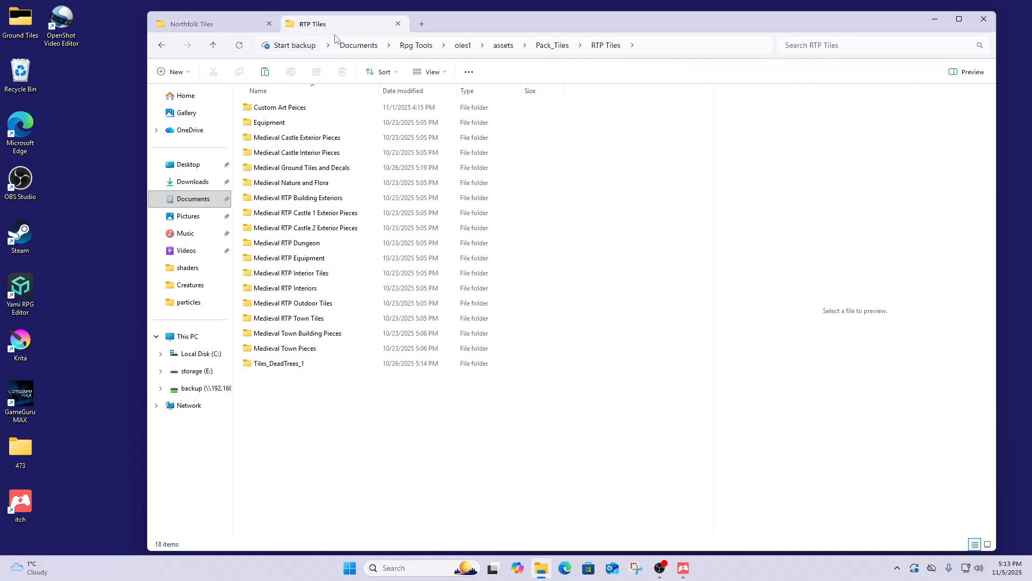
right_click(274, 385)
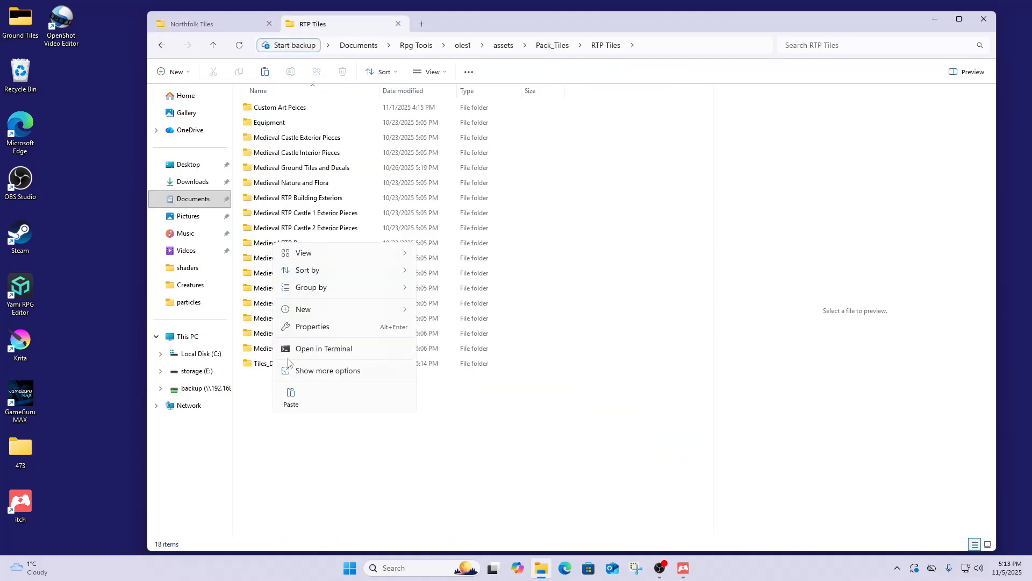
mouse_move(300, 310)
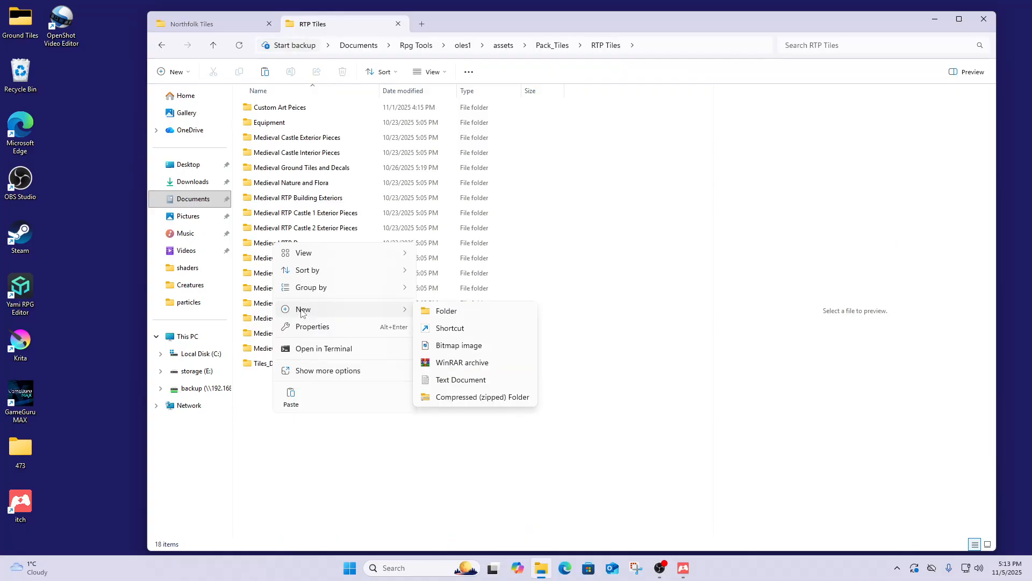
click(447, 311)
text(north trees)
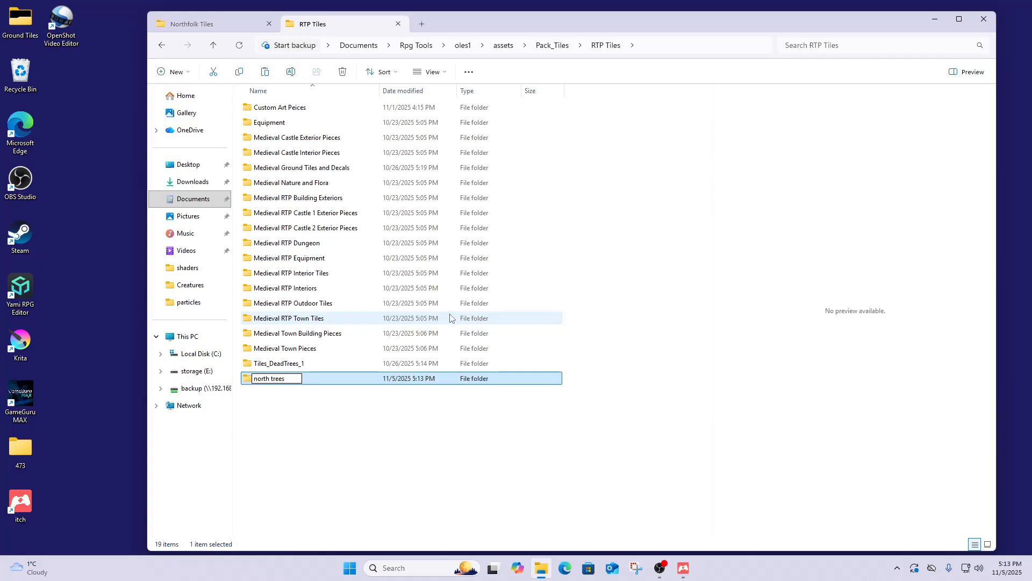
key(Return)
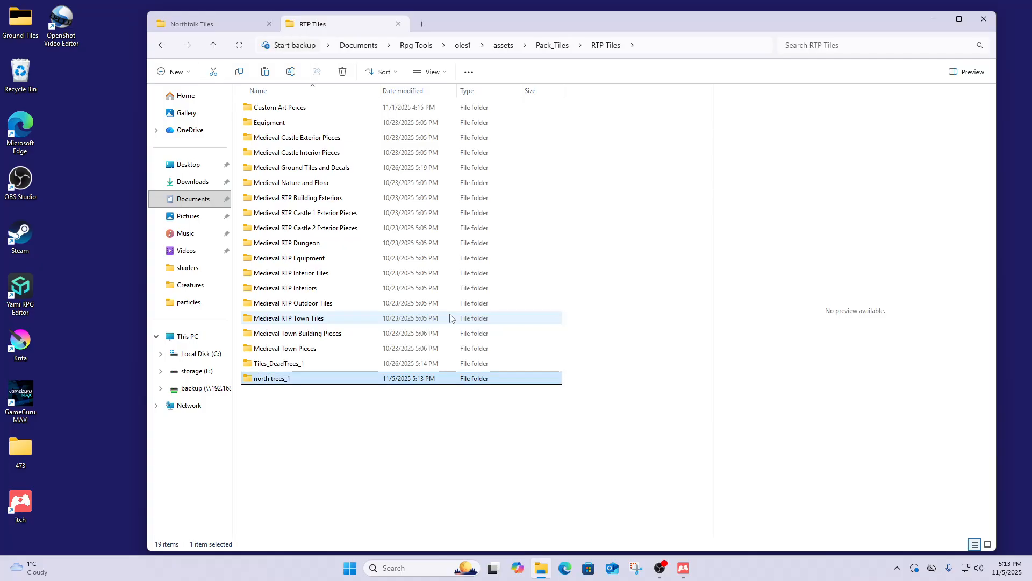
- Paste the pine images into north trees_1 and close File Explorer
double_click(260, 379)
right_click(293, 371)
click(305, 387)
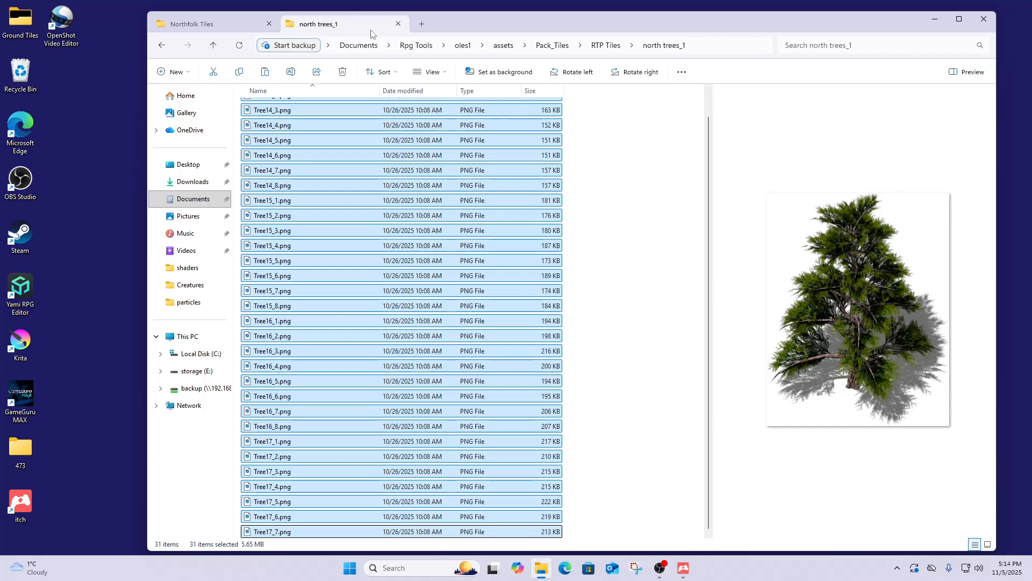
click(399, 26)
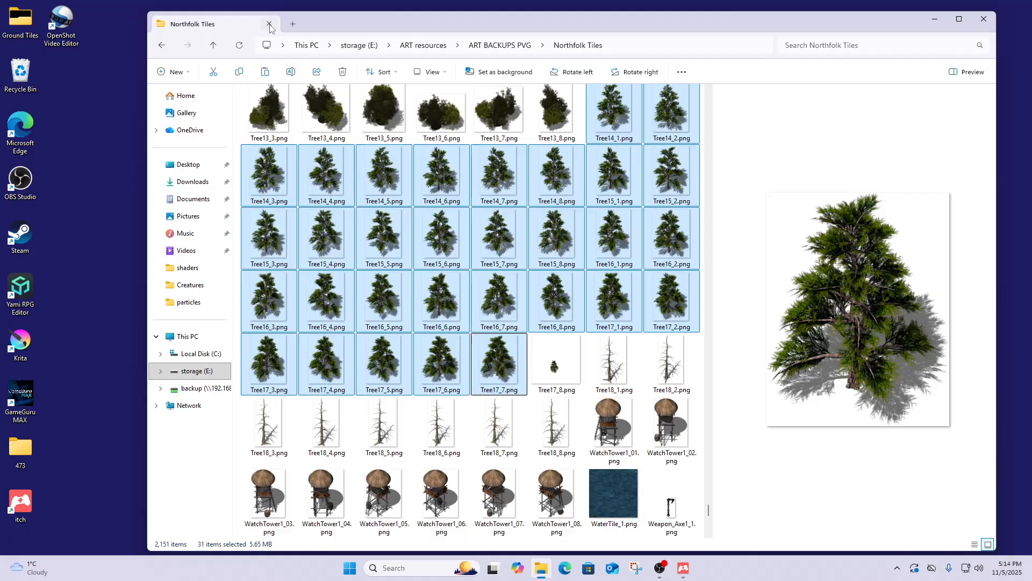
click(269, 25)
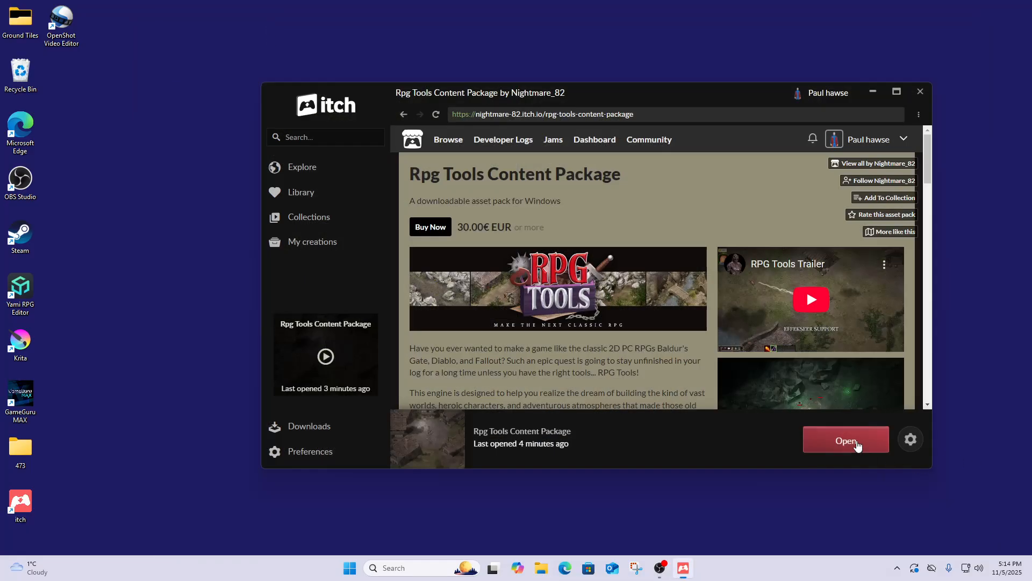
- Launch RpgTools.exe, not Game.exe, from the Rpg Tools Content Package in itch
click(855, 442)
mouse_move(461, 129)
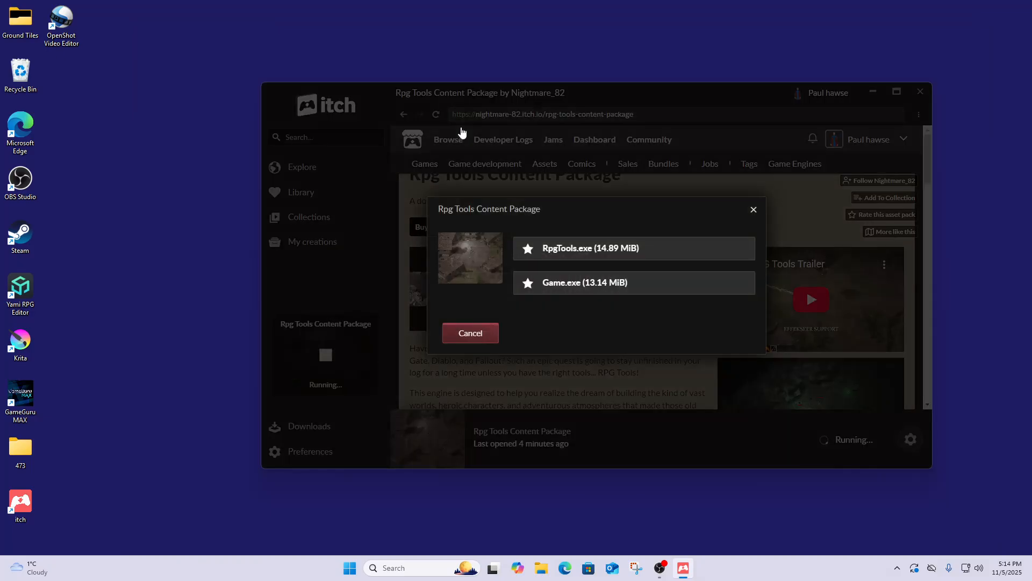
click(574, 251)
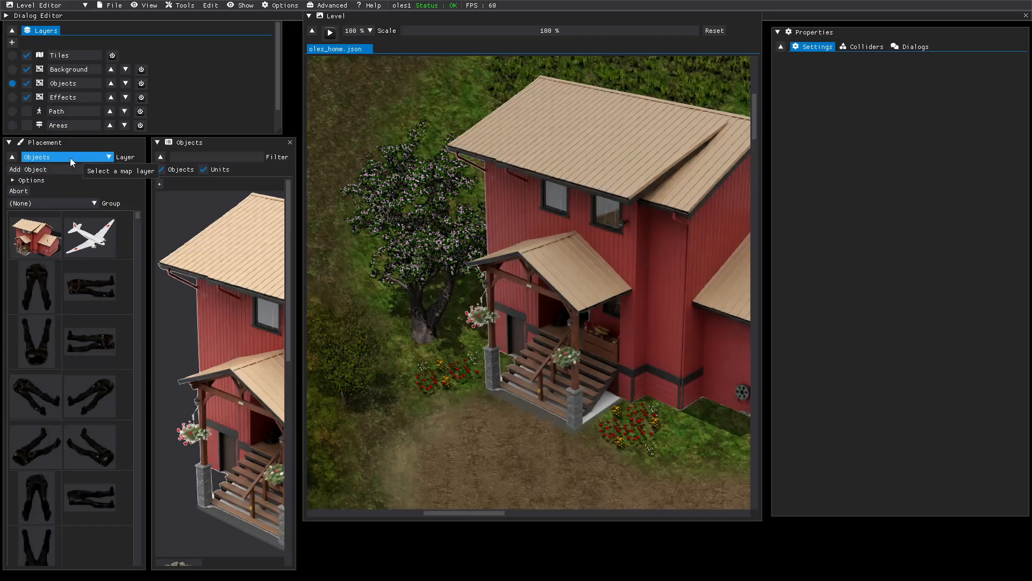
- Expand Placement Options, check the Directories list, and filter object images by 'tree'
click(26, 181)
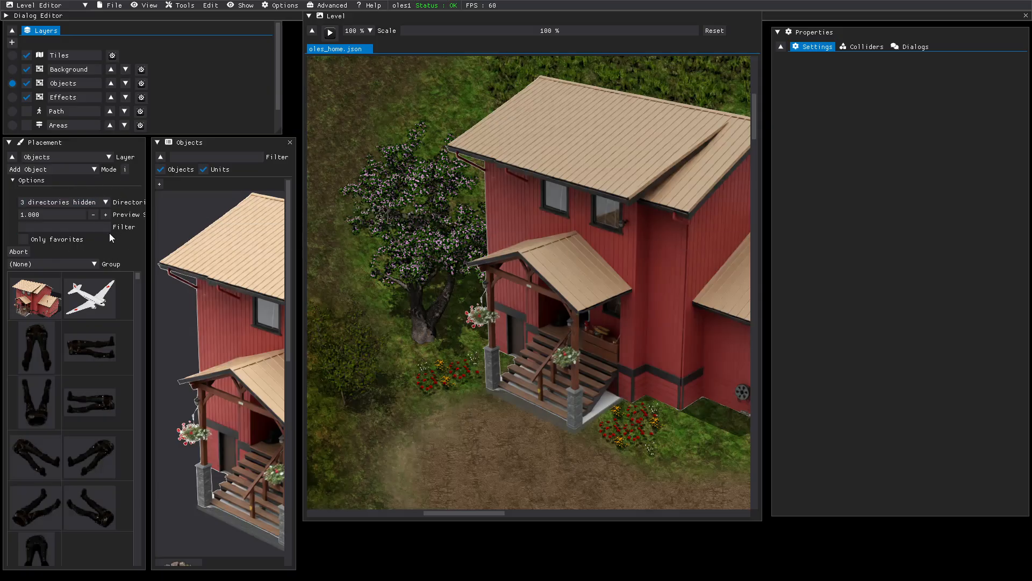
click(106, 203)
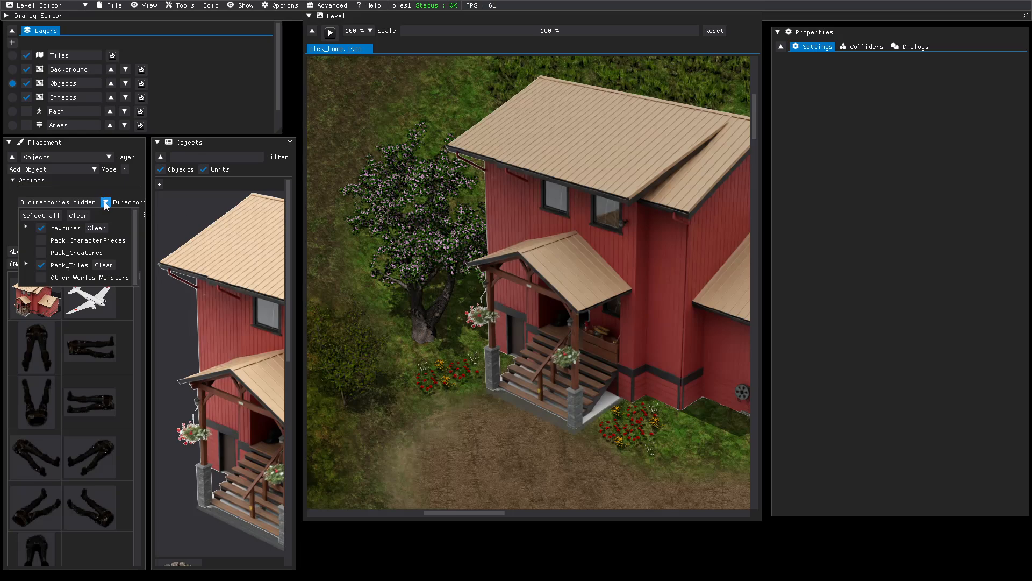
click(67, 188)
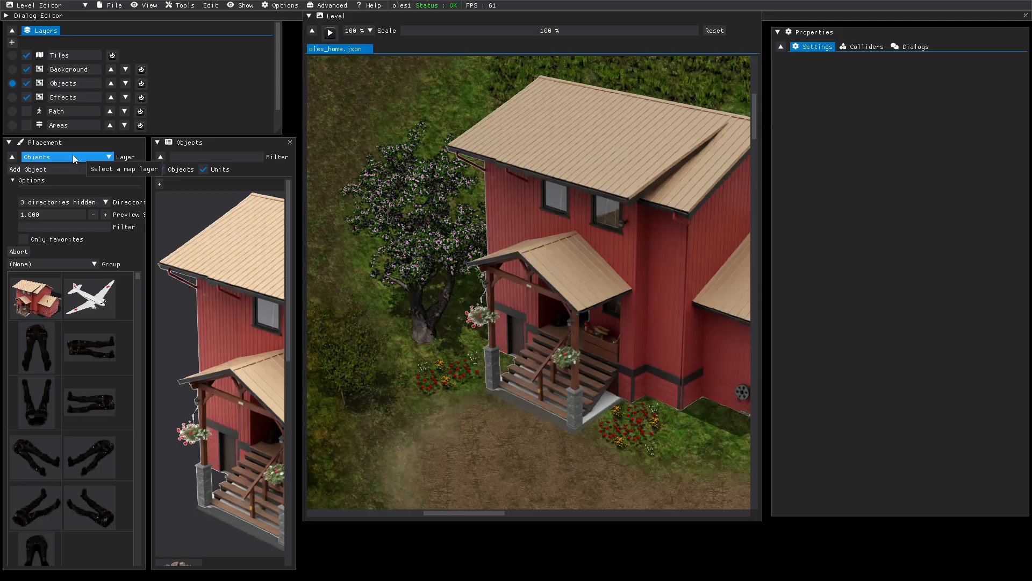
click(58, 228)
text(tree)
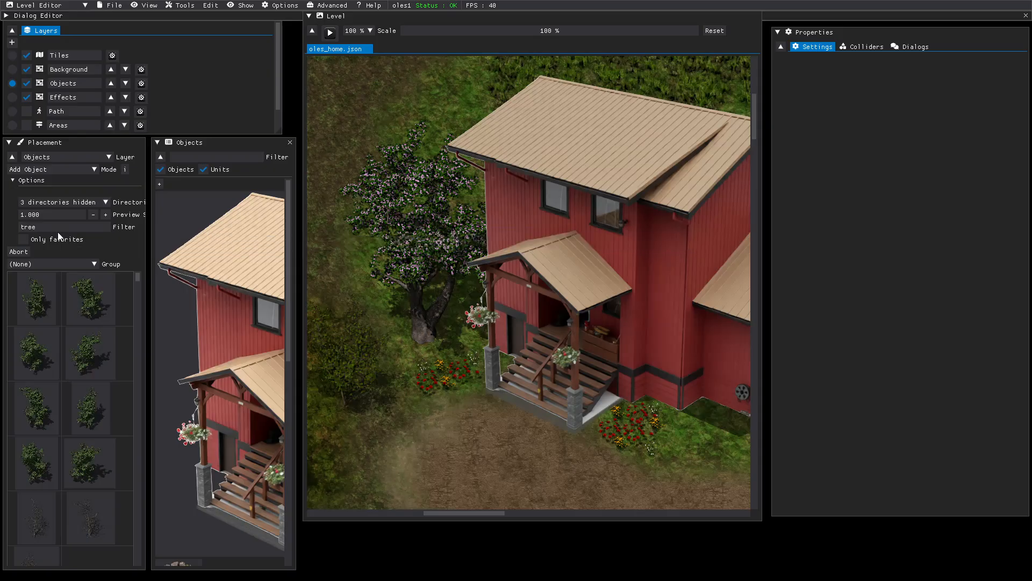
- Scroll the tree-filtered thumbnail grid down to the pine tree images
scroll(65, 333, down, 1)
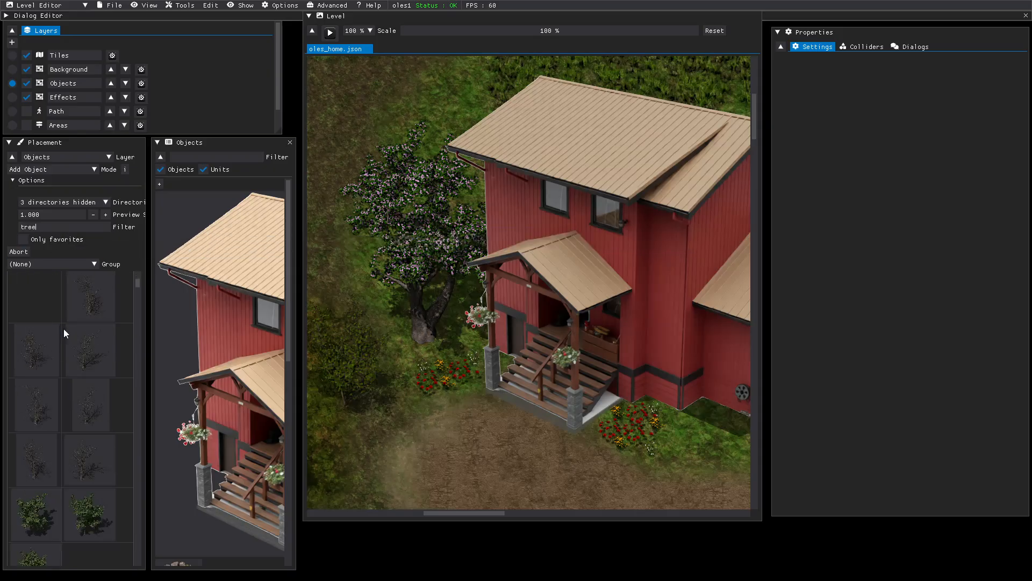
scroll(64, 328, down, 5)
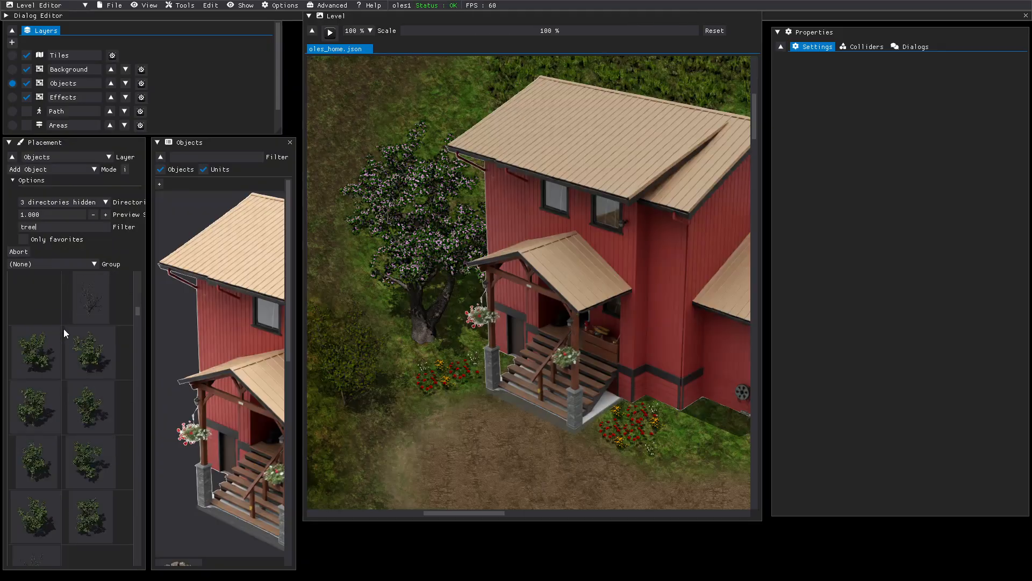
scroll(64, 329, down, 5)
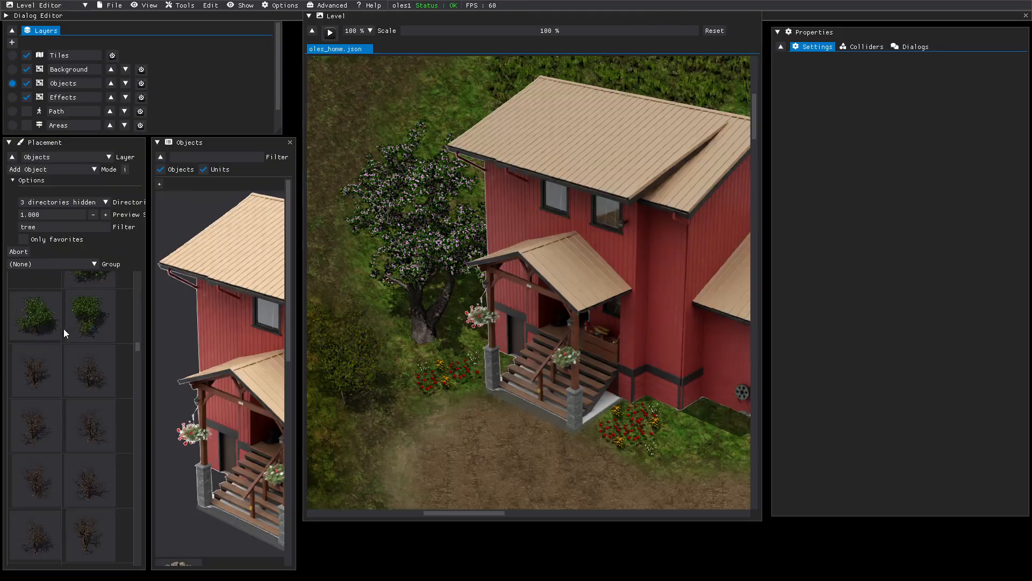
scroll(63, 328, down, 6)
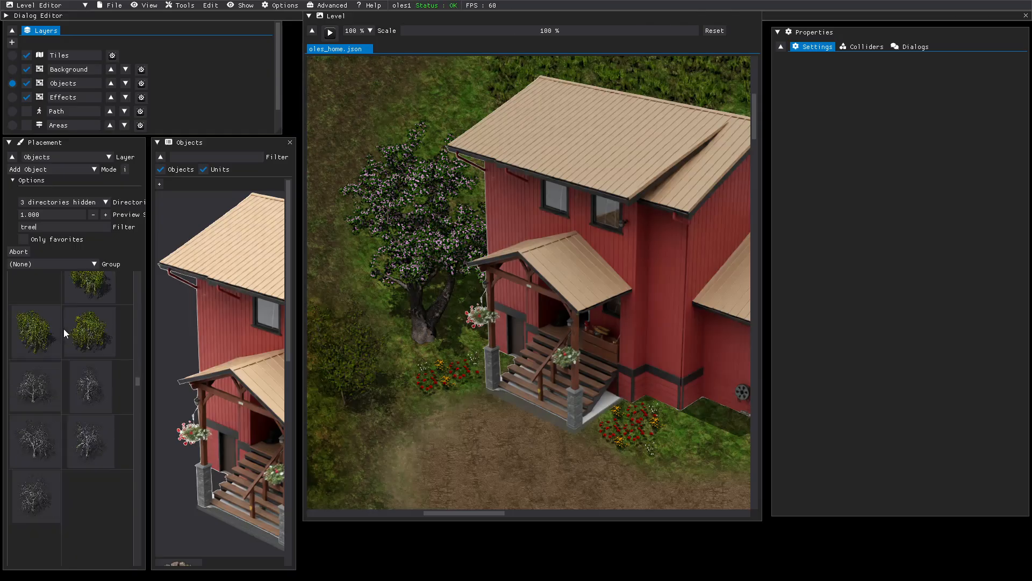
scroll(63, 328, down, 6)
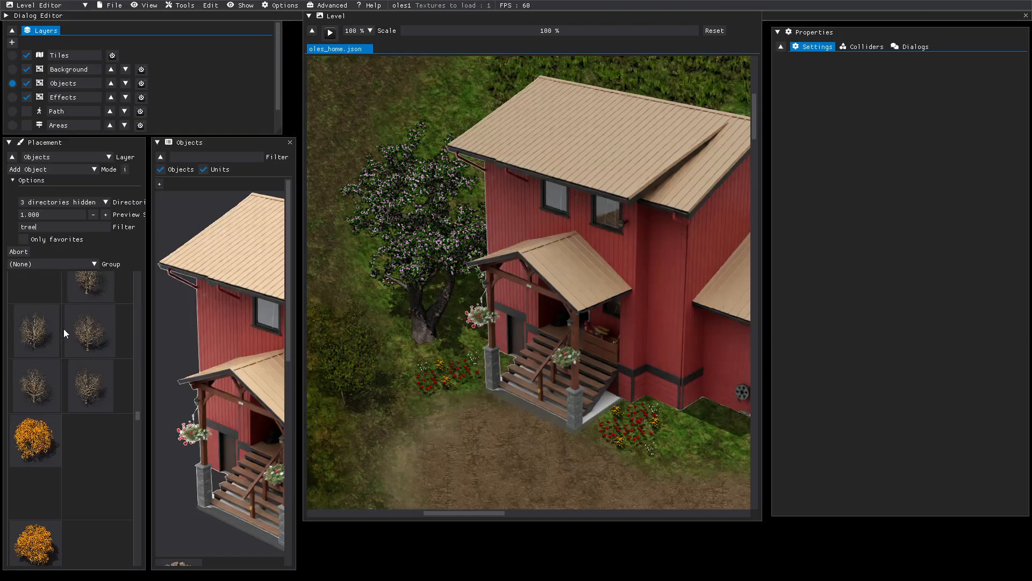
scroll(63, 329, down, 6)
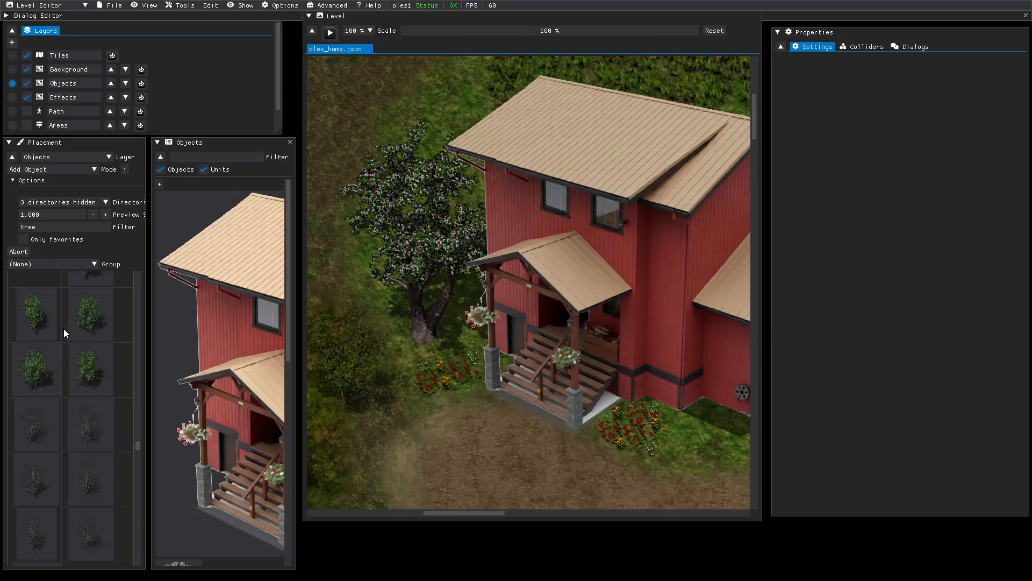
scroll(63, 328, down, 6)
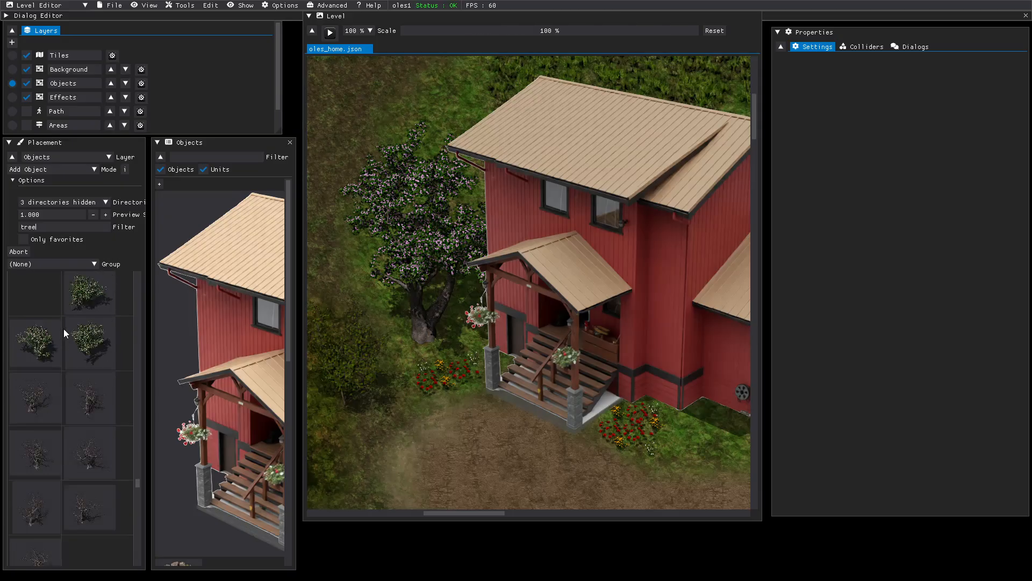
scroll(64, 328, down, 2)
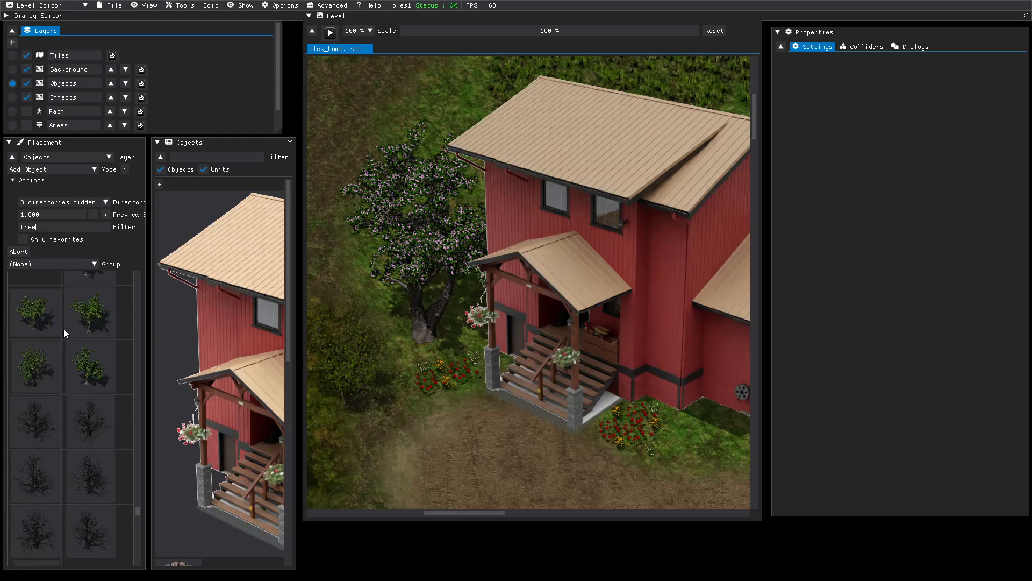
scroll(63, 328, down, 5)
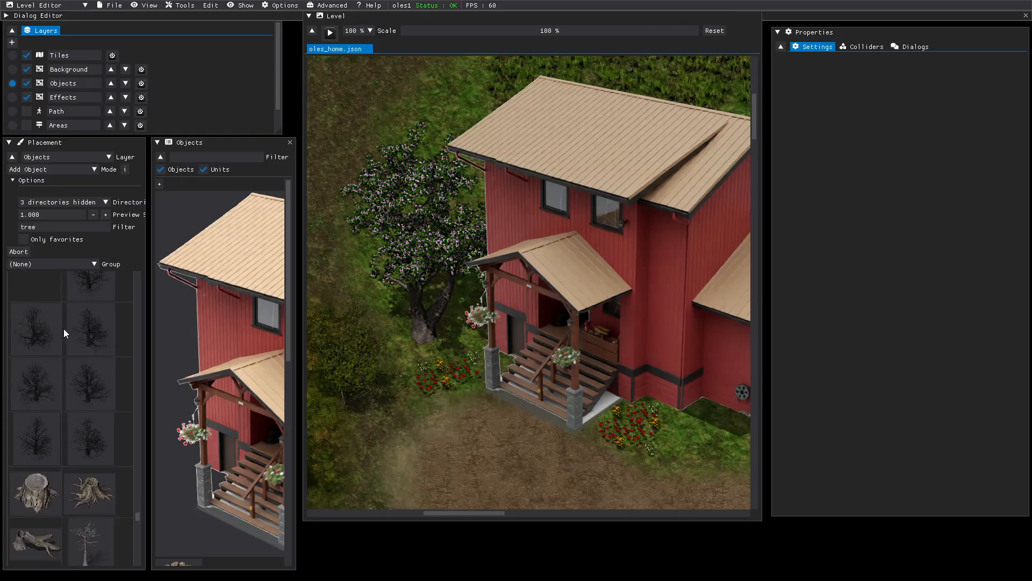
scroll(63, 328, down, 15)
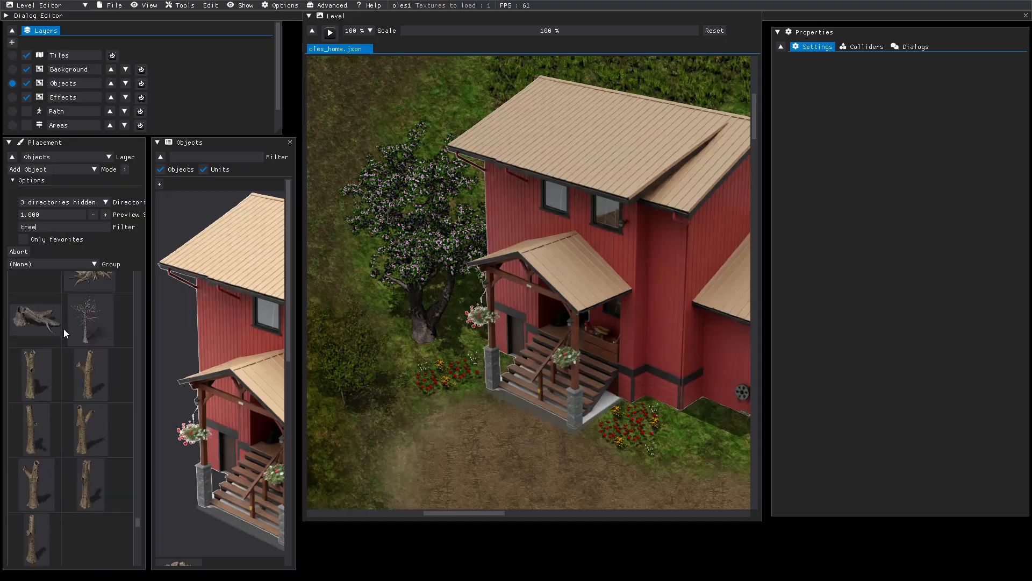
scroll(63, 328, down, 6)
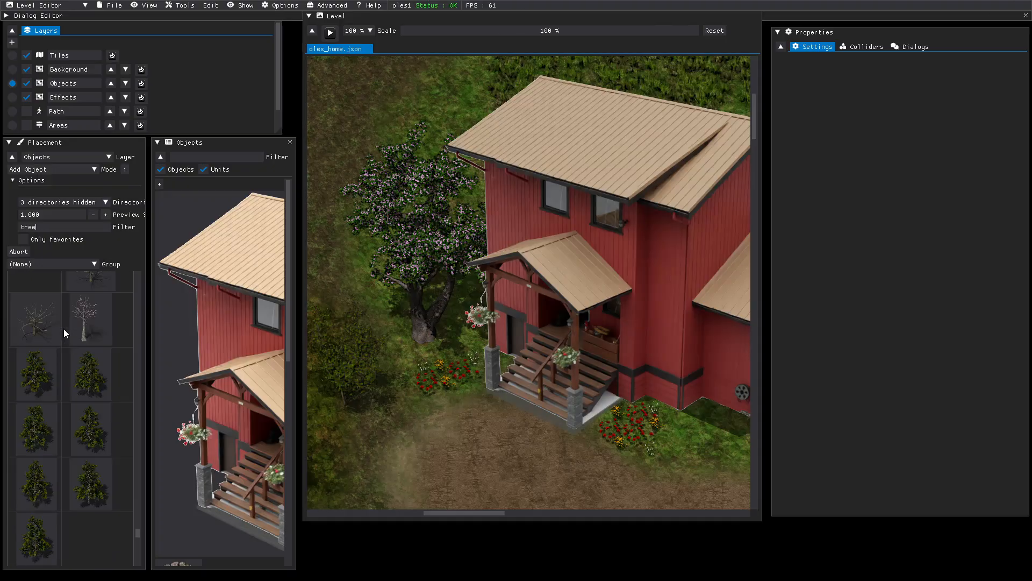
- Select the Tree14_1 pine and place one at the grass edge above the house
click(39, 376)
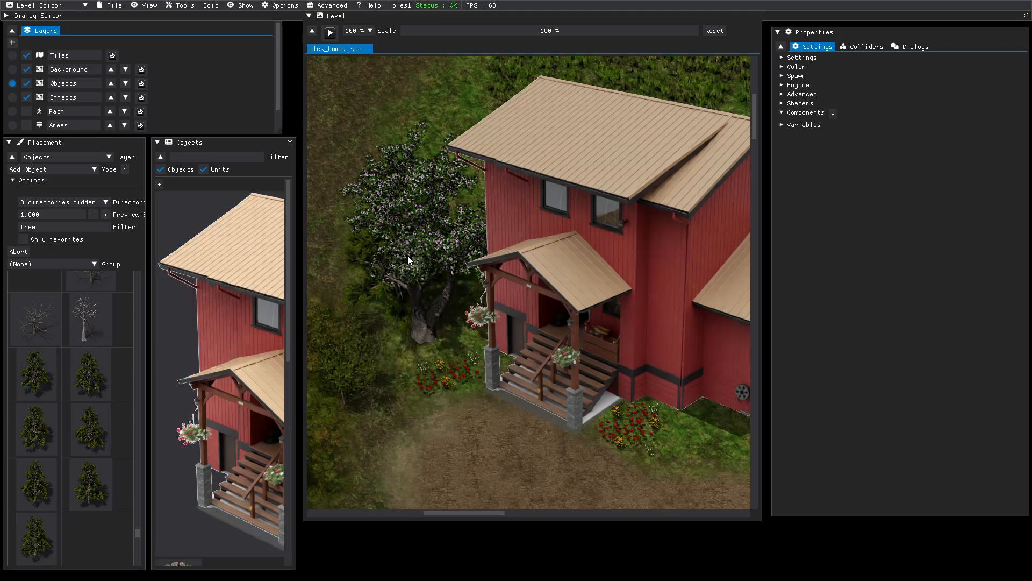
middle_drag(407, 256, 419, 516)
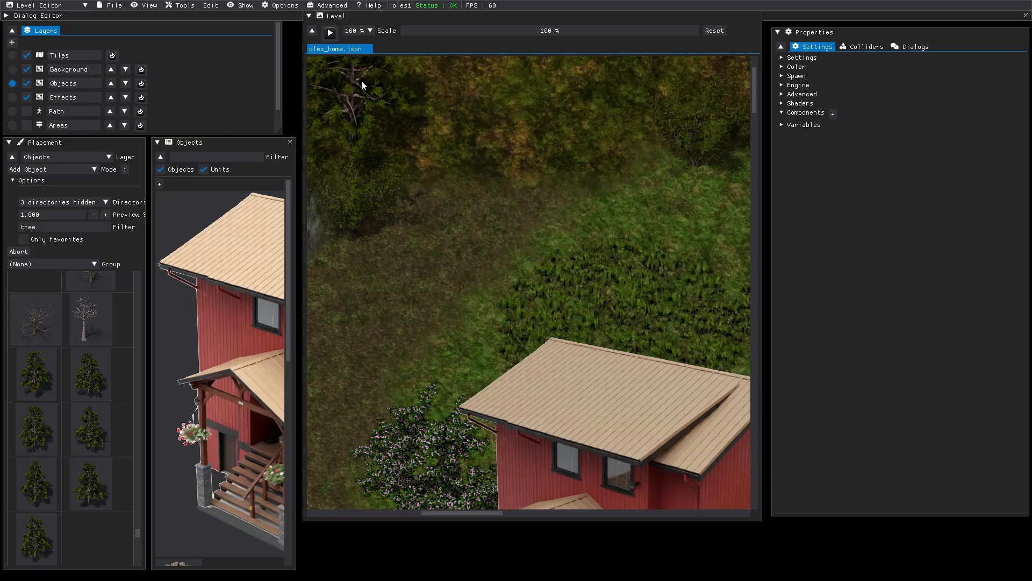
middle_drag(361, 80, 531, 125)
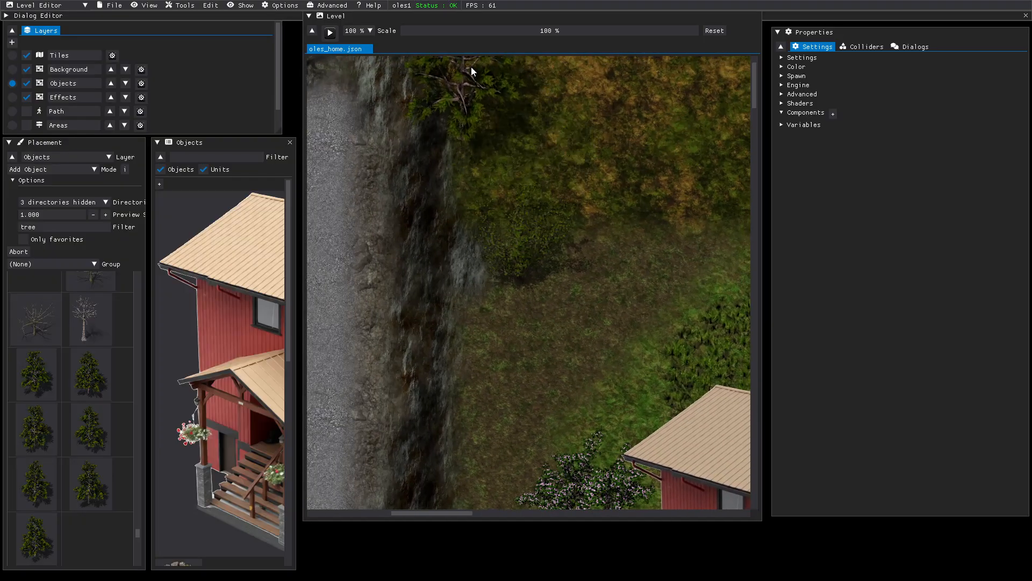
click(510, 104)
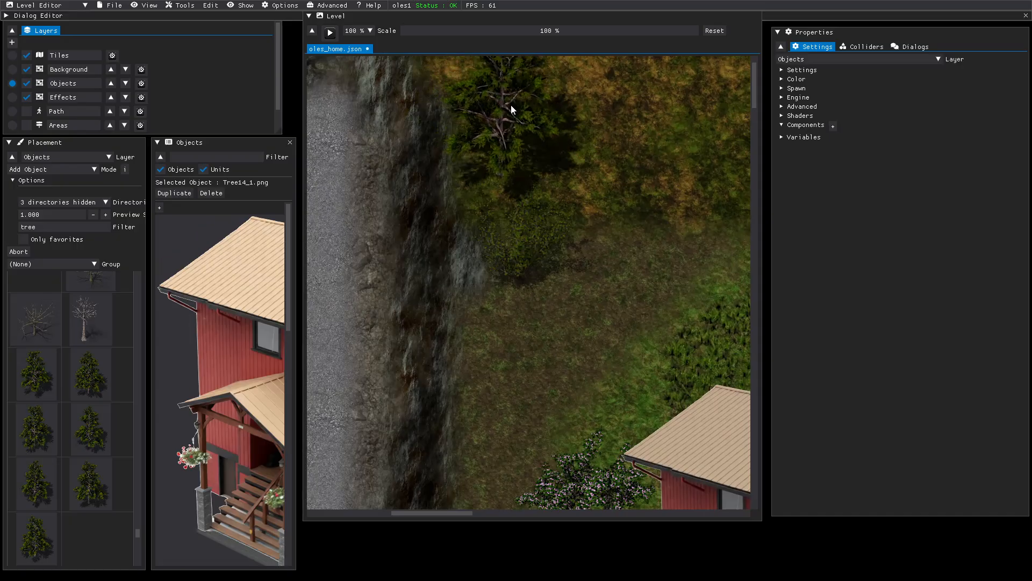
- Place another pine in the open grass north of the house, near the rocky road
middle_drag(576, 164, 272, 253)
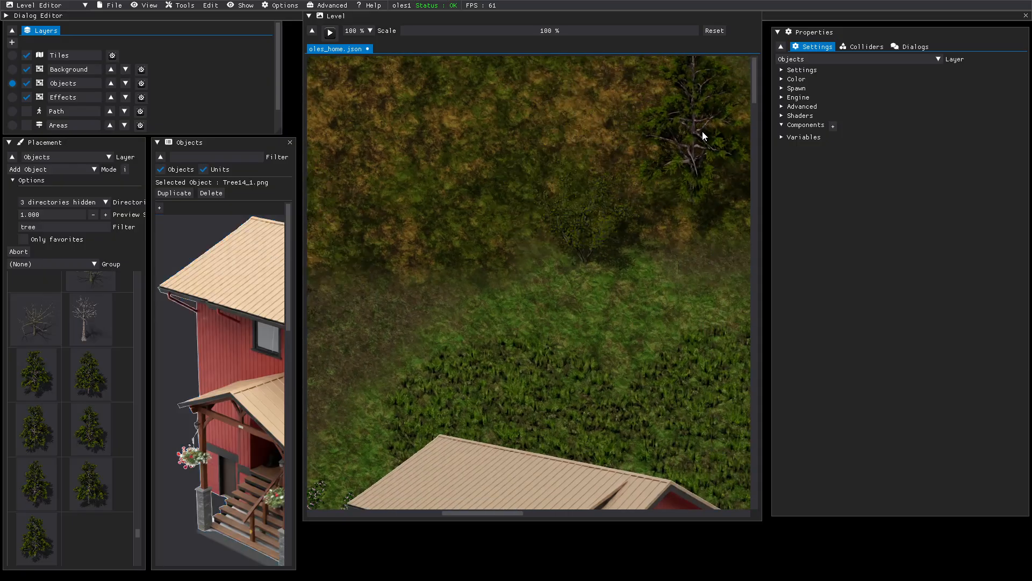
middle_drag(683, 241, 286, 302)
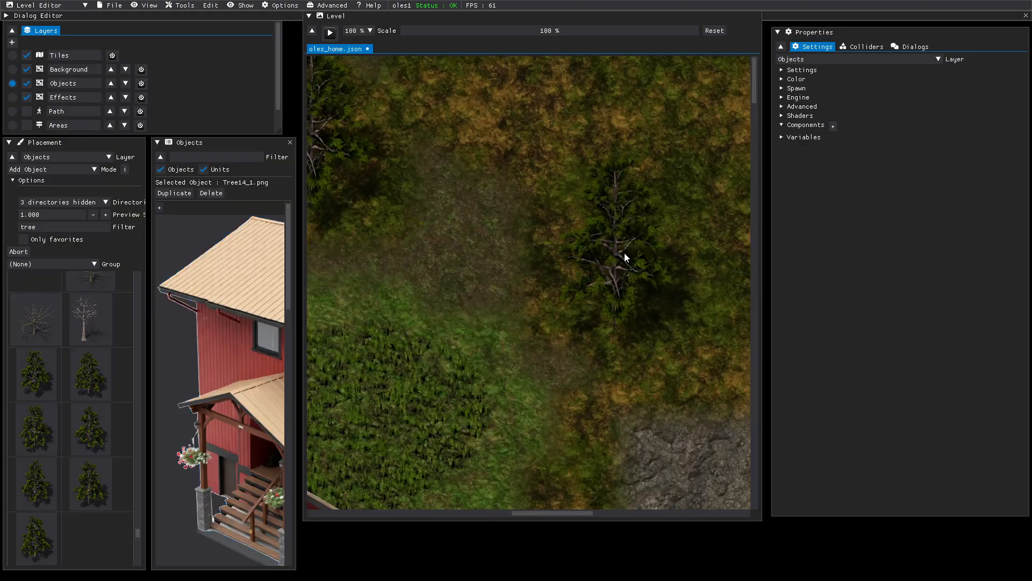
click(605, 246)
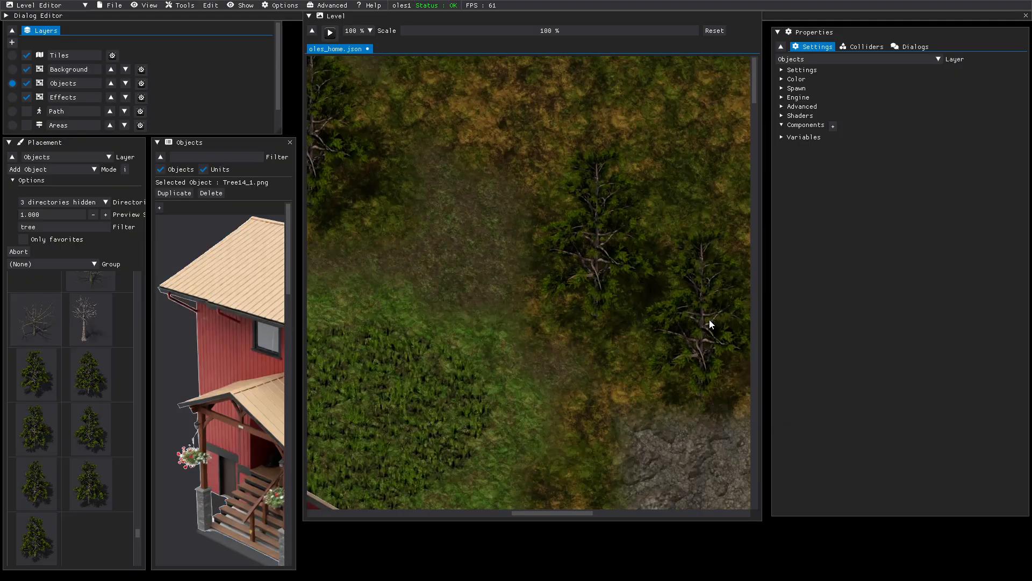
middle_drag(671, 337, 631, 46)
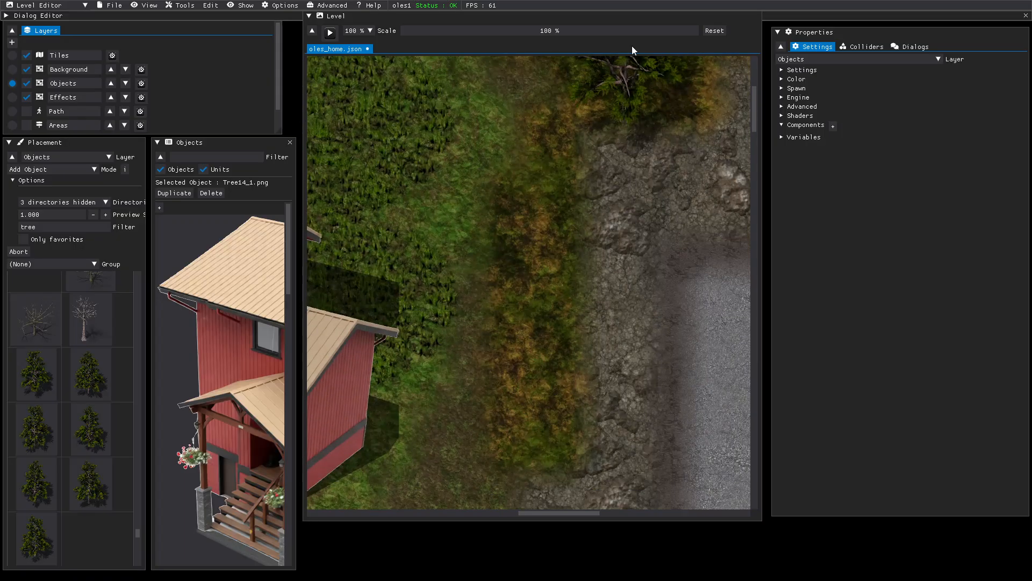
middle_drag(660, 127, 282, 201)
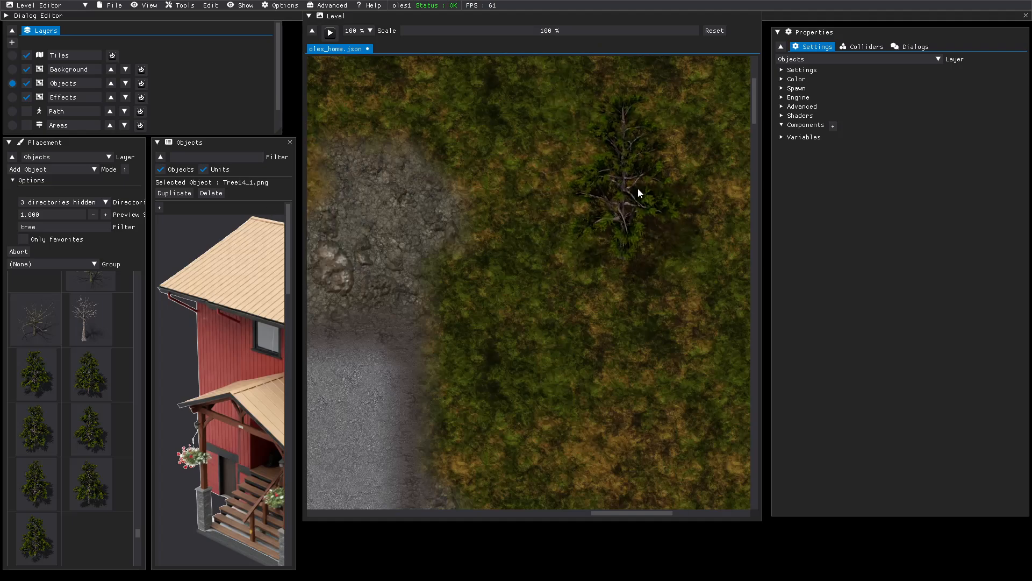
middle_drag(569, 427, 566, 190)
drag(615, 30, 589, 31)
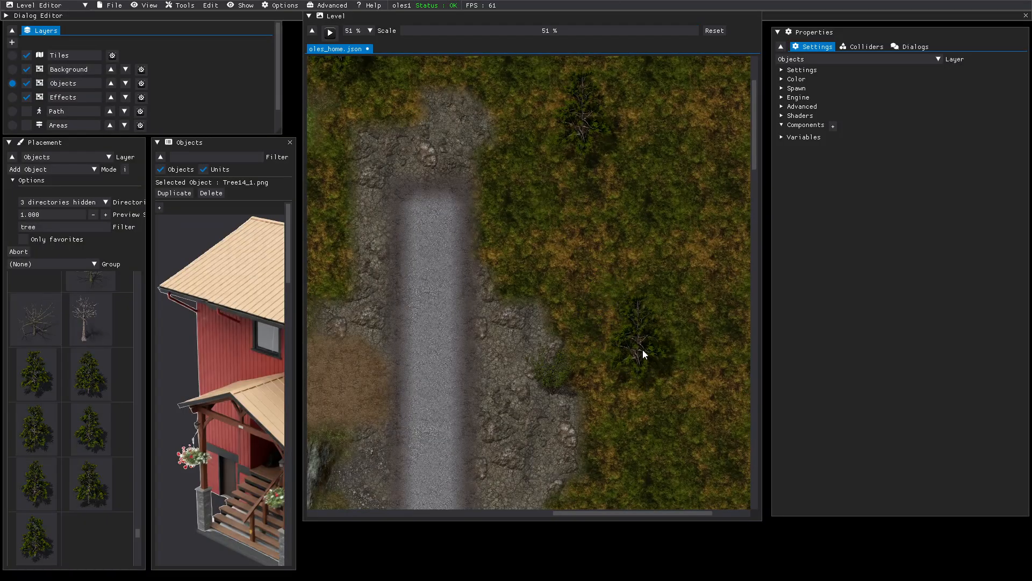
- Place pine trees in the grass east of the road and beside it
click(651, 363)
middle_drag(676, 437, 451, 186)
scroll(650, 456, down, 5)
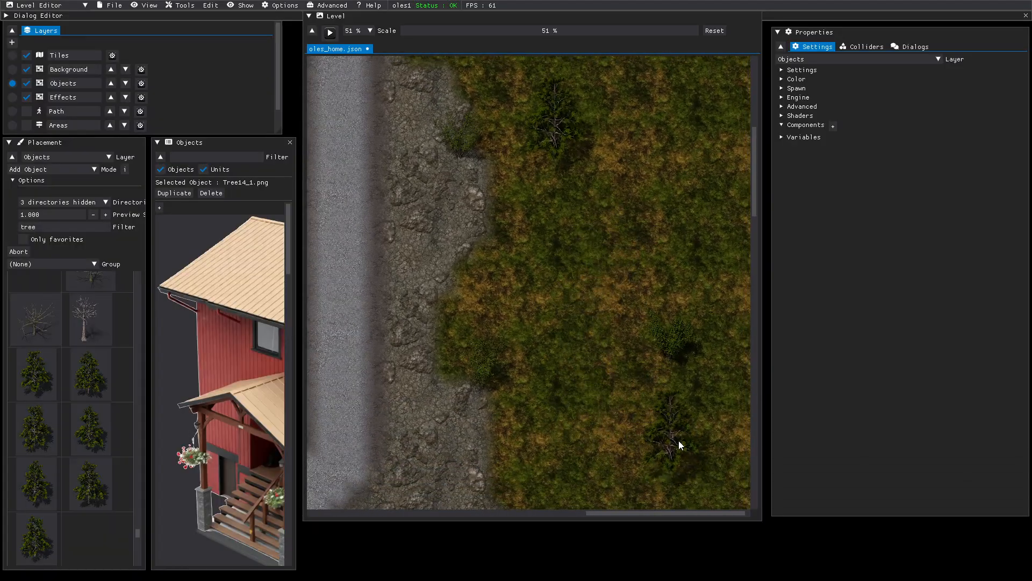
click(688, 448)
scroll(606, 402, down, 1)
scroll(606, 402, down, 6)
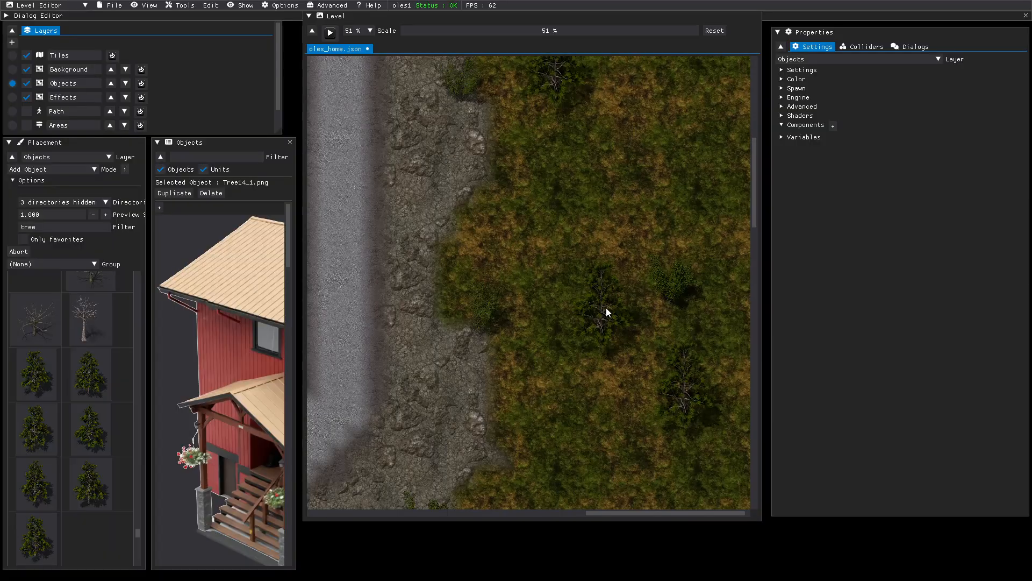
scroll(569, 377, down, 6)
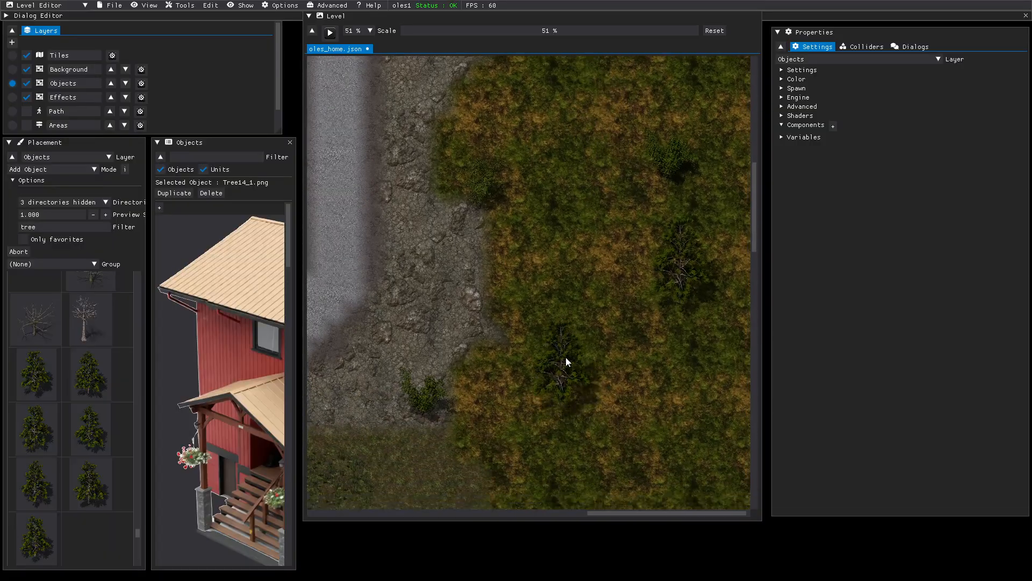
- Place pines at the clearing's edge, above and beside the paved slab
click(563, 302)
scroll(669, 328, down, 5)
scroll(672, 134, down, 2)
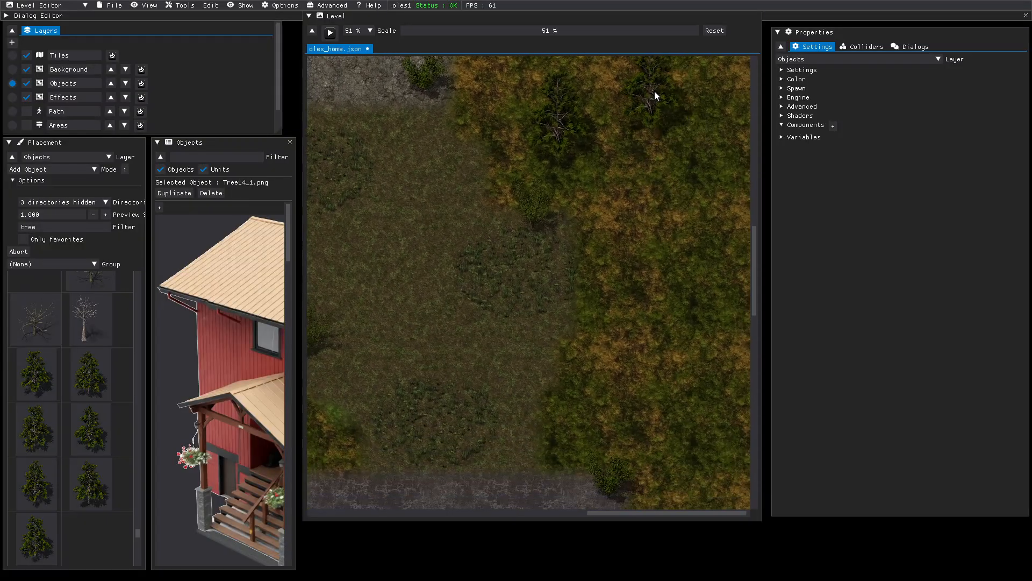
click(723, 402)
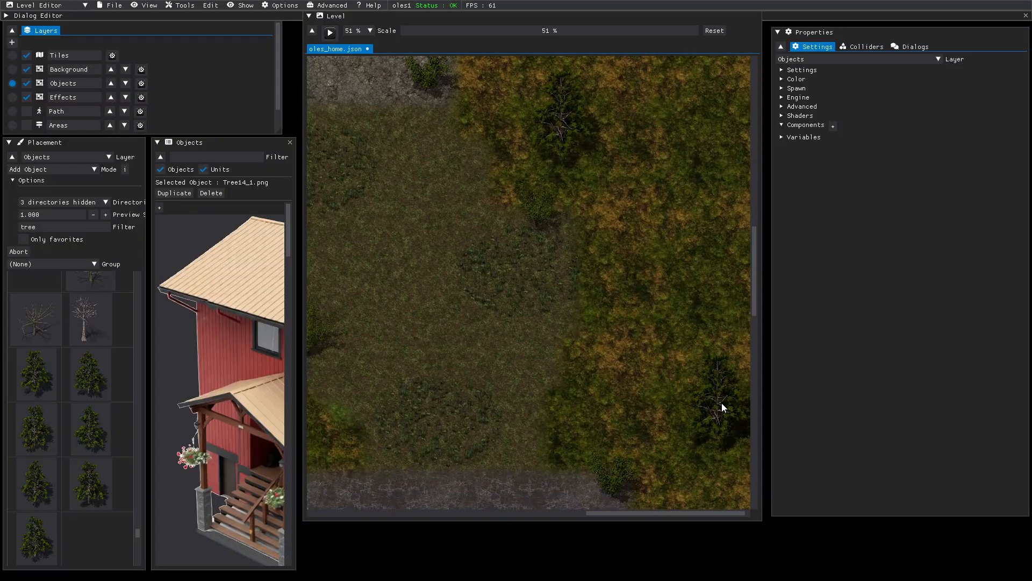
scroll(669, 380, down, 5)
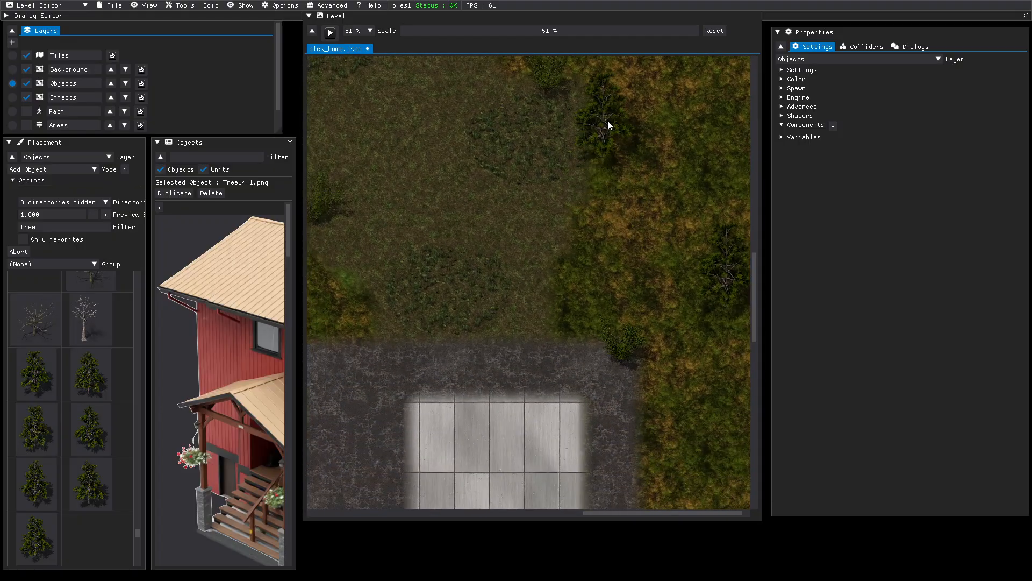
click(608, 120)
scroll(669, 362, down, 6)
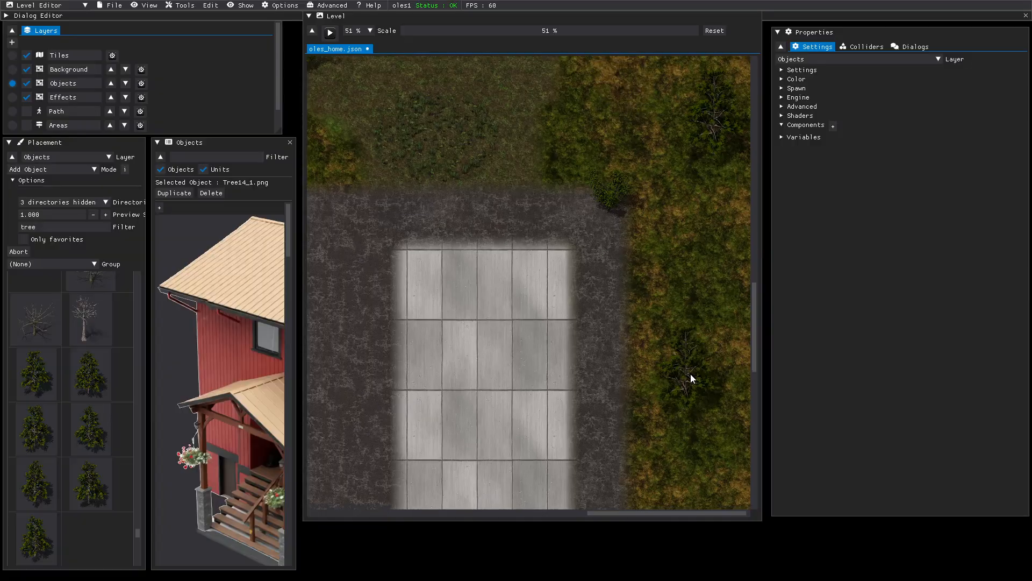
click(677, 437)
scroll(675, 247, down, 6)
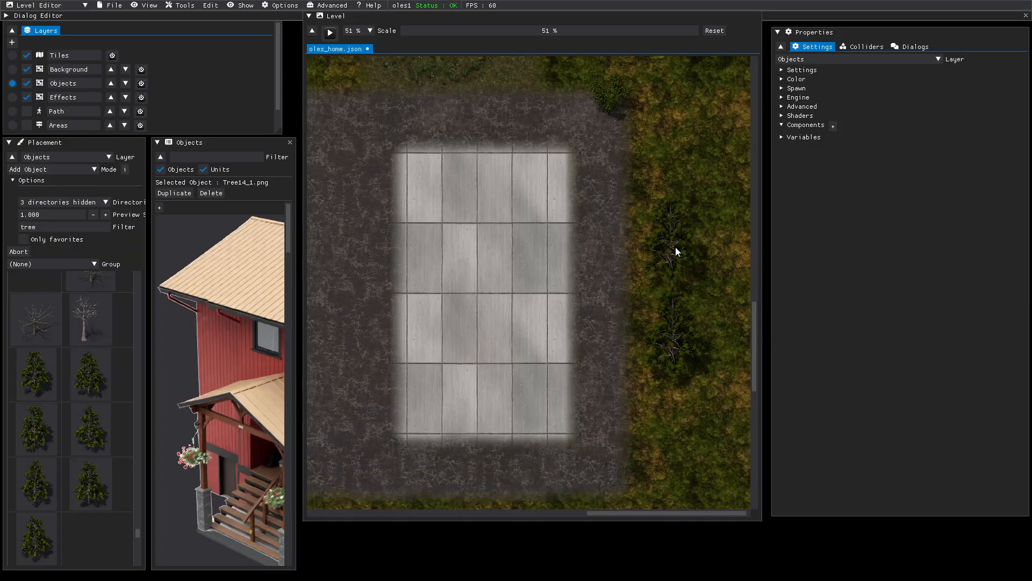
scroll(682, 304, down, 4)
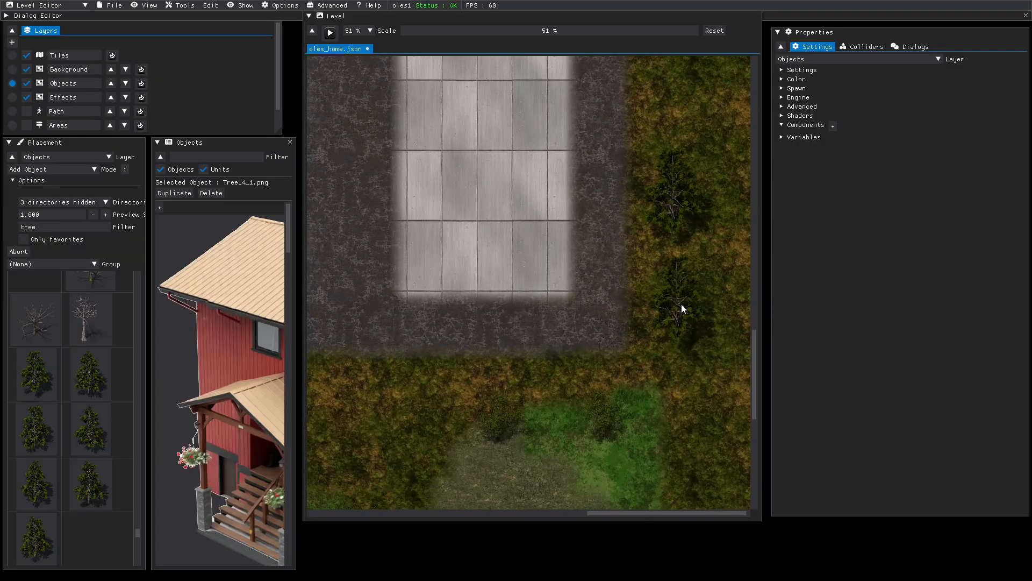
click(681, 401)
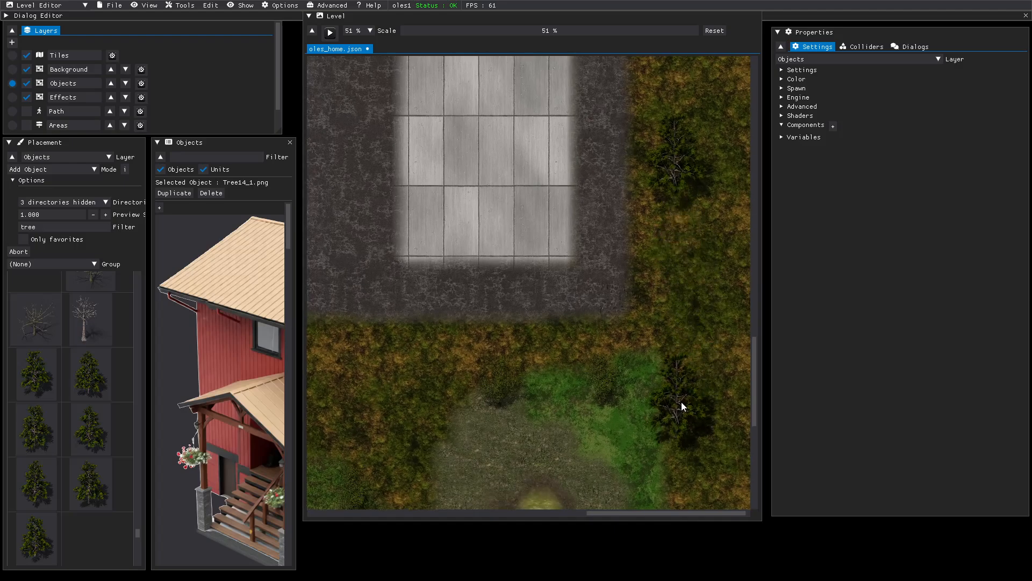
- Place pines in the lower-left and lower-right grass, ending with a Tree14_6 pine
scroll(699, 377, down, 4)
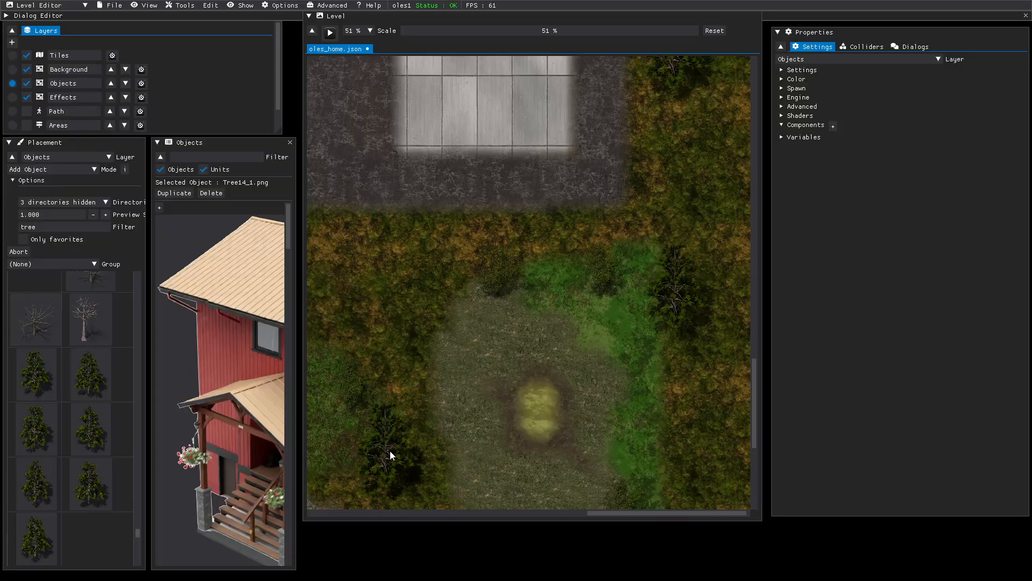
click(389, 451)
scroll(521, 427, down, 4)
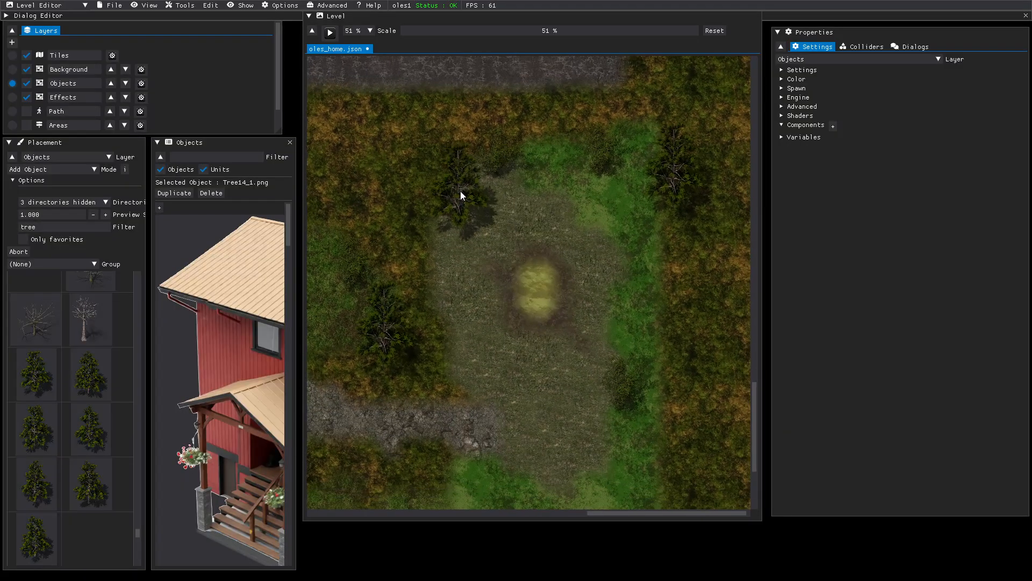
click(725, 443)
scroll(653, 382, down, 5)
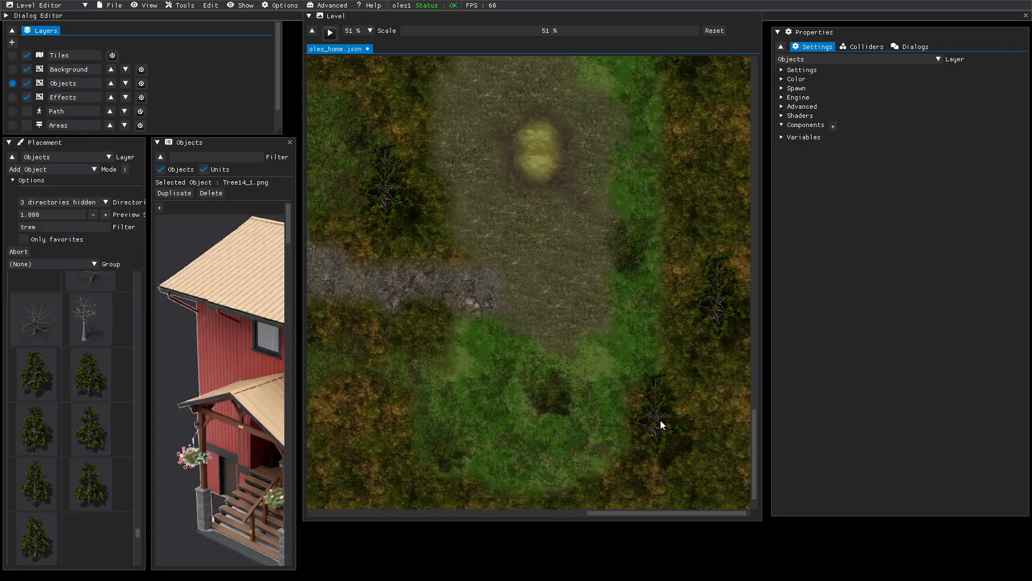
scroll(656, 295, down, 2)
click(696, 466)
middle_drag(340, 457, 579, 433)
click(330, 367)
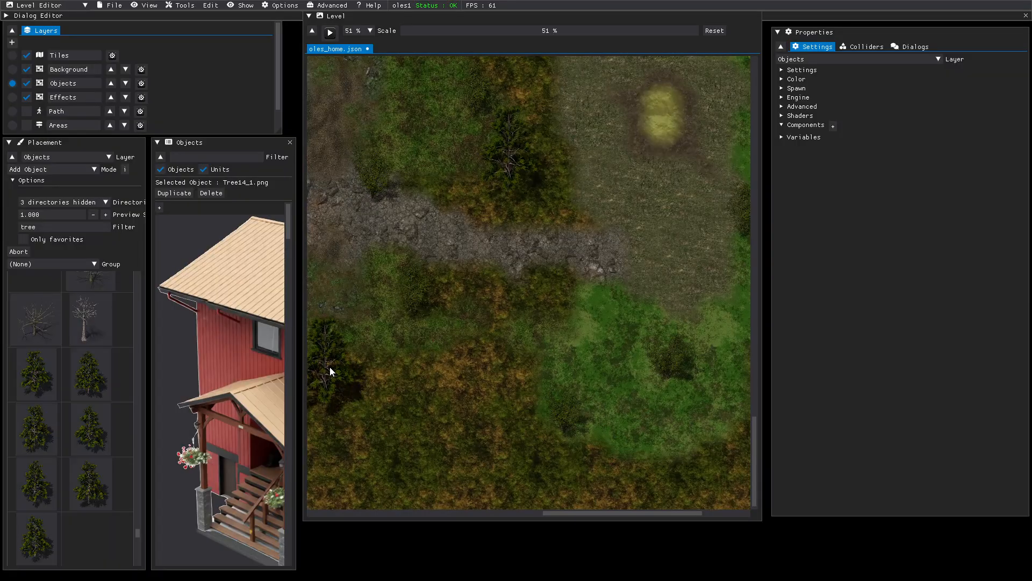
middle_drag(376, 427, 565, 391)
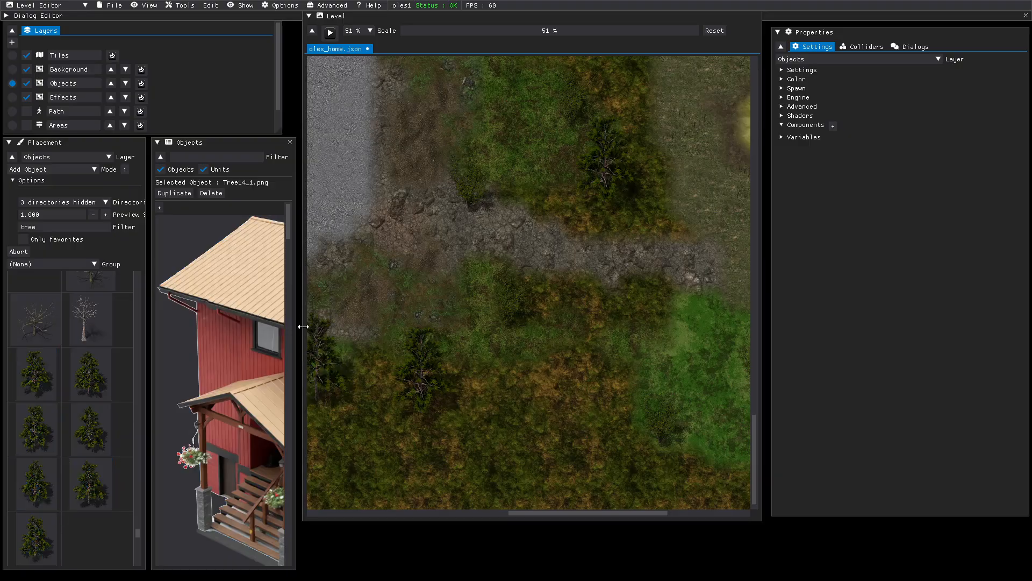
click(350, 461)
- Place two pines in the lower-right grass and nudge one slightly right
click(658, 461)
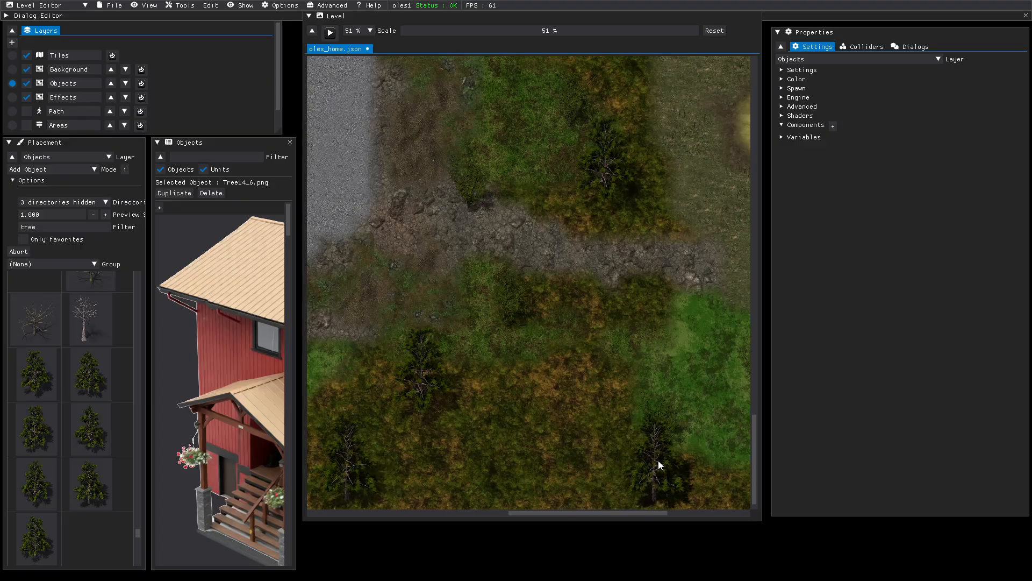
click(637, 338)
middle_drag(637, 338, 586, 463)
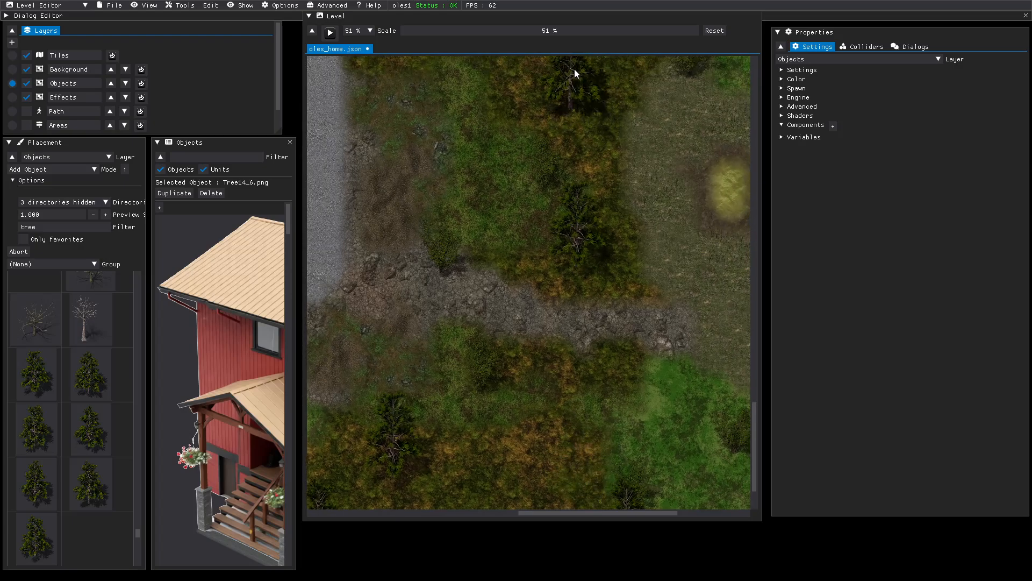
middle_drag(645, 125, 389, 231)
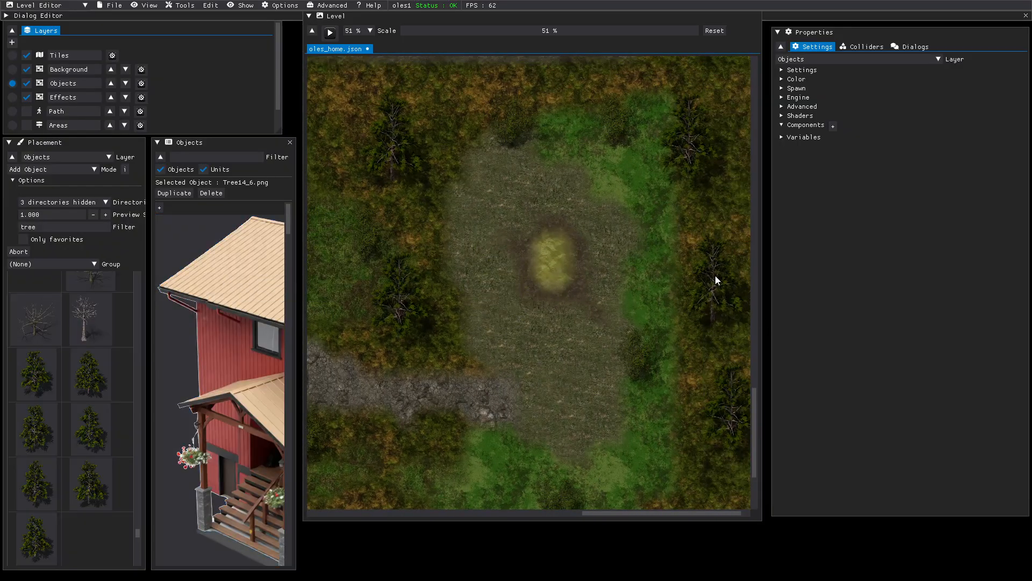
middle_drag(667, 274, 652, 272)
drag(651, 269, 712, 271)
- Move a pine onto the paved area's edge and place pines beside the paved lot
middle_drag(715, 173, 701, 346)
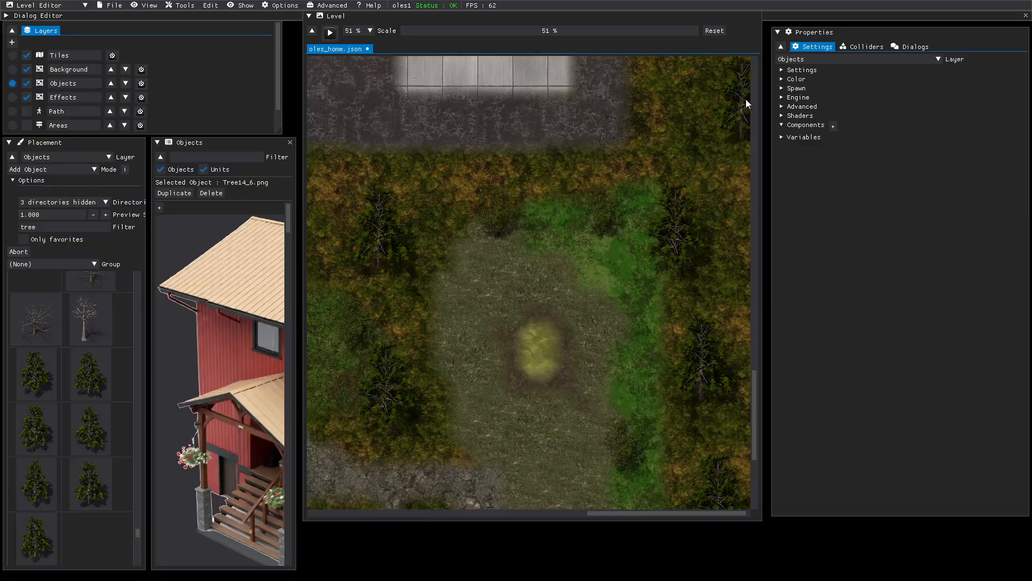
middle_drag(713, 71, 710, 170)
drag(710, 171, 600, 185)
click(600, 186)
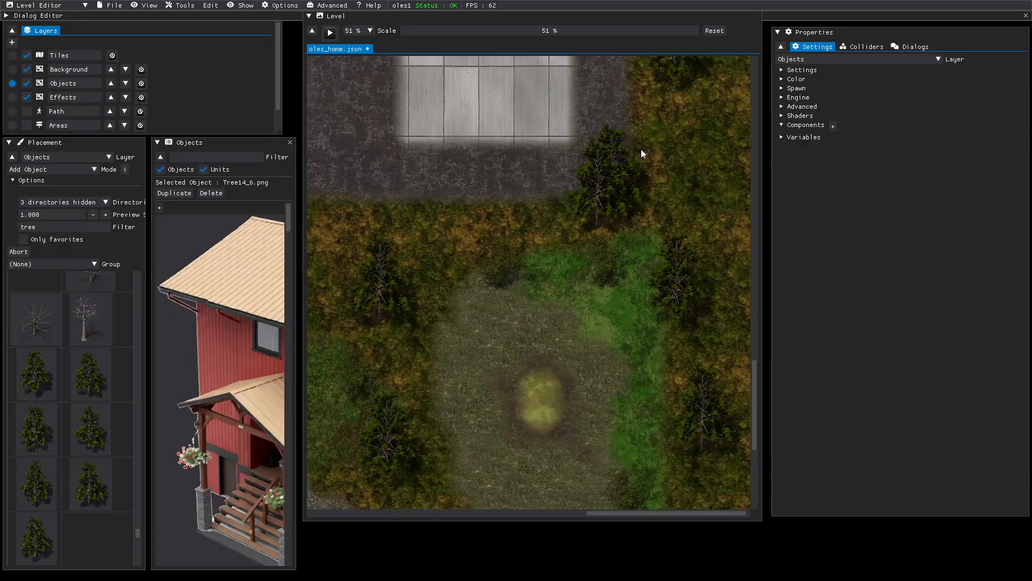
middle_drag(663, 127, 661, 139)
middle_drag(580, 153, 517, 438)
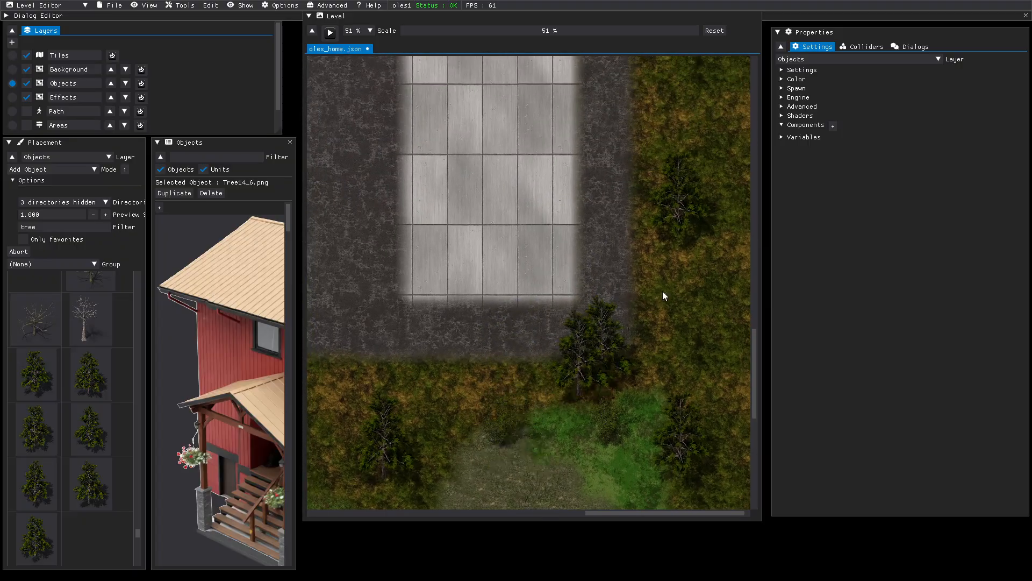
middle_drag(721, 80, 717, 201)
click(714, 95)
- Place pines at the grass edge and in the grass north of the paved lot
middle_drag(658, 83, 679, 343)
middle_drag(680, 132, 640, 357)
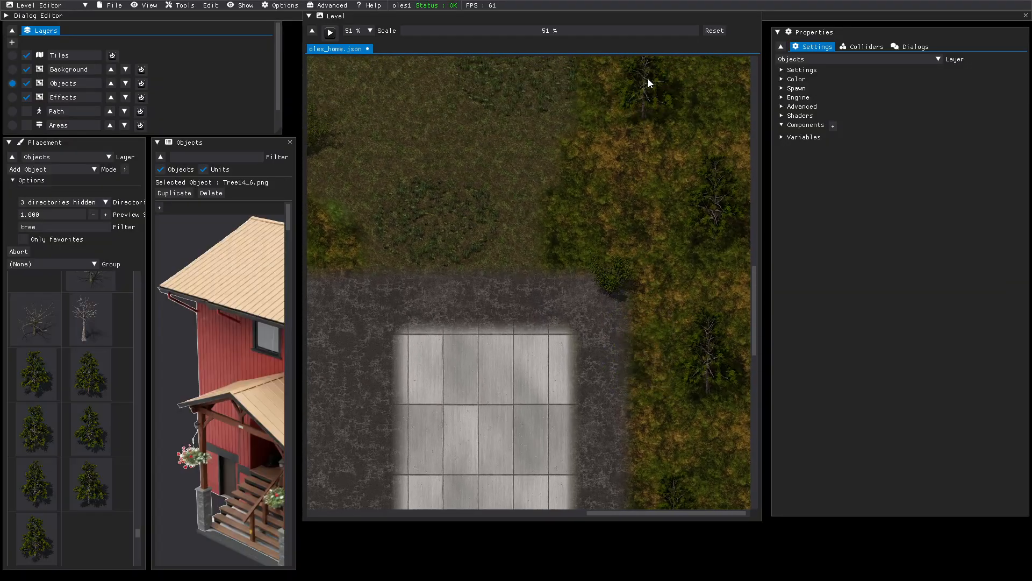
middle_drag(640, 93, 622, 351)
middle_drag(706, 66, 603, 280)
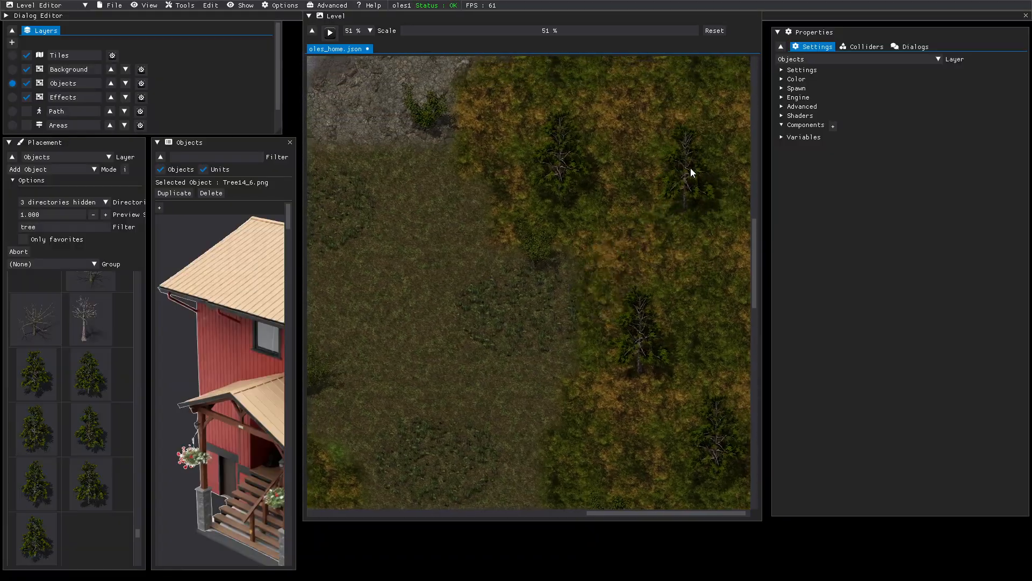
middle_drag(682, 127, 623, 358)
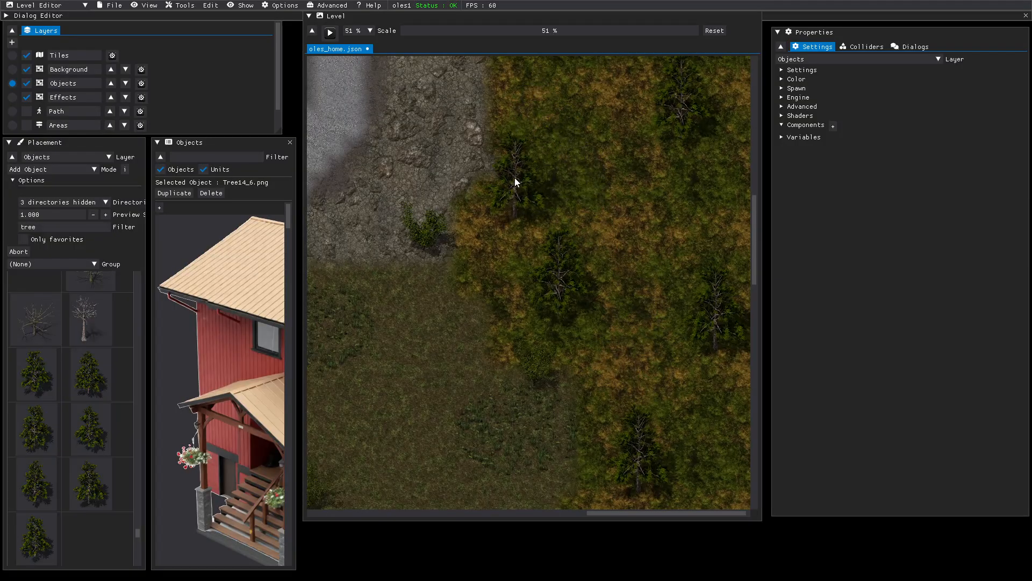
click(509, 173)
middle_drag(545, 115, 559, 387)
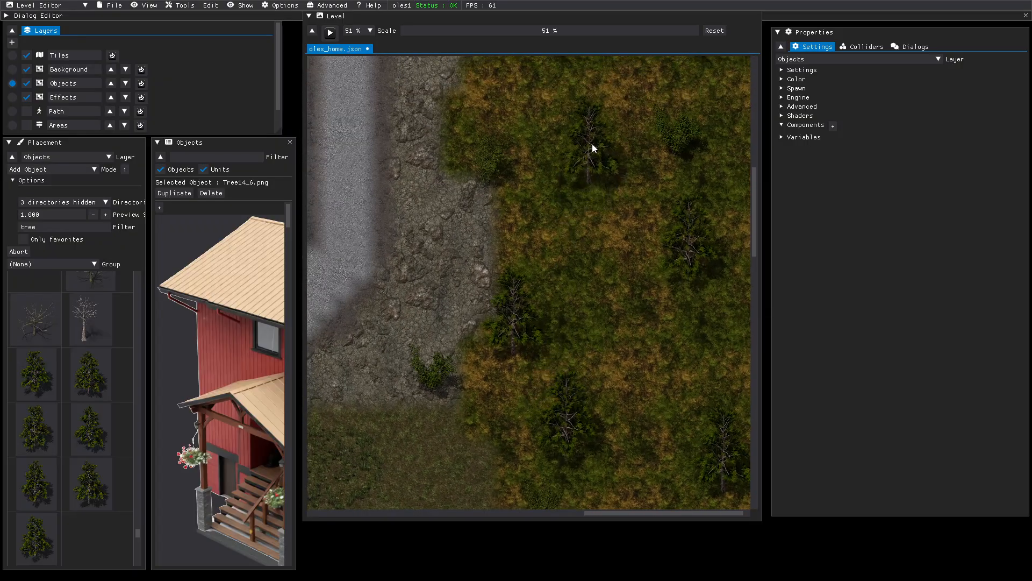
middle_drag(605, 95, 610, 361)
click(593, 231)
- Place two more pines in the grass farther north along the road
middle_drag(706, 99, 692, 335)
click(708, 124)
middle_drag(631, 82, 574, 397)
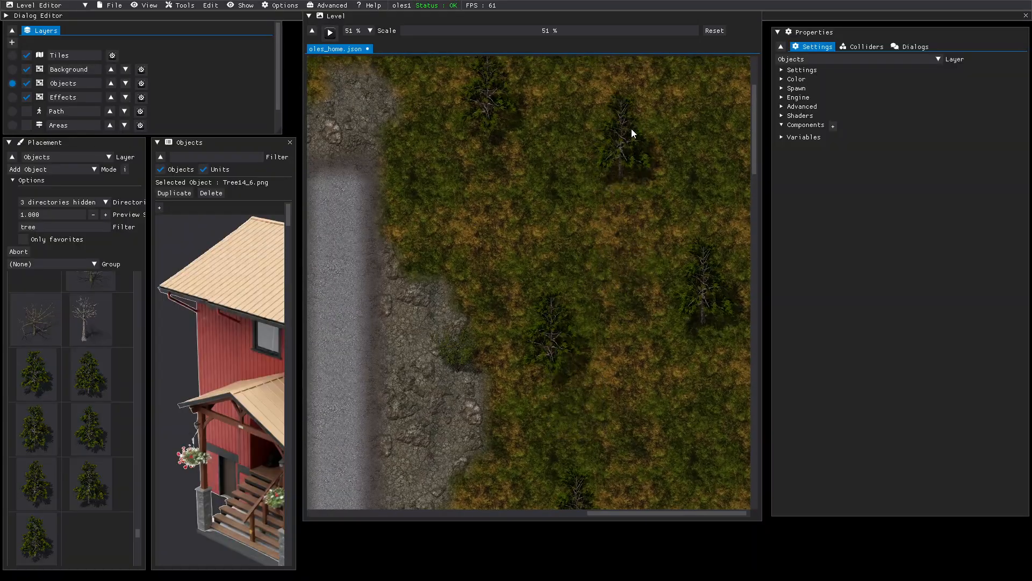
middle_drag(670, 113, 618, 298)
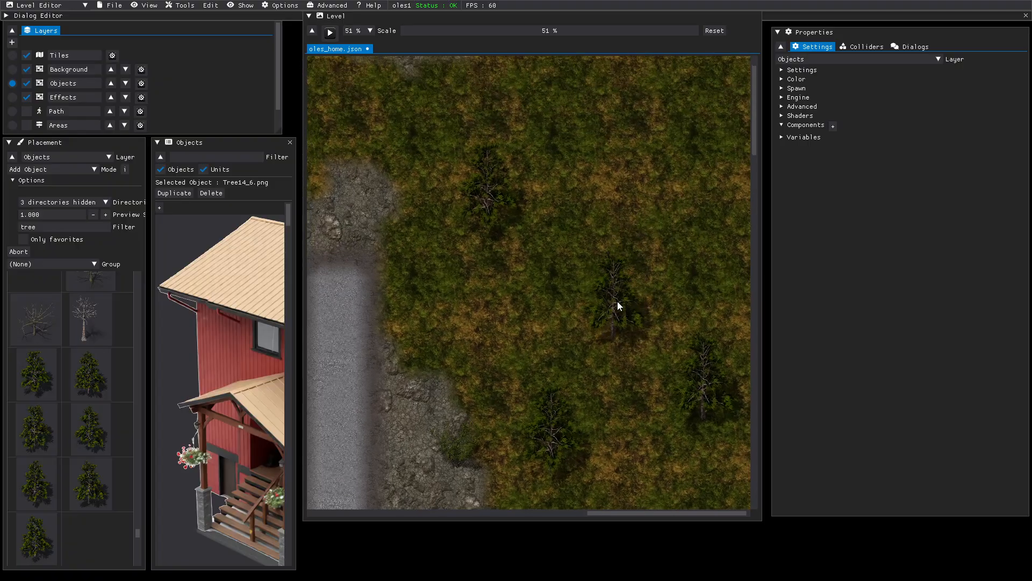
click(701, 102)
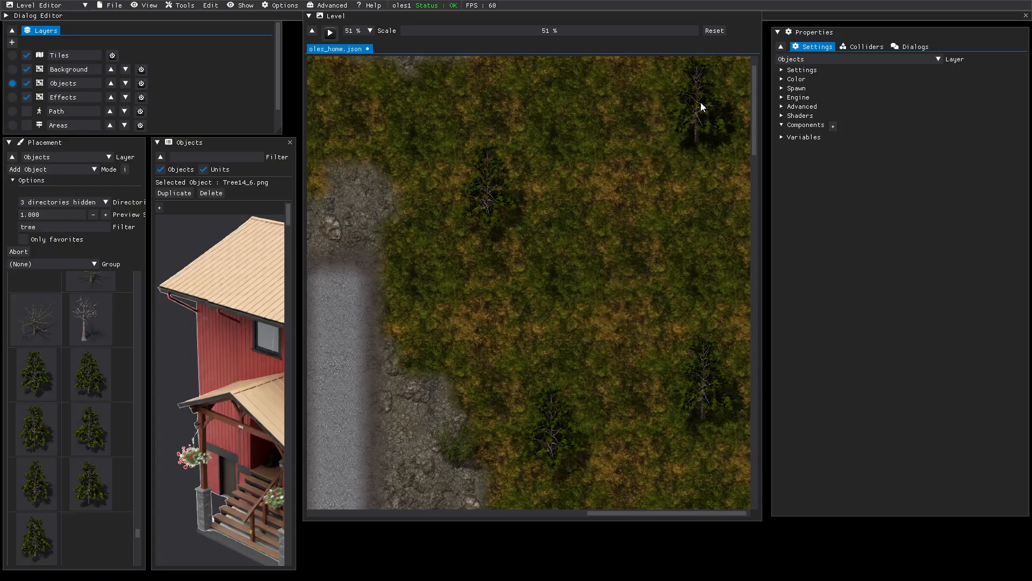
- Place pines near the gravel road and north of it, heading back toward the red house
middle_drag(395, 112, 534, 199)
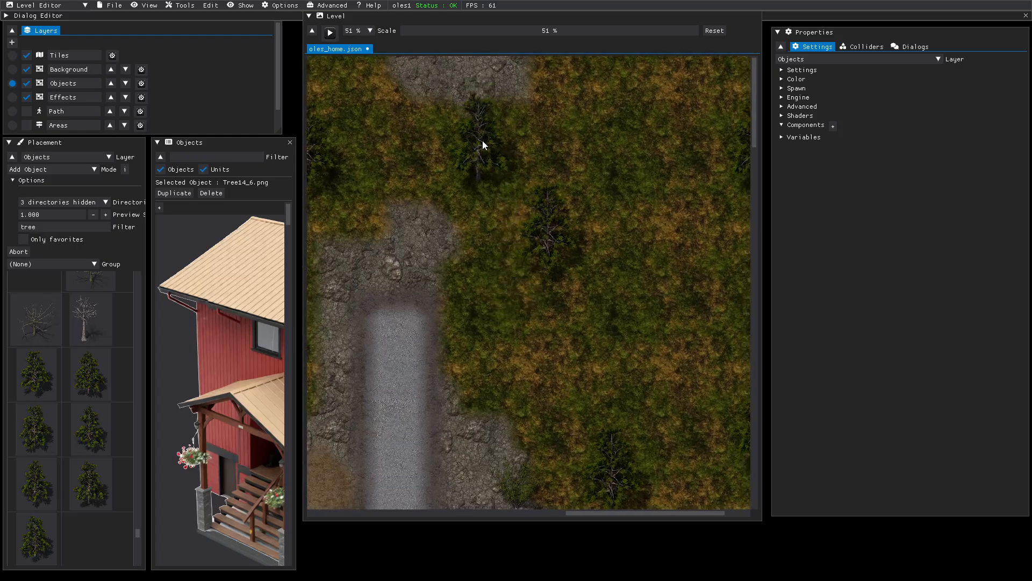
click(483, 135)
middle_drag(392, 102, 691, 222)
click(689, 218)
middle_drag(409, 72, 482, 163)
click(445, 77)
middle_drag(403, 136, 793, 211)
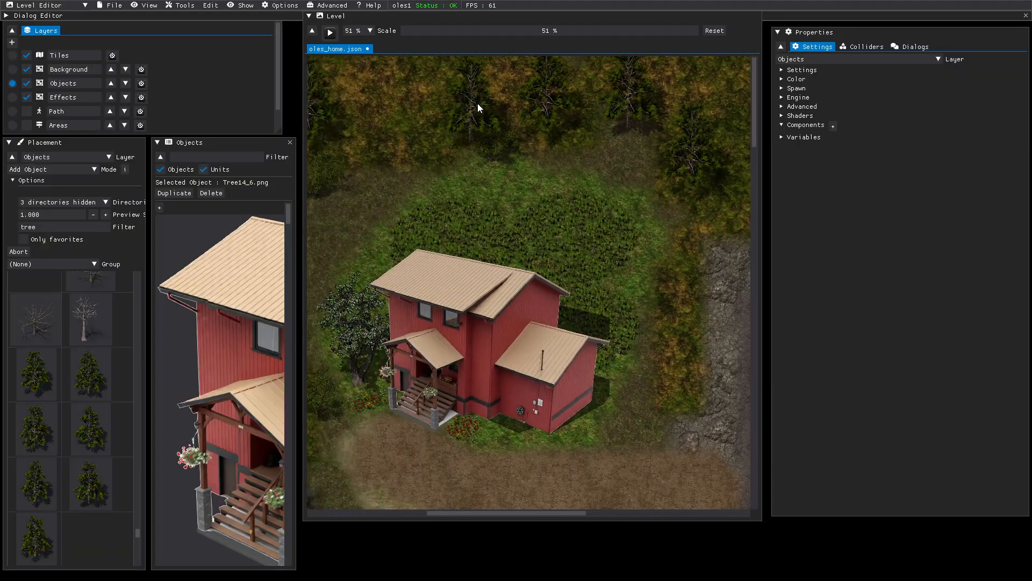
- Plant a pine tree left of the red house and another below the cliff
middle_drag(475, 102, 569, 153)
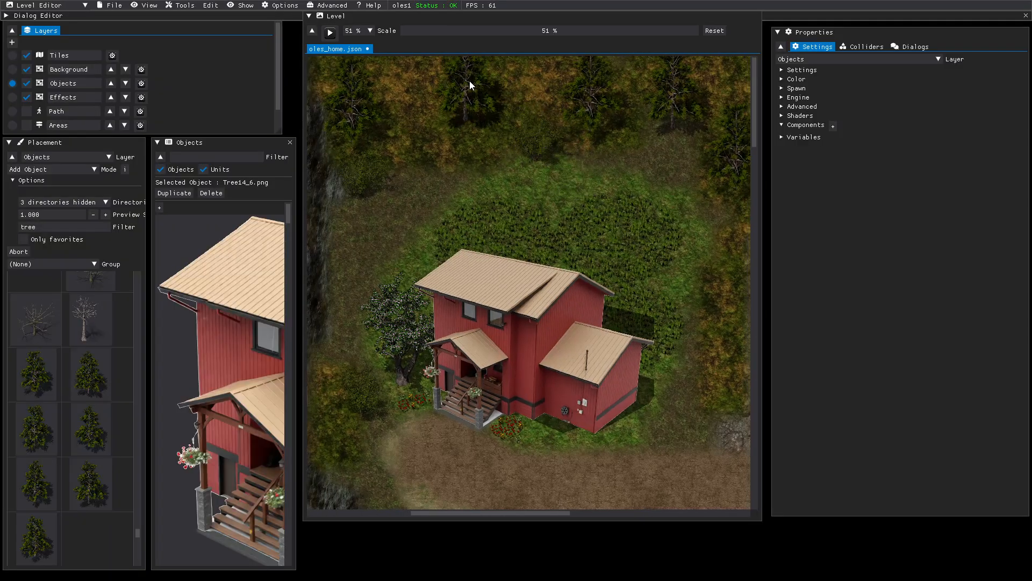
middle_drag(460, 196, 524, 139)
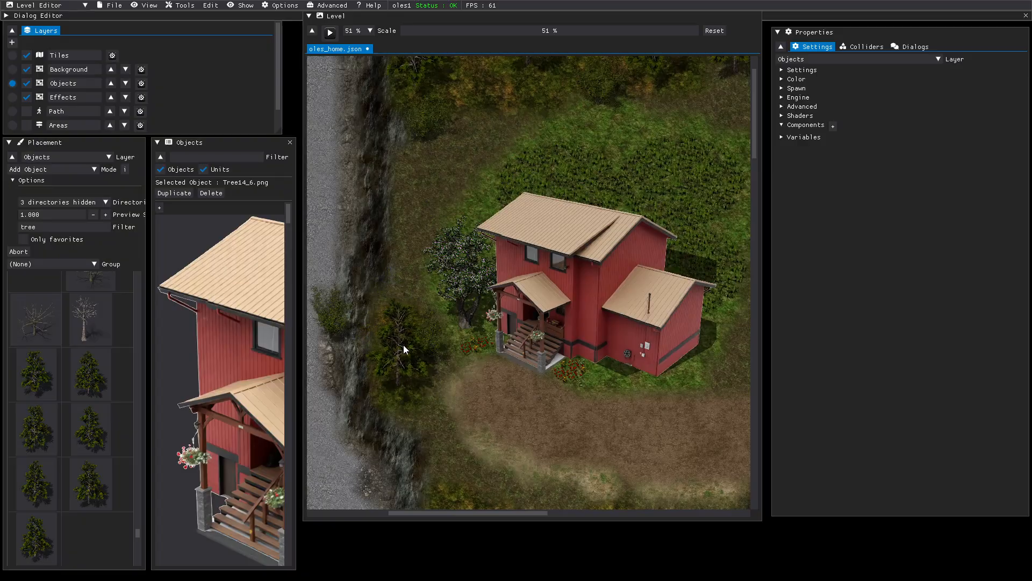
click(409, 344)
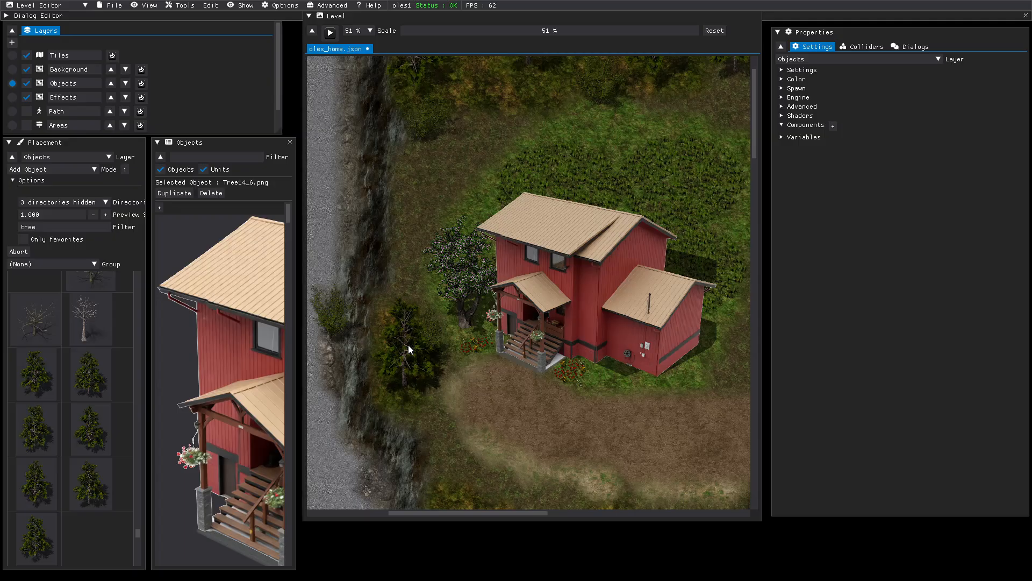
middle_drag(478, 439, 477, 194)
middle_drag(515, 391, 464, 182)
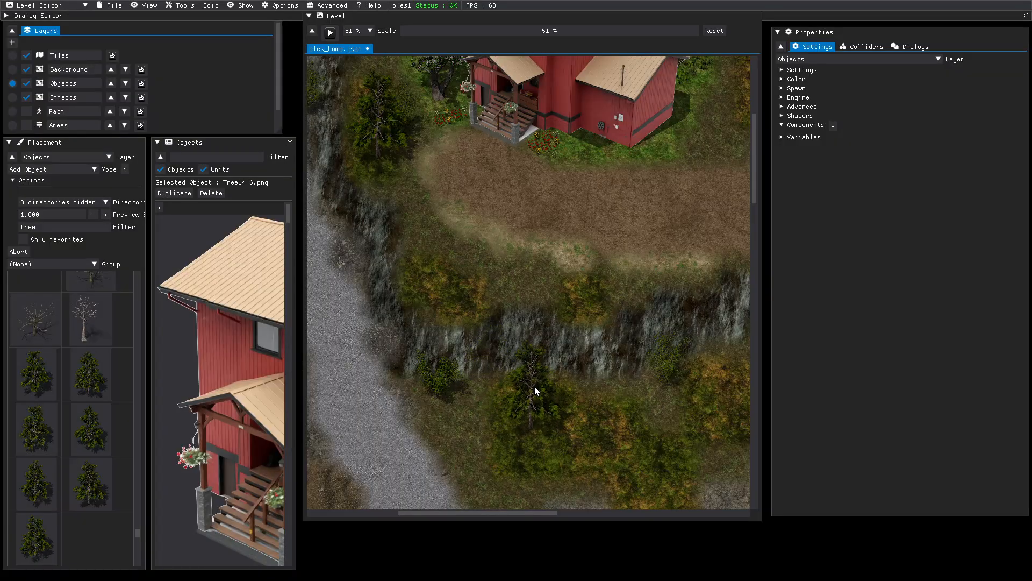
click(536, 382)
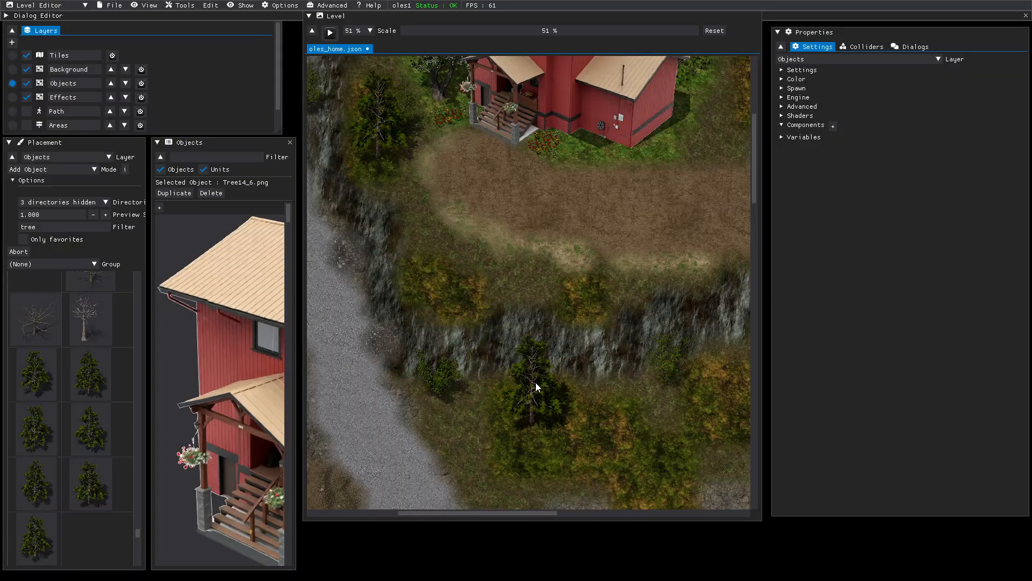
- Pick the Tree14_5 pine, end tree placement, and select the pine below the cliff
middle_drag(550, 425, 740, 412)
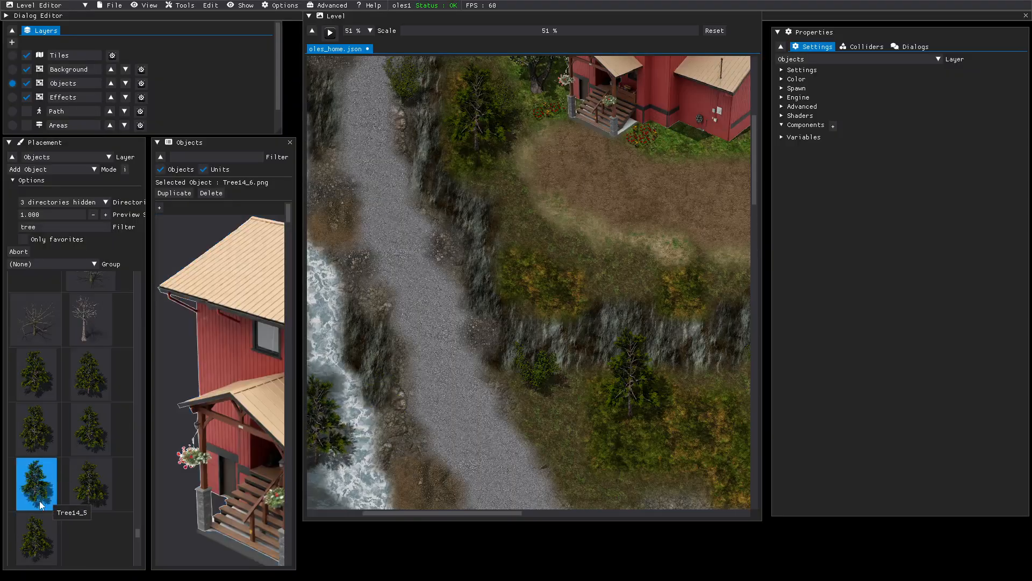
click(42, 482)
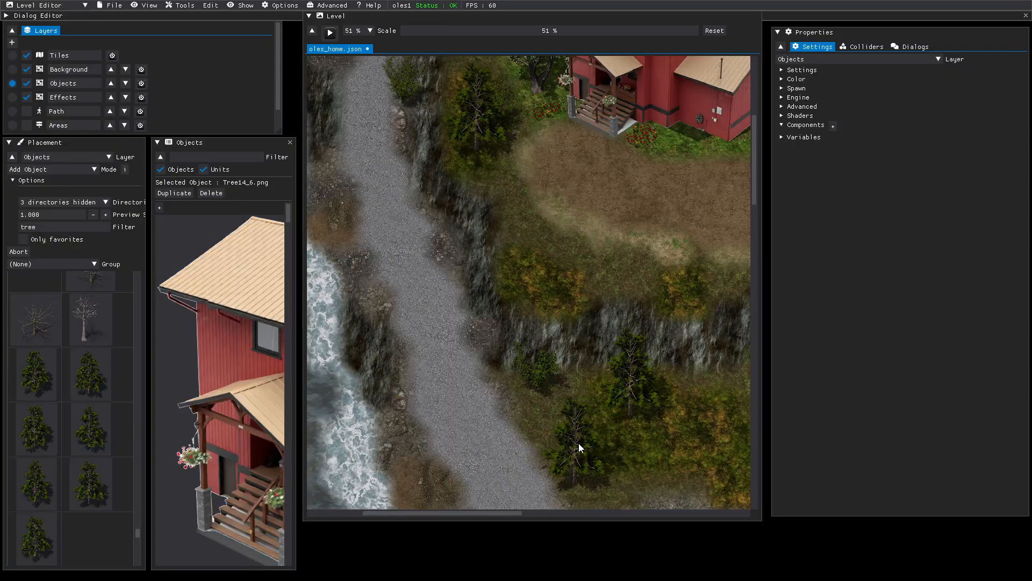
right_click(578, 443)
click(625, 399)
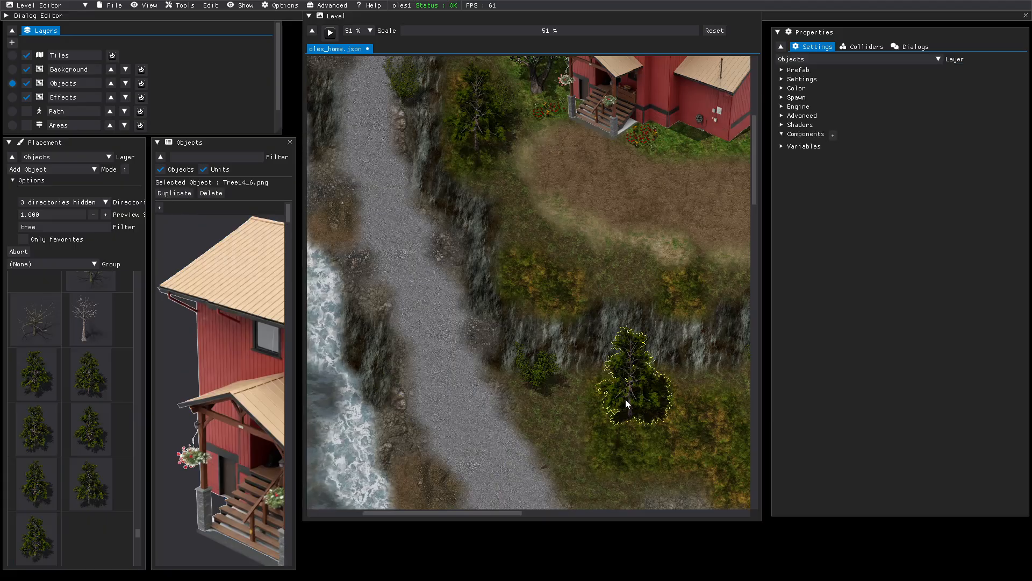
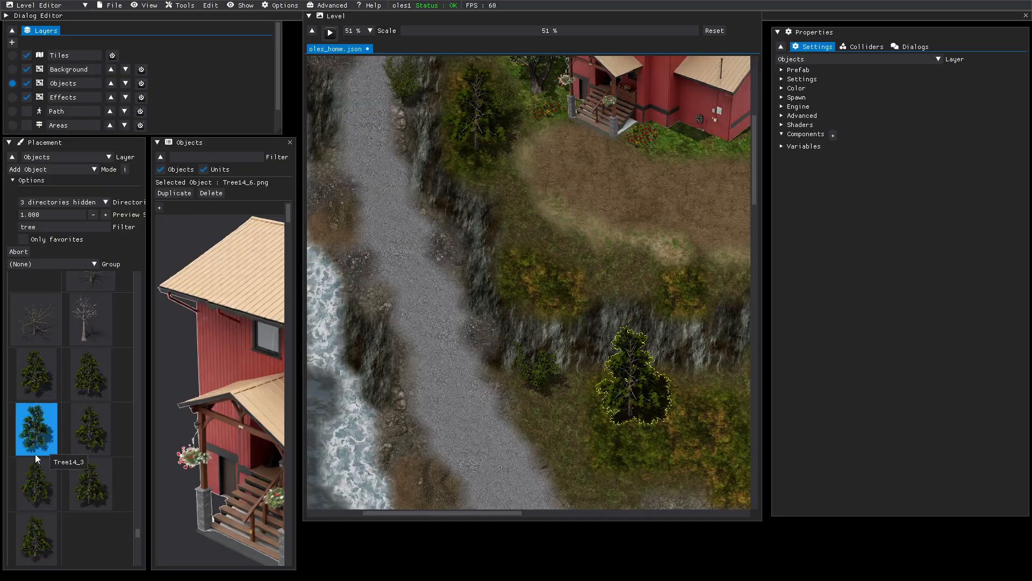
- Switch to Tree14_7 and place two pines between the clearing and the cliff edge
click(30, 543)
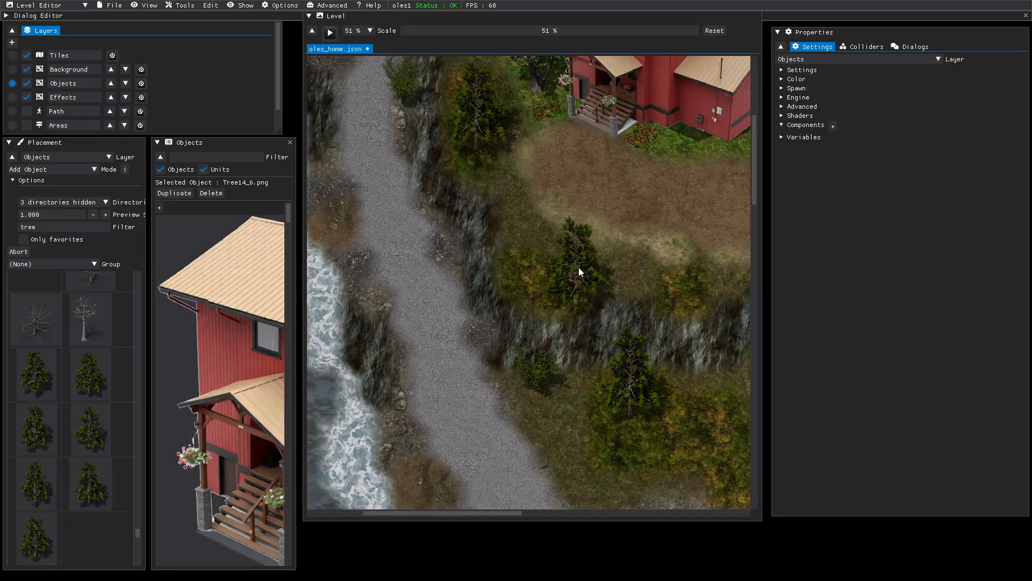
click(562, 249)
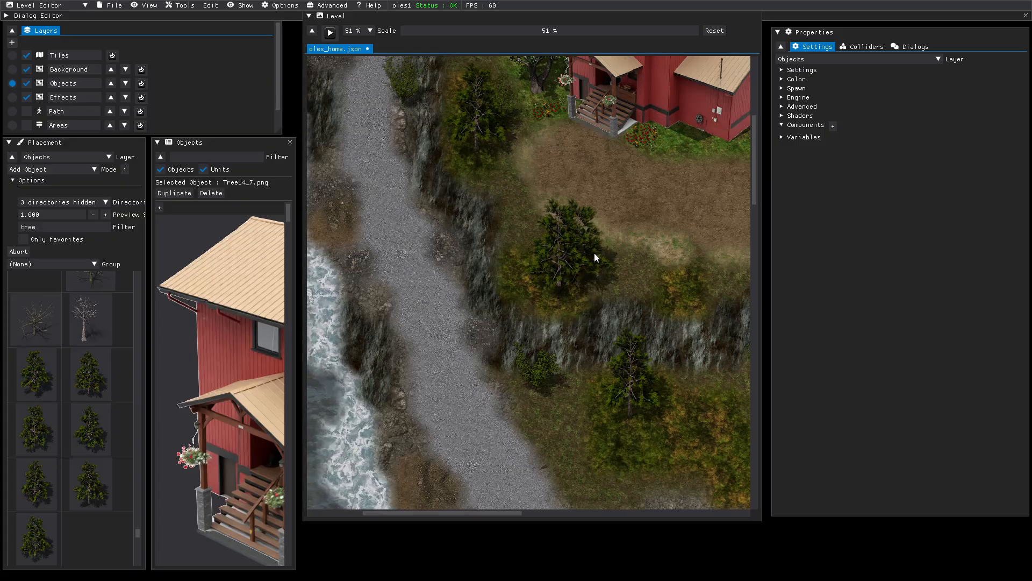
middle_drag(619, 259, 301, 248)
click(670, 360)
middle_drag(688, 309, 608, 328)
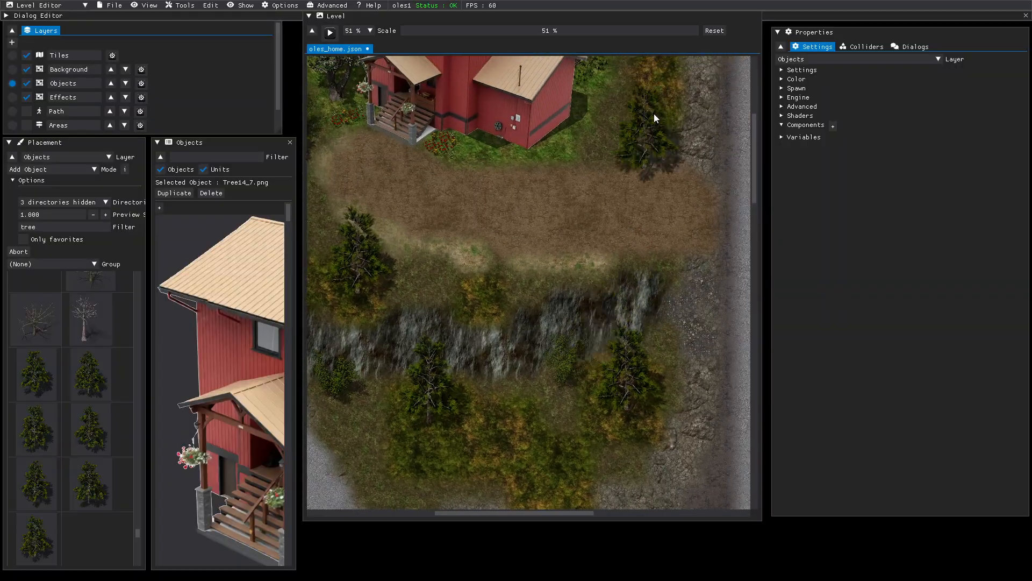
- Plant a Tree14_7 pine in the meadow north of the house
middle_drag(652, 114, 599, 346)
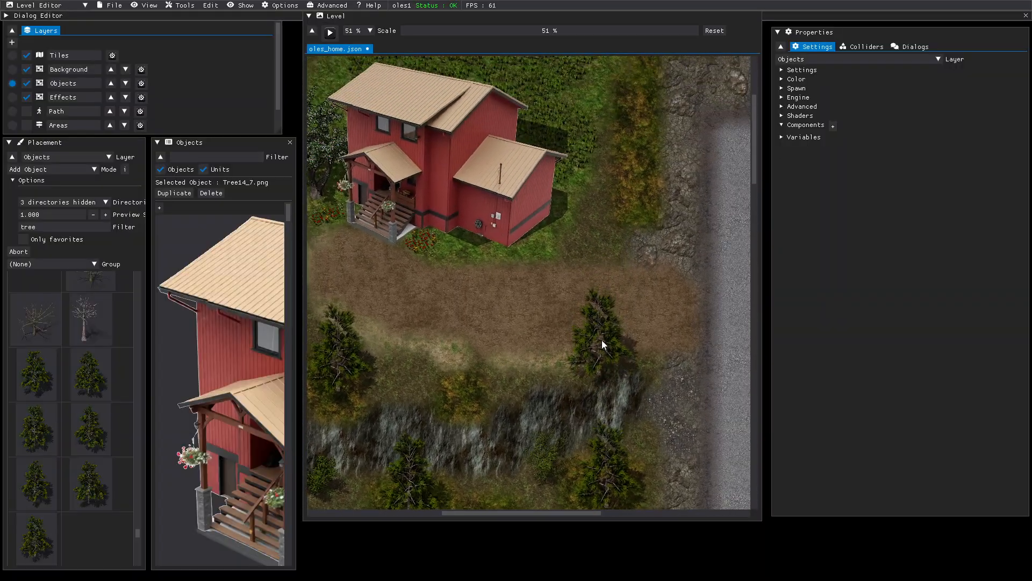
middle_drag(650, 88, 641, 375)
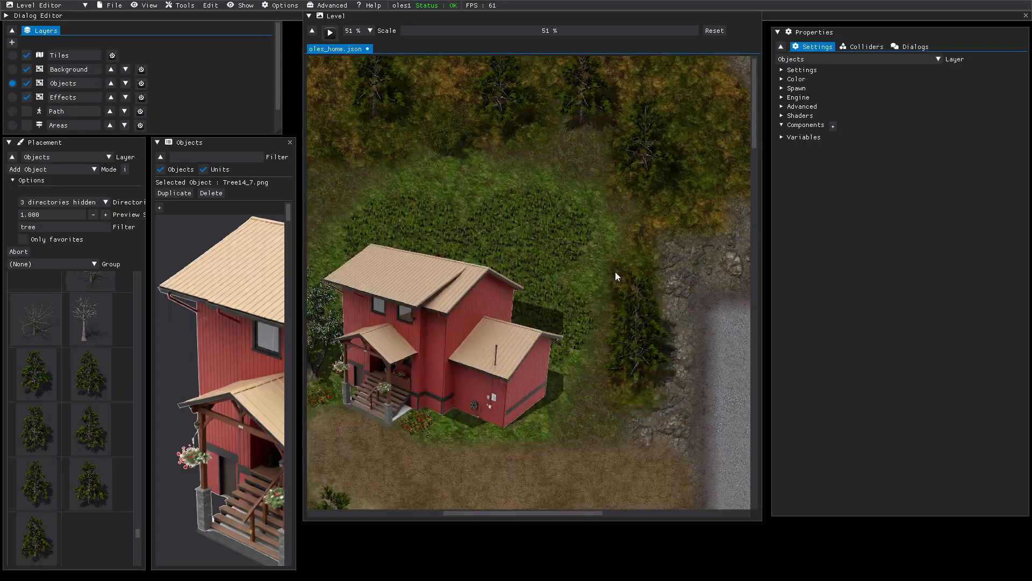
middle_drag(597, 261, 701, 253)
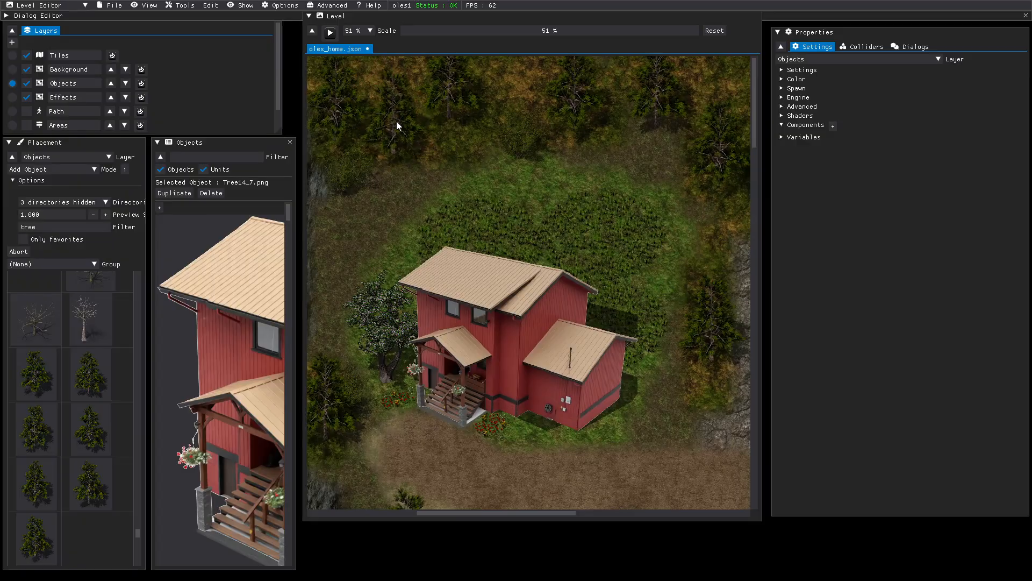
click(558, 173)
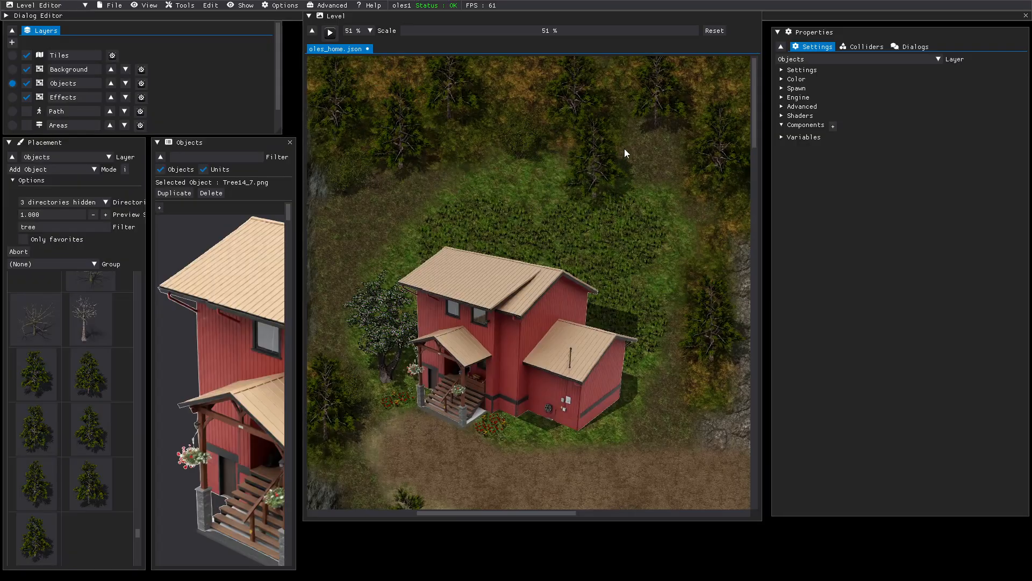
middle_drag(643, 142, 412, 151)
middle_drag(712, 158, 627, 147)
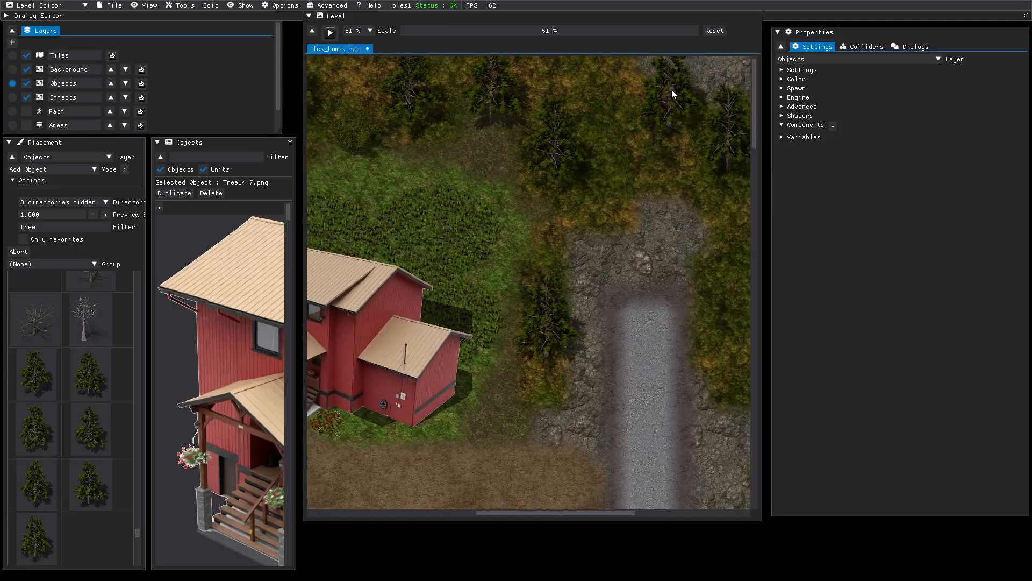
- Place three pines in the forest east of the road's end, including its upper right
click(660, 87)
middle_drag(680, 134, 569, 161)
middle_drag(748, 335, 569, 337)
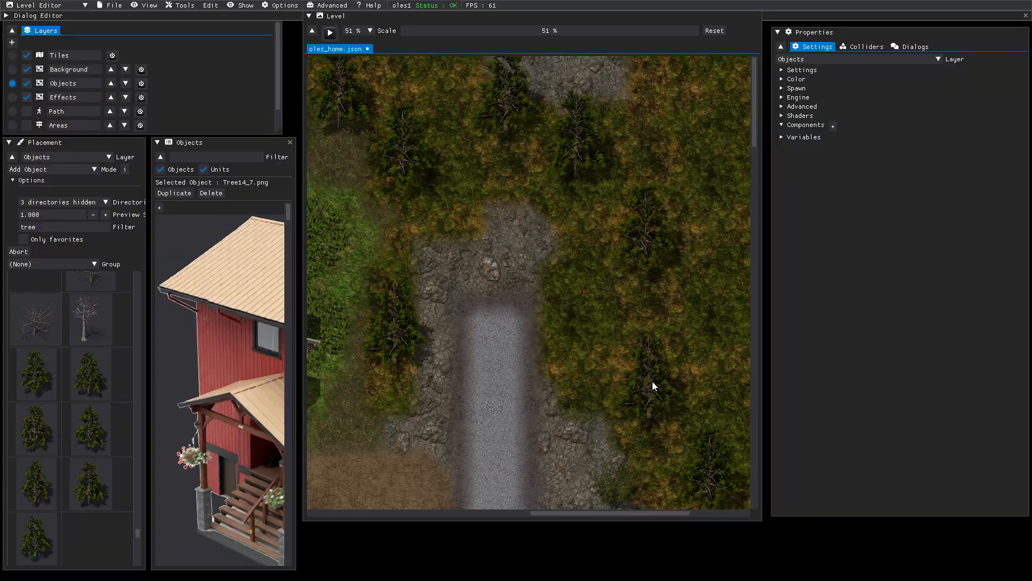
click(652, 382)
middle_drag(694, 306, 538, 298)
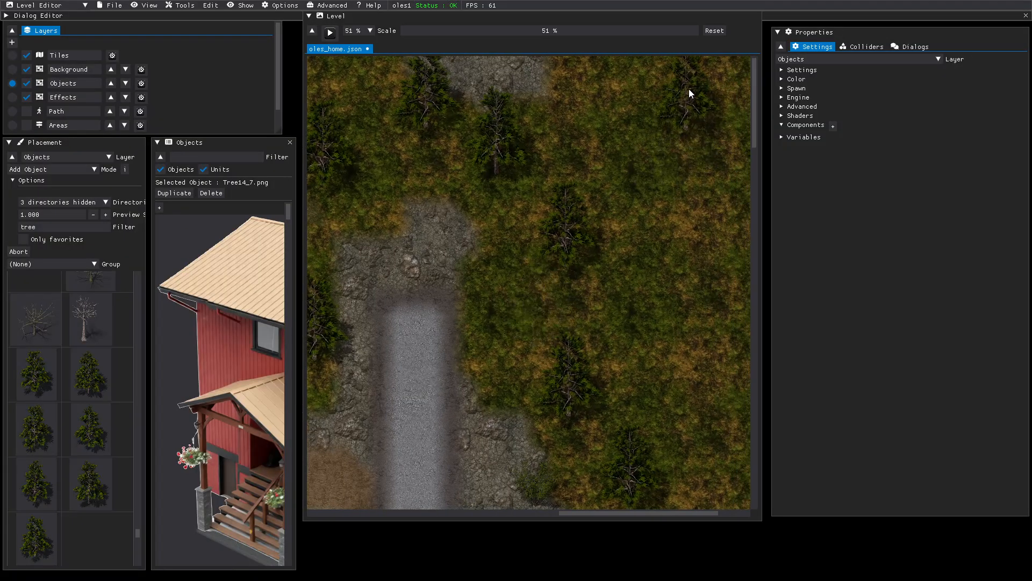
click(691, 90)
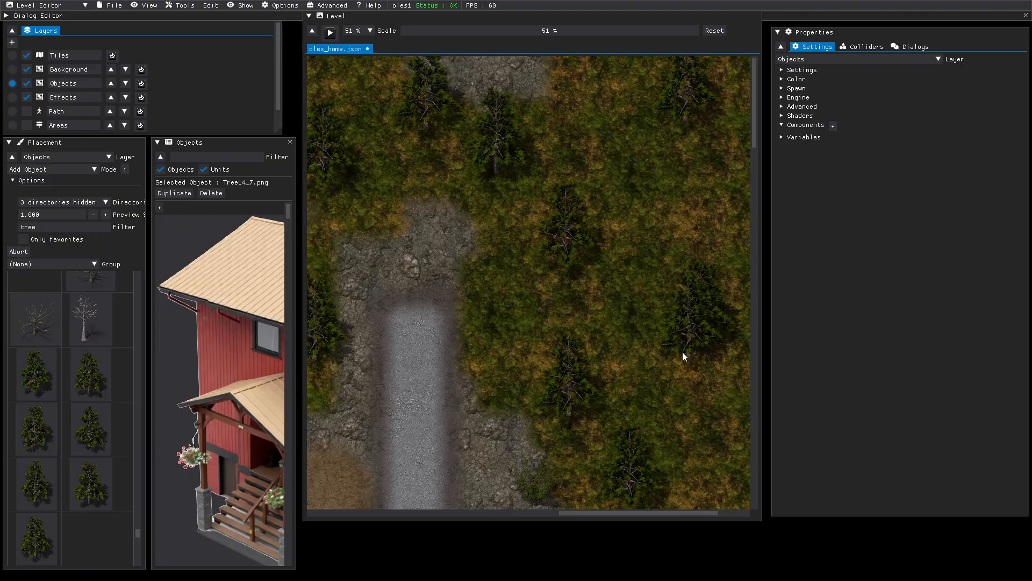
- Add one more pine in the forest beside the road, moving south toward the open grass
middle_drag(696, 422, 668, 38)
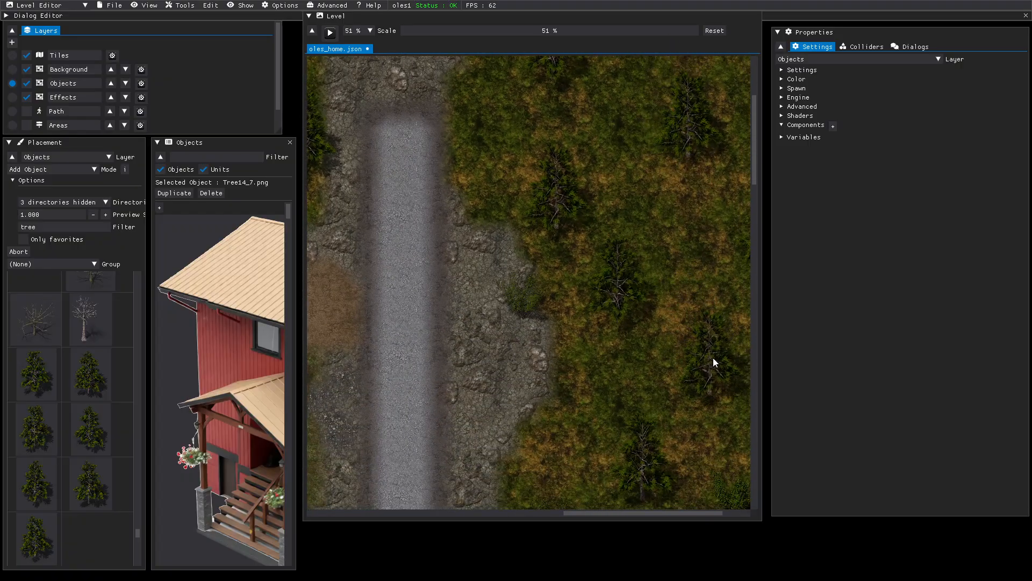
click(714, 360)
middle_drag(710, 447, 703, 35)
middle_drag(704, 400, 680, 161)
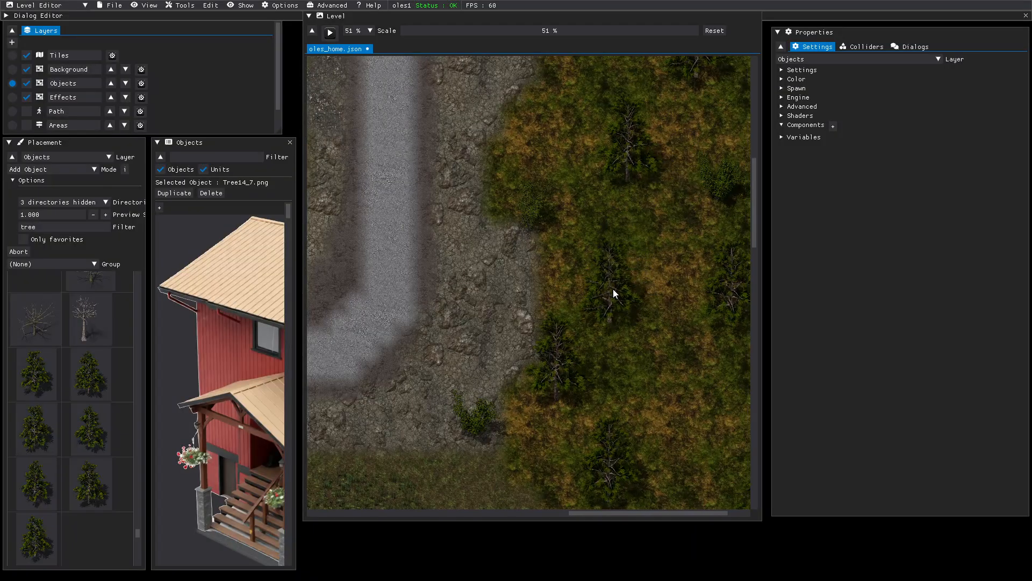
middle_drag(683, 398, 661, 82)
middle_drag(681, 304, 673, 81)
middle_drag(668, 257, 661, 78)
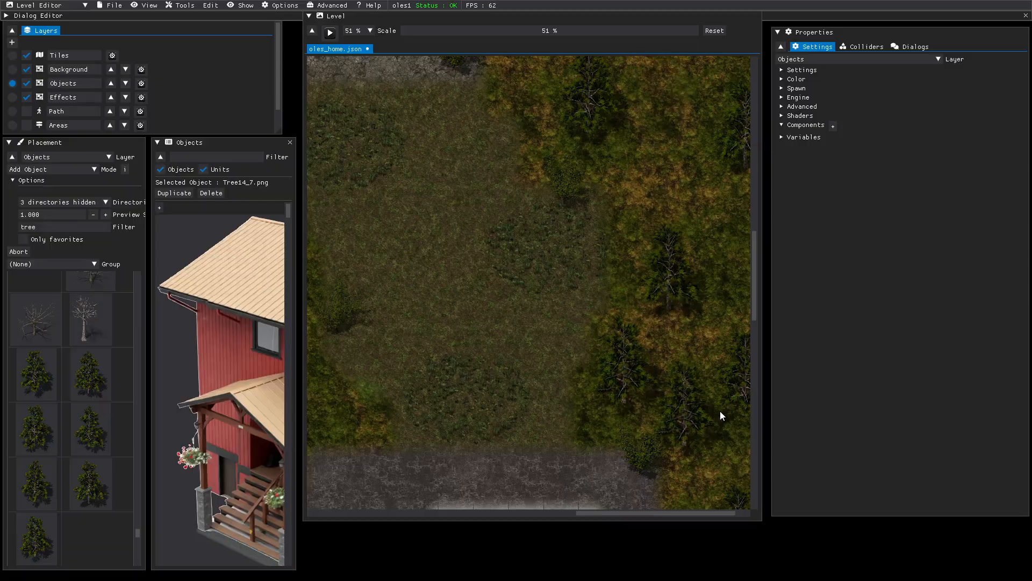
- Move a pine down to the edge of the paved square
middle_drag(681, 409, 685, 97)
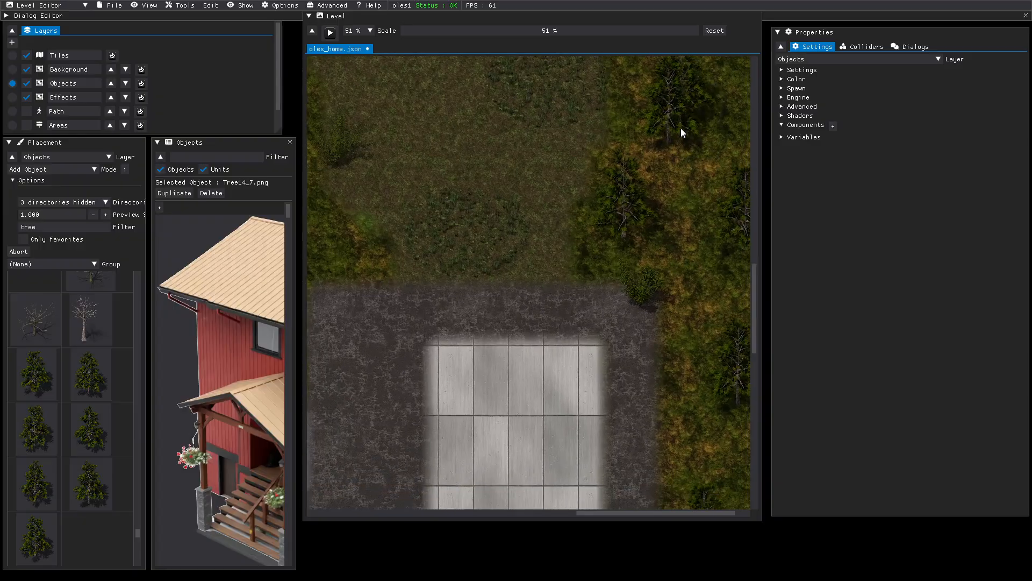
middle_drag(676, 369, 675, 174)
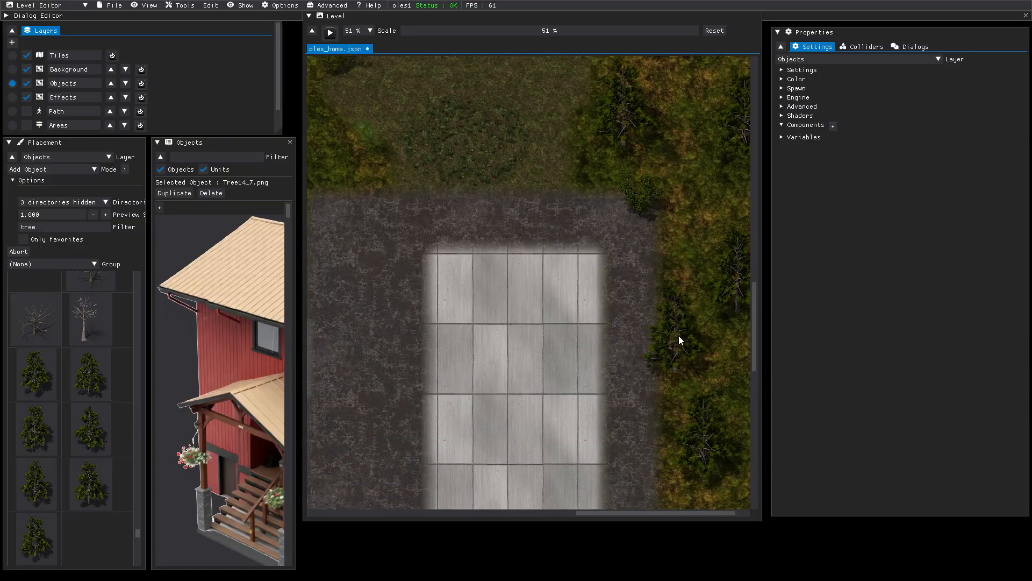
middle_drag(678, 336, 676, 107)
middle_drag(680, 376, 682, 120)
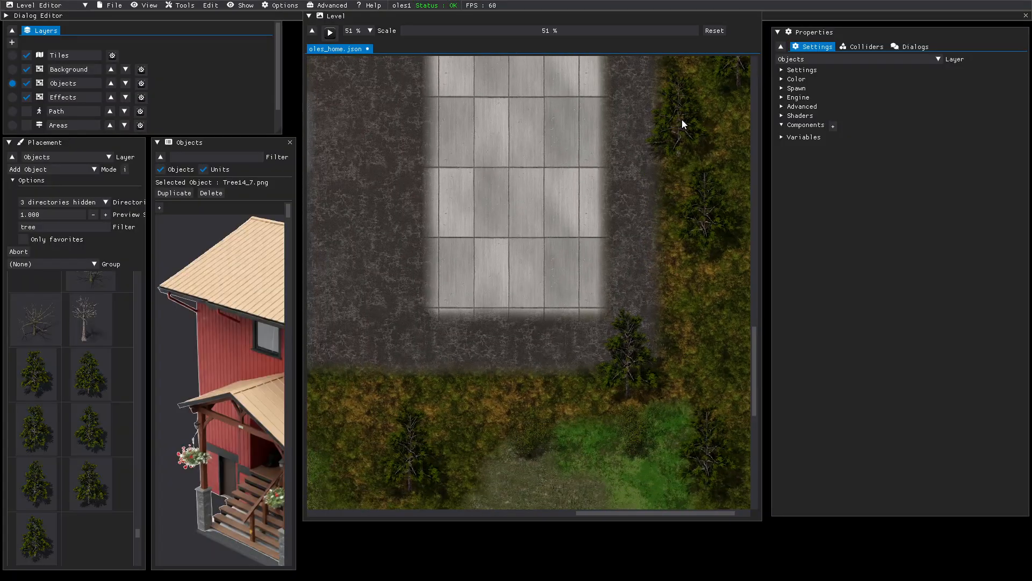
middle_drag(703, 311, 561, 176)
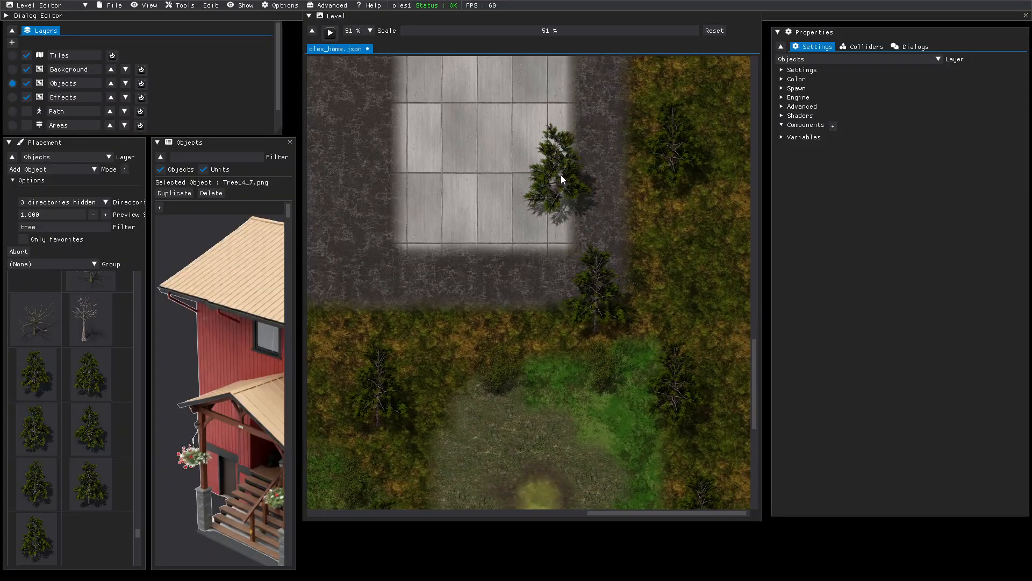
middle_drag(706, 224, 661, 217)
drag(660, 217, 723, 263)
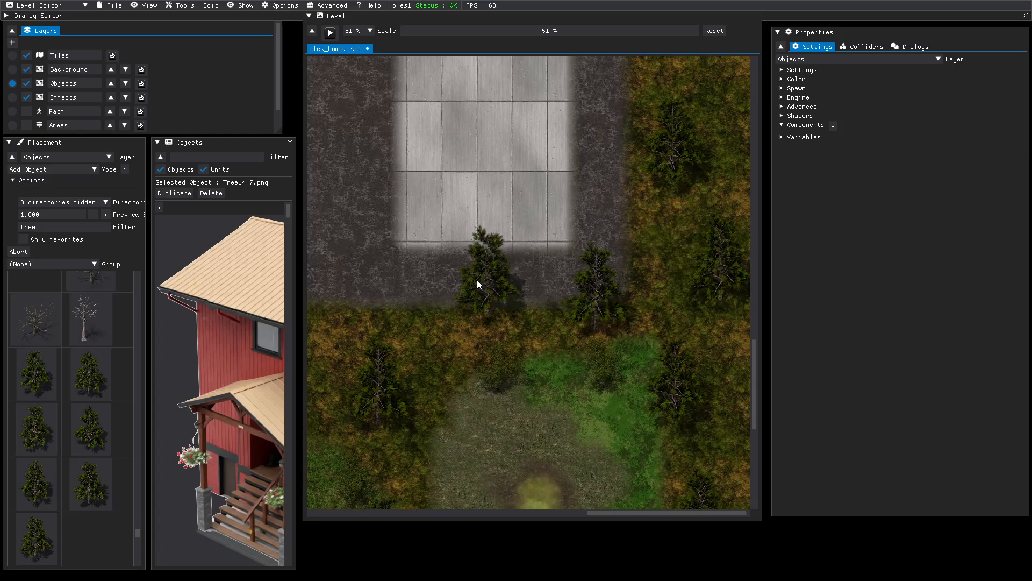
- Place pines on the grass west of the pavement and on the dirt path
middle_drag(436, 291, 796, 312)
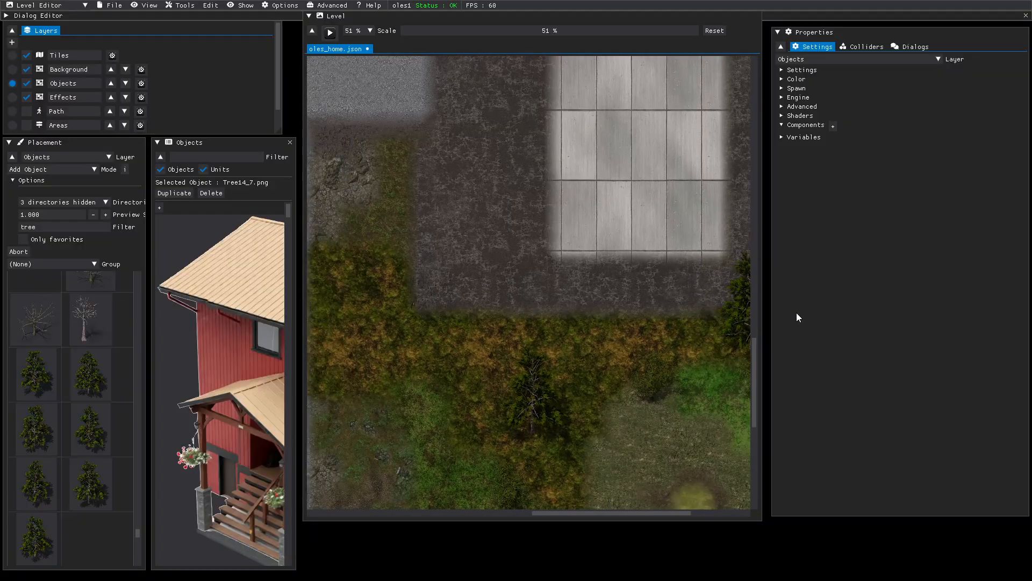
click(355, 302)
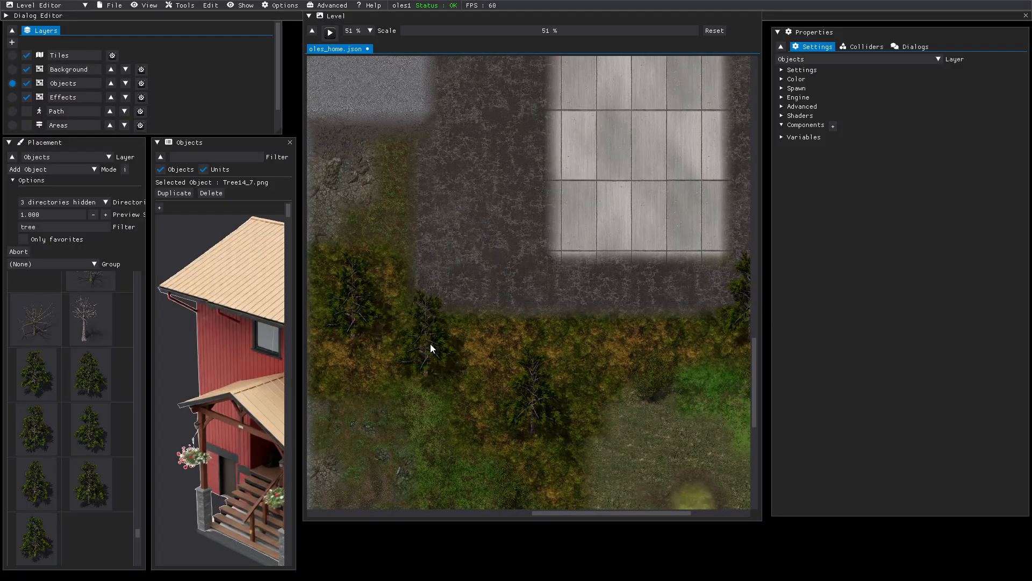
middle_drag(431, 346, 479, 227)
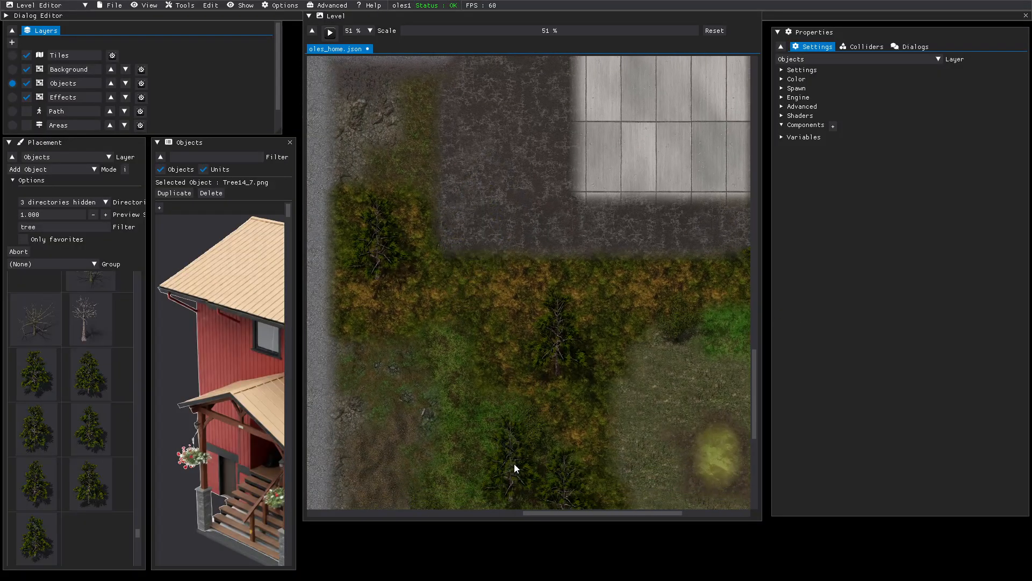
middle_drag(512, 473, 528, 247)
middle_drag(524, 374, 514, 268)
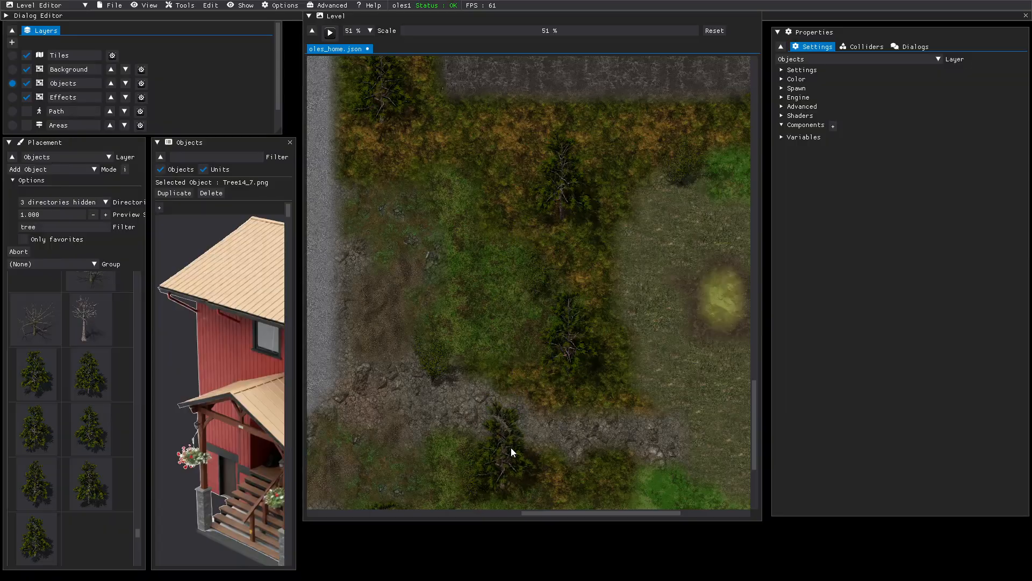
click(522, 437)
- Plant two pines around the green clearing and switch to the Tree14_2 variant
middle_drag(608, 475, 539, 275)
middle_drag(505, 480, 524, 278)
click(456, 435)
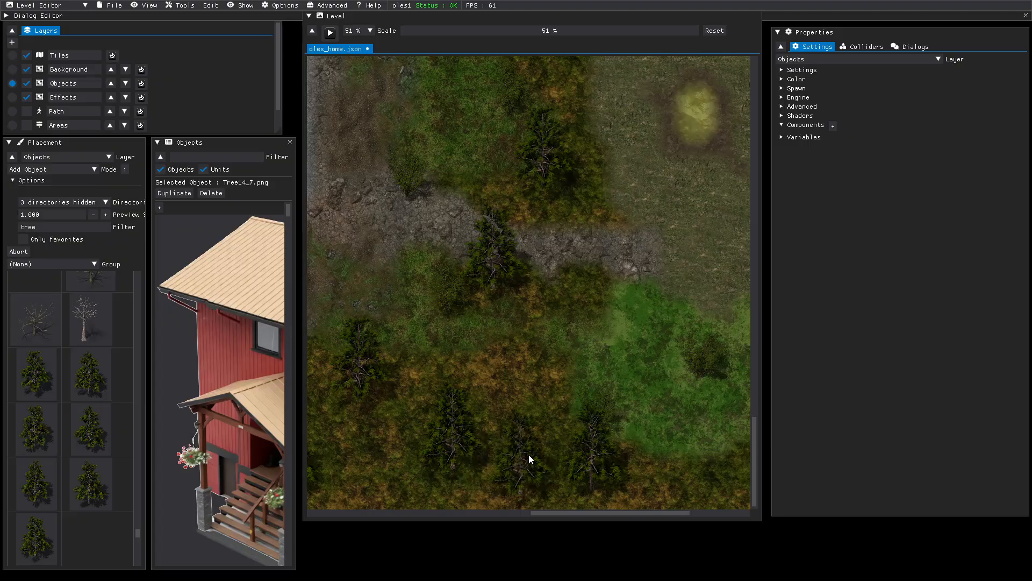
middle_drag(676, 437, 453, 410)
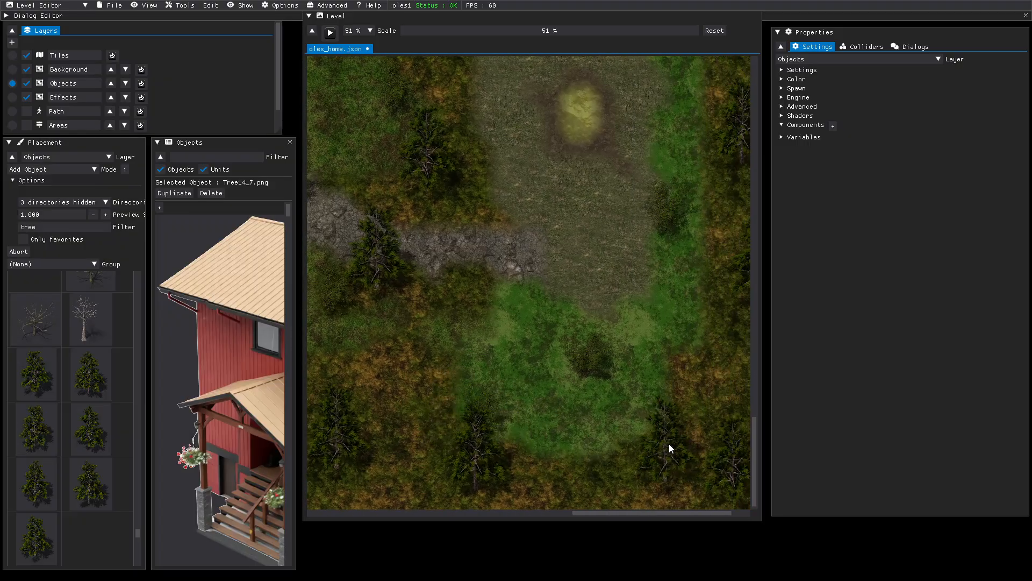
click(661, 436)
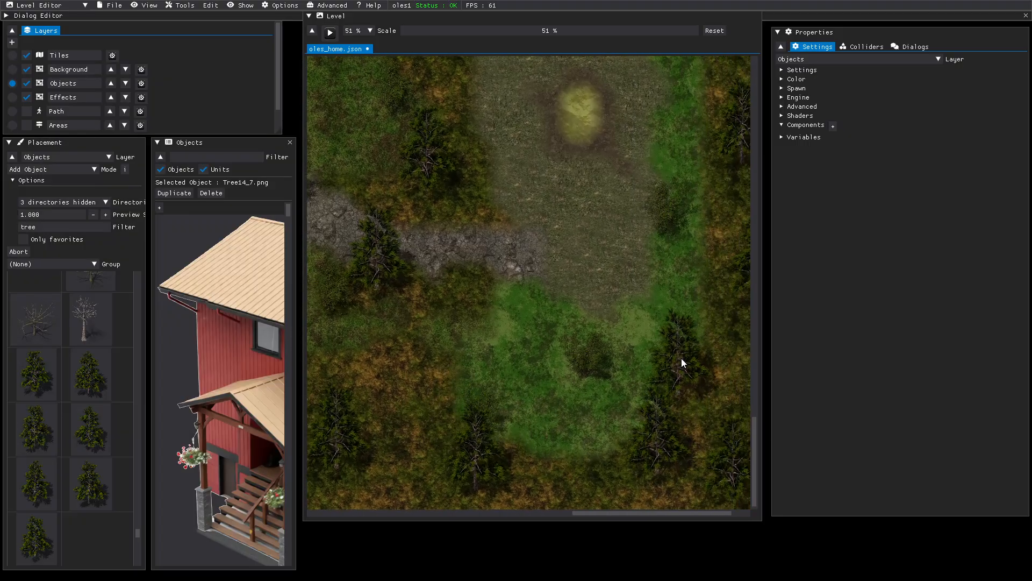
middle_drag(682, 357, 558, 358)
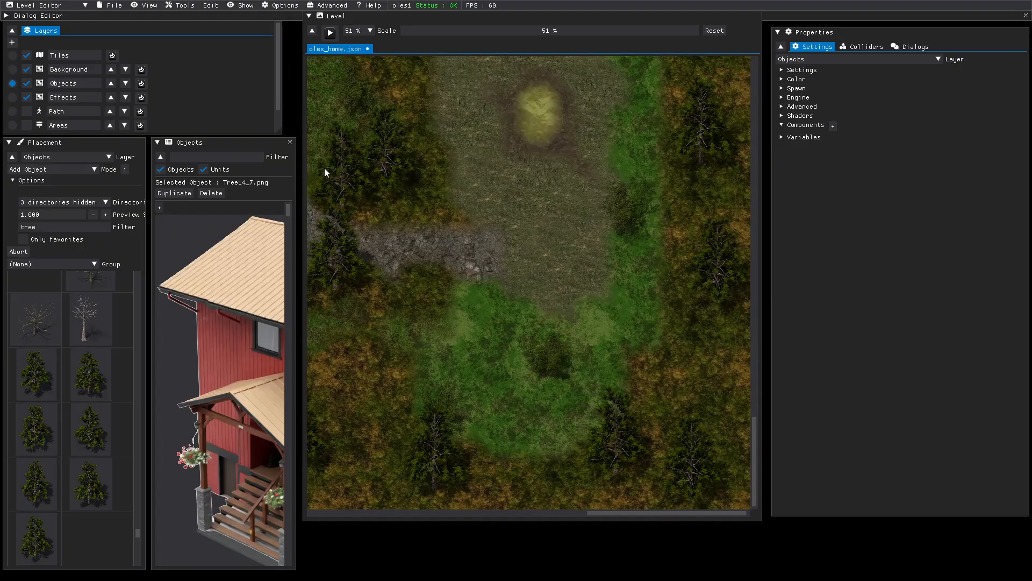
click(88, 386)
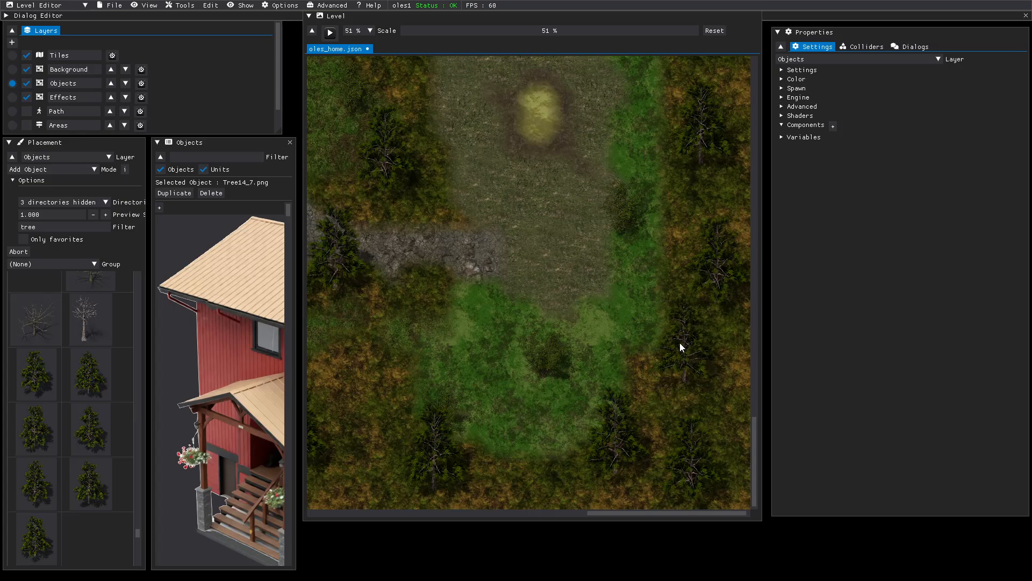
- Place three Tree14_2 pines in the clearing and near its top
click(678, 338)
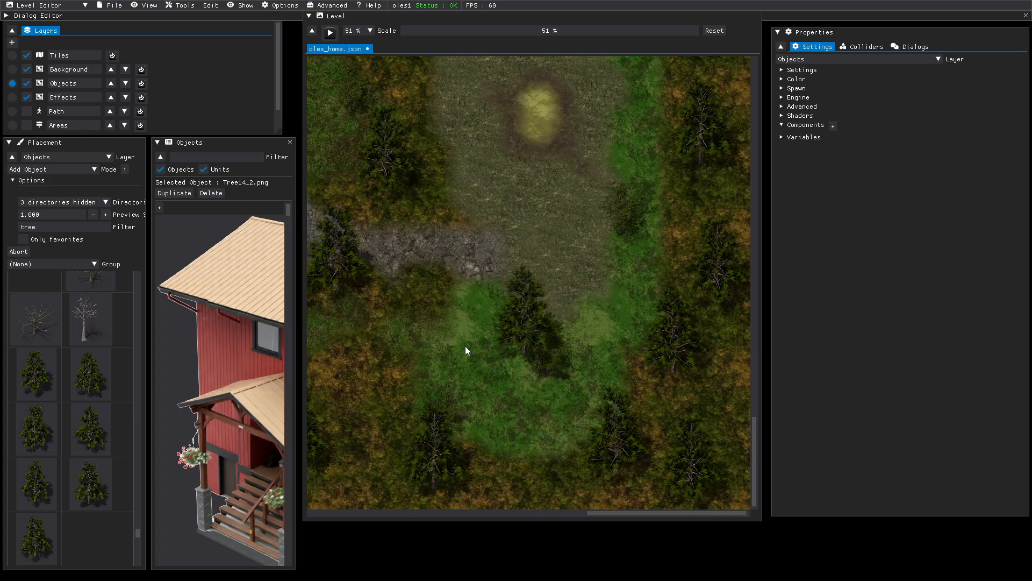
click(355, 363)
middle_drag(444, 245, 525, 467)
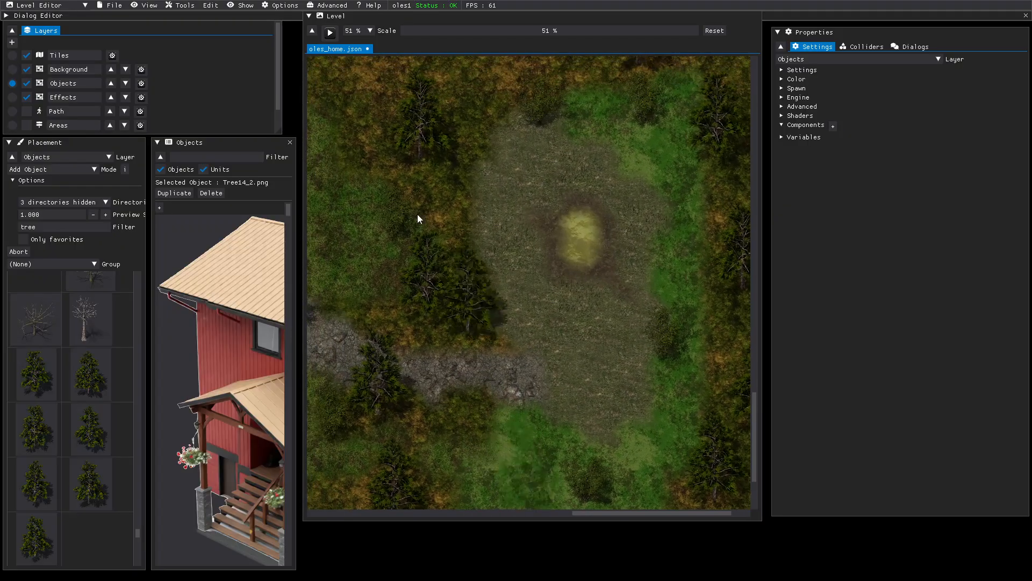
middle_drag(409, 193, 477, 338)
click(392, 129)
middle_drag(584, 129, 337, 170)
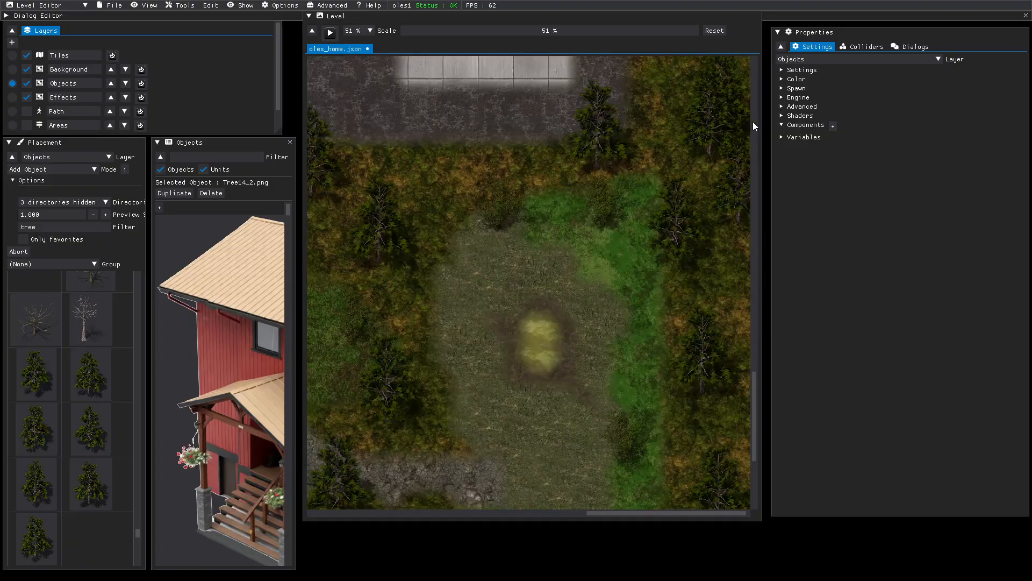
scroll(678, 116, up, 3)
scroll(677, 116, up, 4)
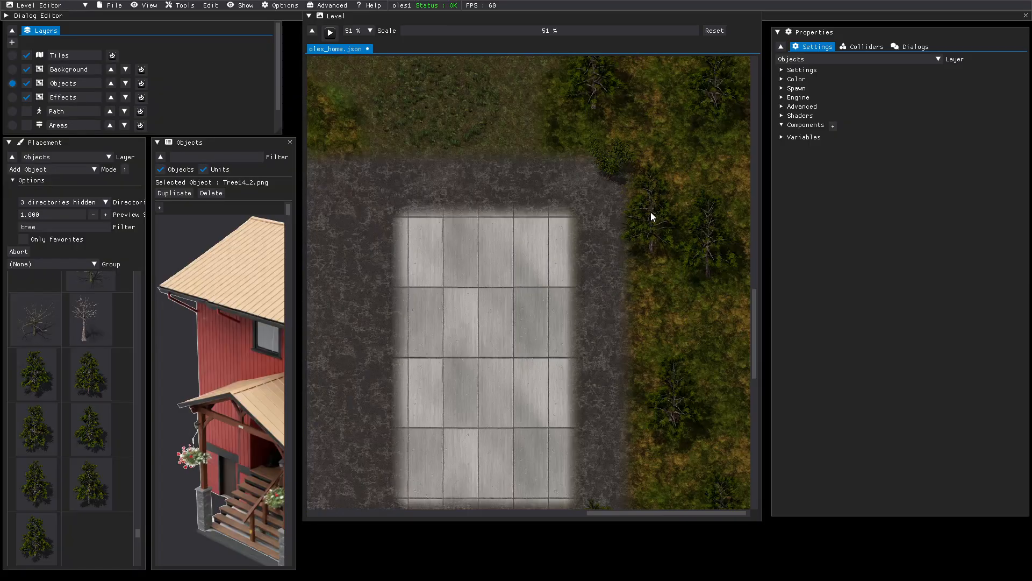
- Add pines at the forest edge, on the gravel by the road, and inside the forest
click(663, 158)
middle_drag(472, 109, 719, 130)
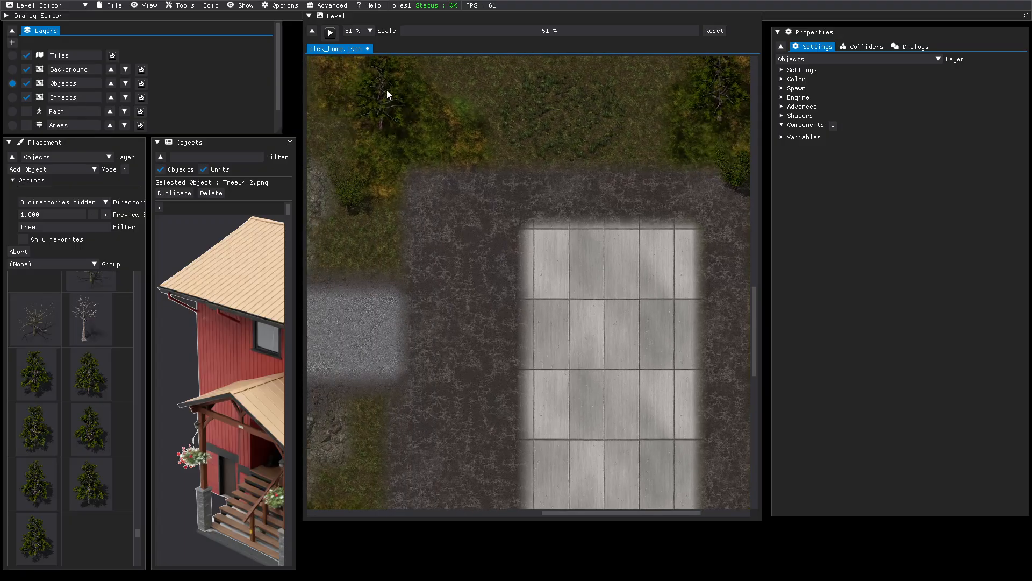
click(386, 89)
middle_drag(464, 132, 504, 362)
scroll(494, 199, down, 3)
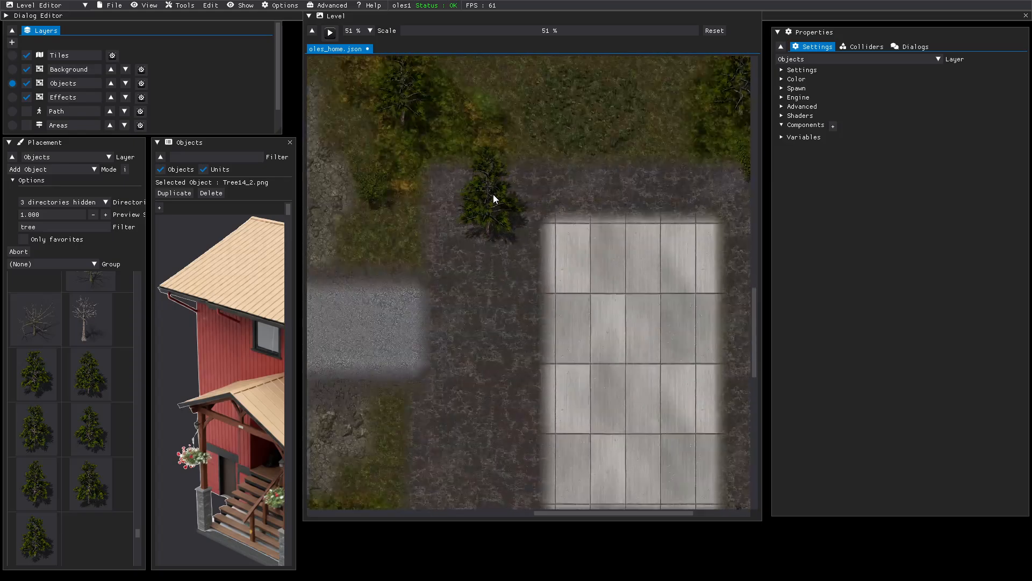
scroll(494, 199, up, 10)
scroll(493, 194, up, 5)
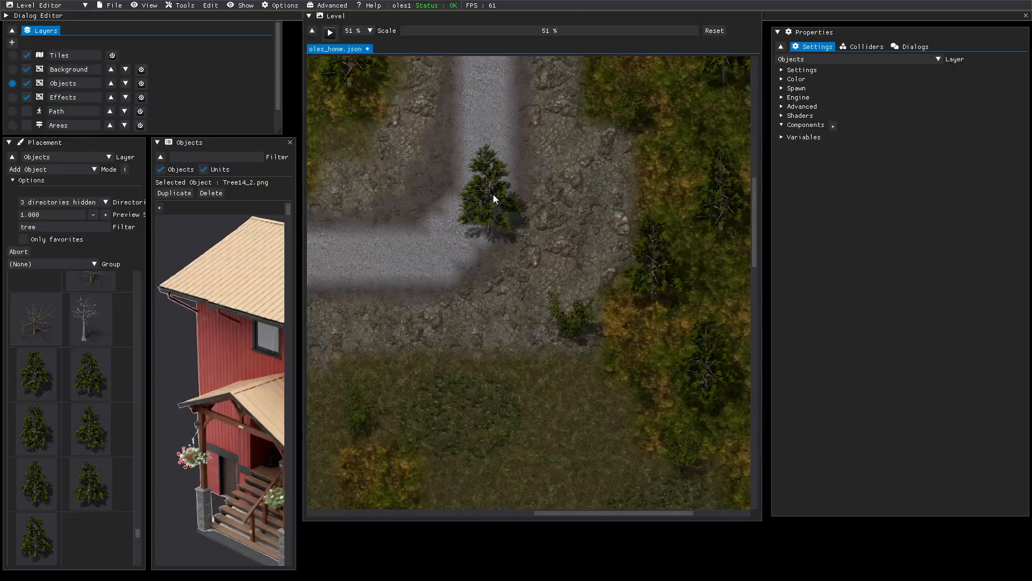
middle_drag(704, 251, 525, 249)
mouse_move(699, 307)
mouse_down()
mouse_move(697, 317)
mouse_move(694, 304)
mouse_up()
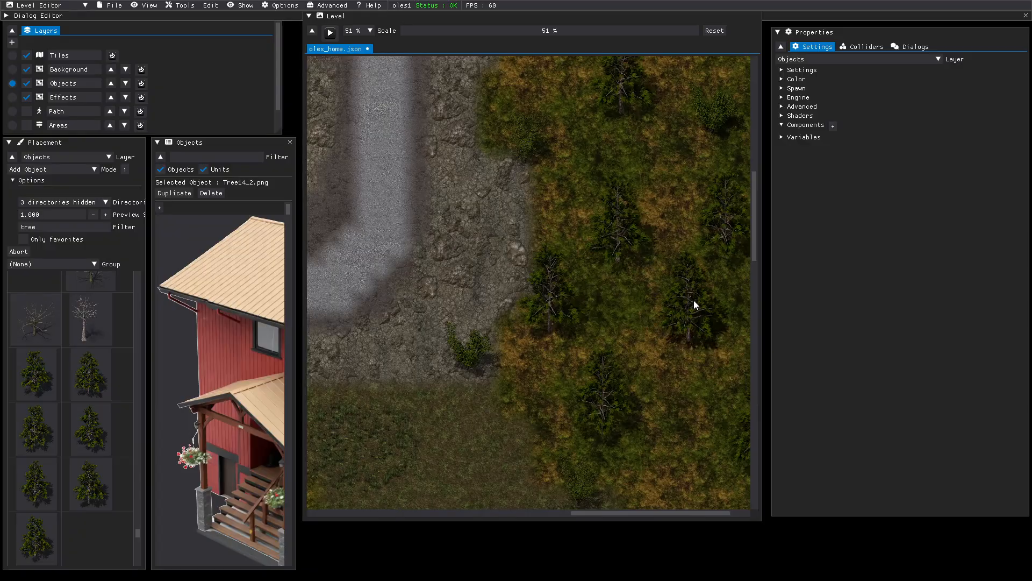
scroll(680, 226, up, 6)
scroll(680, 223, up, 1)
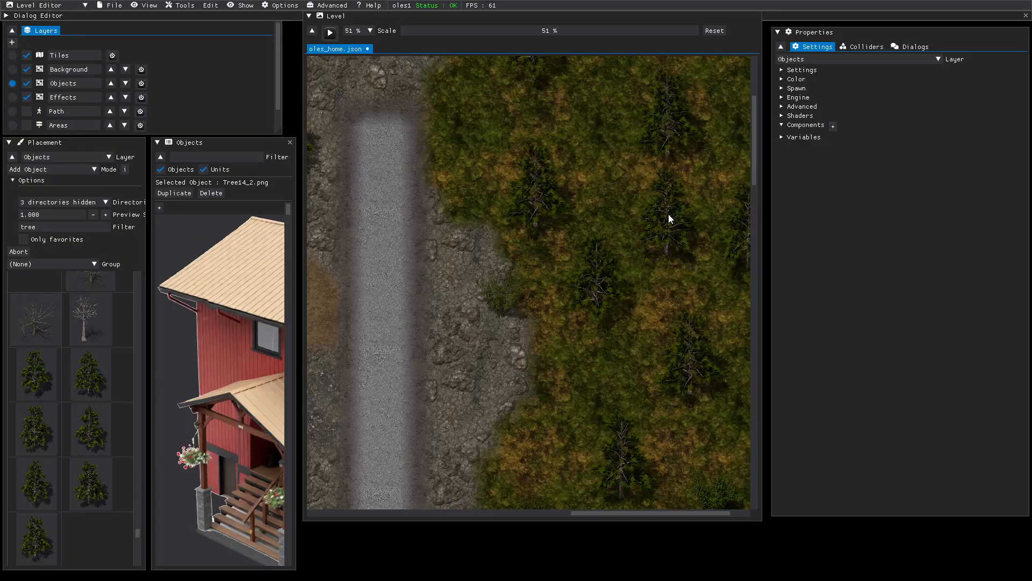
scroll(631, 152, up, 6)
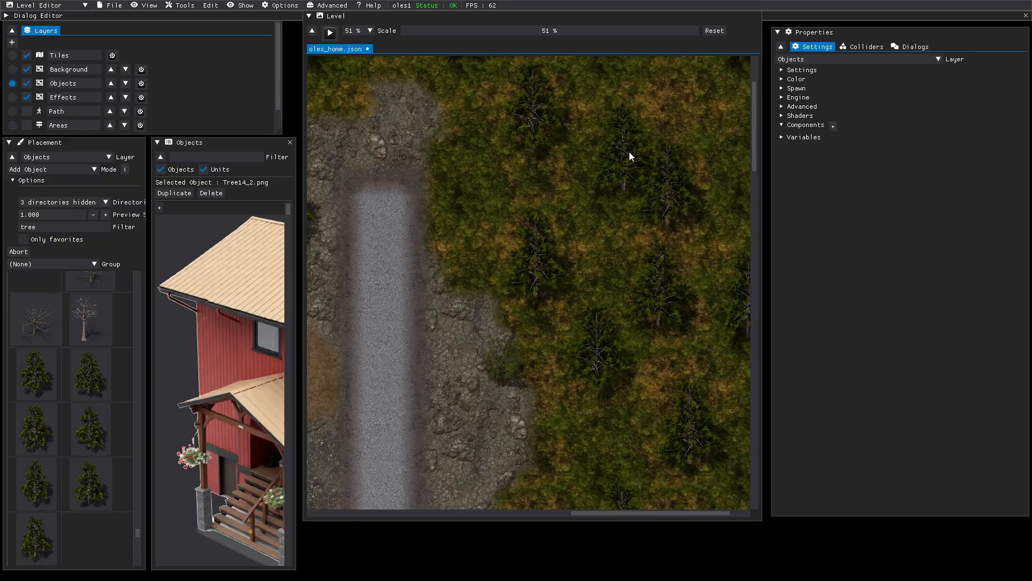
click(604, 184)
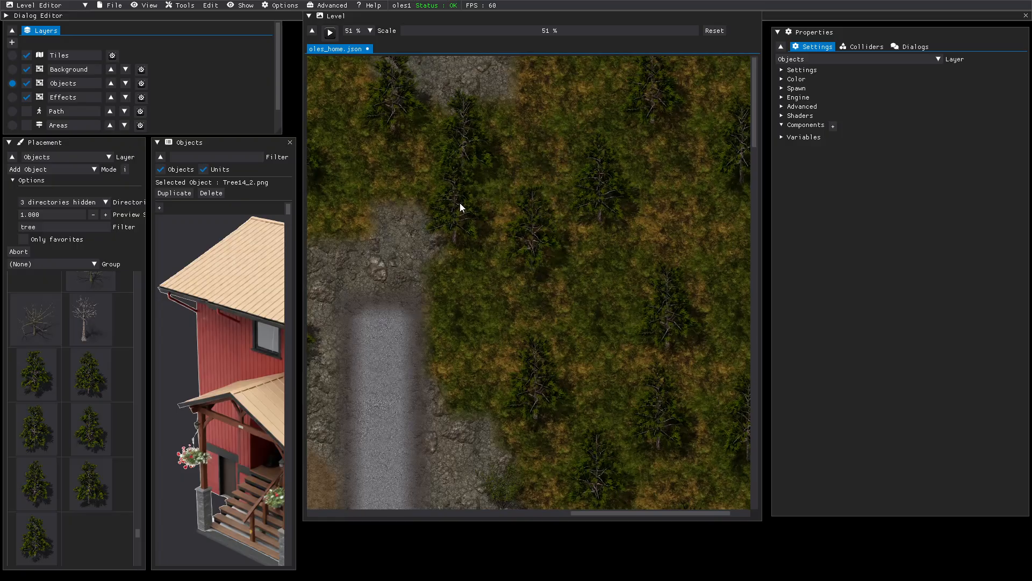
- Place a pine below the cliff beside the road
scroll(460, 203, left, 3)
middle_drag(660, 200, 798, 223)
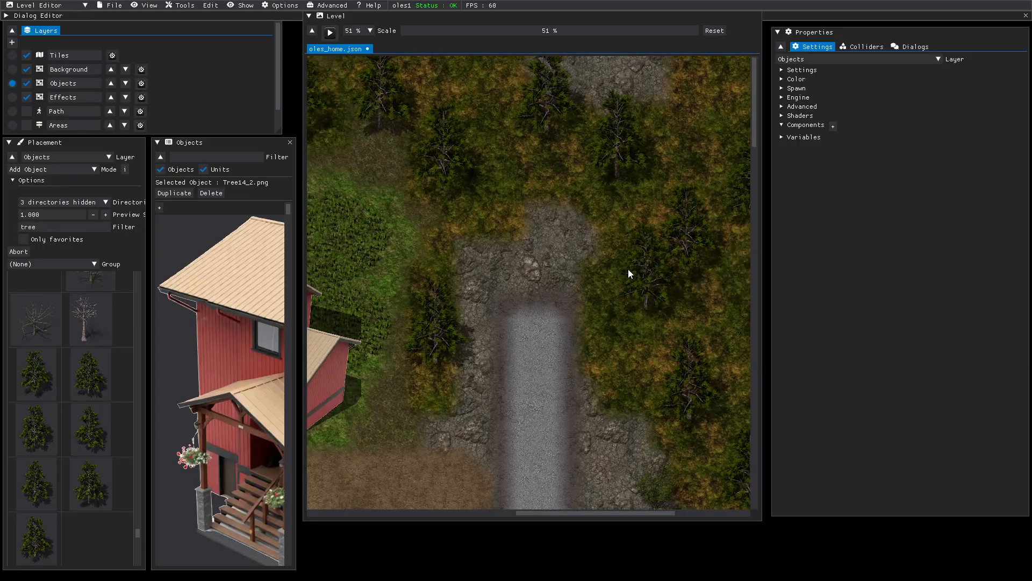
scroll(603, 268, down, 10)
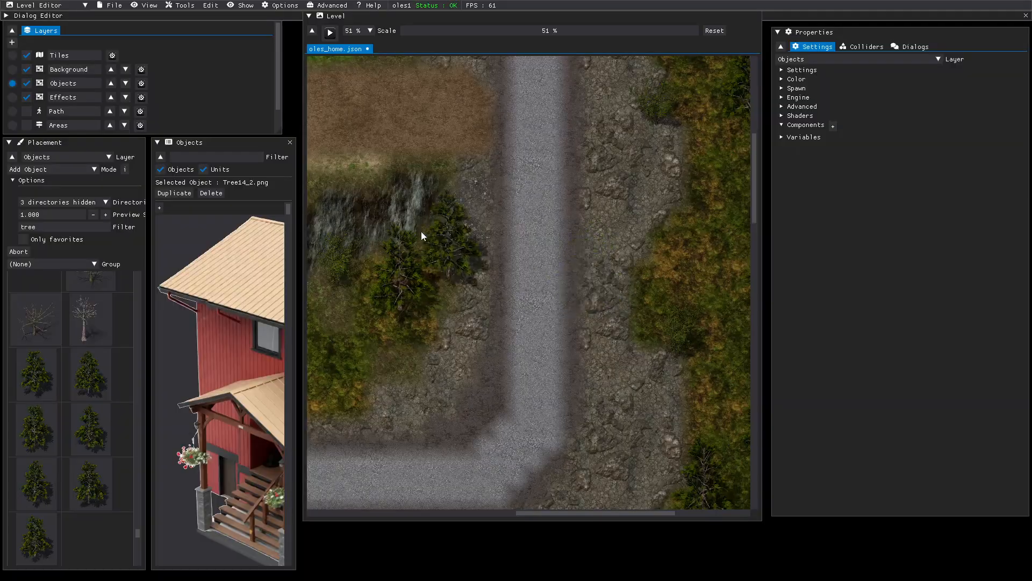
middle_drag(410, 235, 759, 253)
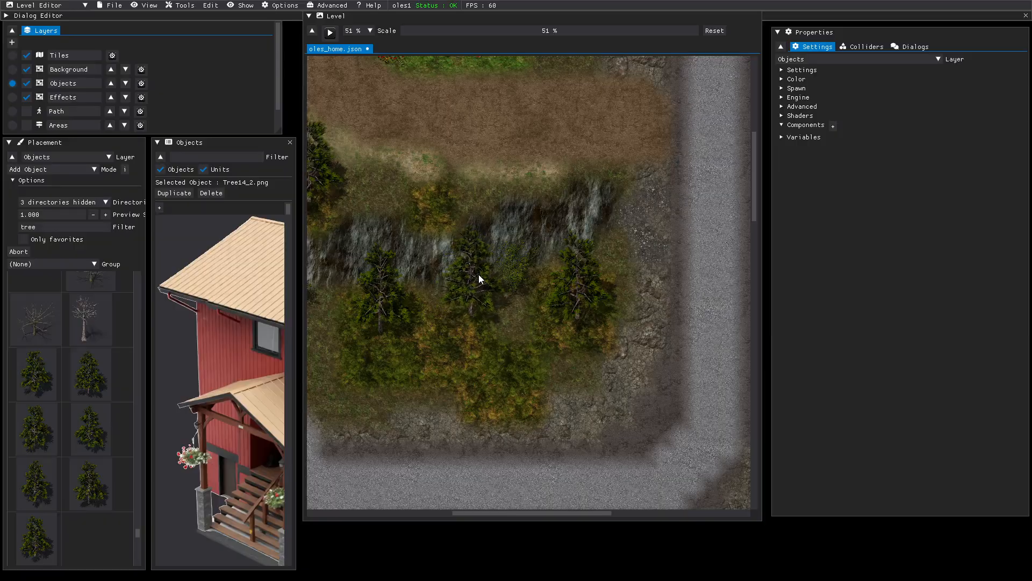
click(479, 272)
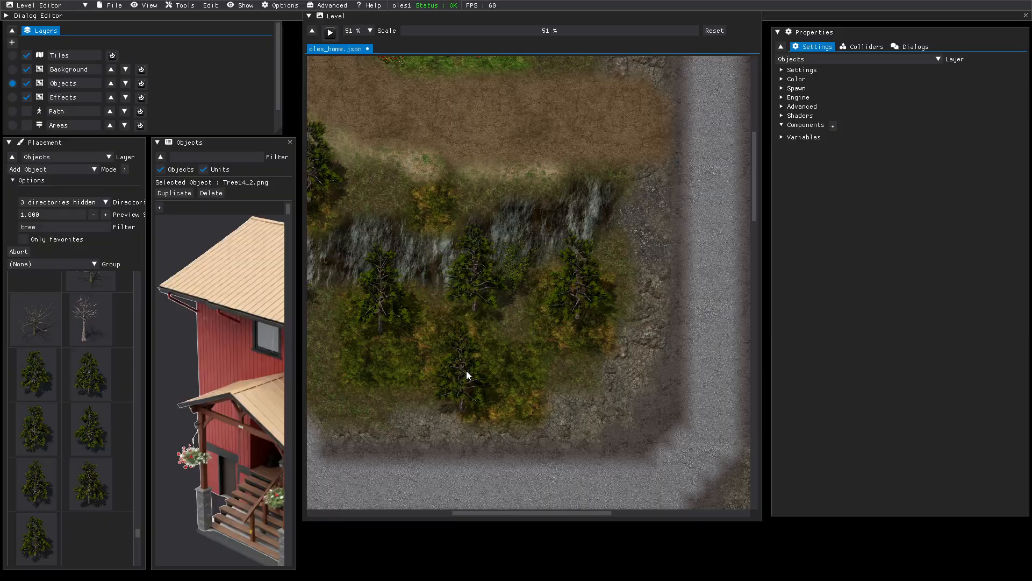
- Plant a pine left of the red house
middle_drag(468, 351, 626, 441)
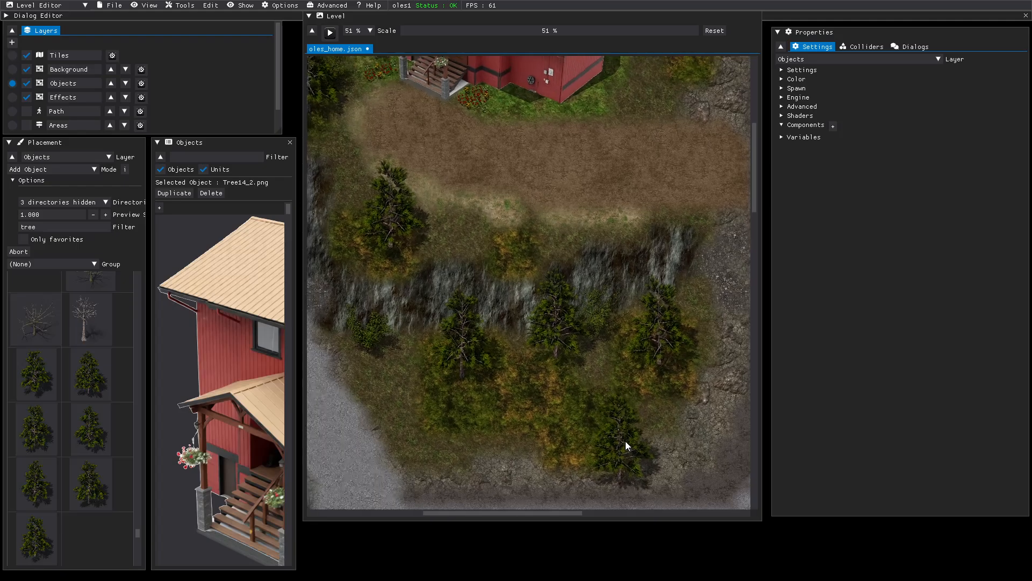
middle_drag(456, 195, 498, 402)
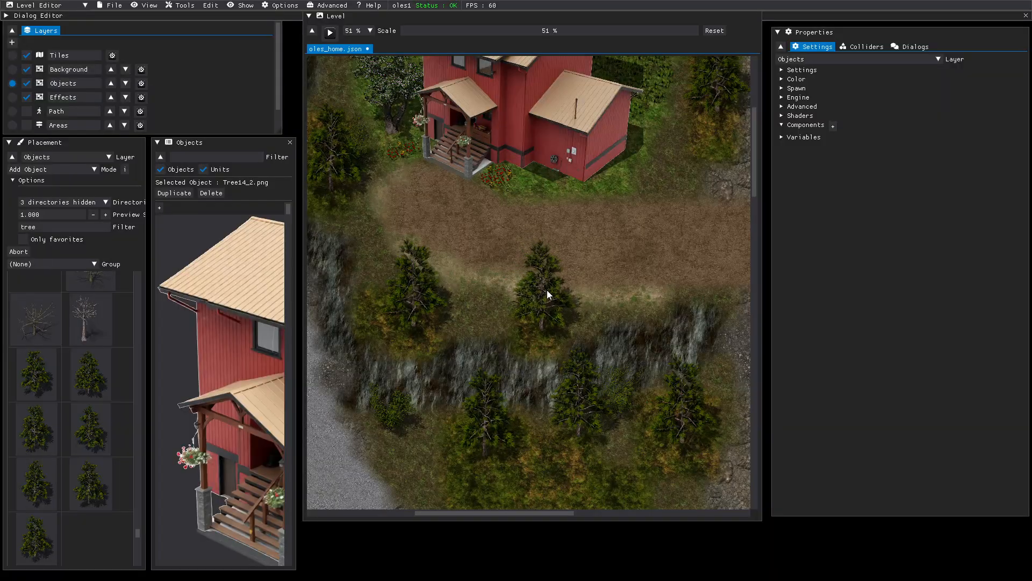
middle_drag(466, 227, 601, 413)
middle_drag(419, 130, 432, 305)
middle_drag(429, 147, 434, 245)
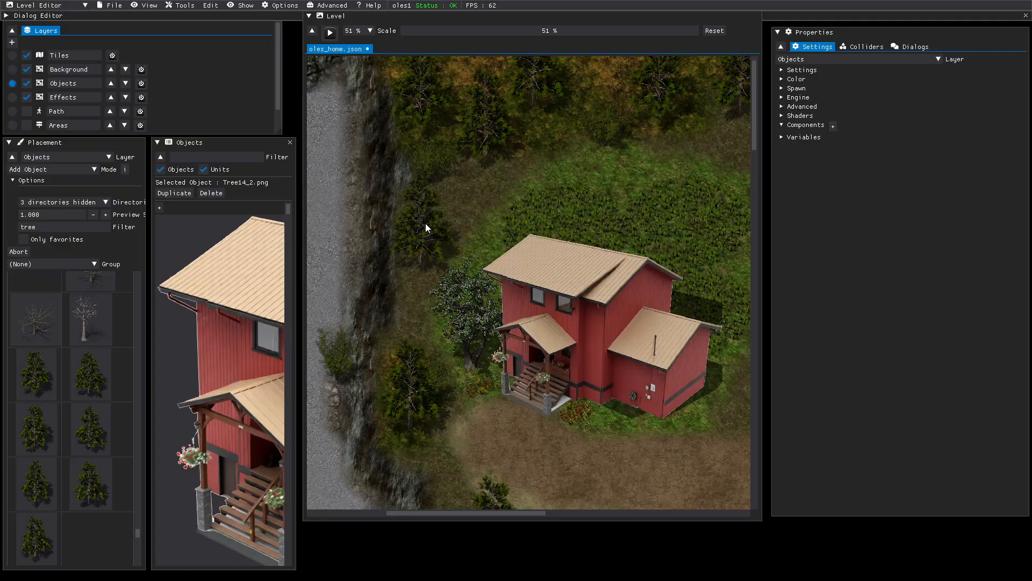
click(425, 223)
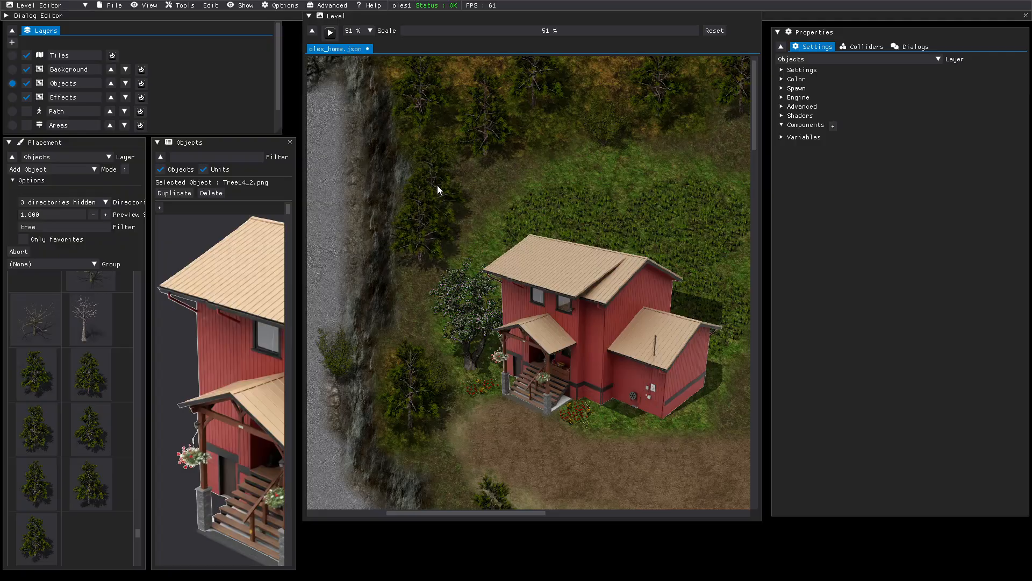
scroll(465, 170, down, 1)
scroll(464, 169, up, 2)
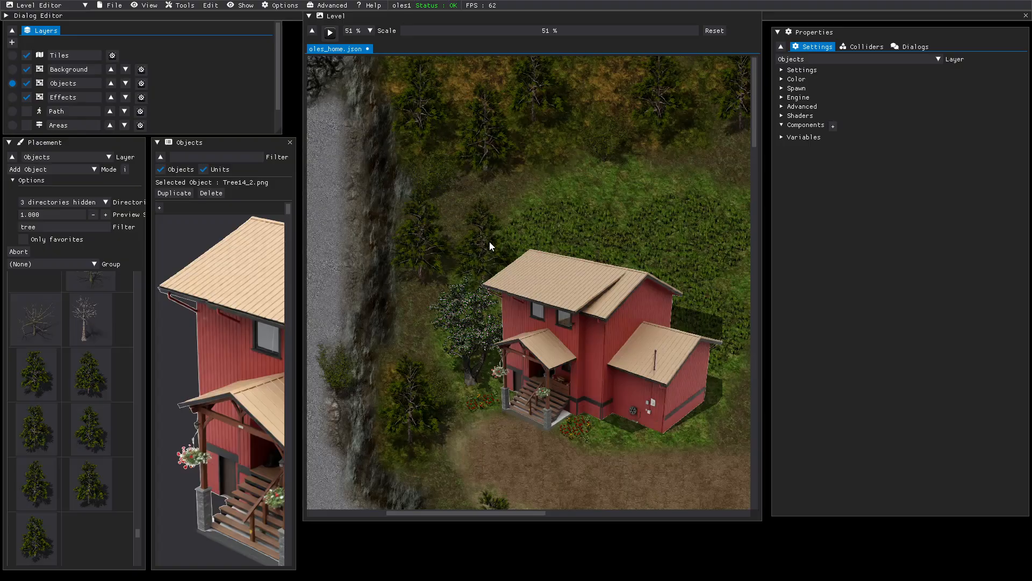
- Stop tree placement and place a DeadTree_4 stump above the house
right_click(463, 196)
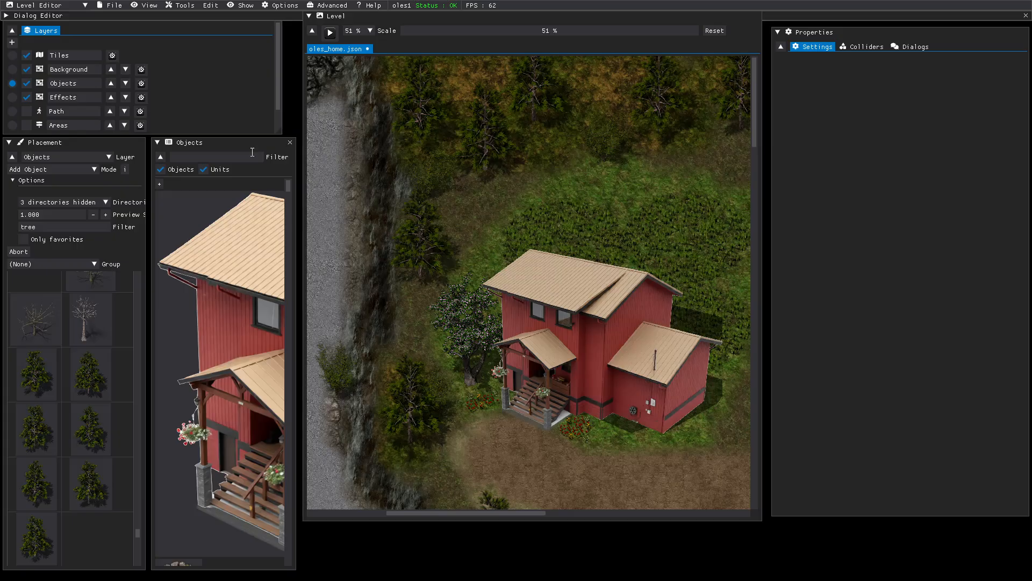
scroll(87, 365, up, 3)
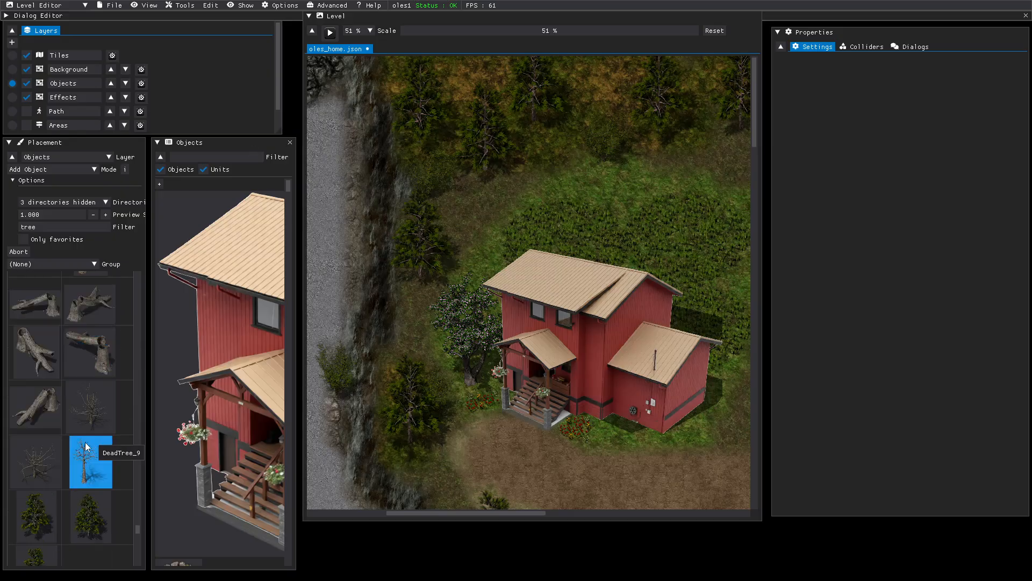
scroll(28, 448, up, 1)
scroll(26, 444, up, 2)
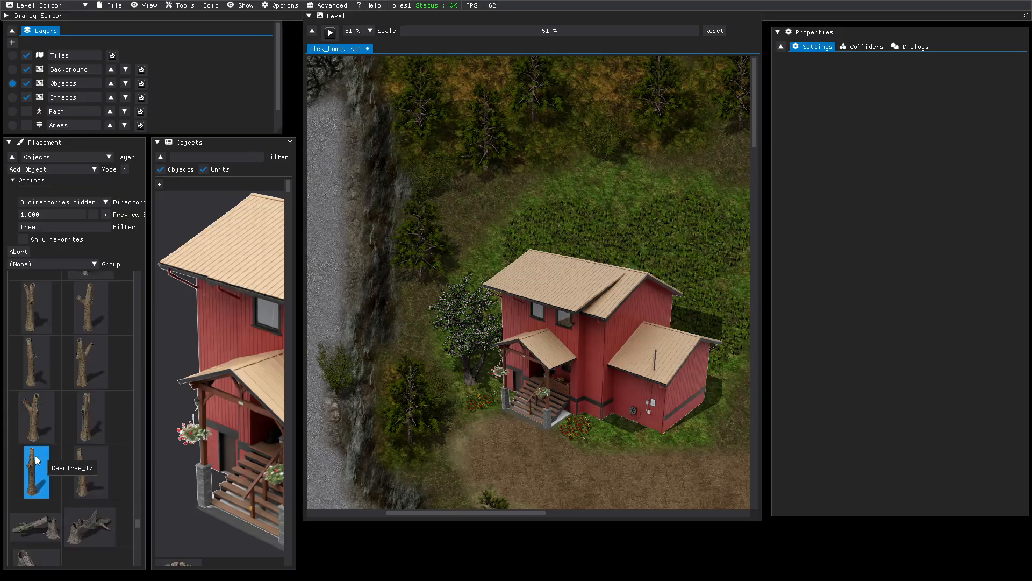
scroll(46, 461, up, 1)
scroll(45, 459, down, 1)
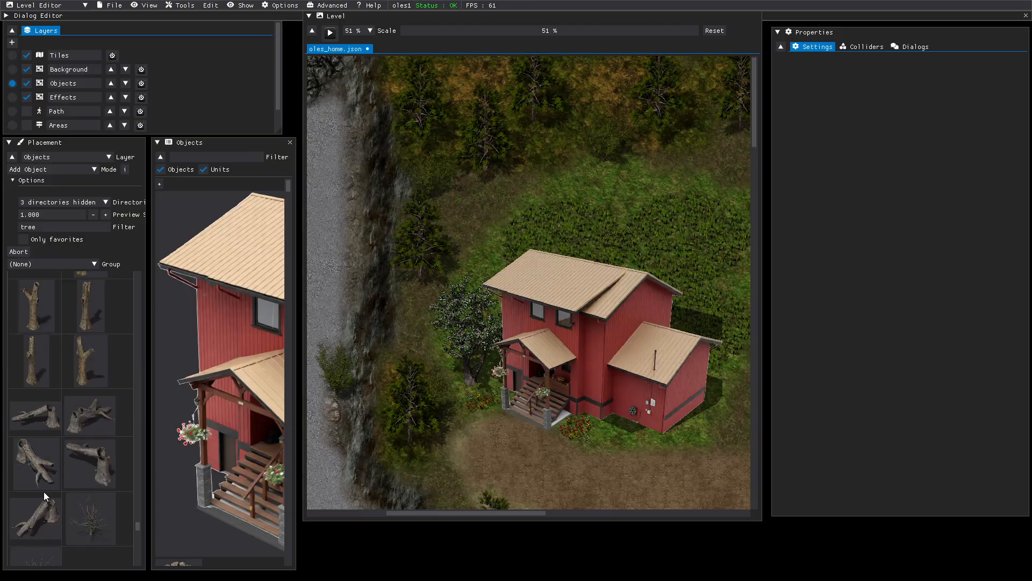
click(32, 469)
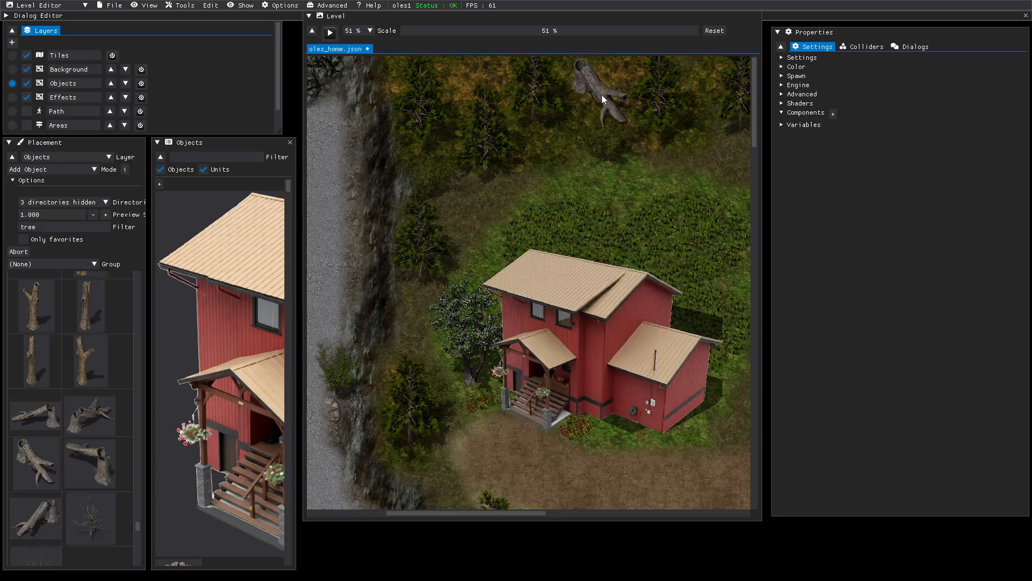
click(603, 96)
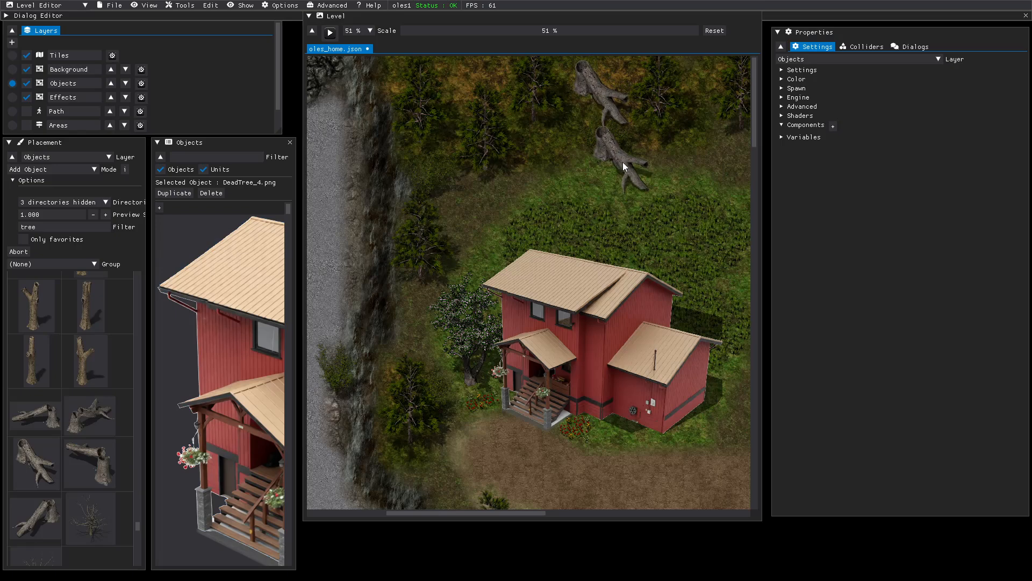
- Place a fallen dead log at the top edge of the forest beside the gravel road
click(28, 416)
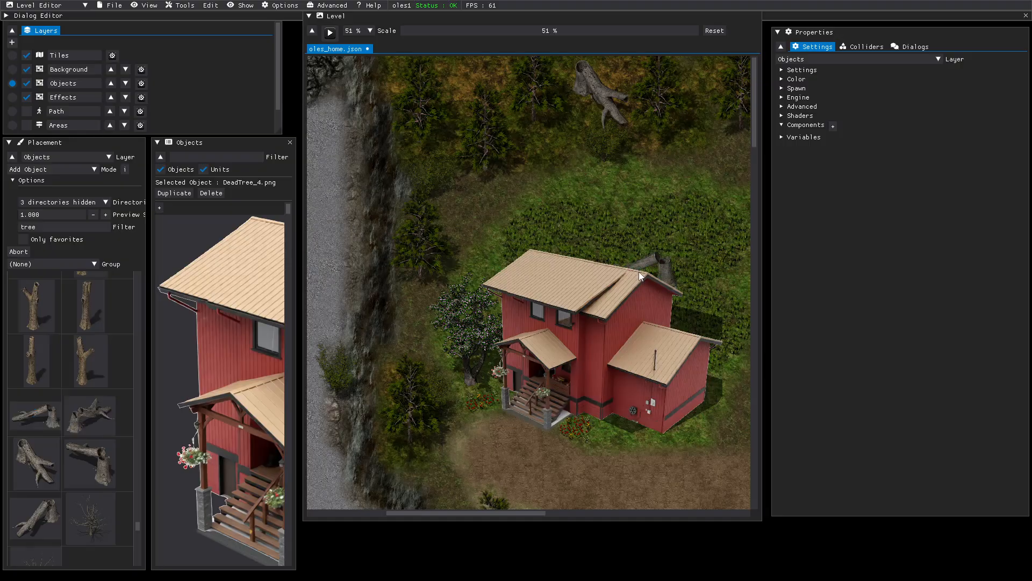
middle_drag(638, 272, 269, 274)
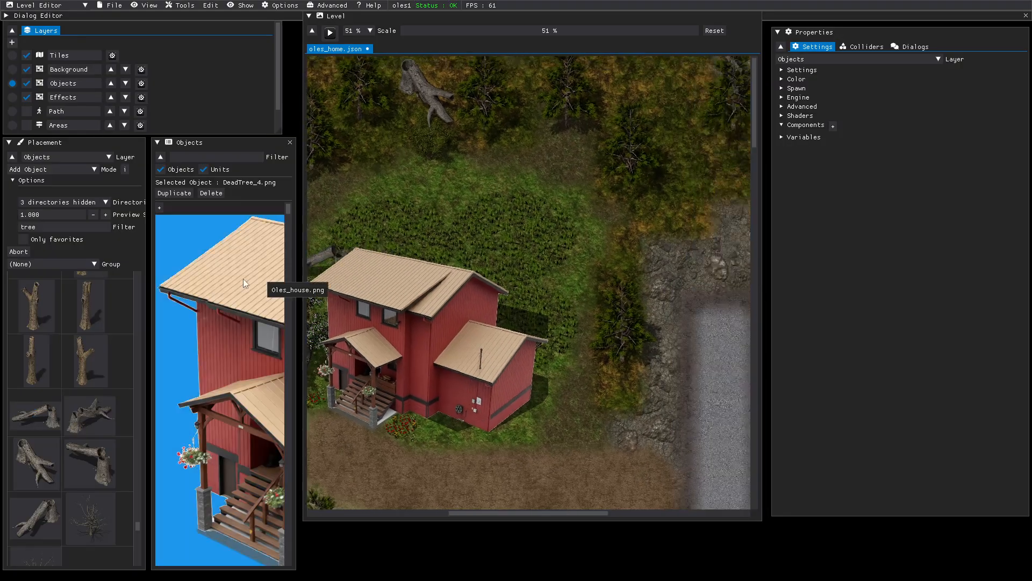
middle_drag(663, 227, 393, 231)
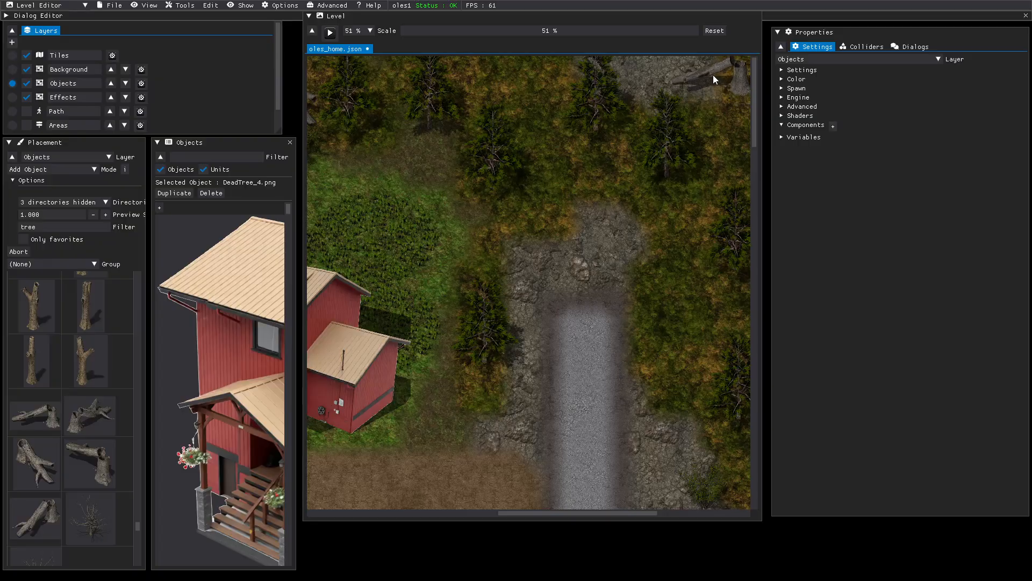
click(713, 75)
middle_drag(729, 180, 399, 201)
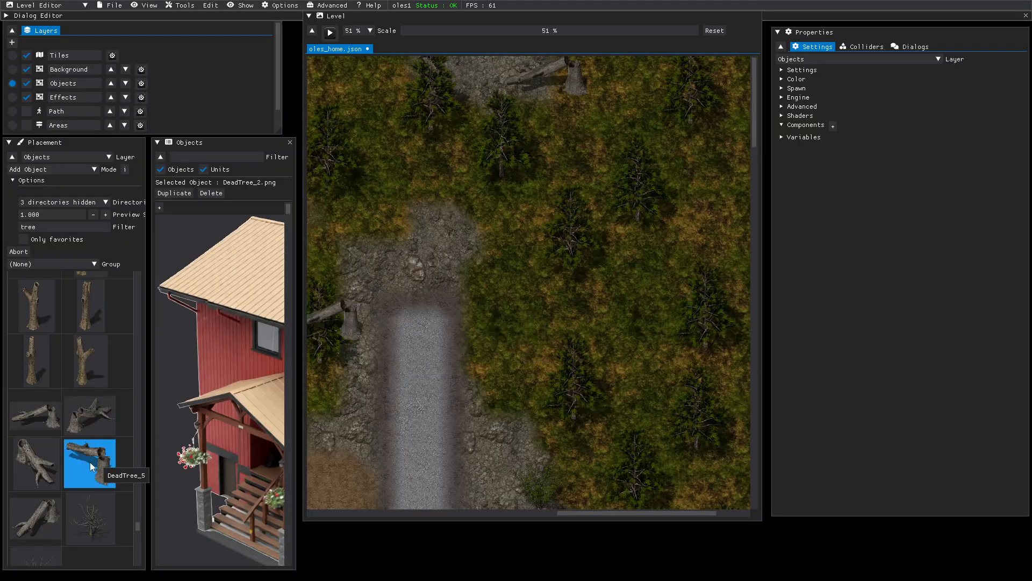
- Place an upright dead stump right of the road and a fallen dead tree beside it
click(26, 468)
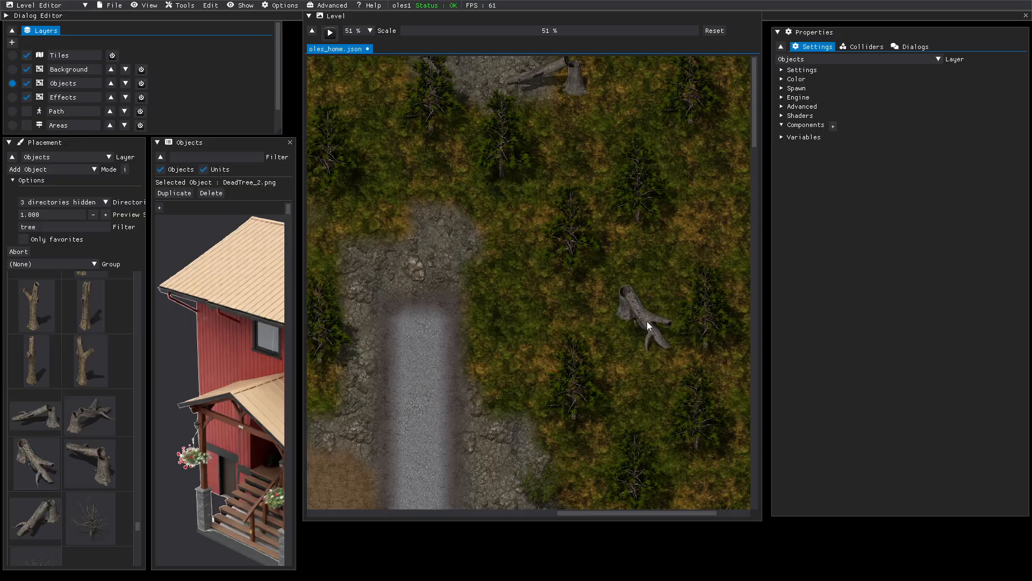
click(647, 321)
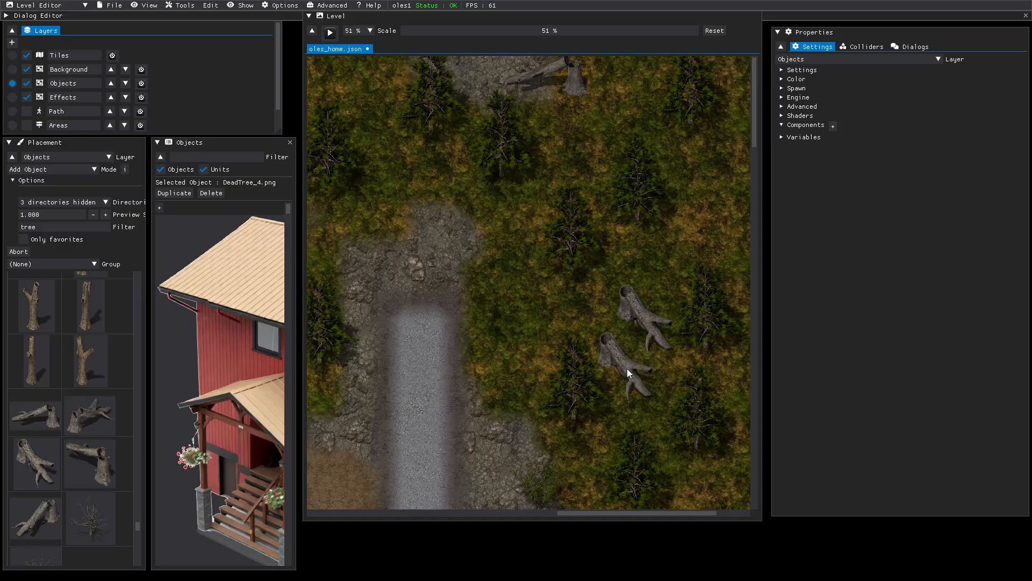
scroll(627, 368, down, 12)
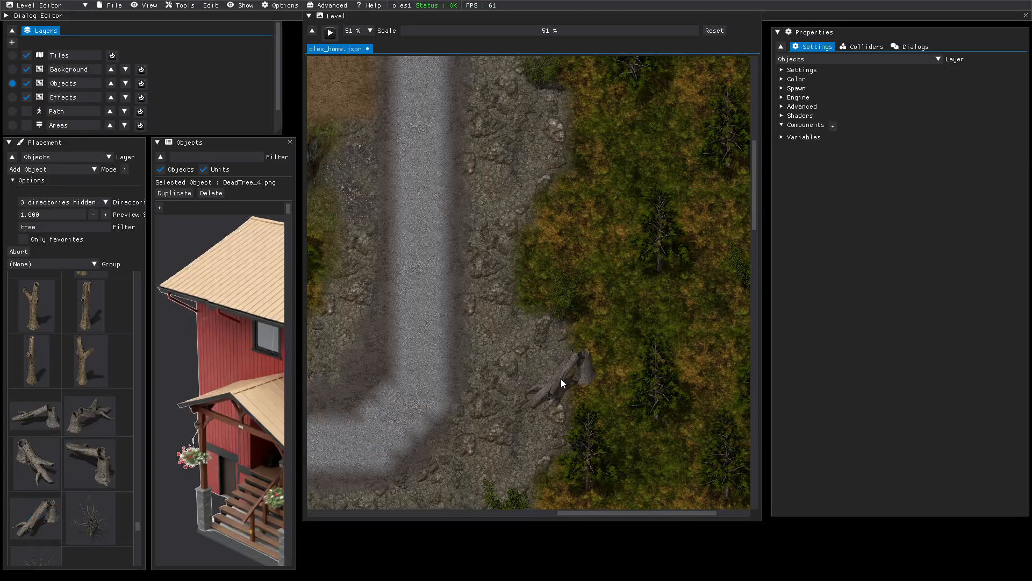
click(566, 379)
scroll(501, 376, down, 10)
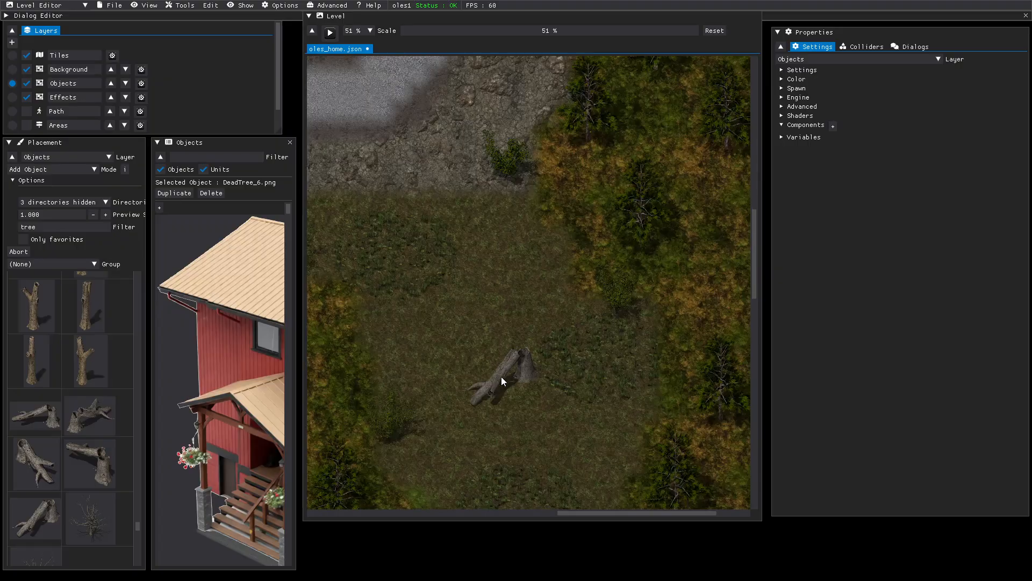
scroll(501, 377, down, 3)
scroll(500, 377, down, 3)
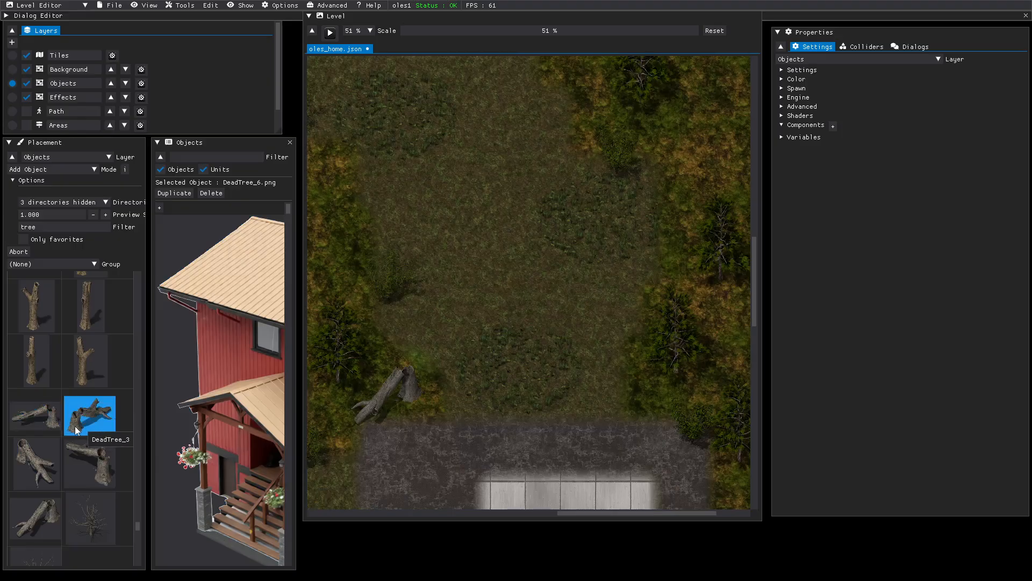
- Place tall dead trunks at the clearing's right edge and in the forest below the concrete pad
scroll(55, 354, up, 1)
click(42, 346)
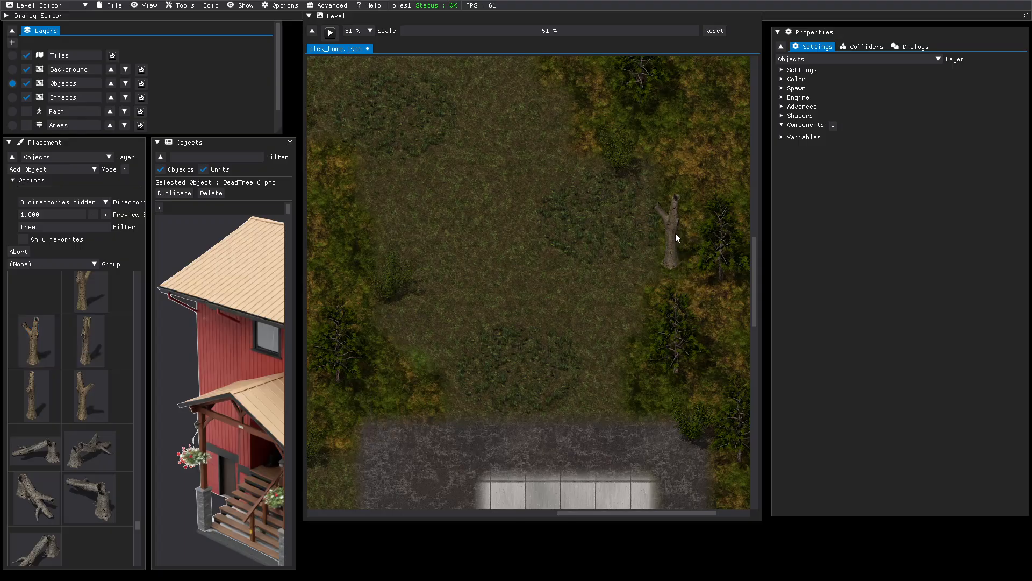
click(676, 238)
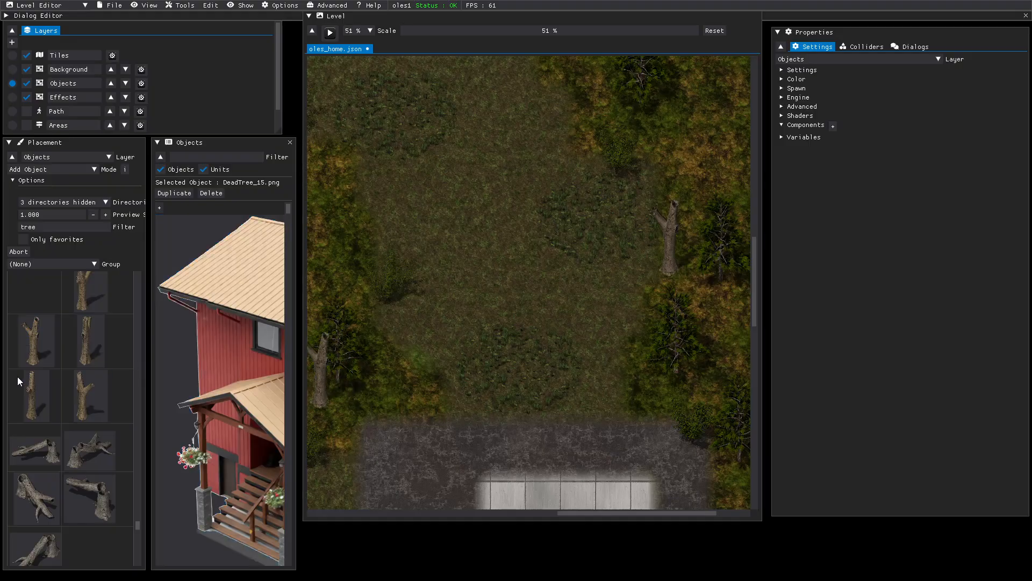
click(93, 358)
scroll(509, 413, down, 5)
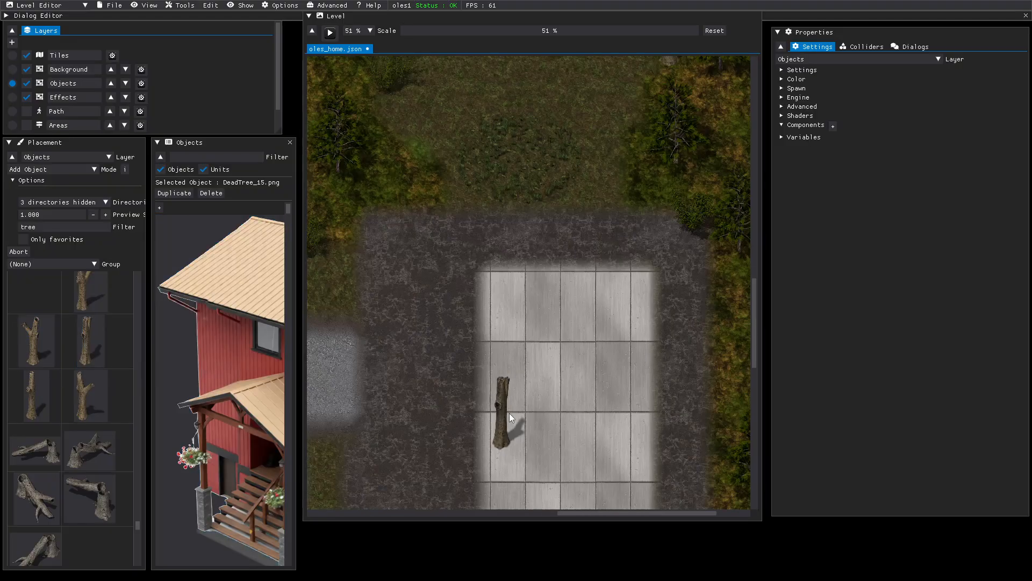
scroll(509, 413, down, 5)
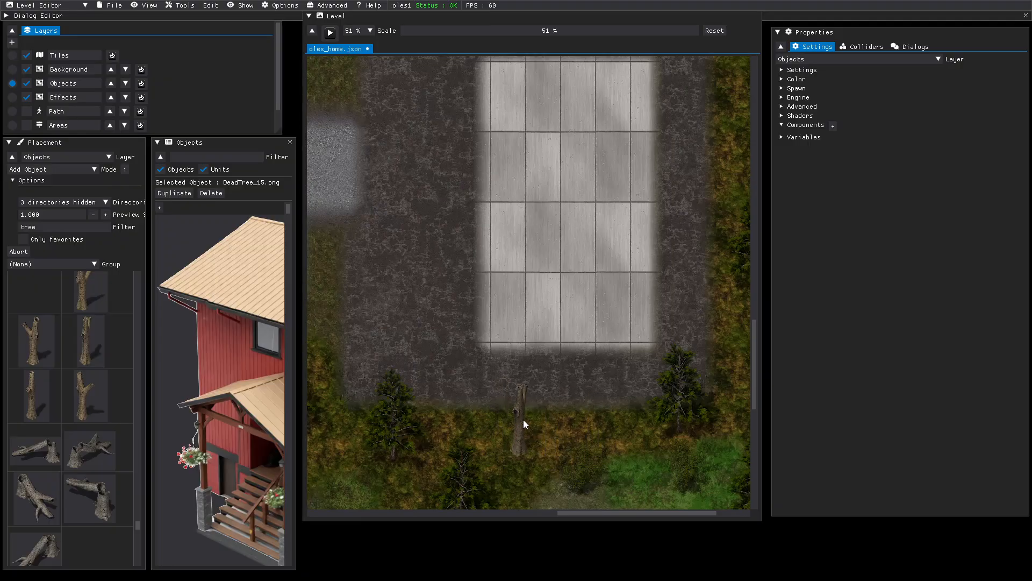
click(520, 423)
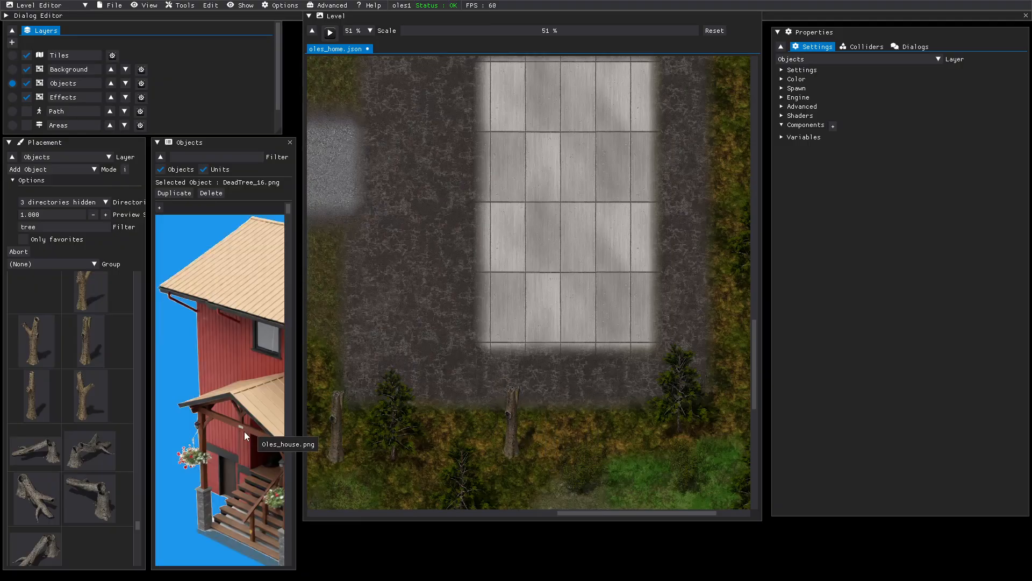
- Add another dead trunk at the clearing's lower right
scroll(57, 436, up, 2)
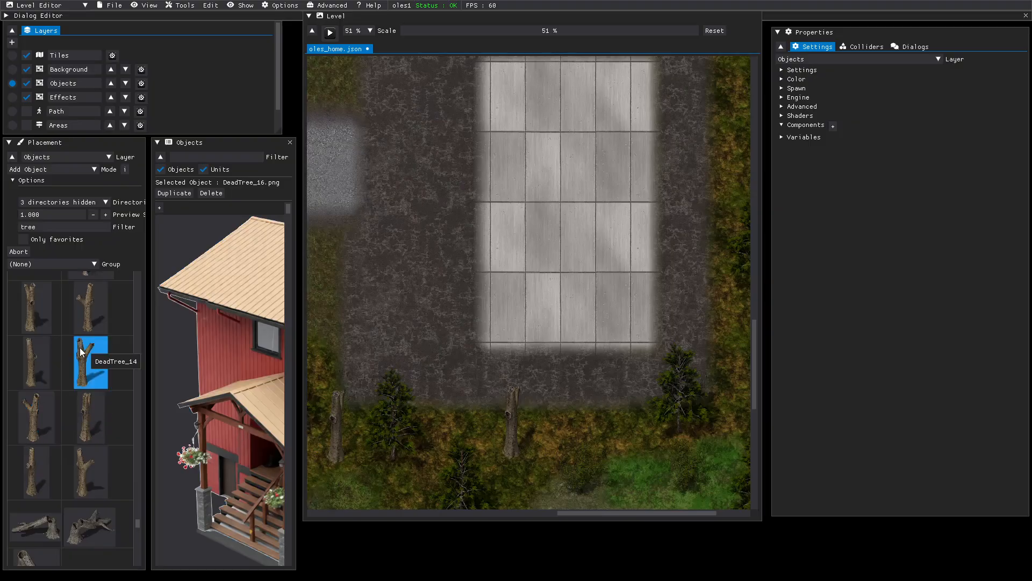
click(46, 311)
scroll(576, 394, down, 5)
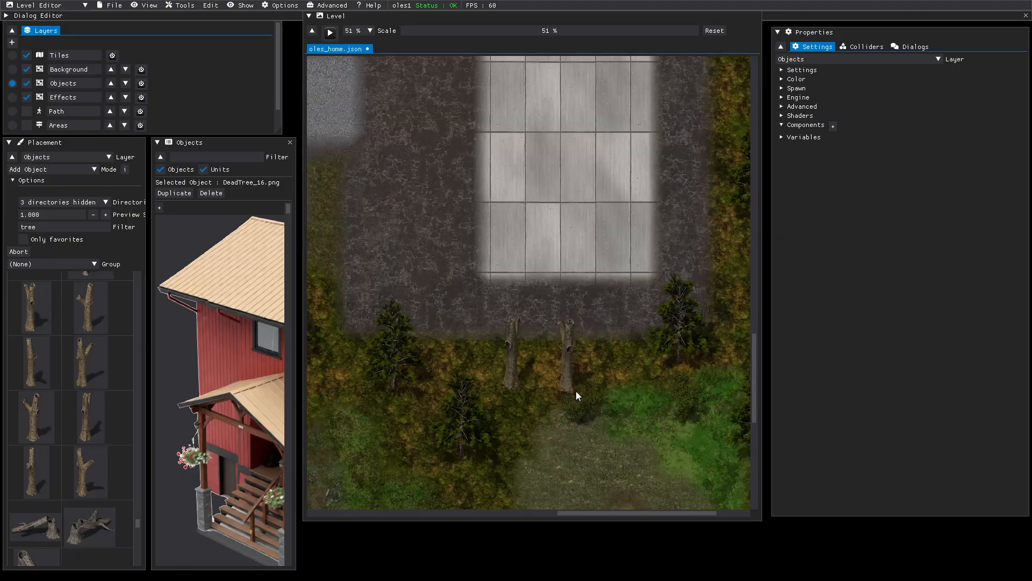
scroll(575, 396, down, 3)
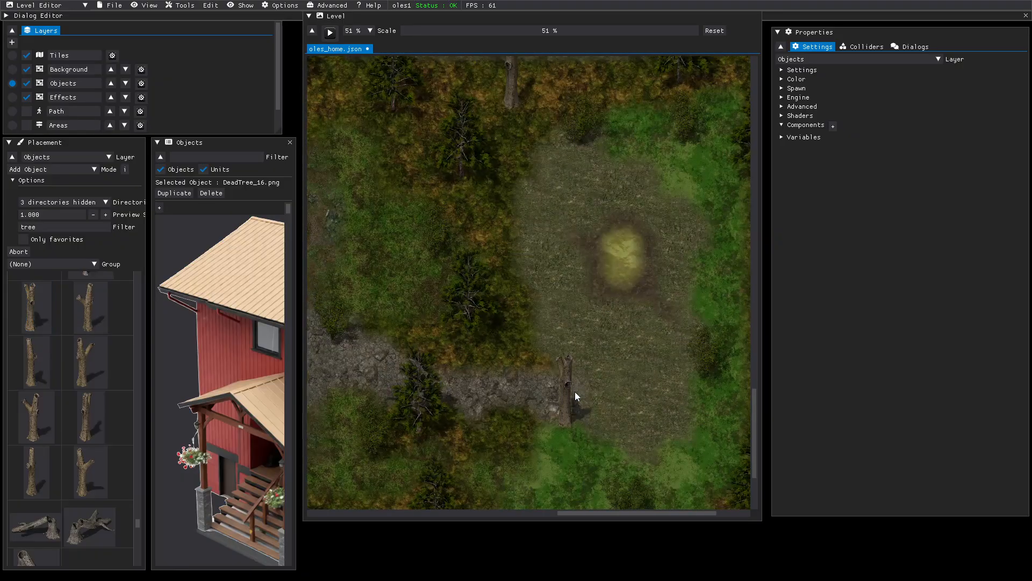
click(701, 451)
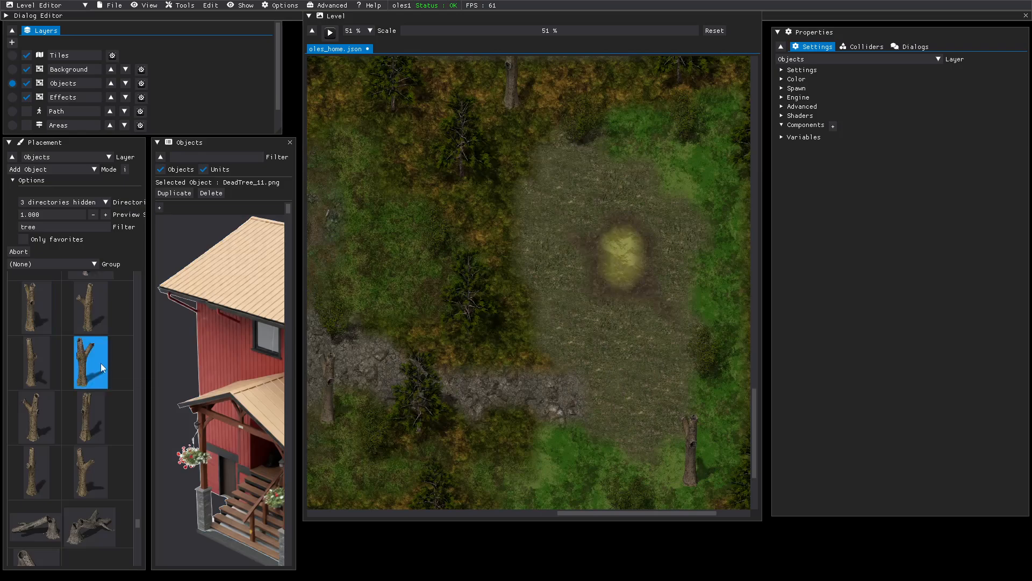
scroll(32, 425, down, 4)
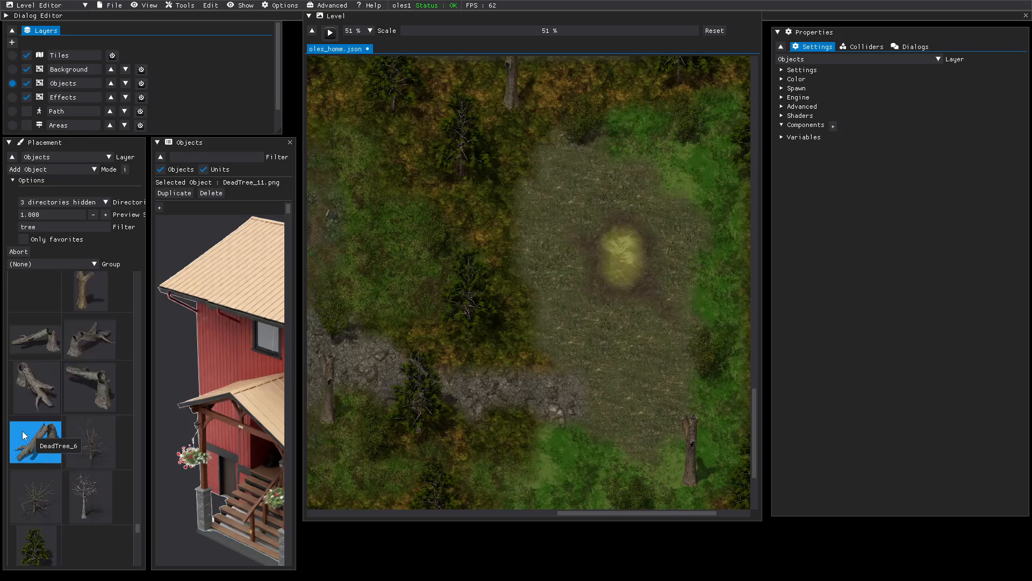
scroll(25, 428, down, 5)
scroll(24, 429, up, 15)
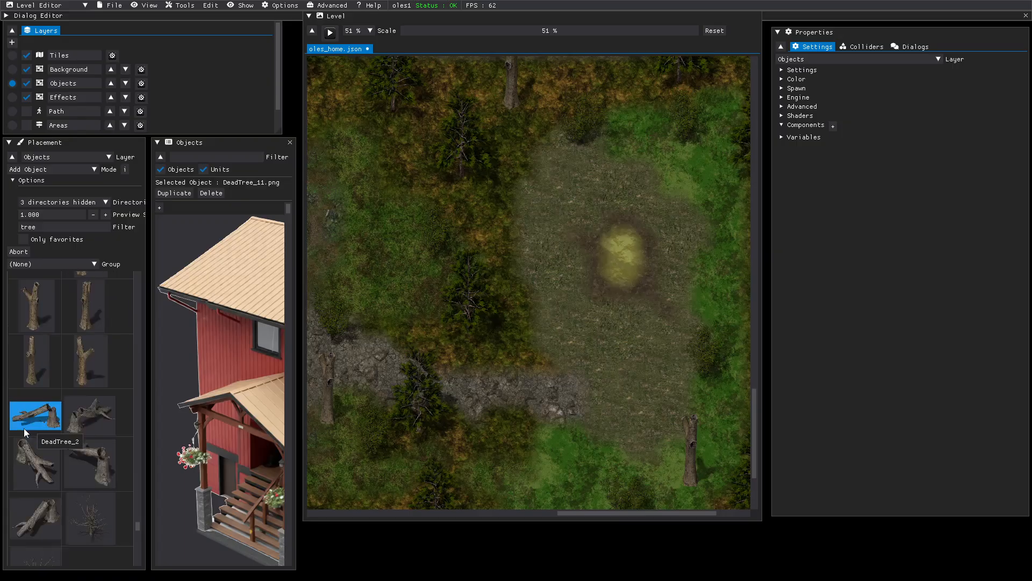
scroll(24, 428, up, 4)
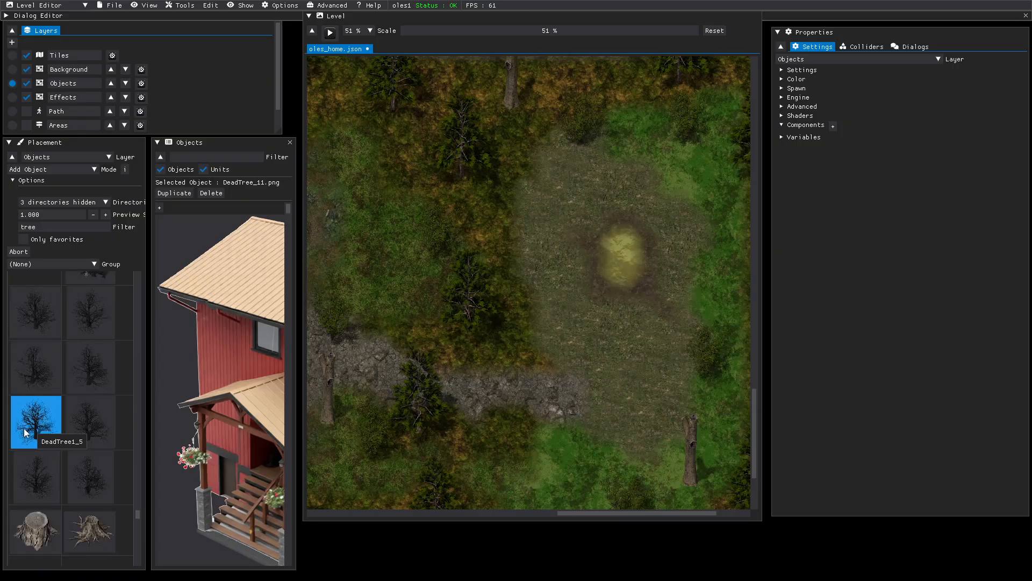
- Place DeadTreeStump_2 rooty stumps below the rocky path and in the grassy clearing
click(22, 532)
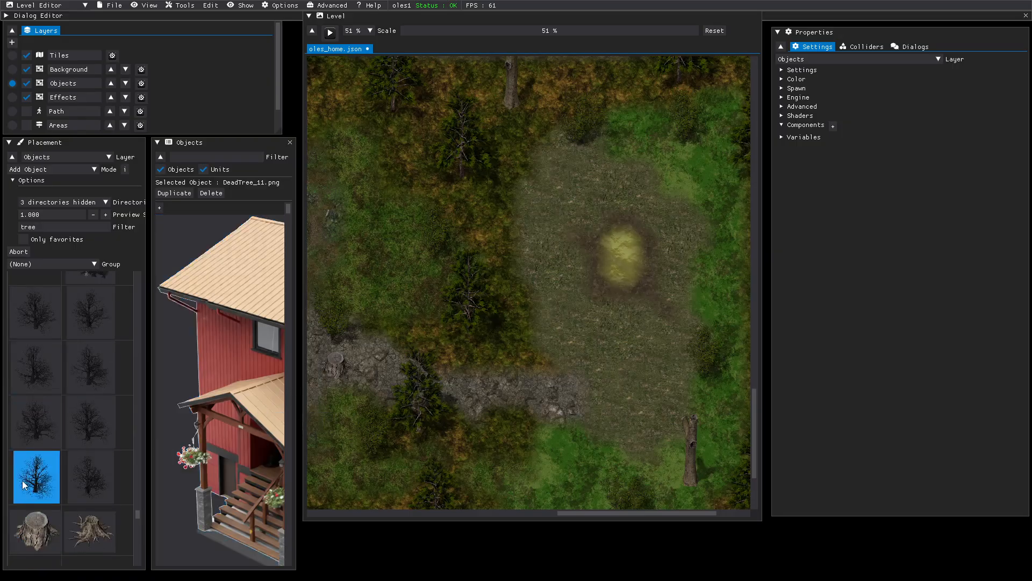
click(86, 525)
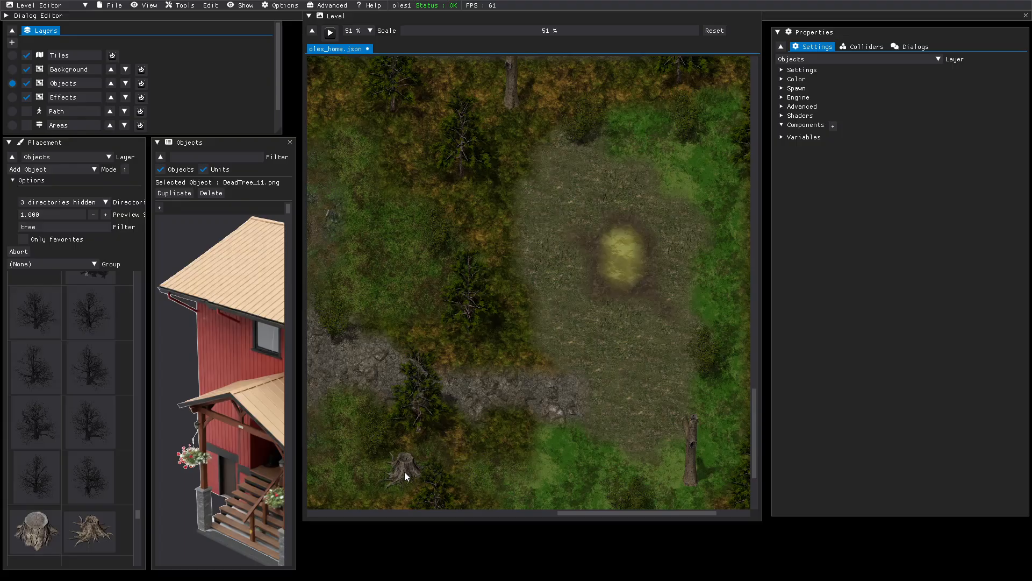
click(362, 475)
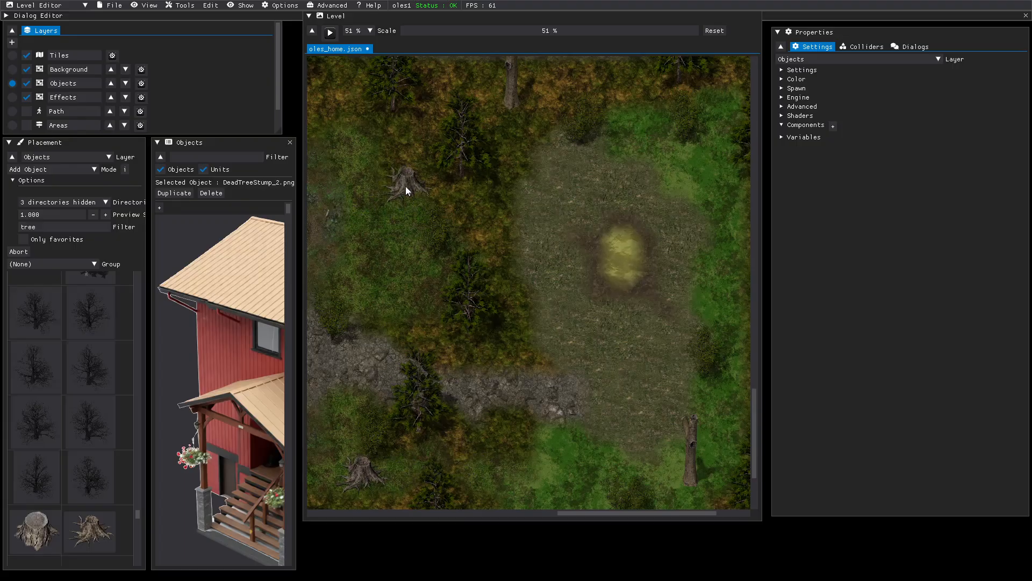
scroll(388, 205, up, 10)
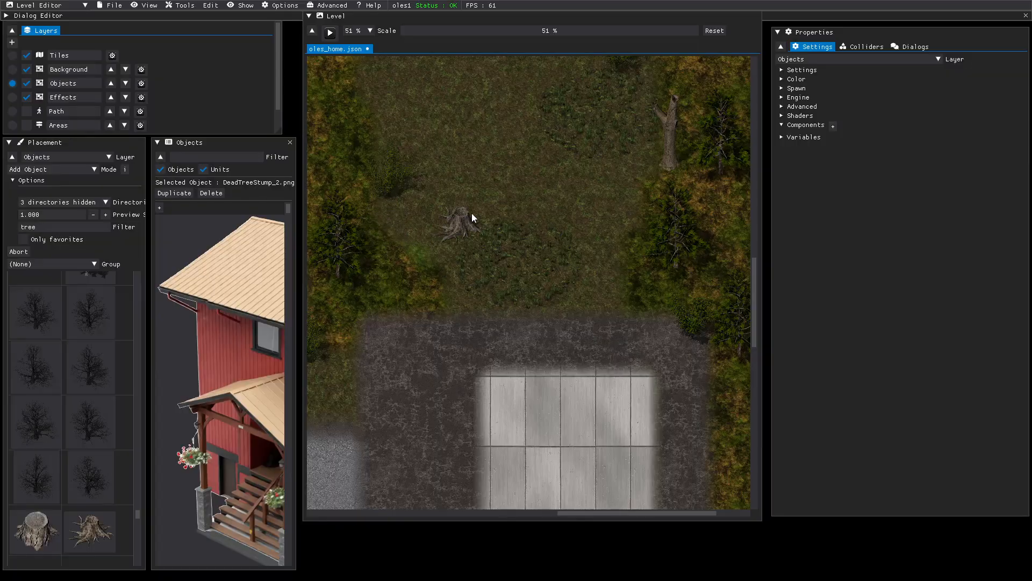
click(451, 188)
scroll(564, 158, up, 4)
scroll(564, 158, up, 20)
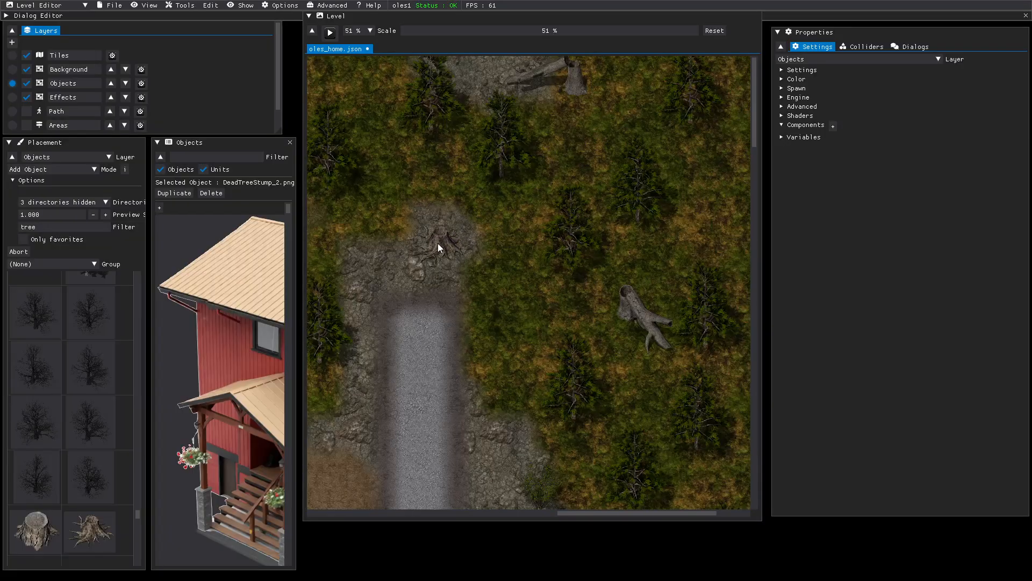
scroll(521, 238, down, 12)
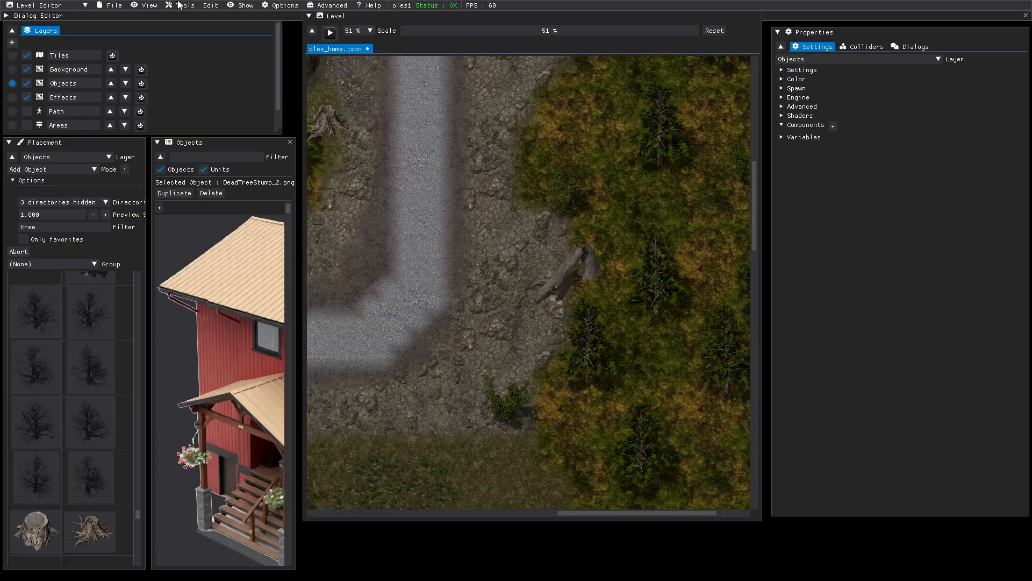
click(111, 6)
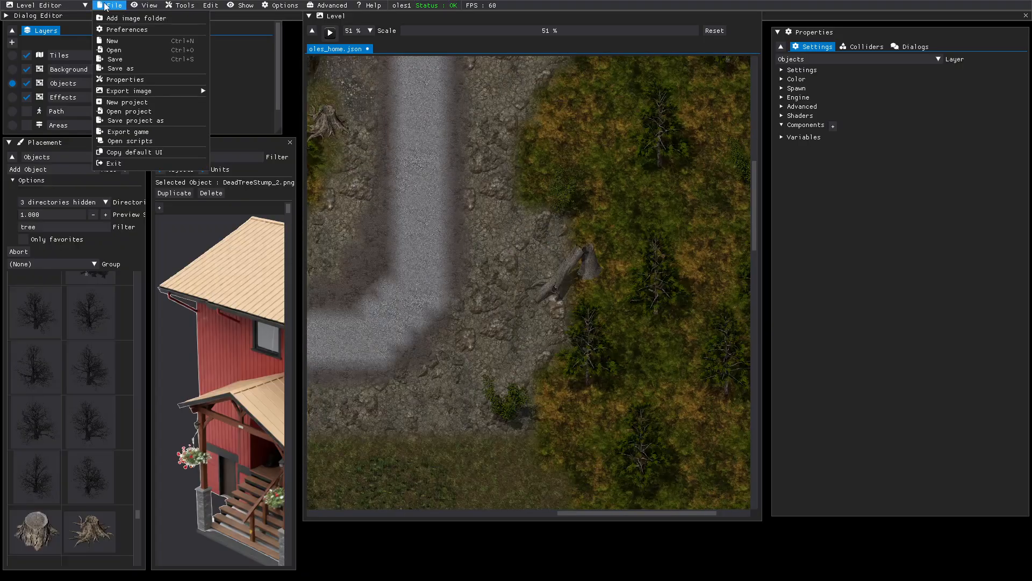
- Save oles_home, start a play test, and run the hero up the road past the stump
click(133, 58)
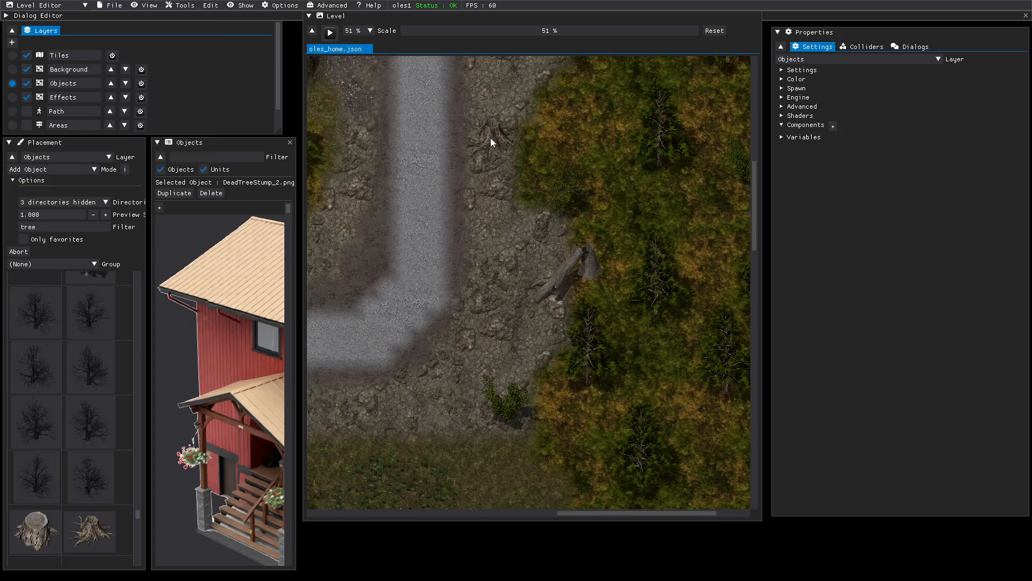
click(331, 33)
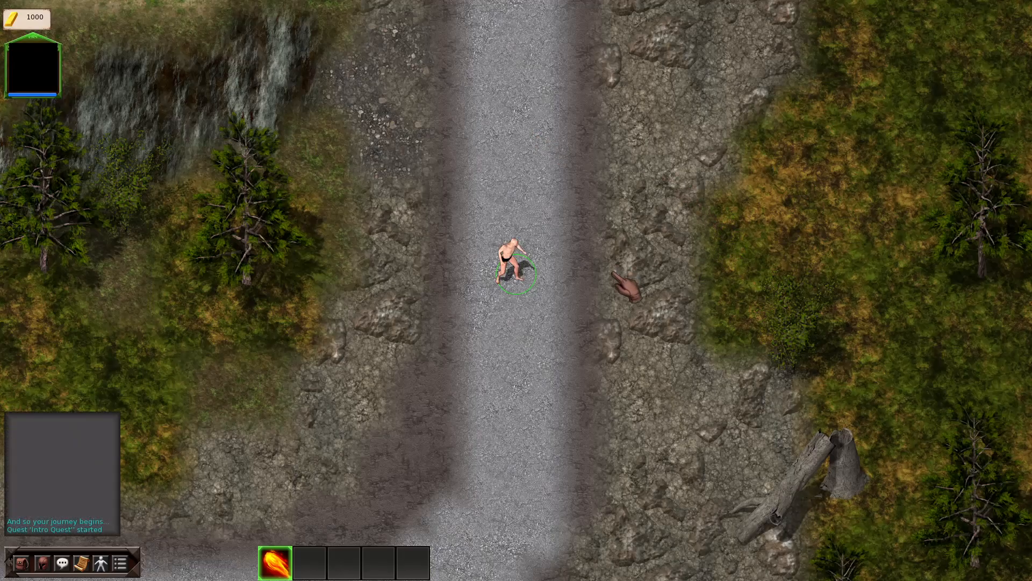
key(w)
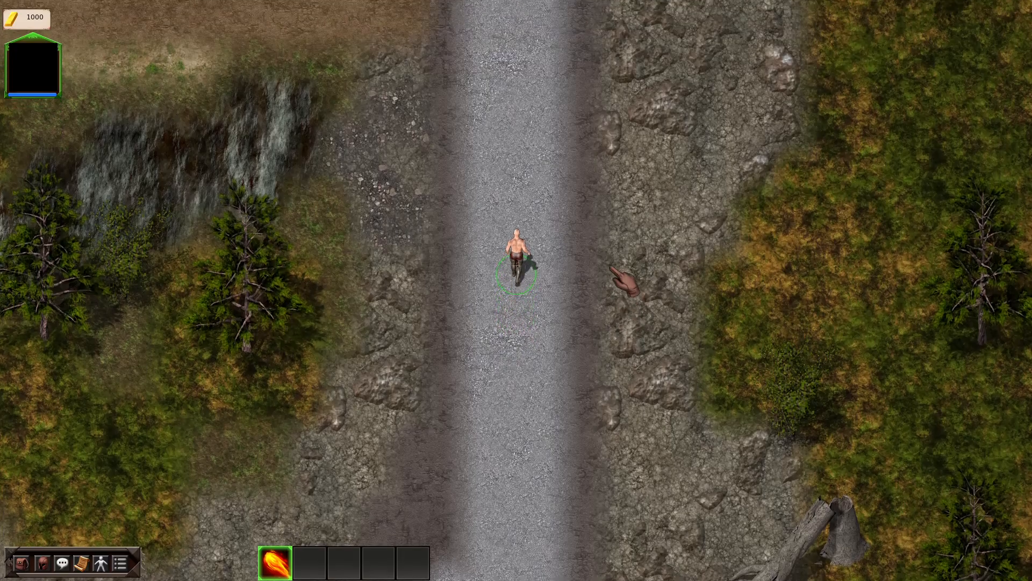
key(w)
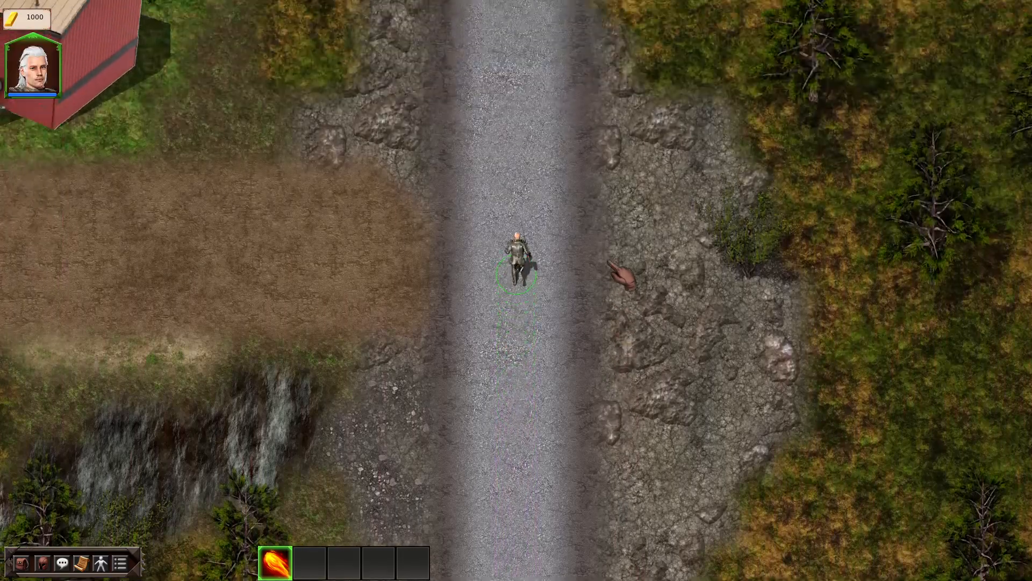
key(w)
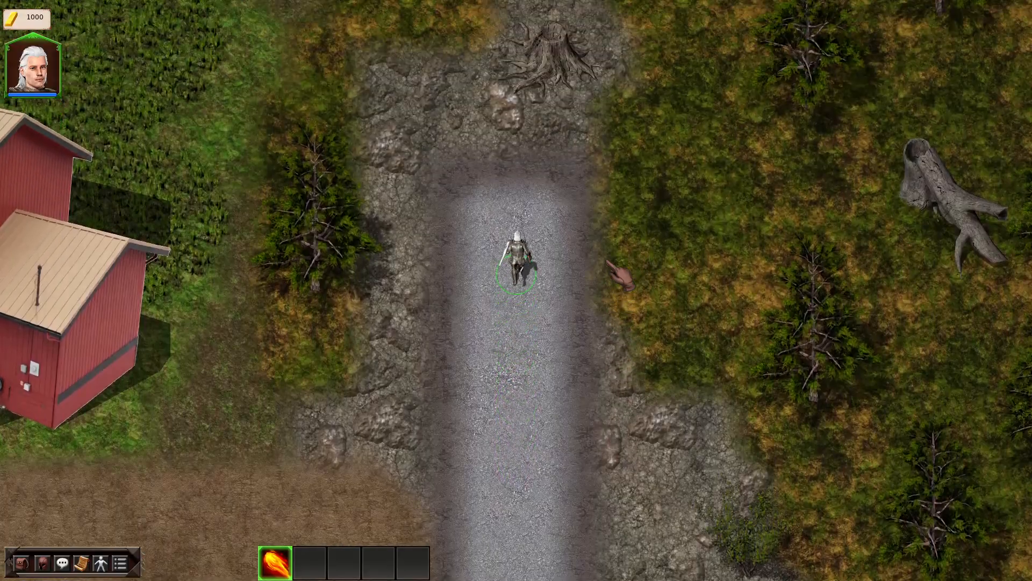
key(w)
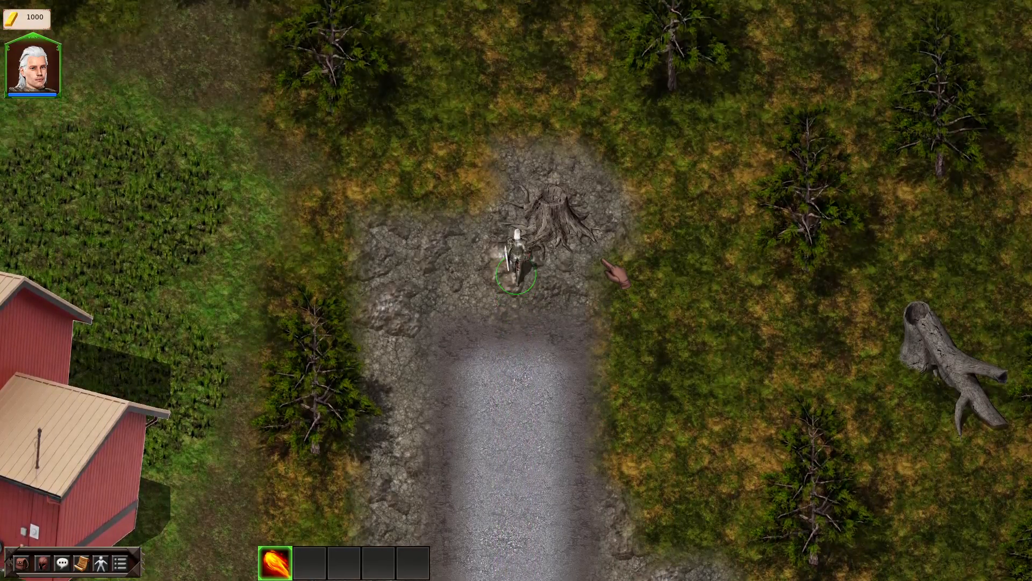
key(d)
key(w)
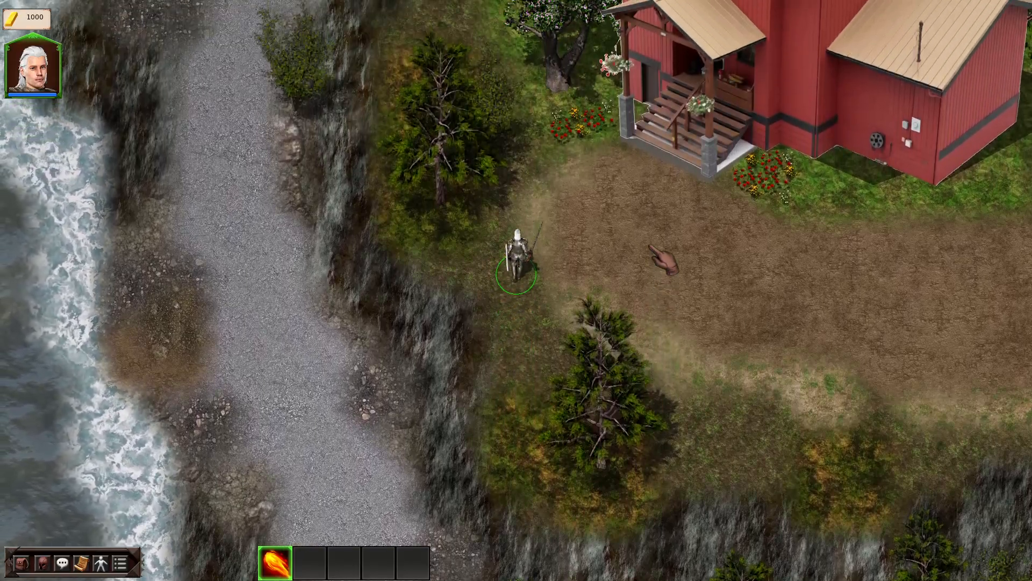
- Exit the play-test and shift pine Tree14_6 beside the road to the left
key(Escape)
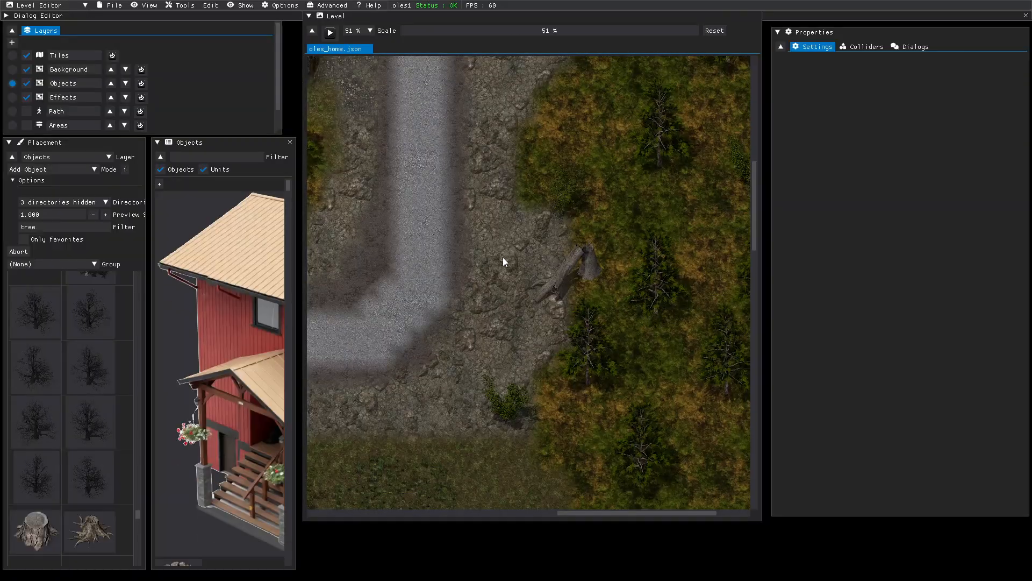
middle_drag(536, 205, 567, 297)
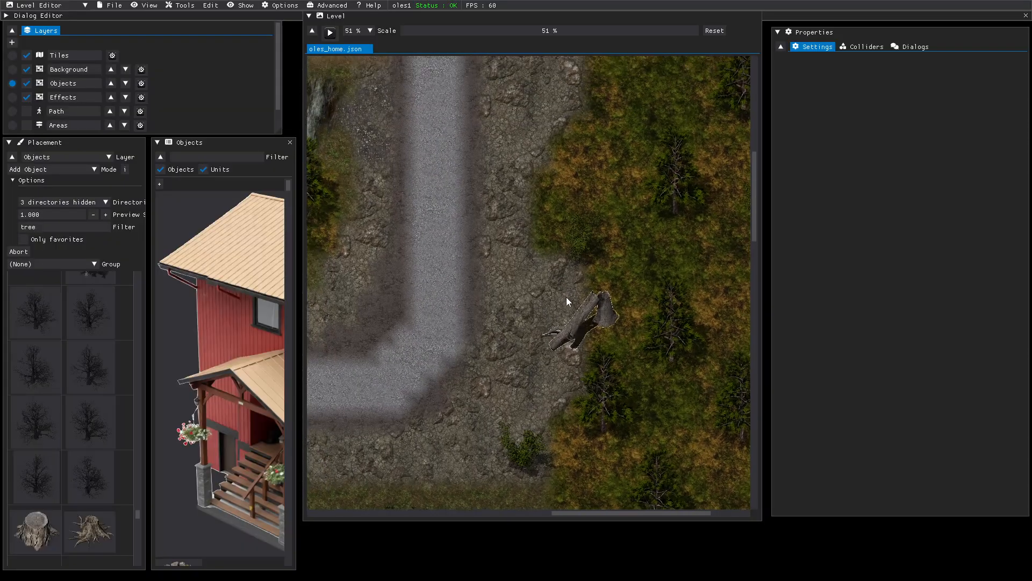
click(677, 189)
drag(676, 188, 619, 185)
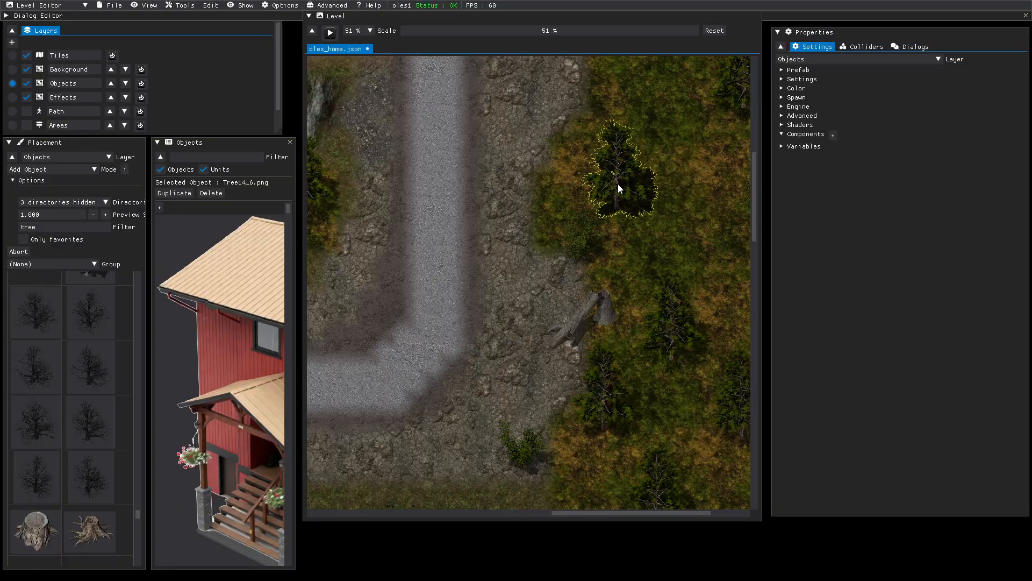
click(521, 175)
- Move pine Tree14_7 down-left below the cliff and nudge Tree14_6 slightly
middle_drag(452, 185, 843, 216)
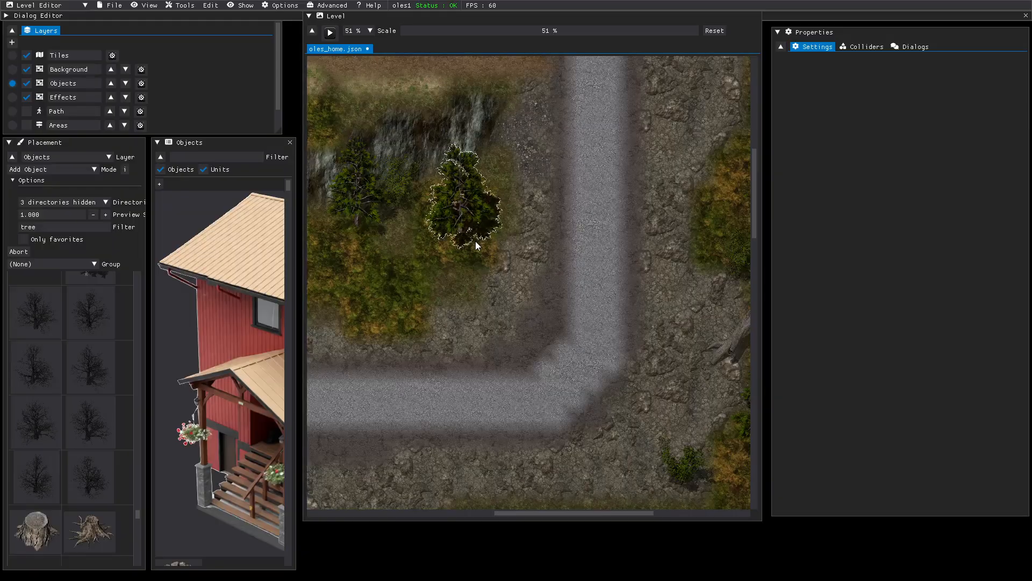
middle_drag(399, 272, 500, 237)
drag(501, 237, 483, 257)
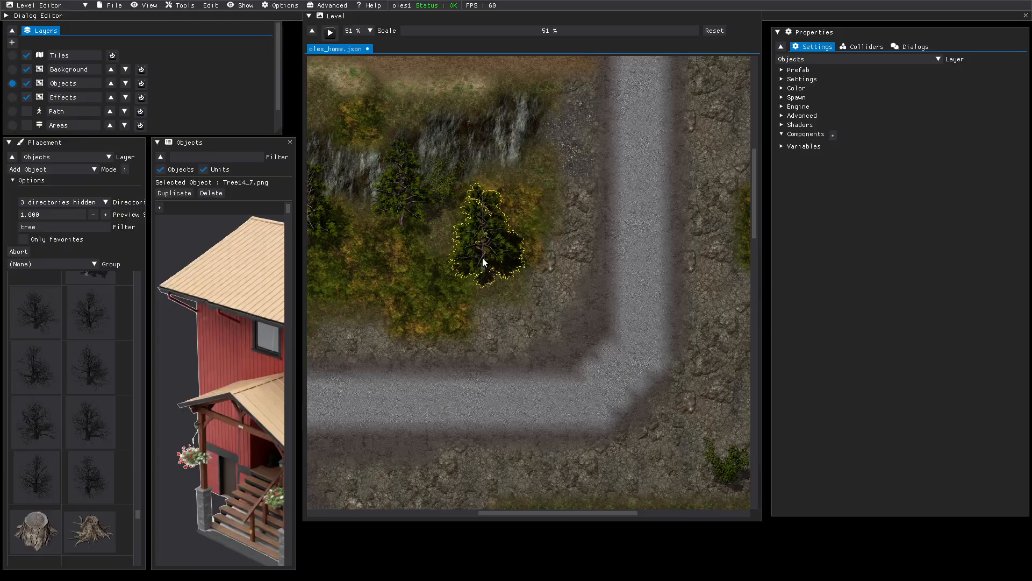
middle_drag(397, 275, 629, 288)
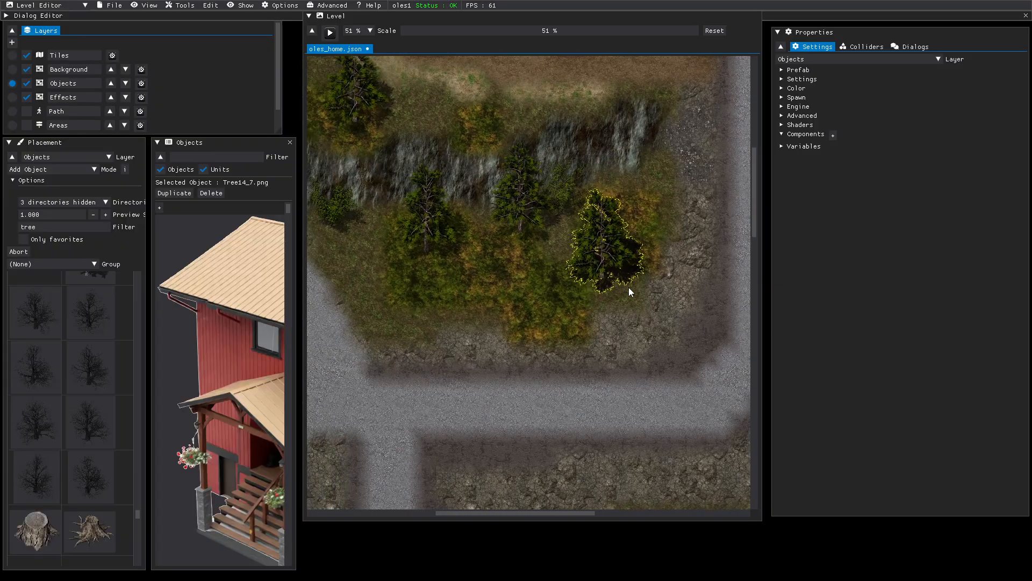
click(414, 241)
drag(431, 233, 421, 273)
- Fine-tune Tree14_2, shift Tree14_7 down-left, and set Tree14_6 beside the cliff top
drag(532, 224, 526, 231)
drag(515, 232, 512, 229)
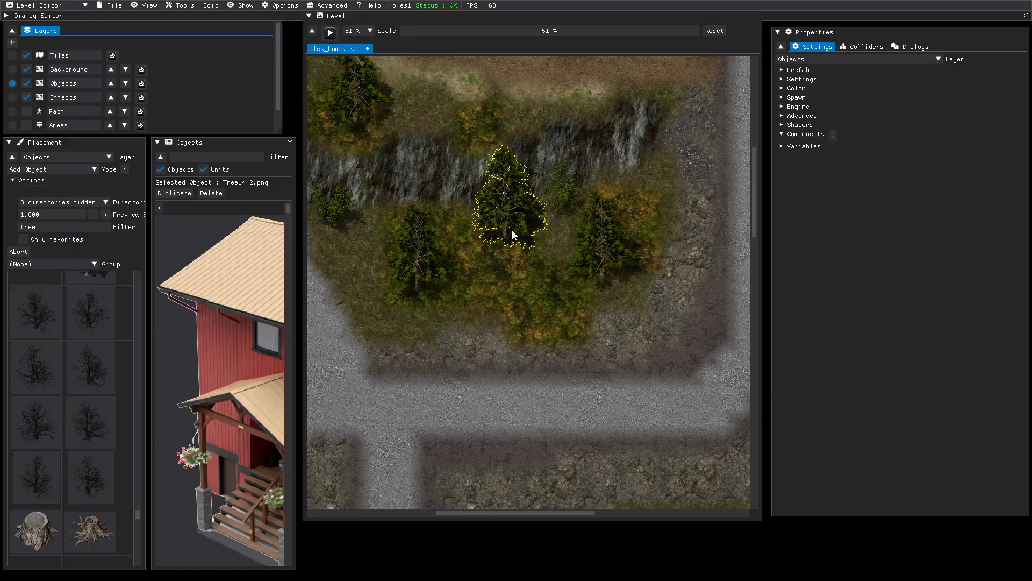
drag(365, 98, 350, 121)
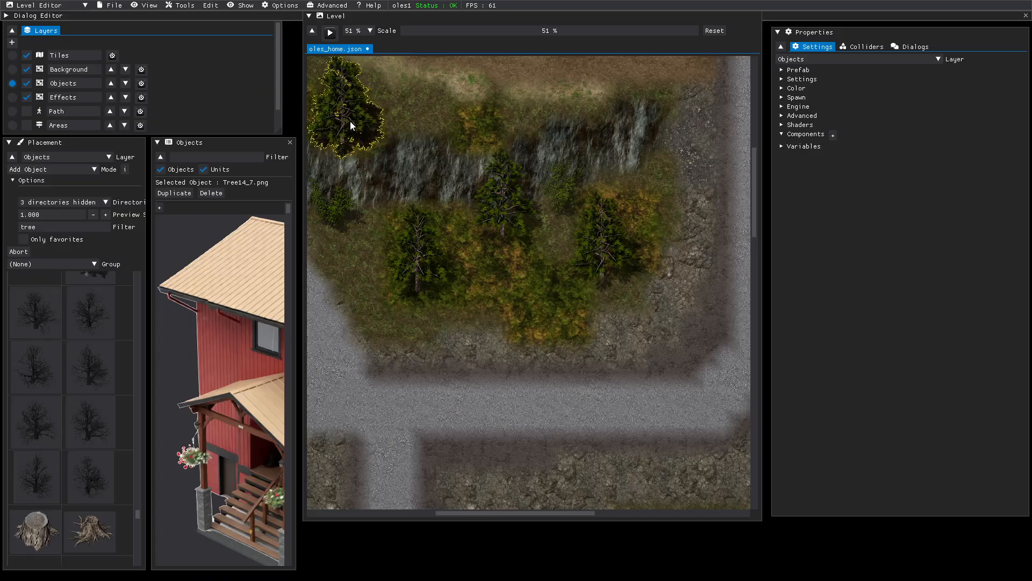
scroll(349, 110, up, 2)
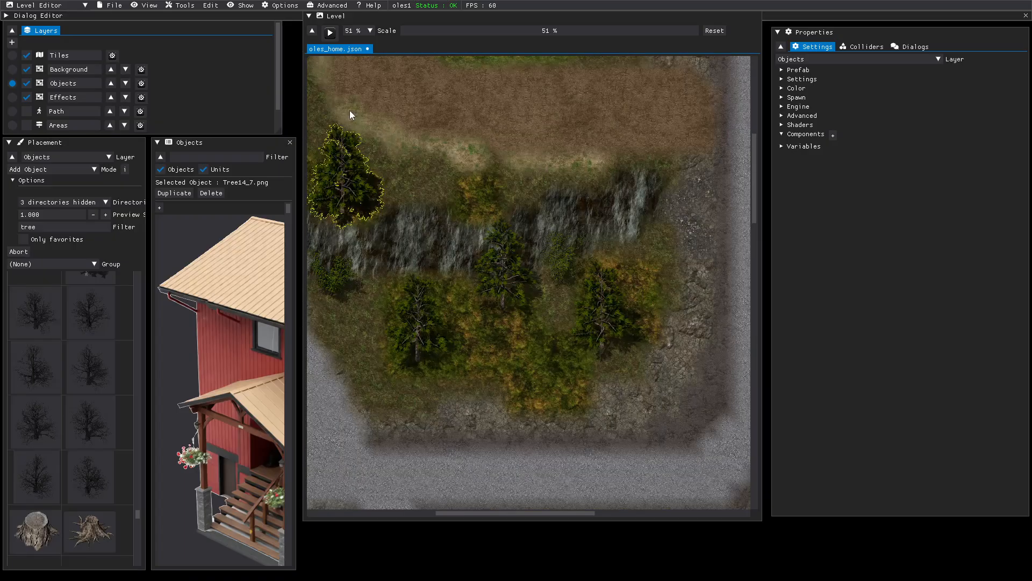
middle_drag(347, 109, 609, 233)
drag(425, 106, 411, 107)
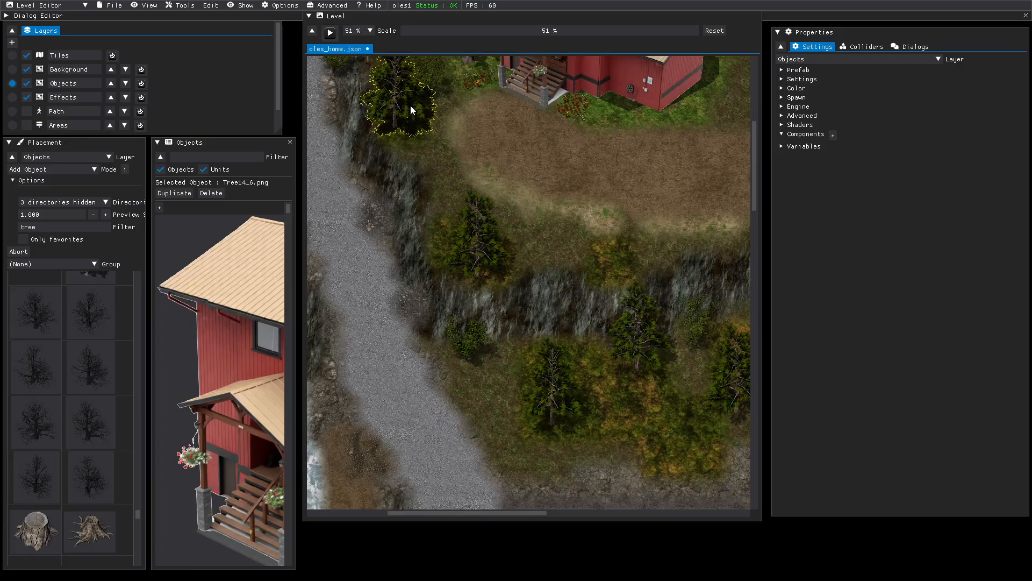
click(464, 133)
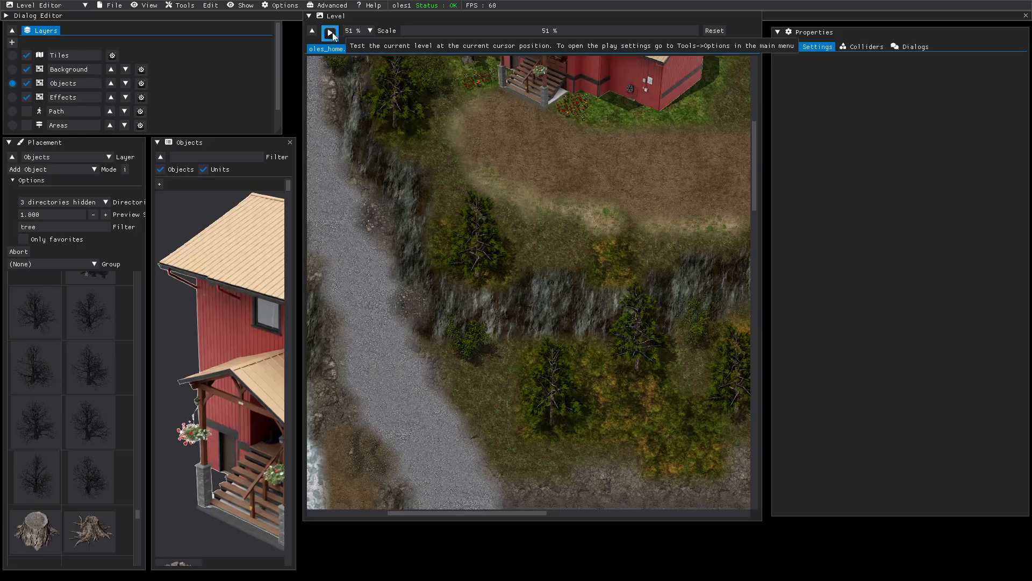
- Save the oles_home level and launch a play-test
click(114, 8)
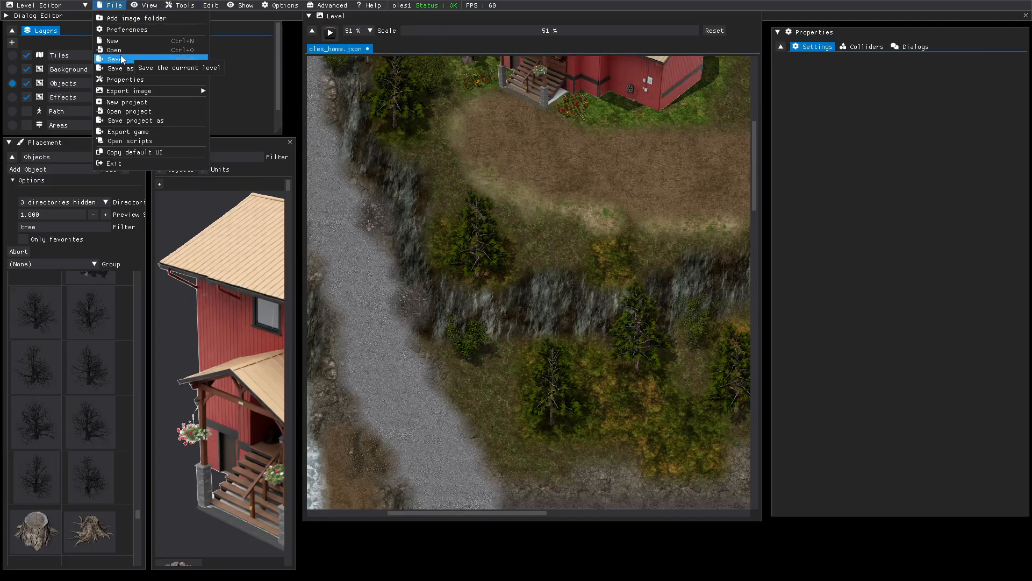
click(124, 59)
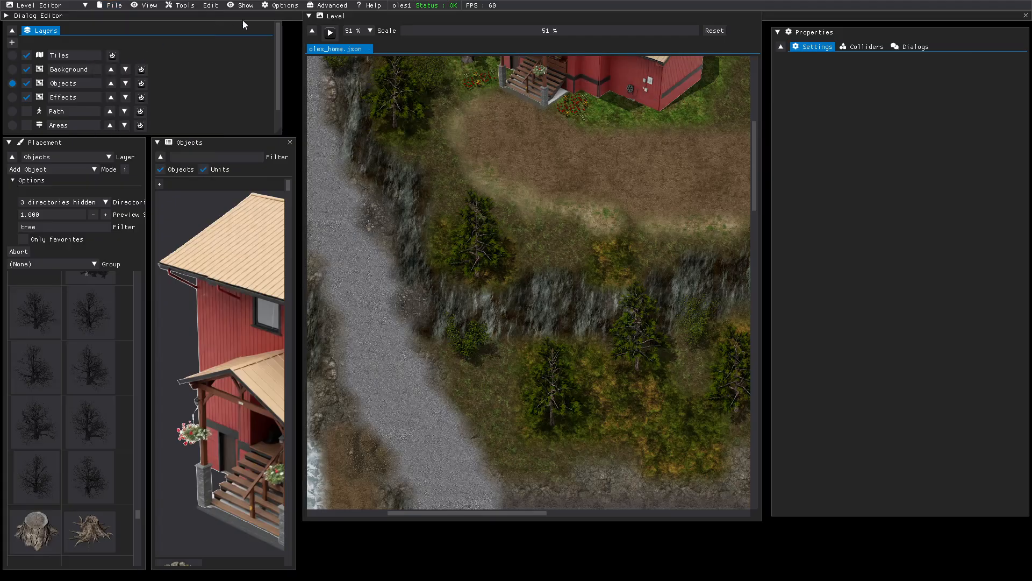
click(330, 32)
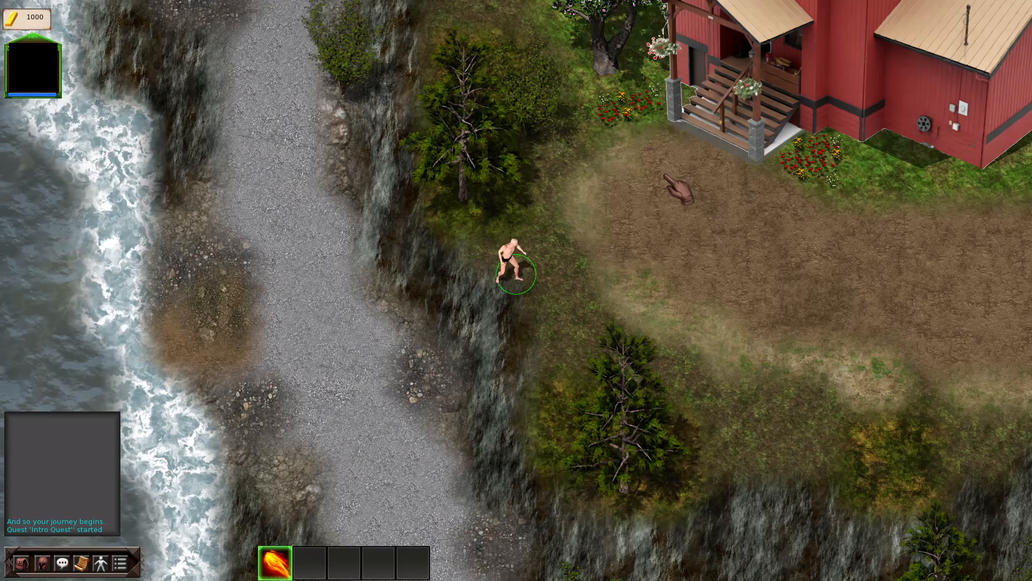
- Walk the hero up-left under the cliff tree's canopy to test blocking
key(w)
key(w)
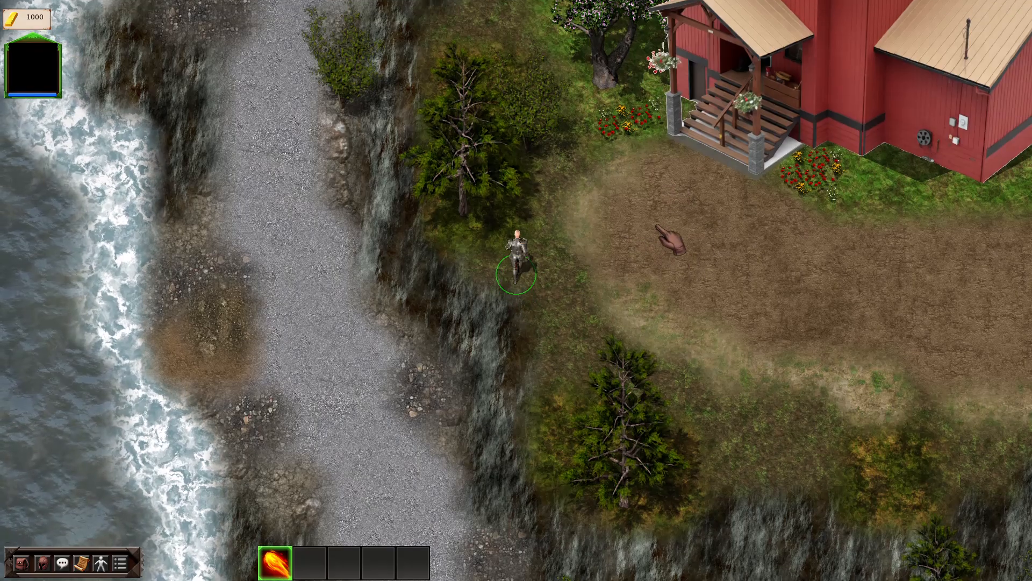
key(w+a)
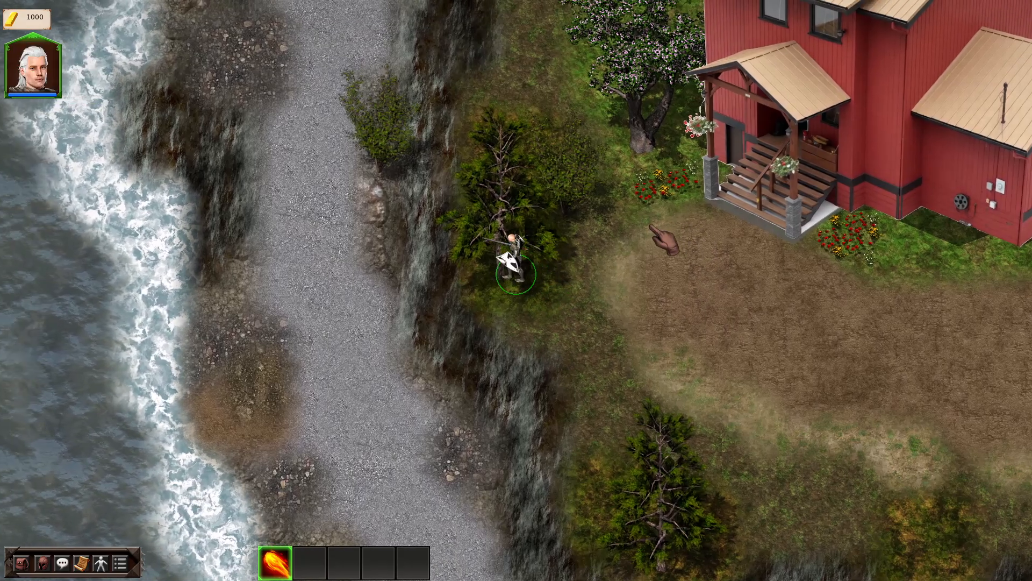
key(w)
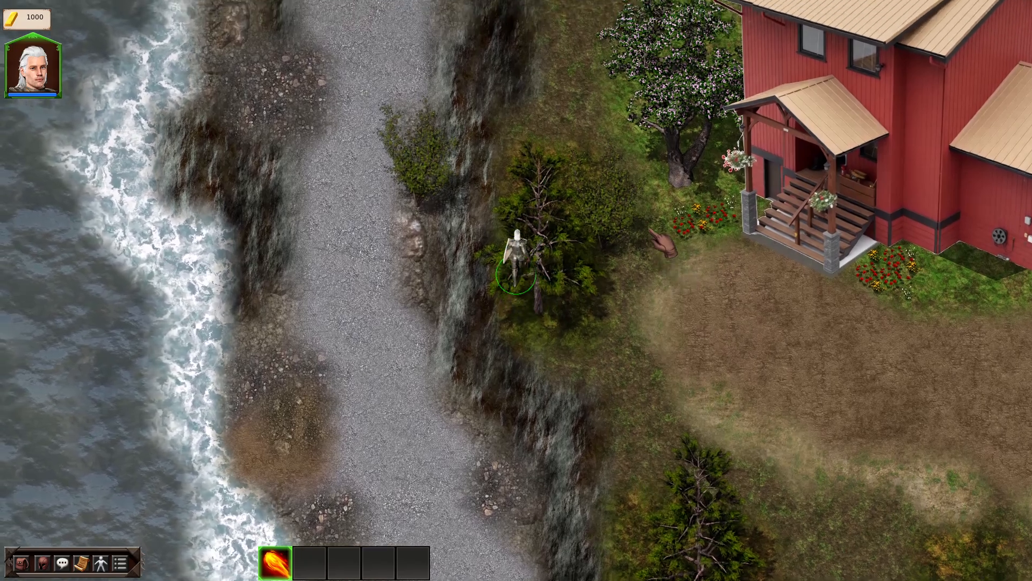
key(d)
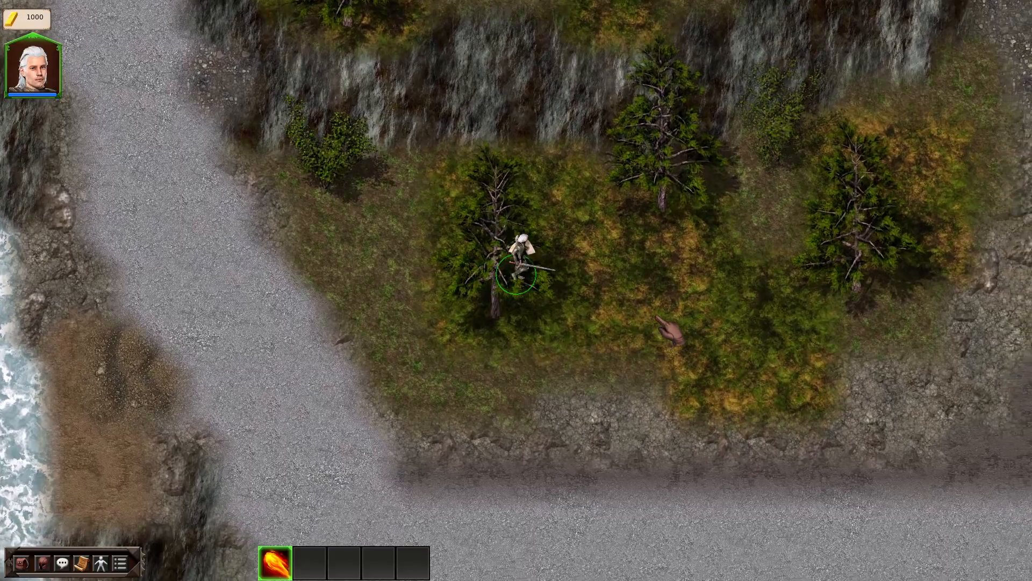
- Circle the hero around the cliff-side tree in the clearing, then exit the play-test
key(w)
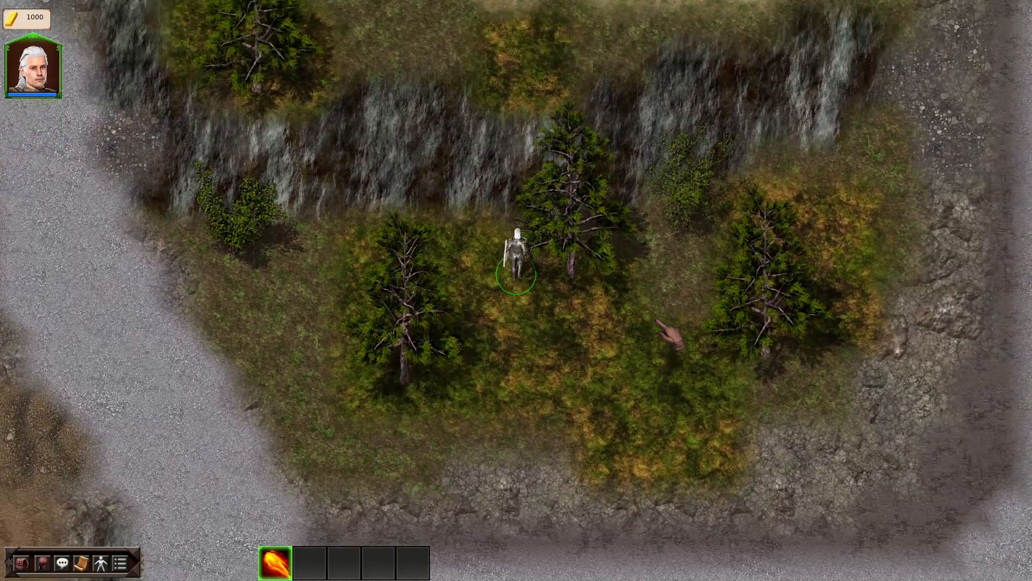
key(d)
key(s)
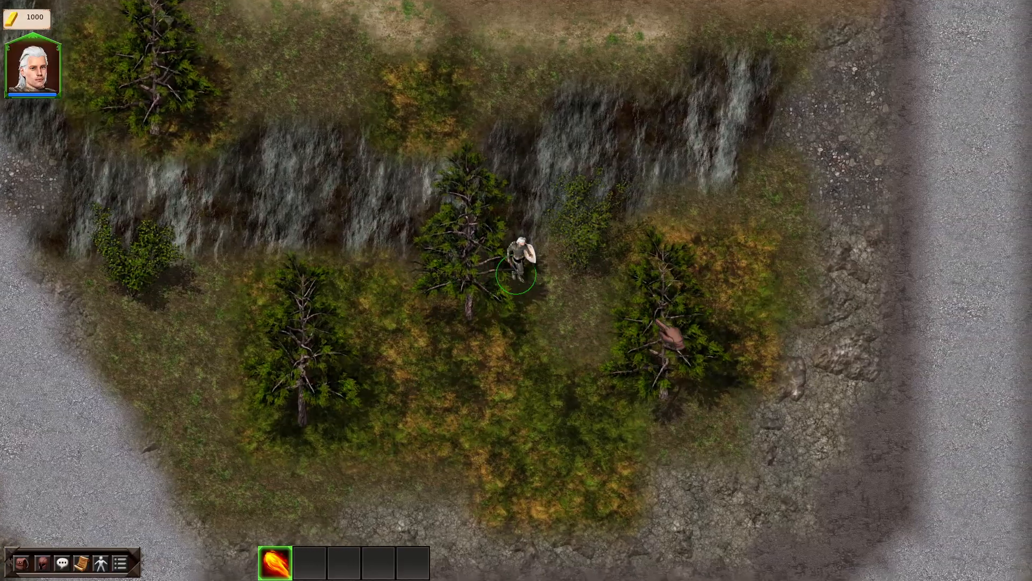
key(a)
key(w)
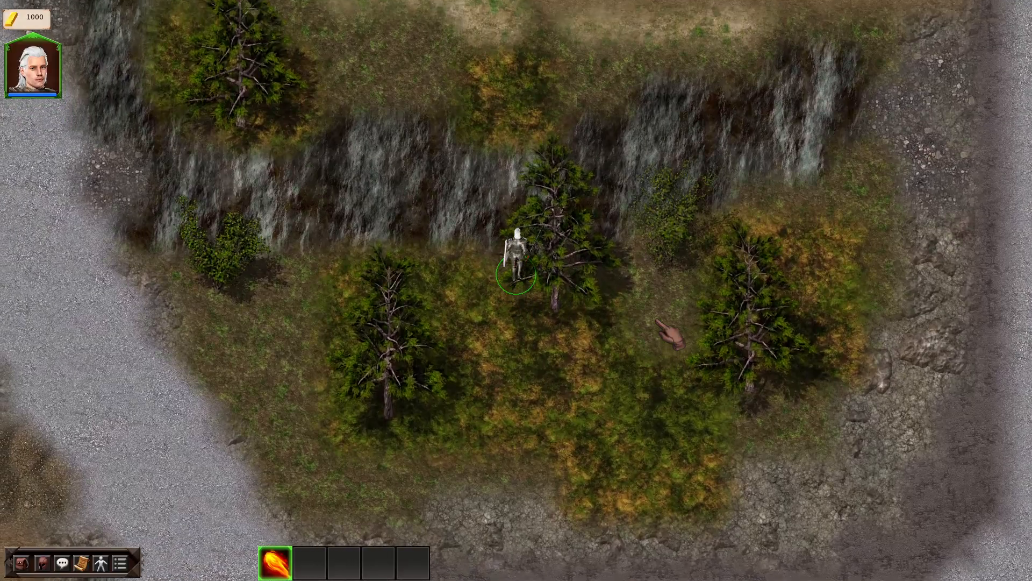
key(d)
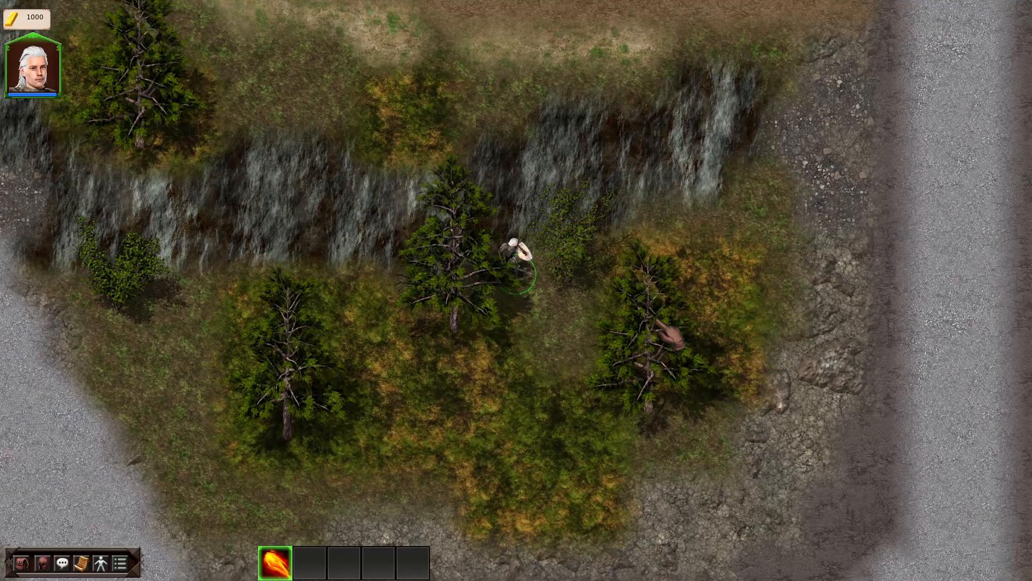
key(a)
key(w)
key(d)
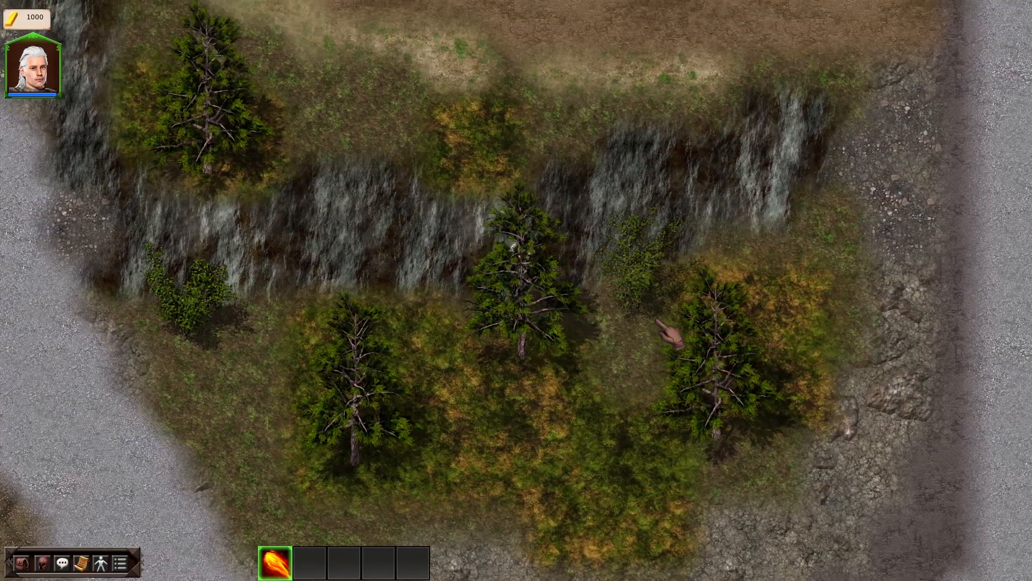
key(s)
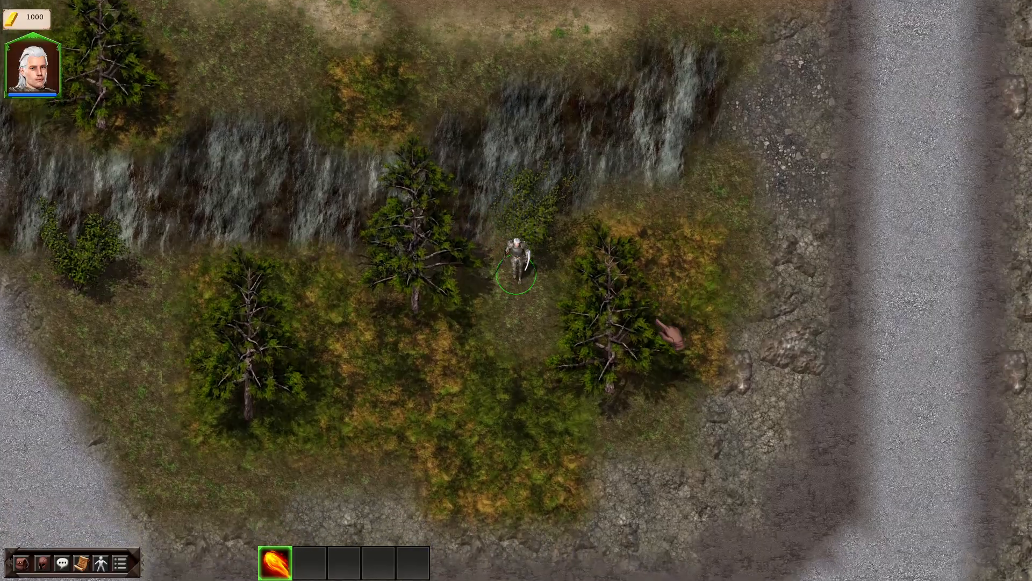
key(Escape)
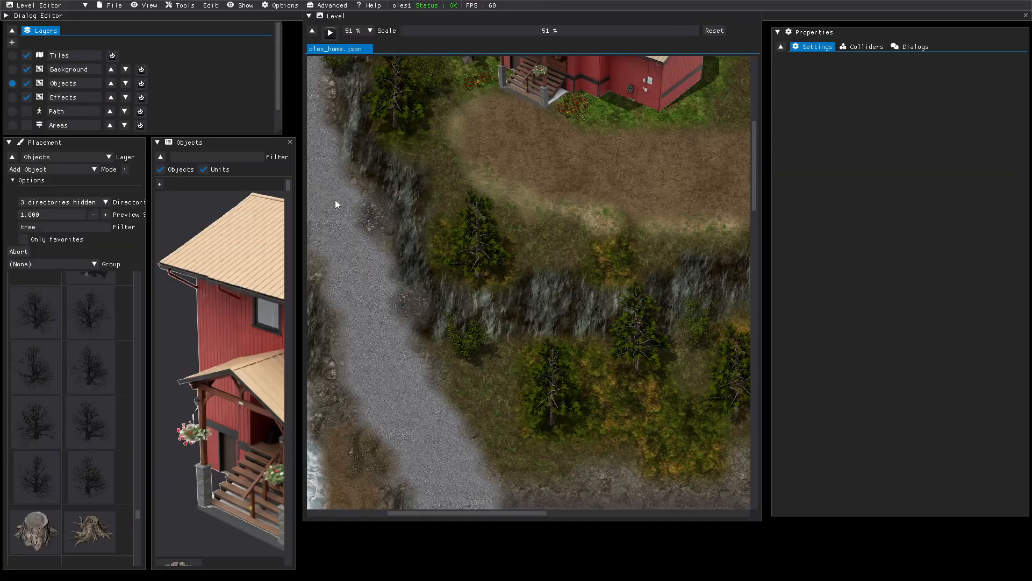
- Switch to editing the Path layer and scroll the Level view up
click(12, 112)
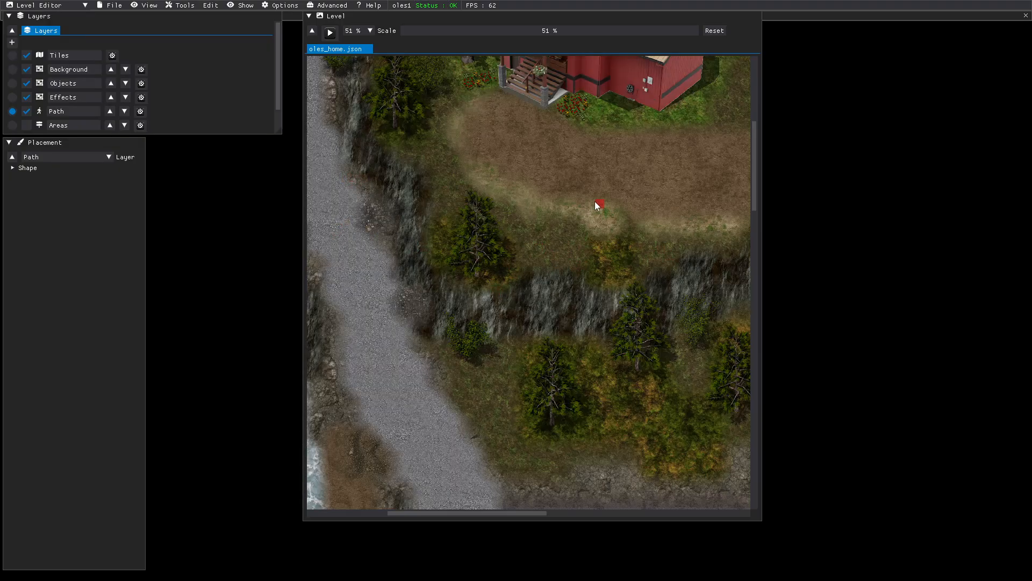
scroll(590, 198, up, 1)
scroll(588, 217, up, 1)
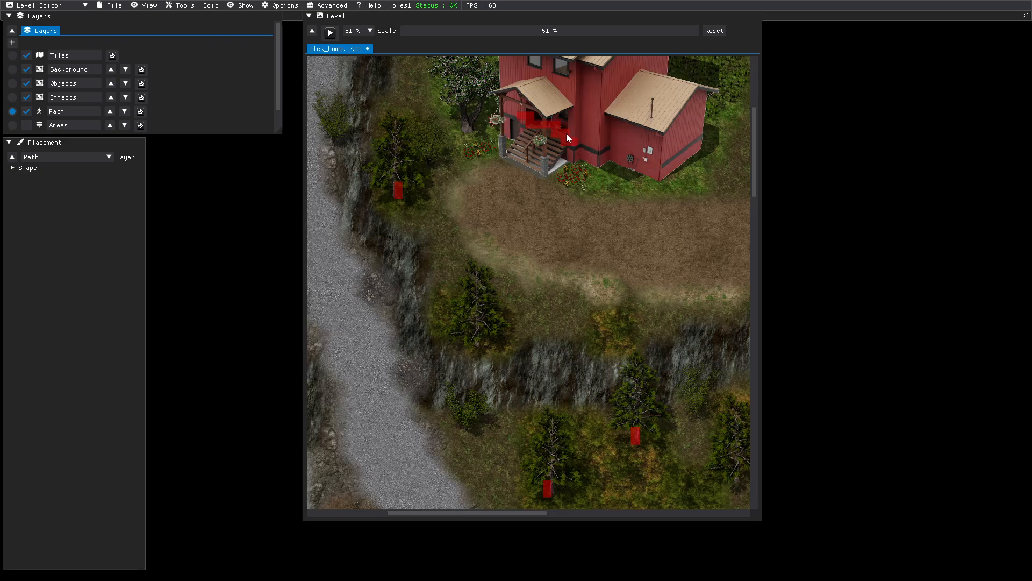
click(330, 33)
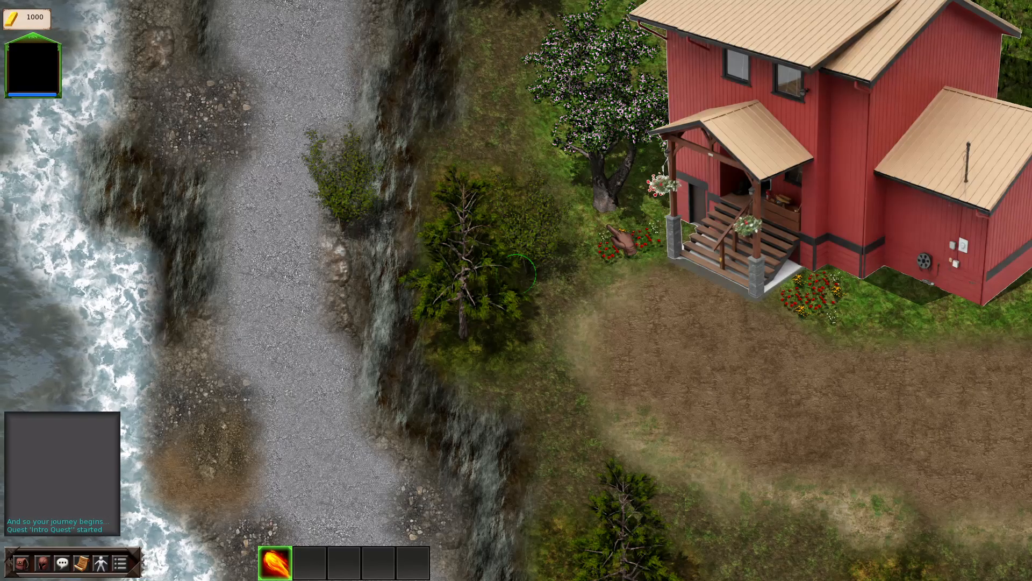
click(724, 341)
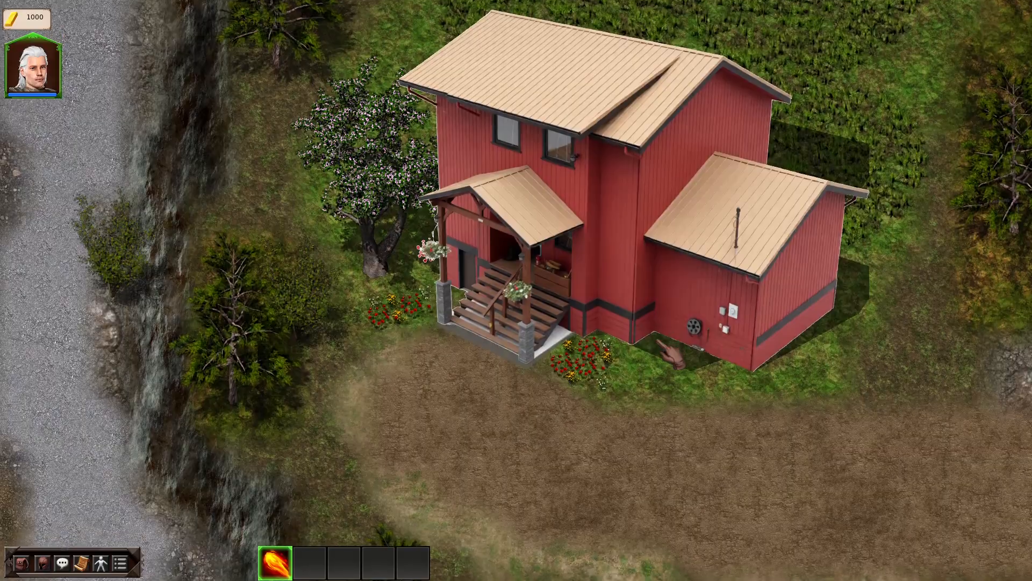
key(Escape)
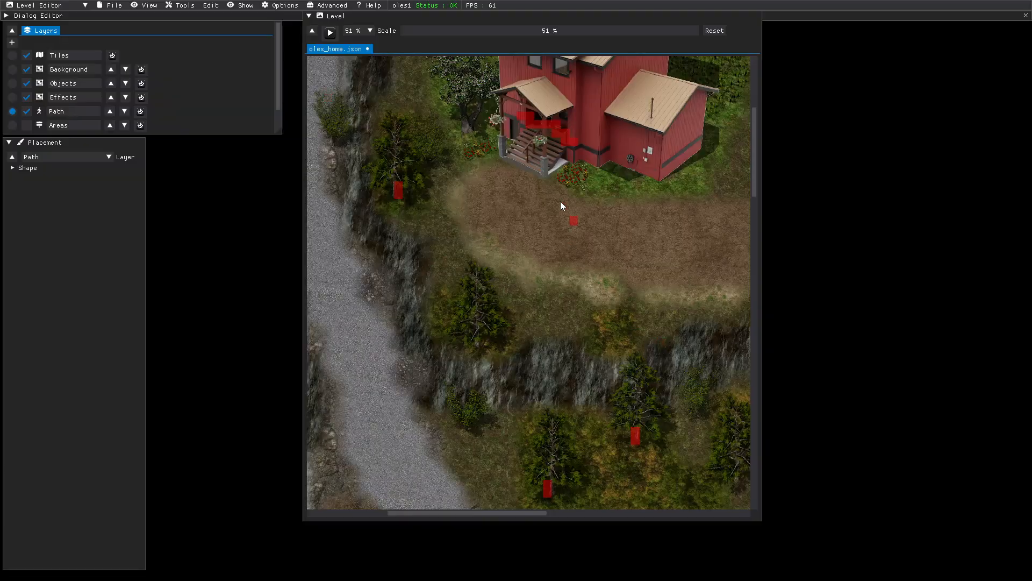
- Raise the Scale from 51% to 82% and pan to center the red house
drag(436, 34, 459, 35)
middle_drag(487, 112, 523, 340)
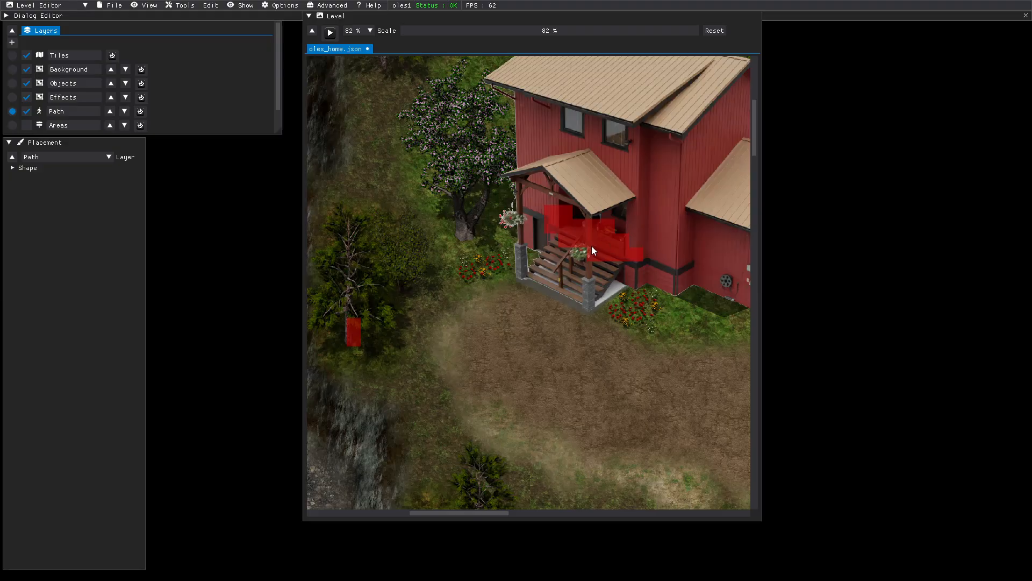
click(329, 34)
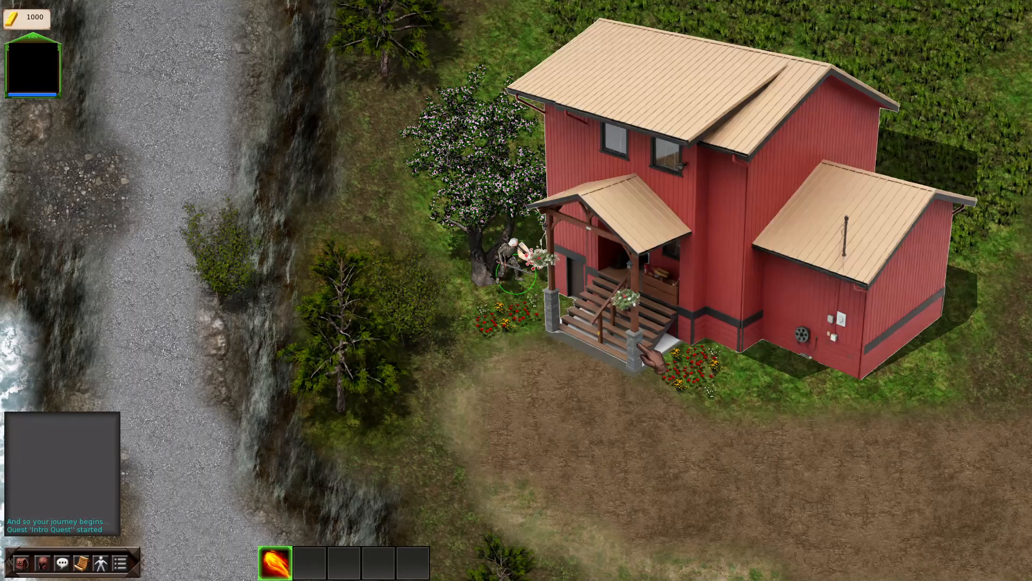
key(s)
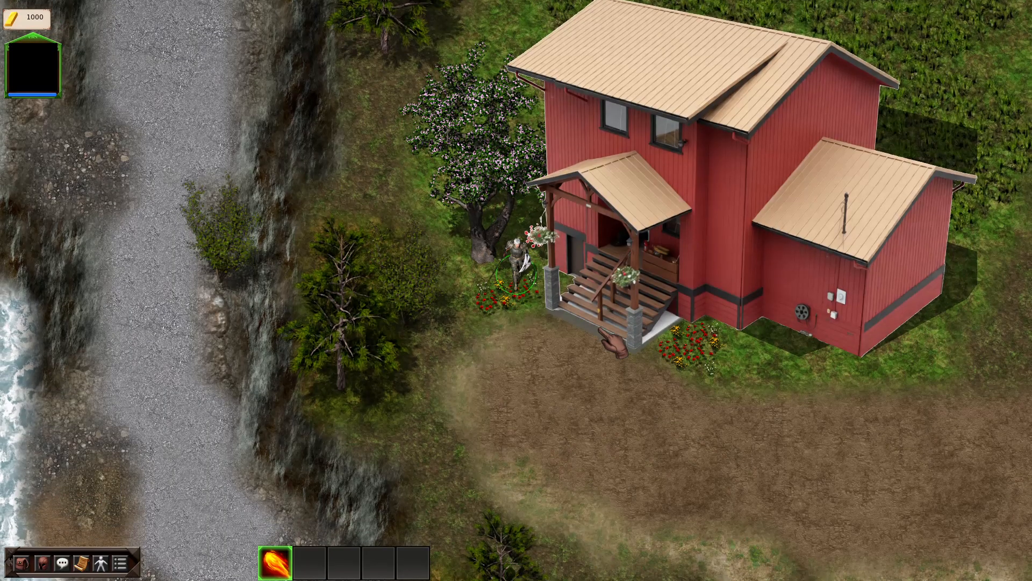
key(d)
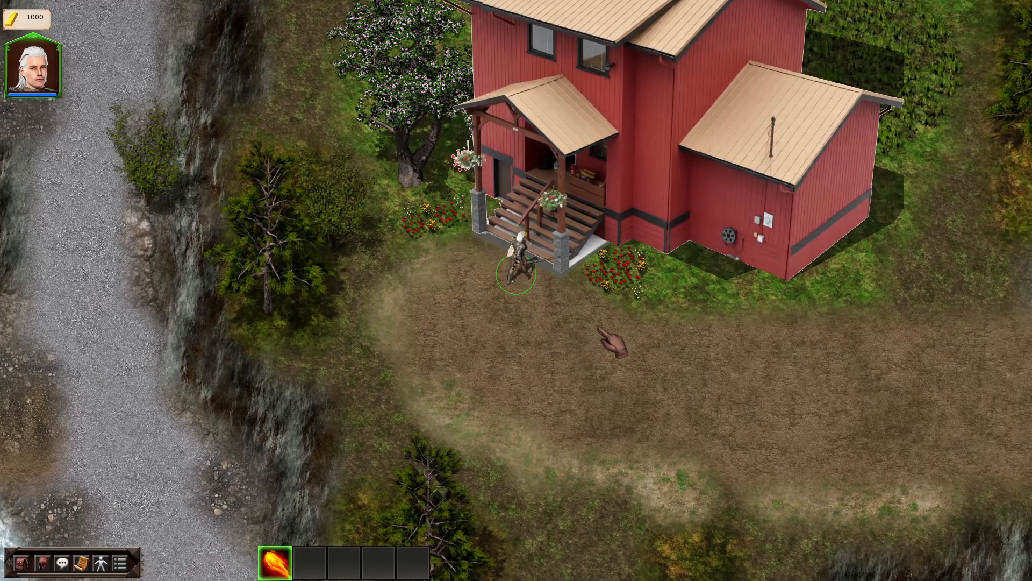
key(w)
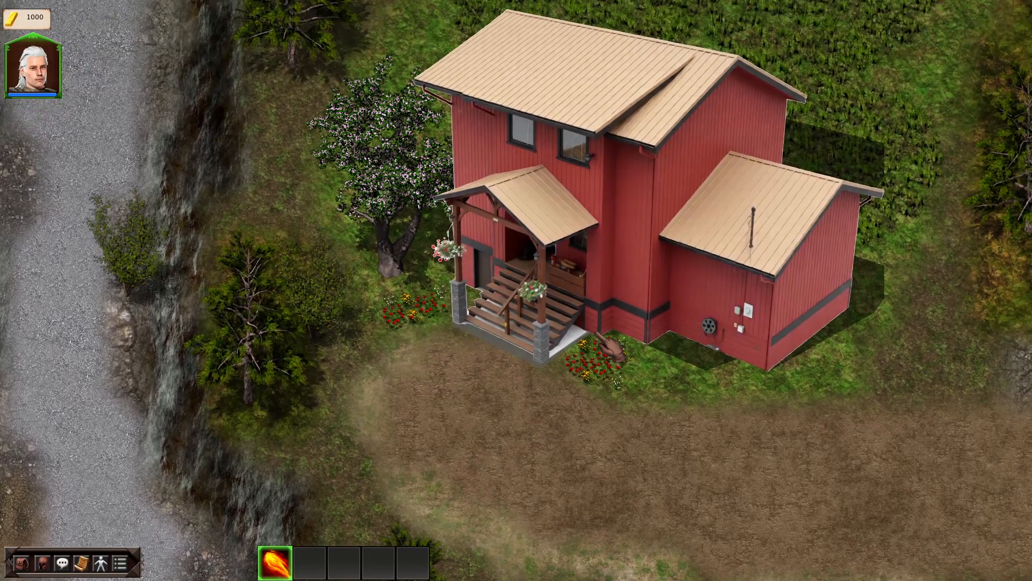
key(s)
key(w)
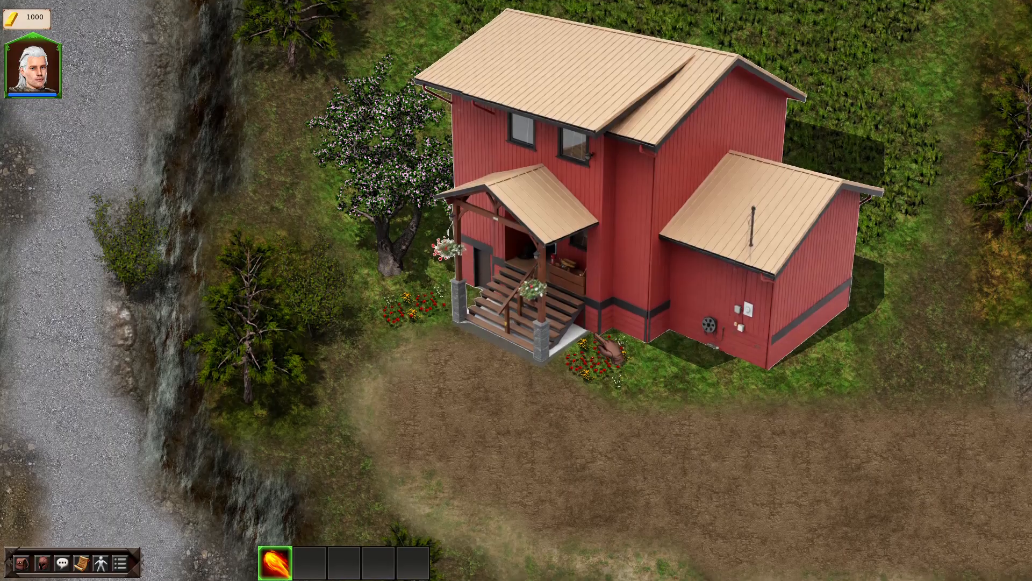
key(s)
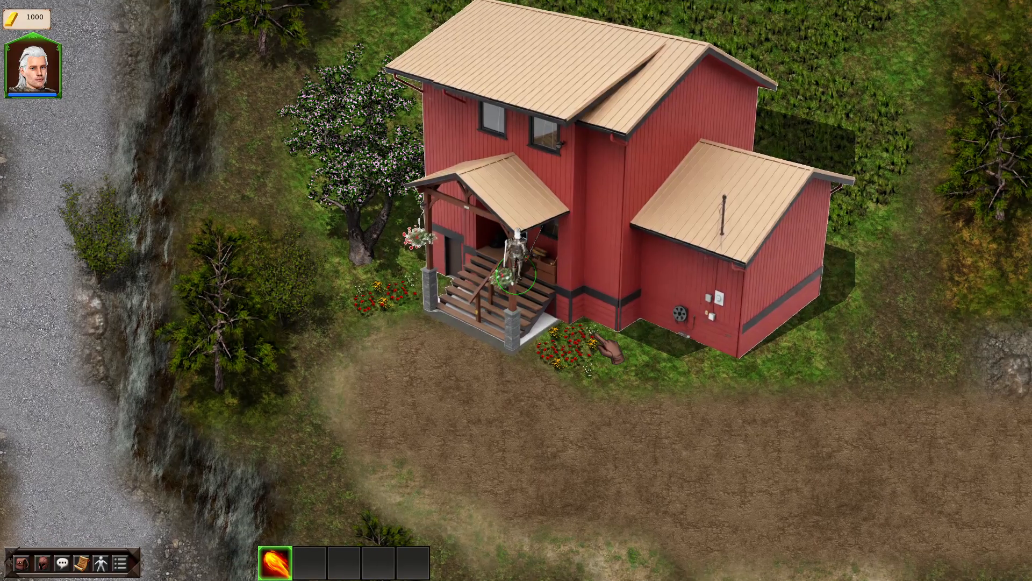
key(s)
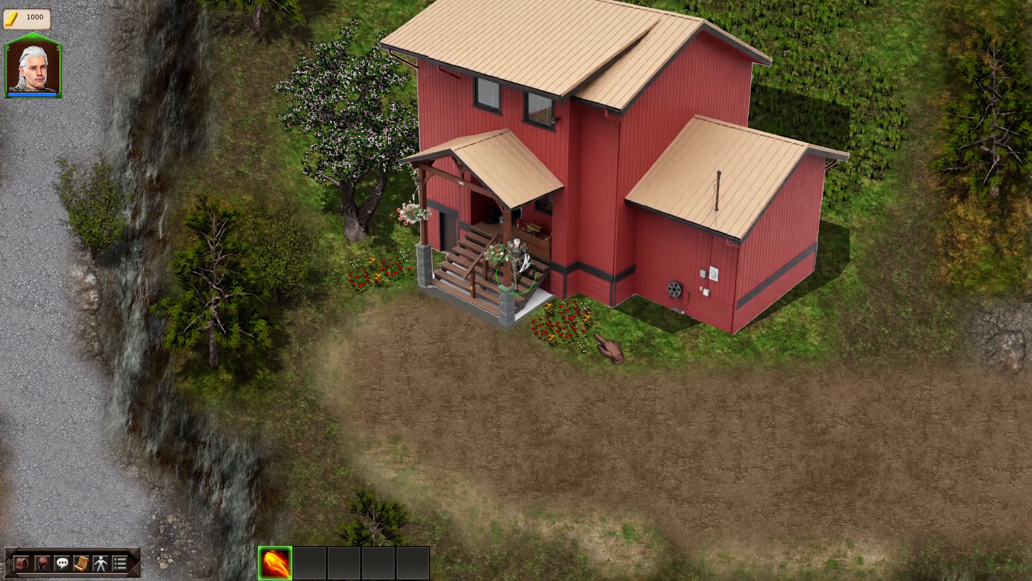
key(d)
key(w)
key(a)
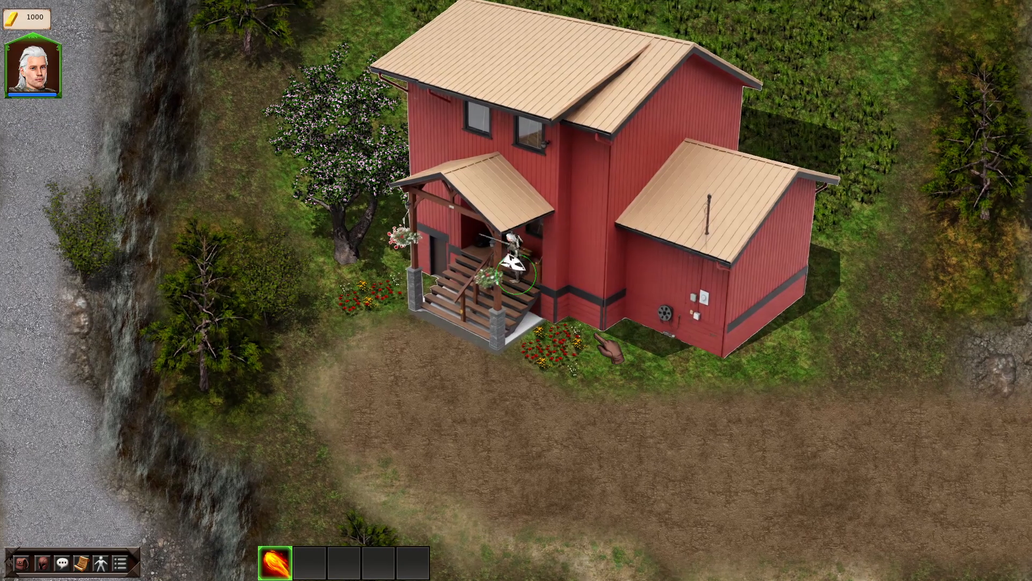
key(a)
key(s)
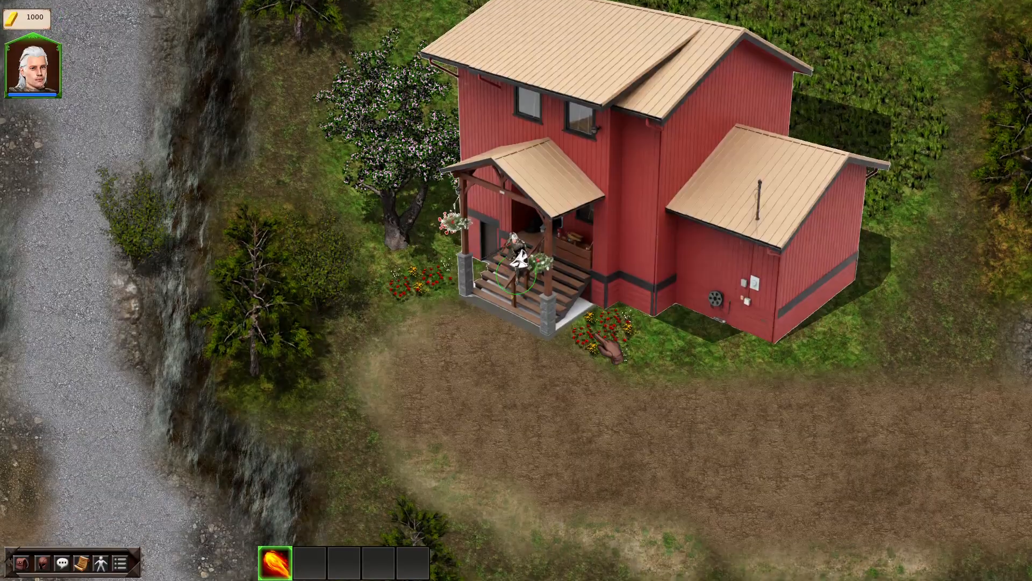
key(Escape)
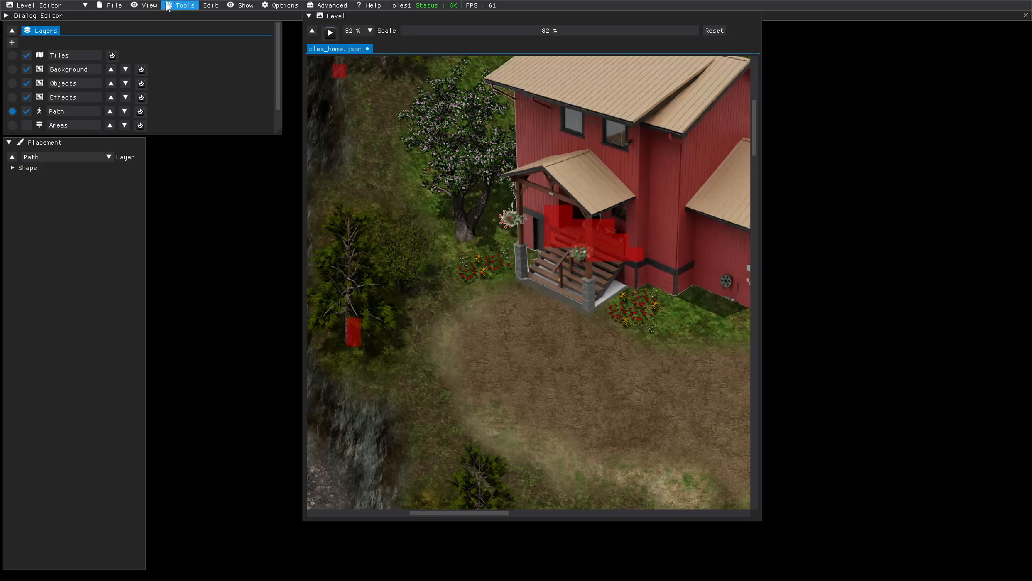
- Save oles_home.json, then play-test walking from the porch down onto the dirt path
click(117, 6)
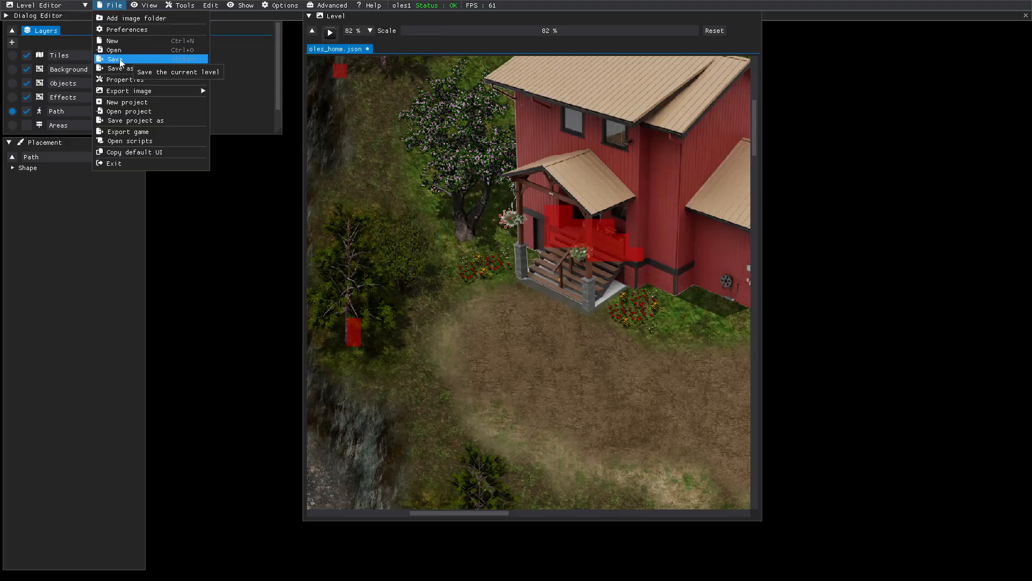
click(124, 58)
click(330, 33)
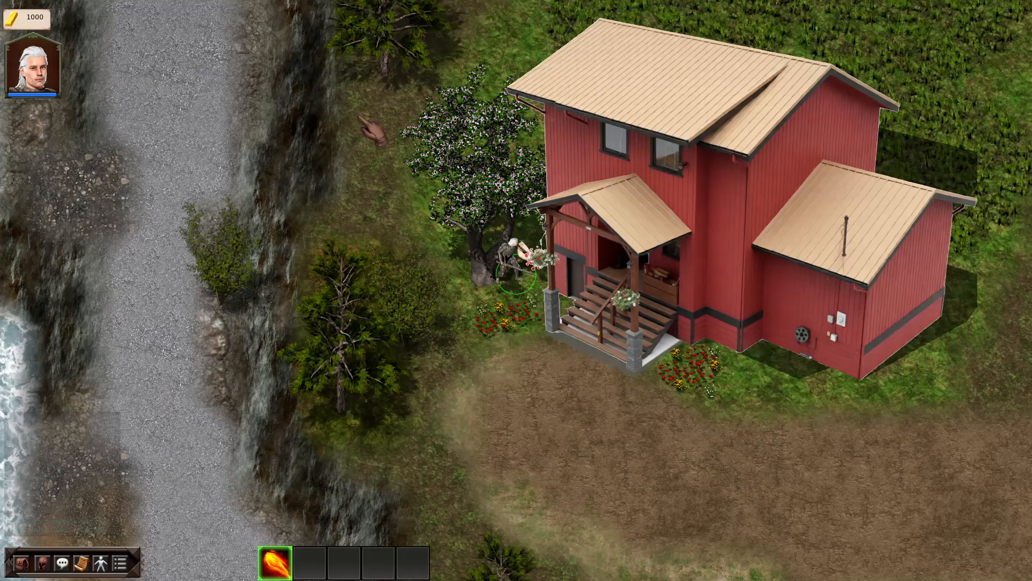
click(547, 273)
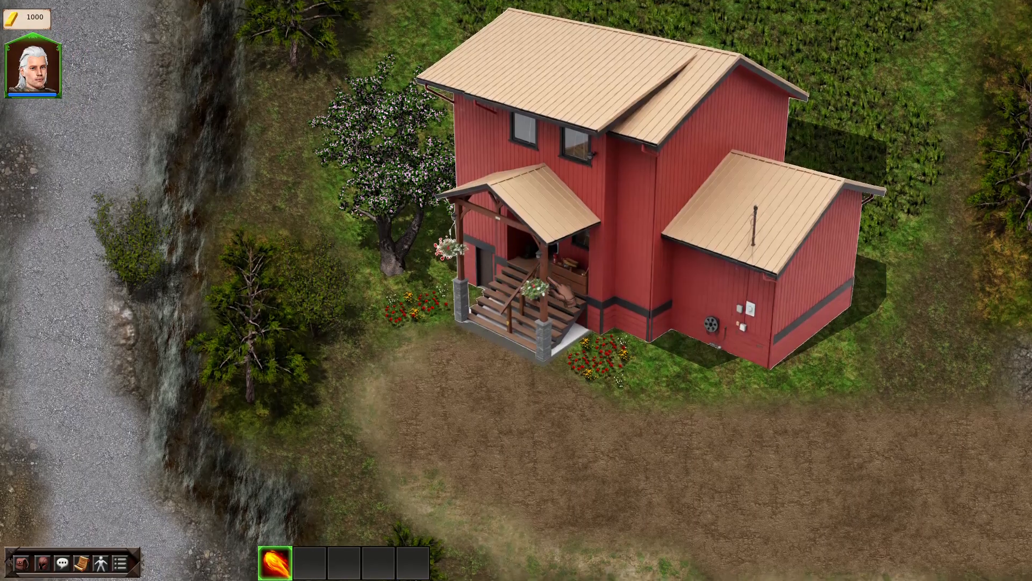
key(Escape)
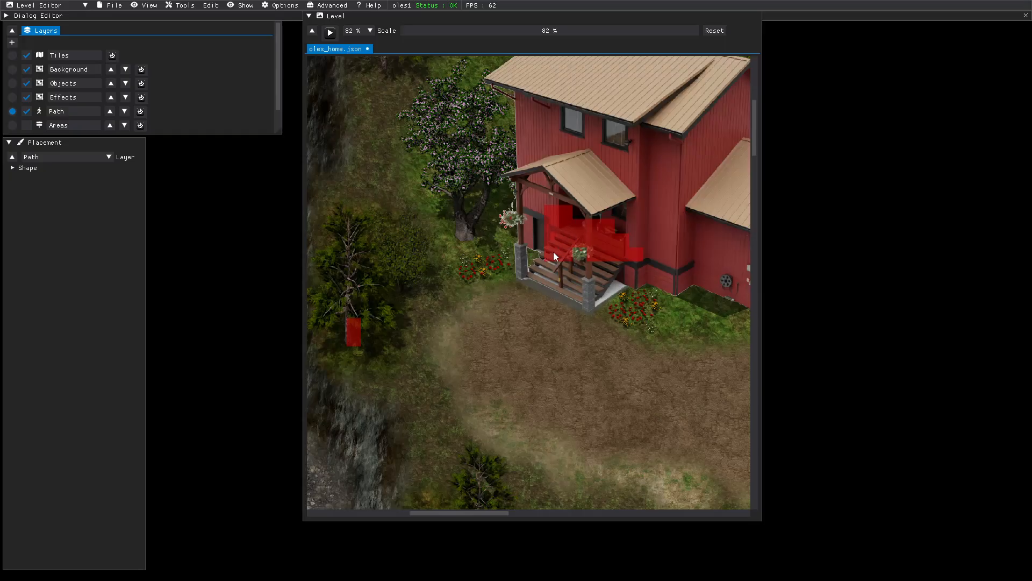
- Start a play-test and walk the hero from the house west toward the cliff-edge tree
click(329, 34)
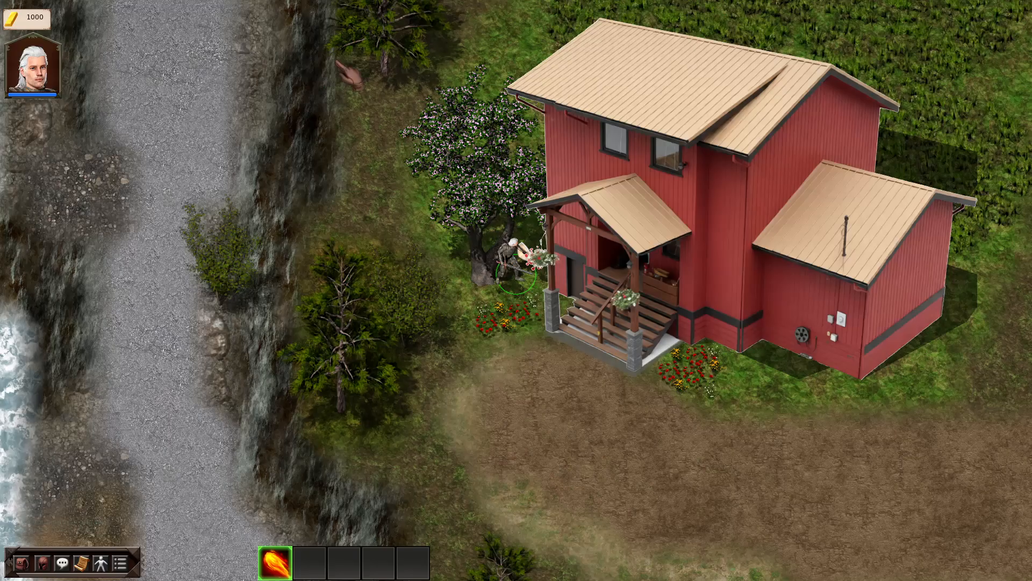
click(549, 263)
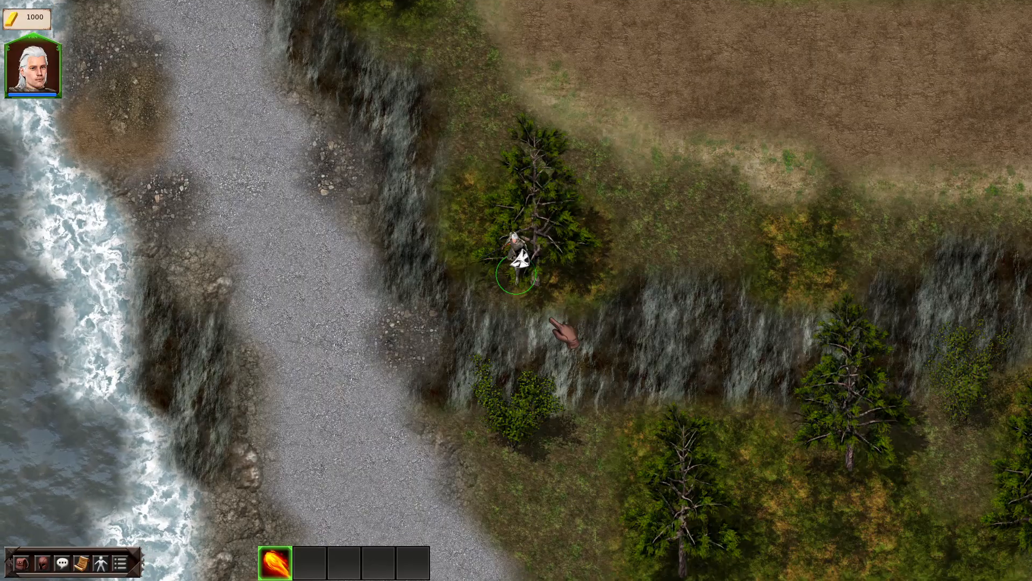
key(w)
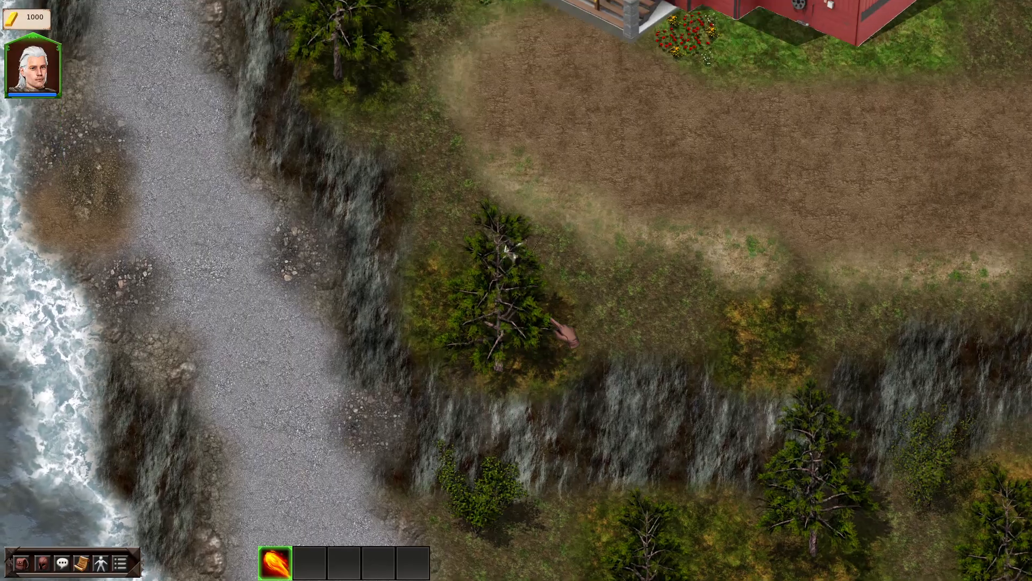
key(a)
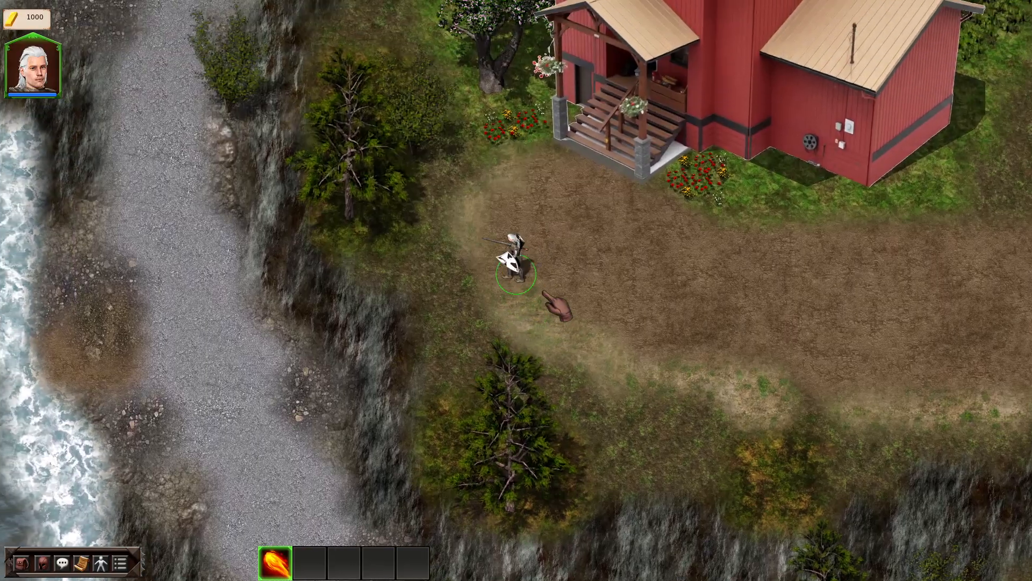
key(w)
key(a)
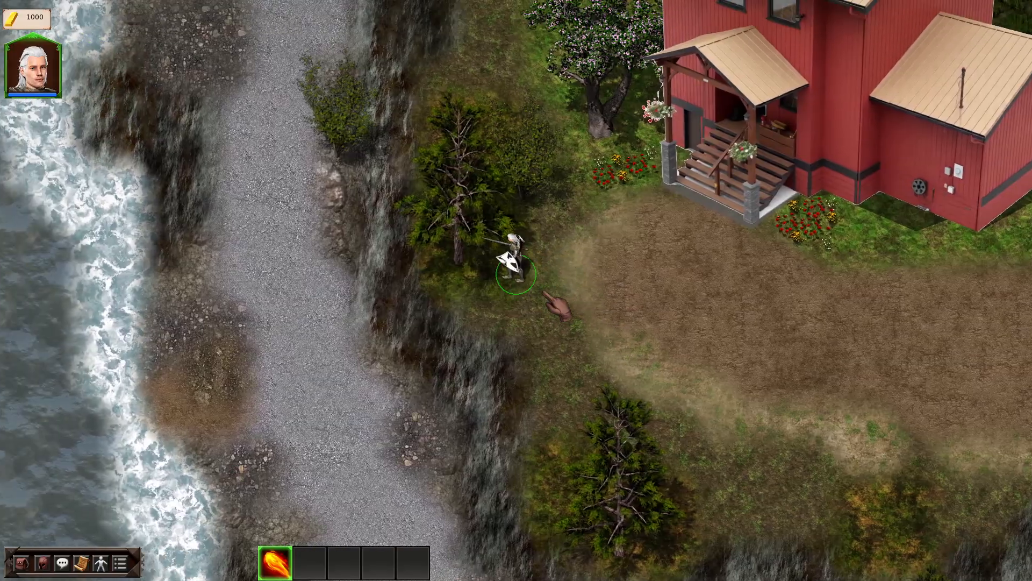
key(w)
- Walk the hero back and forth under the cliff tree, then end the game test
key(a)
key(w)
key(s)
key(w)
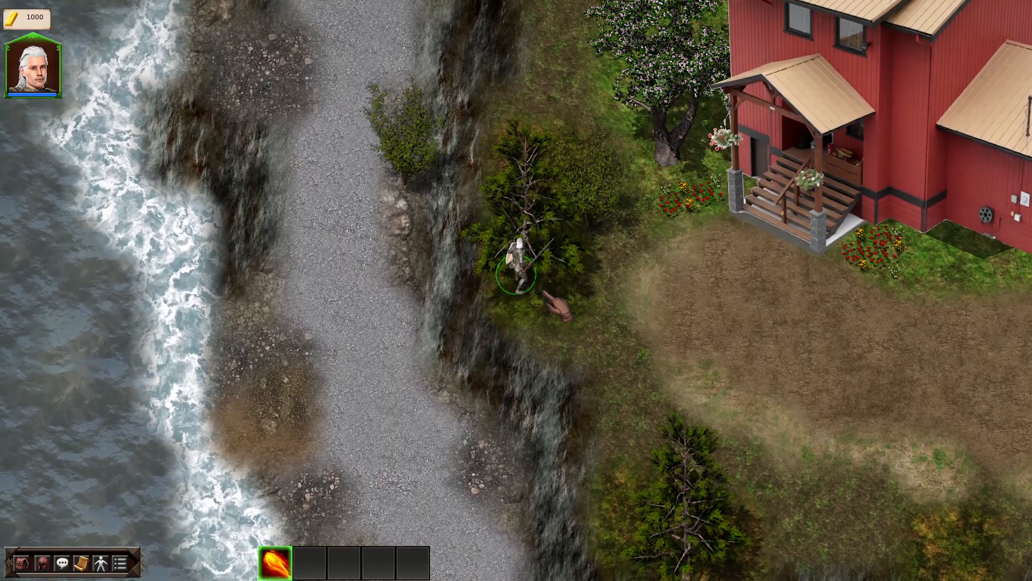
key(d)
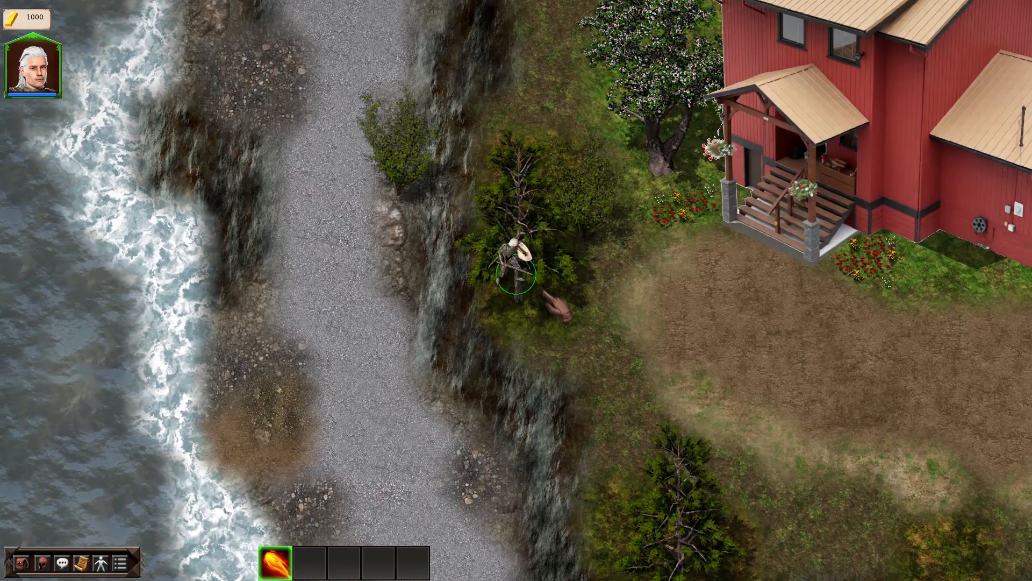
key(s)
key(w)
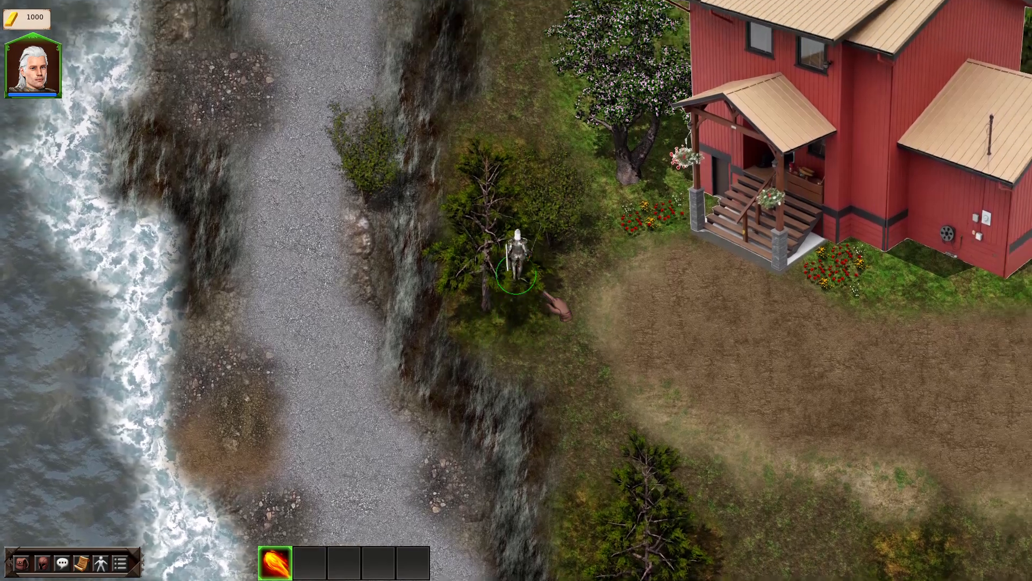
key(Escape)
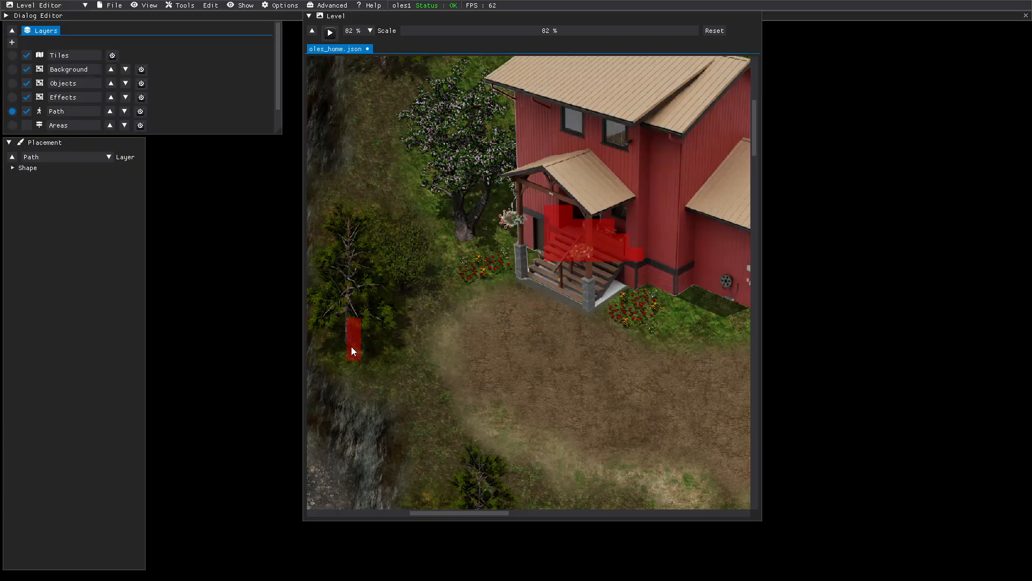
- Scroll the Level view down to the cliff-edge pines and their red path blockers
scroll(454, 372, down, 5)
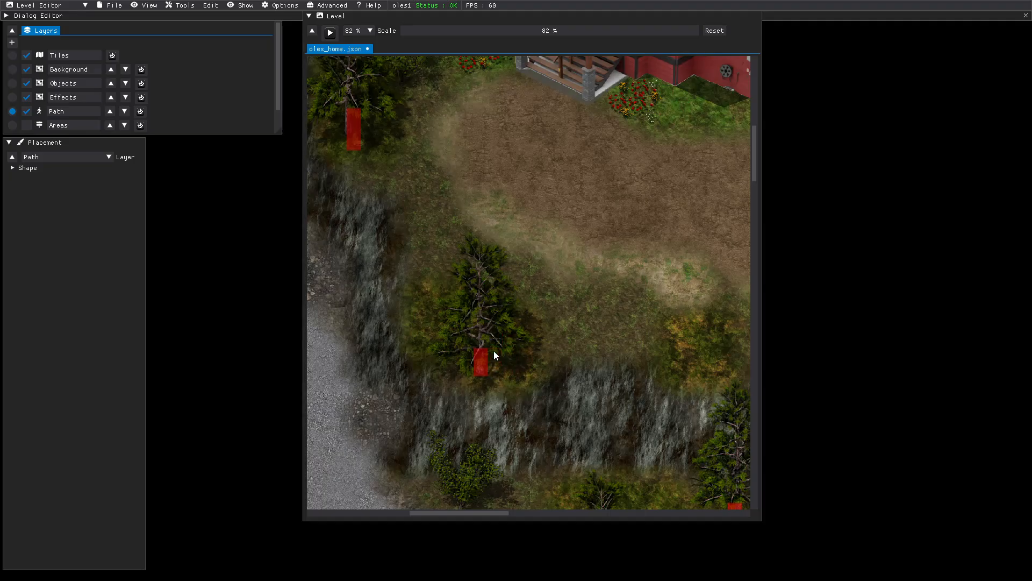
click(330, 33)
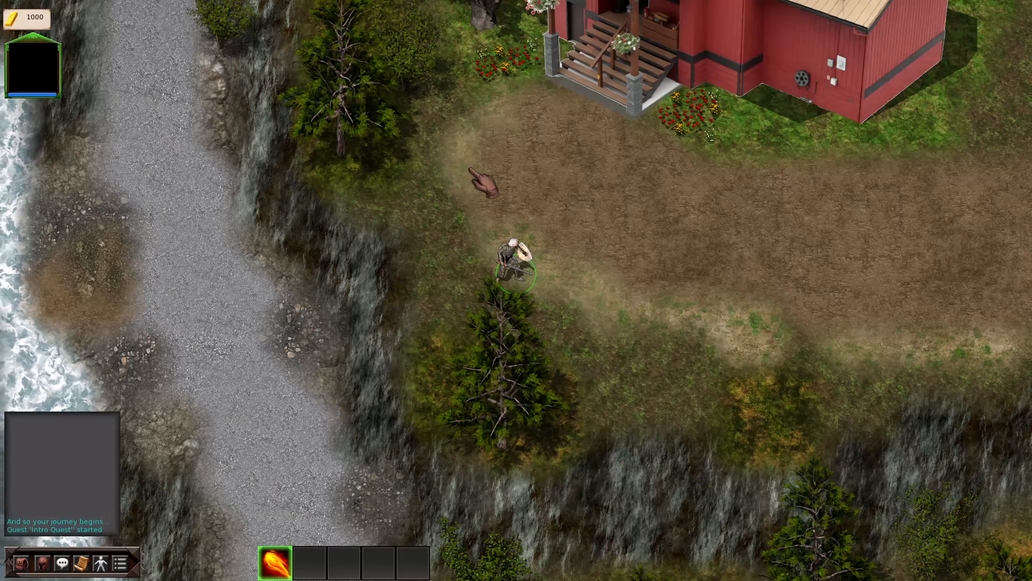
key(s)
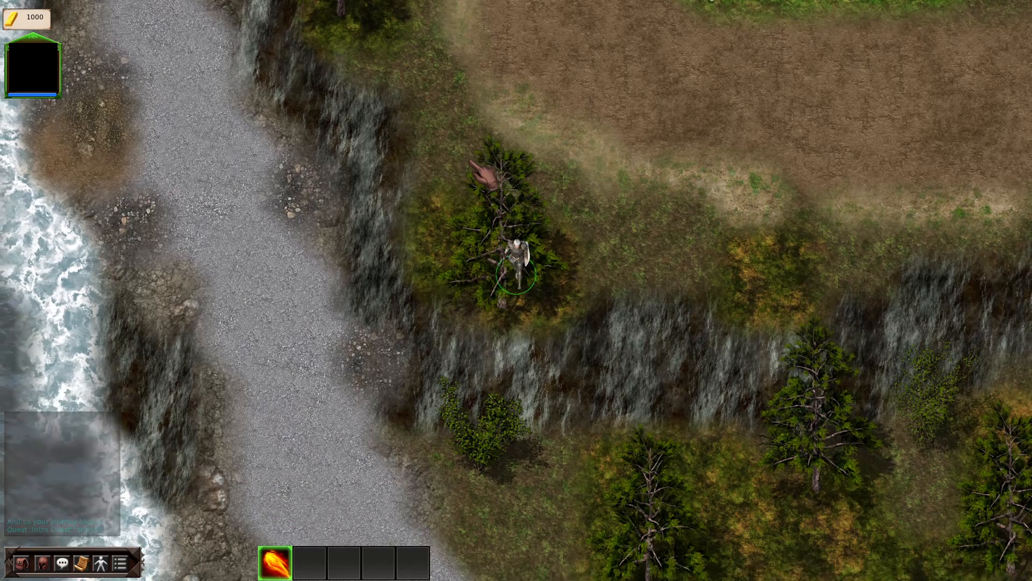
key(s)
key(w)
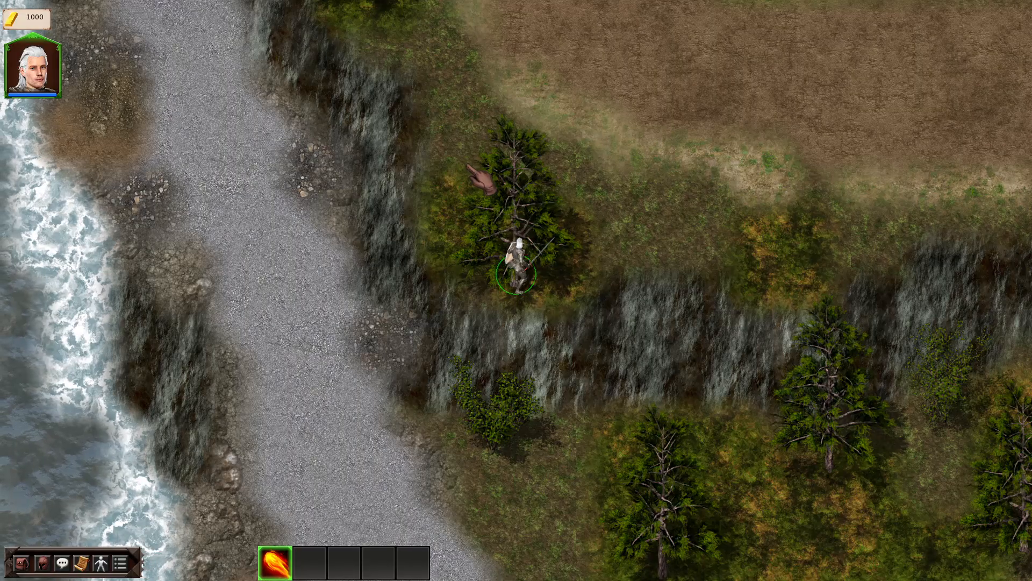
key(w)
key(a)
key(w)
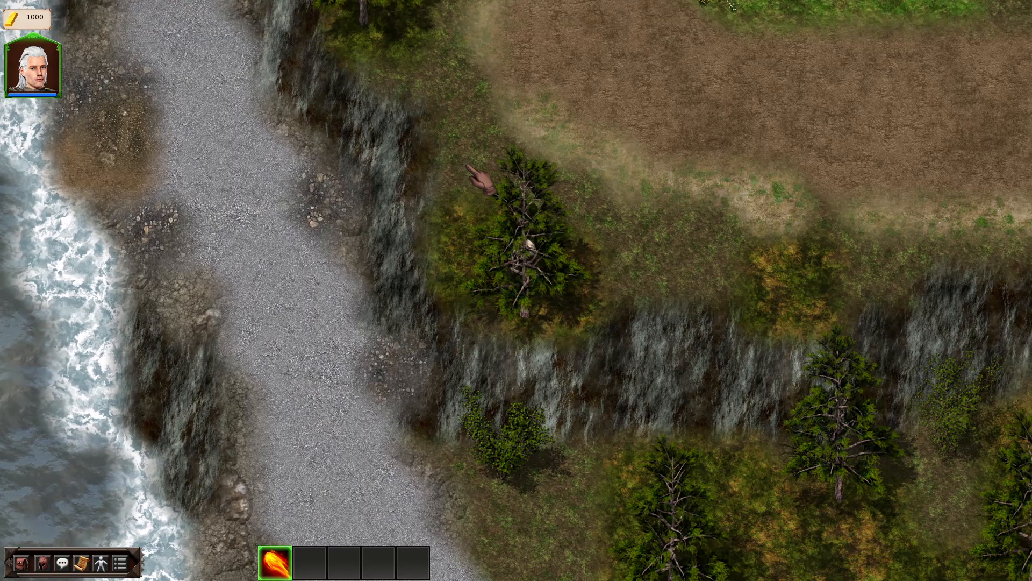
key(w)
key(d)
key(w)
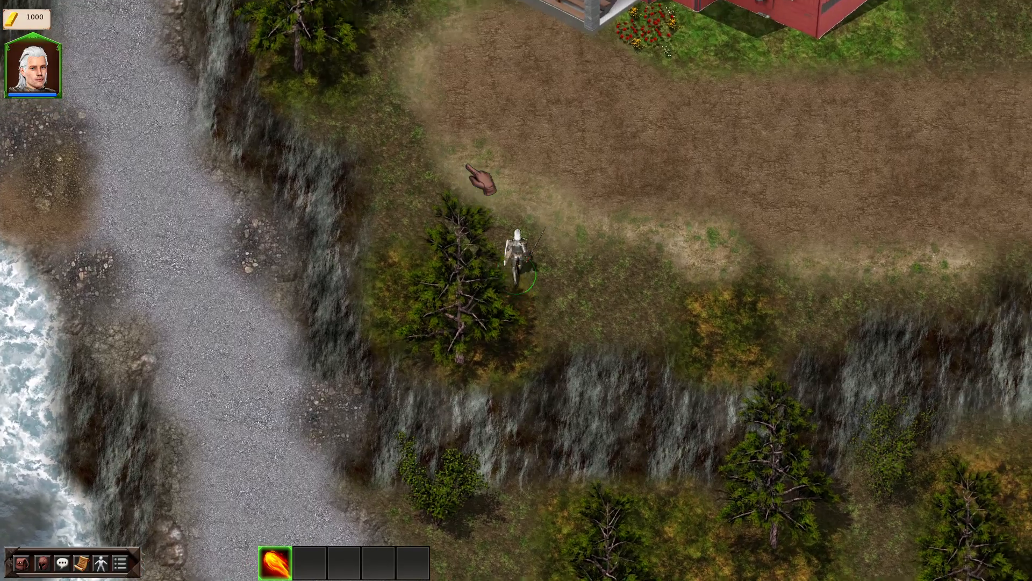
key(a)
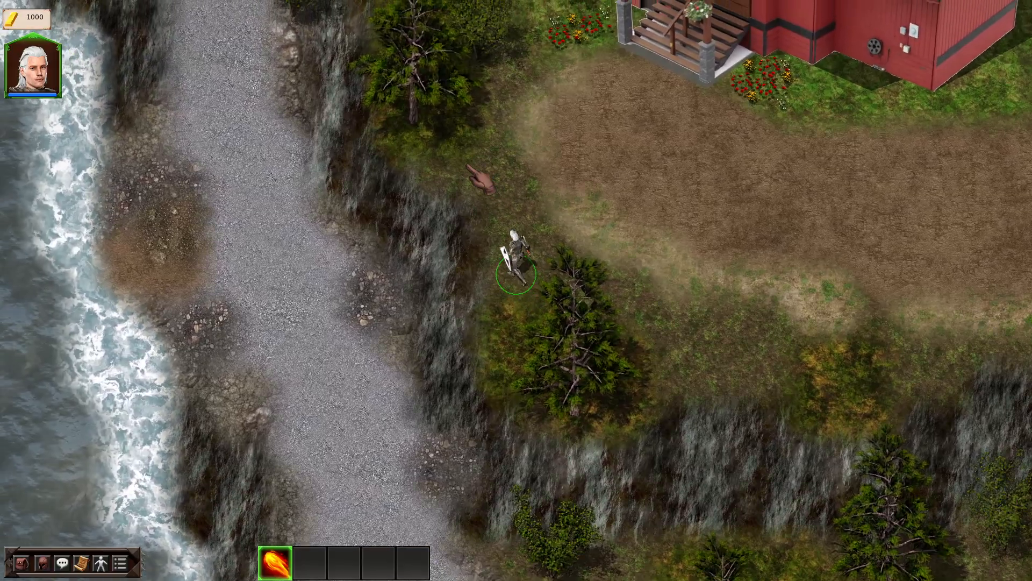
key(w)
key(a)
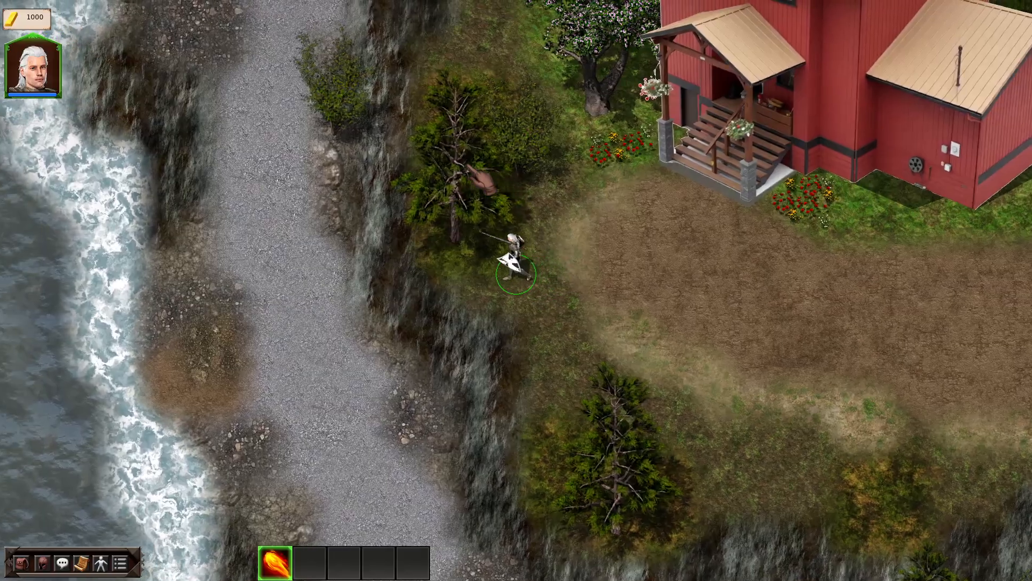
key(w)
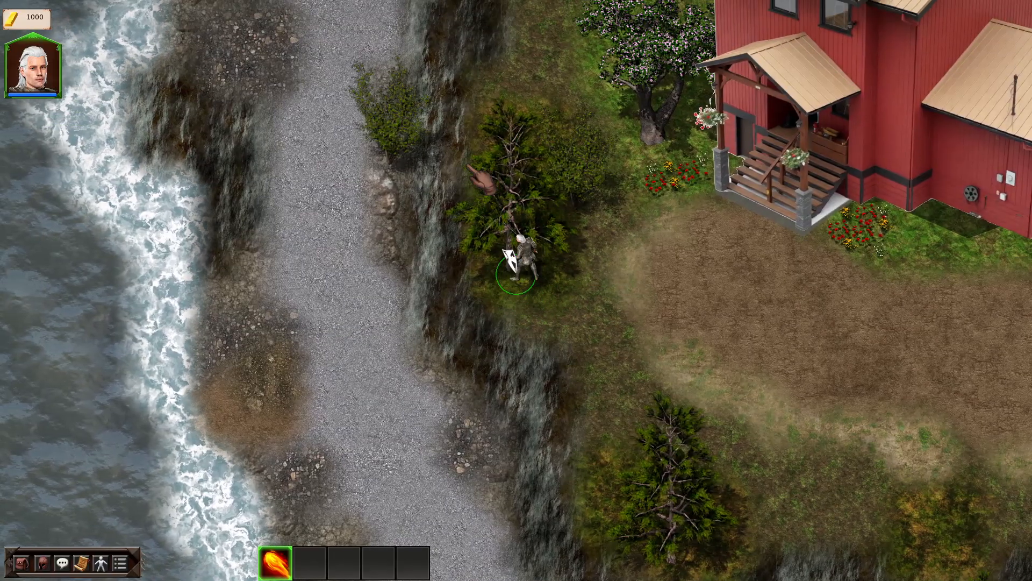
key(w)
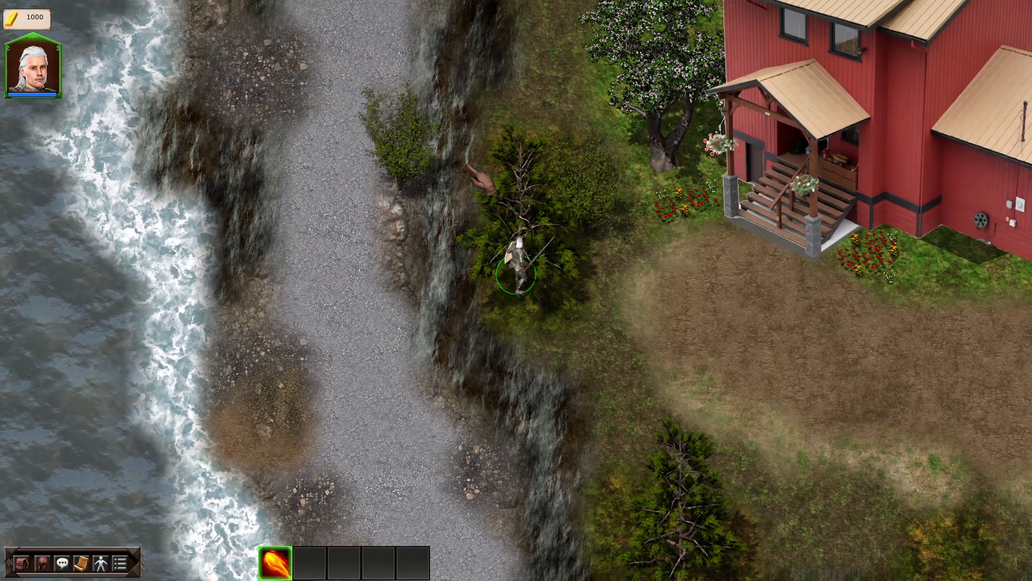
key(w)
key(s)
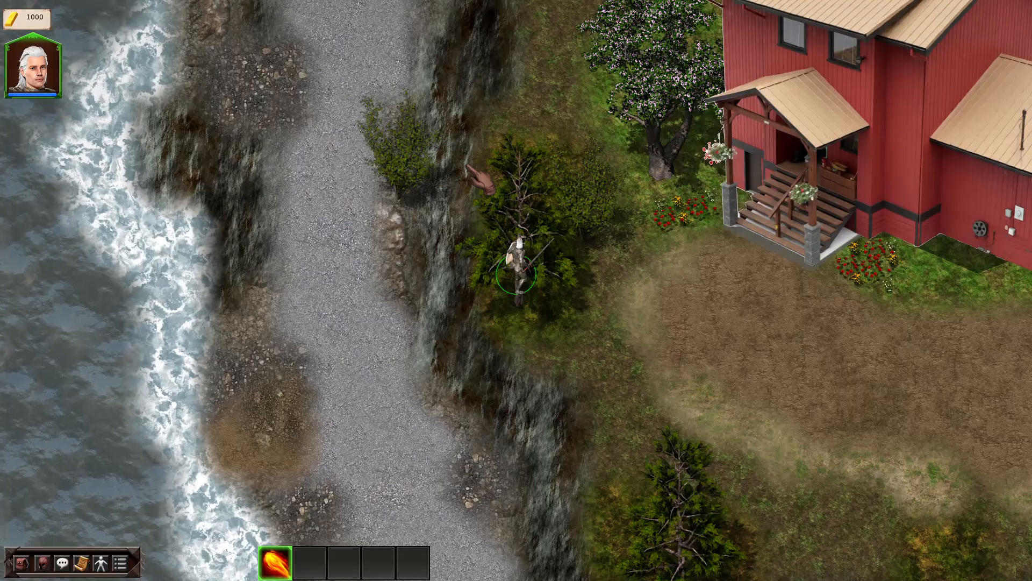
key(s)
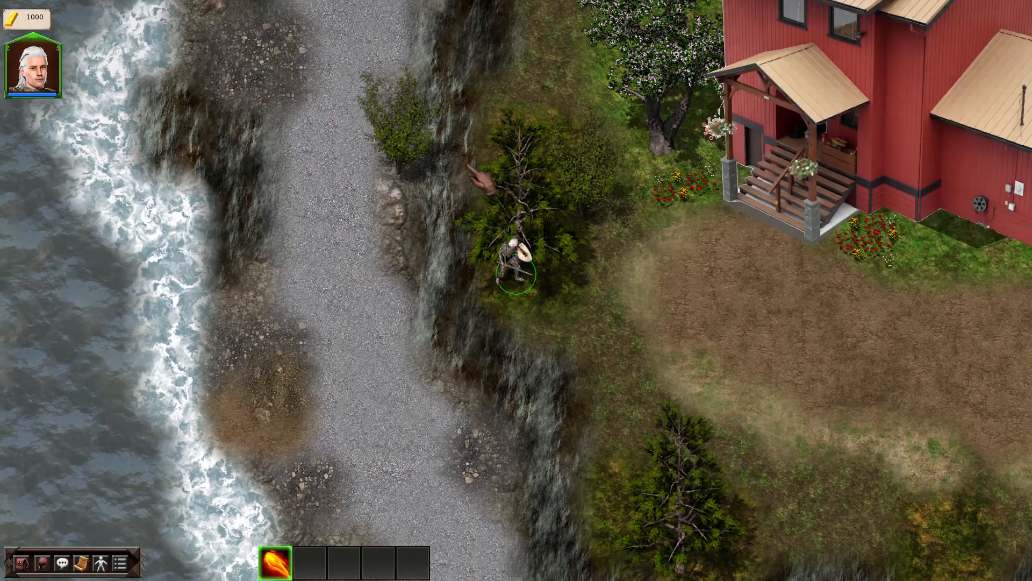
key(w)
key(s)
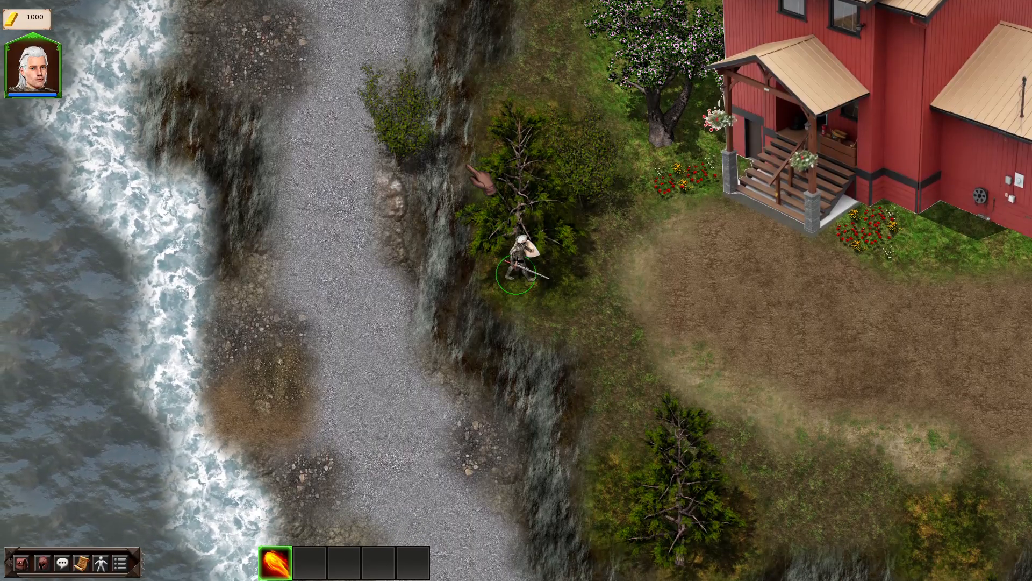
key(Escape)
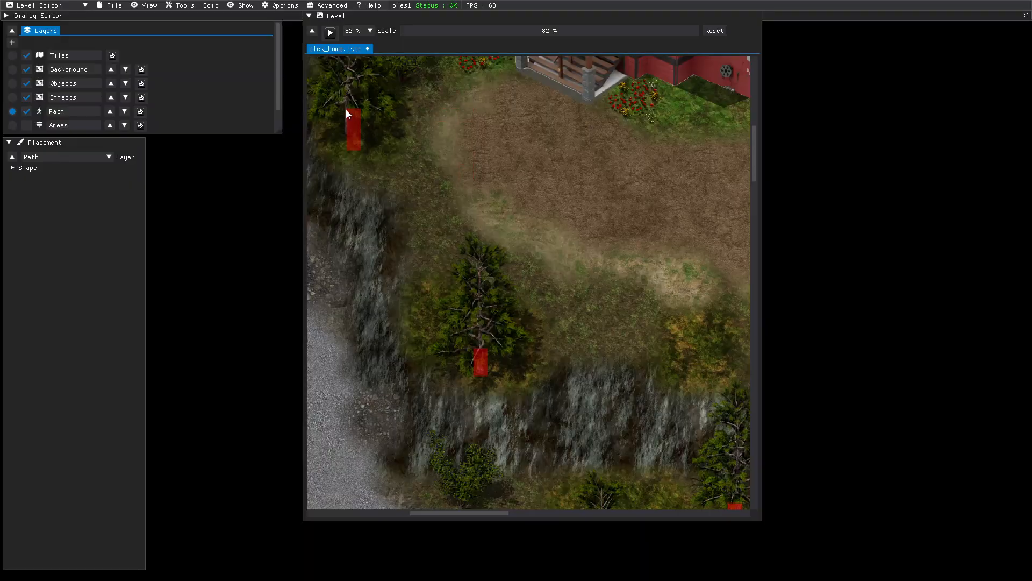
- Zoom to 107%, center the cliff-side tree, and start a play-test
drag(462, 31, 480, 30)
middle_drag(433, 105, 676, 220)
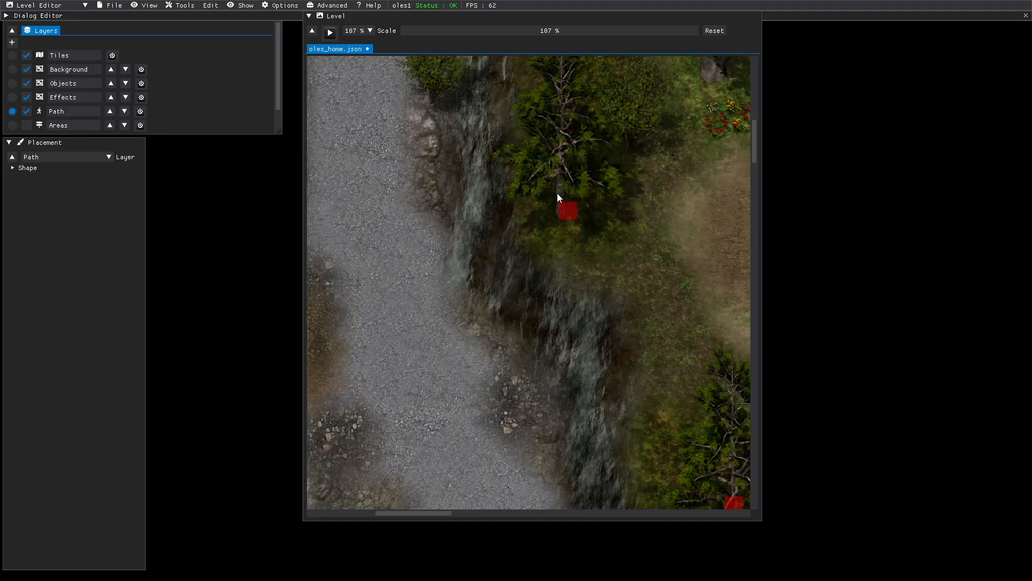
click(325, 34)
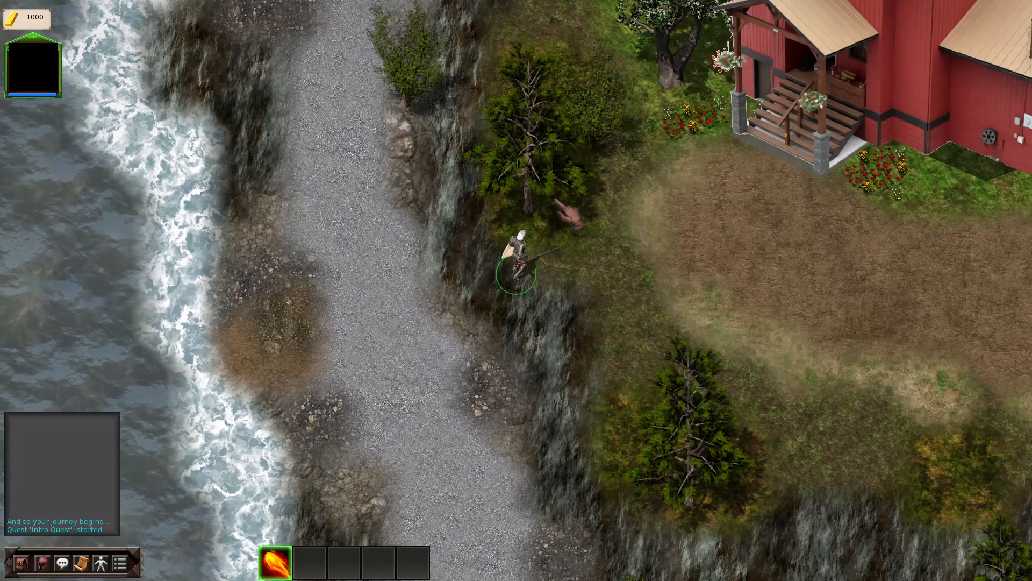
- Walk the hero north to the tree and circle it in all directions
click(563, 203)
key(d)
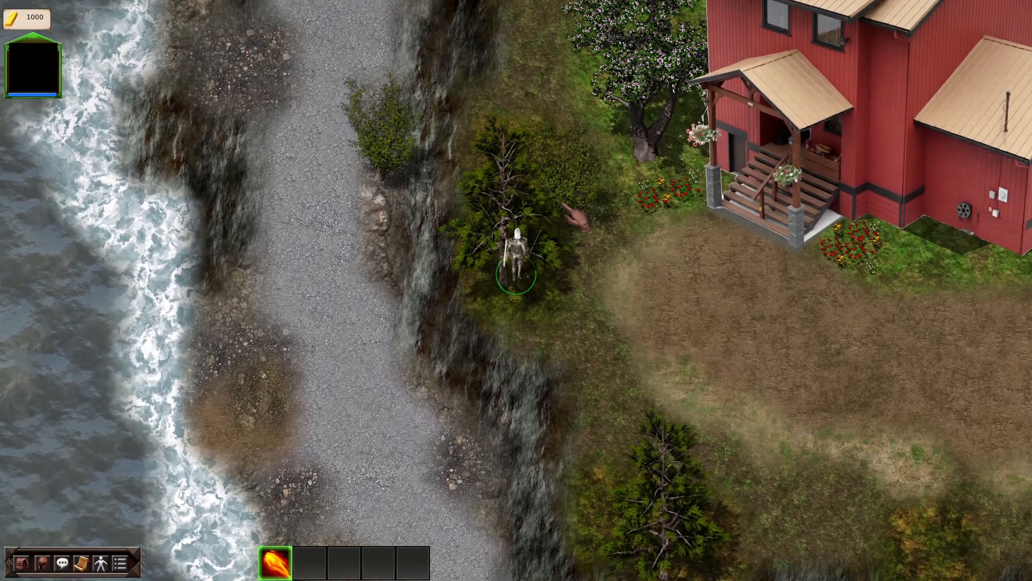
key(a)
key(w)
key(a)
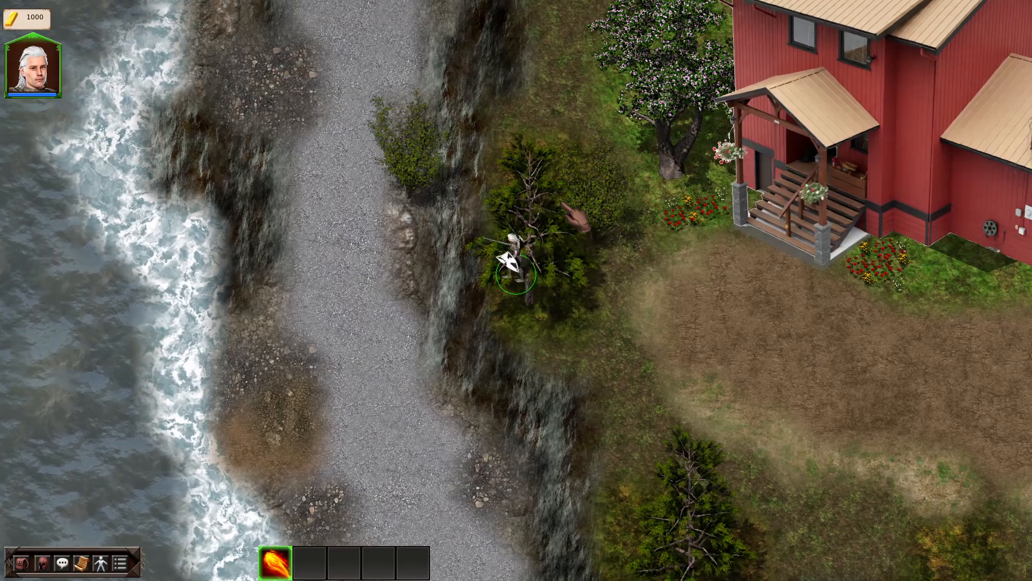
key(s)
key(d)
key(w)
key(d)
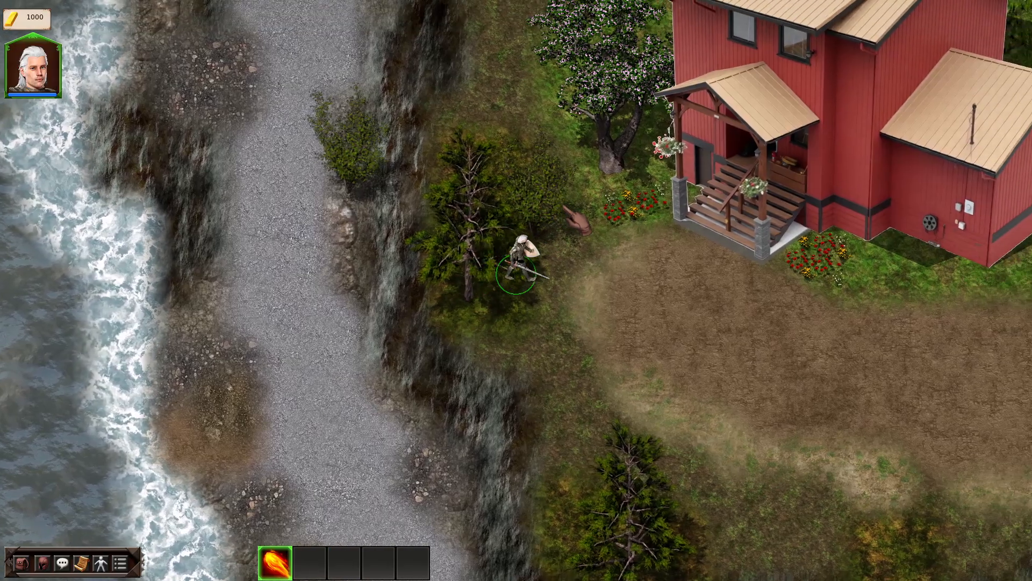